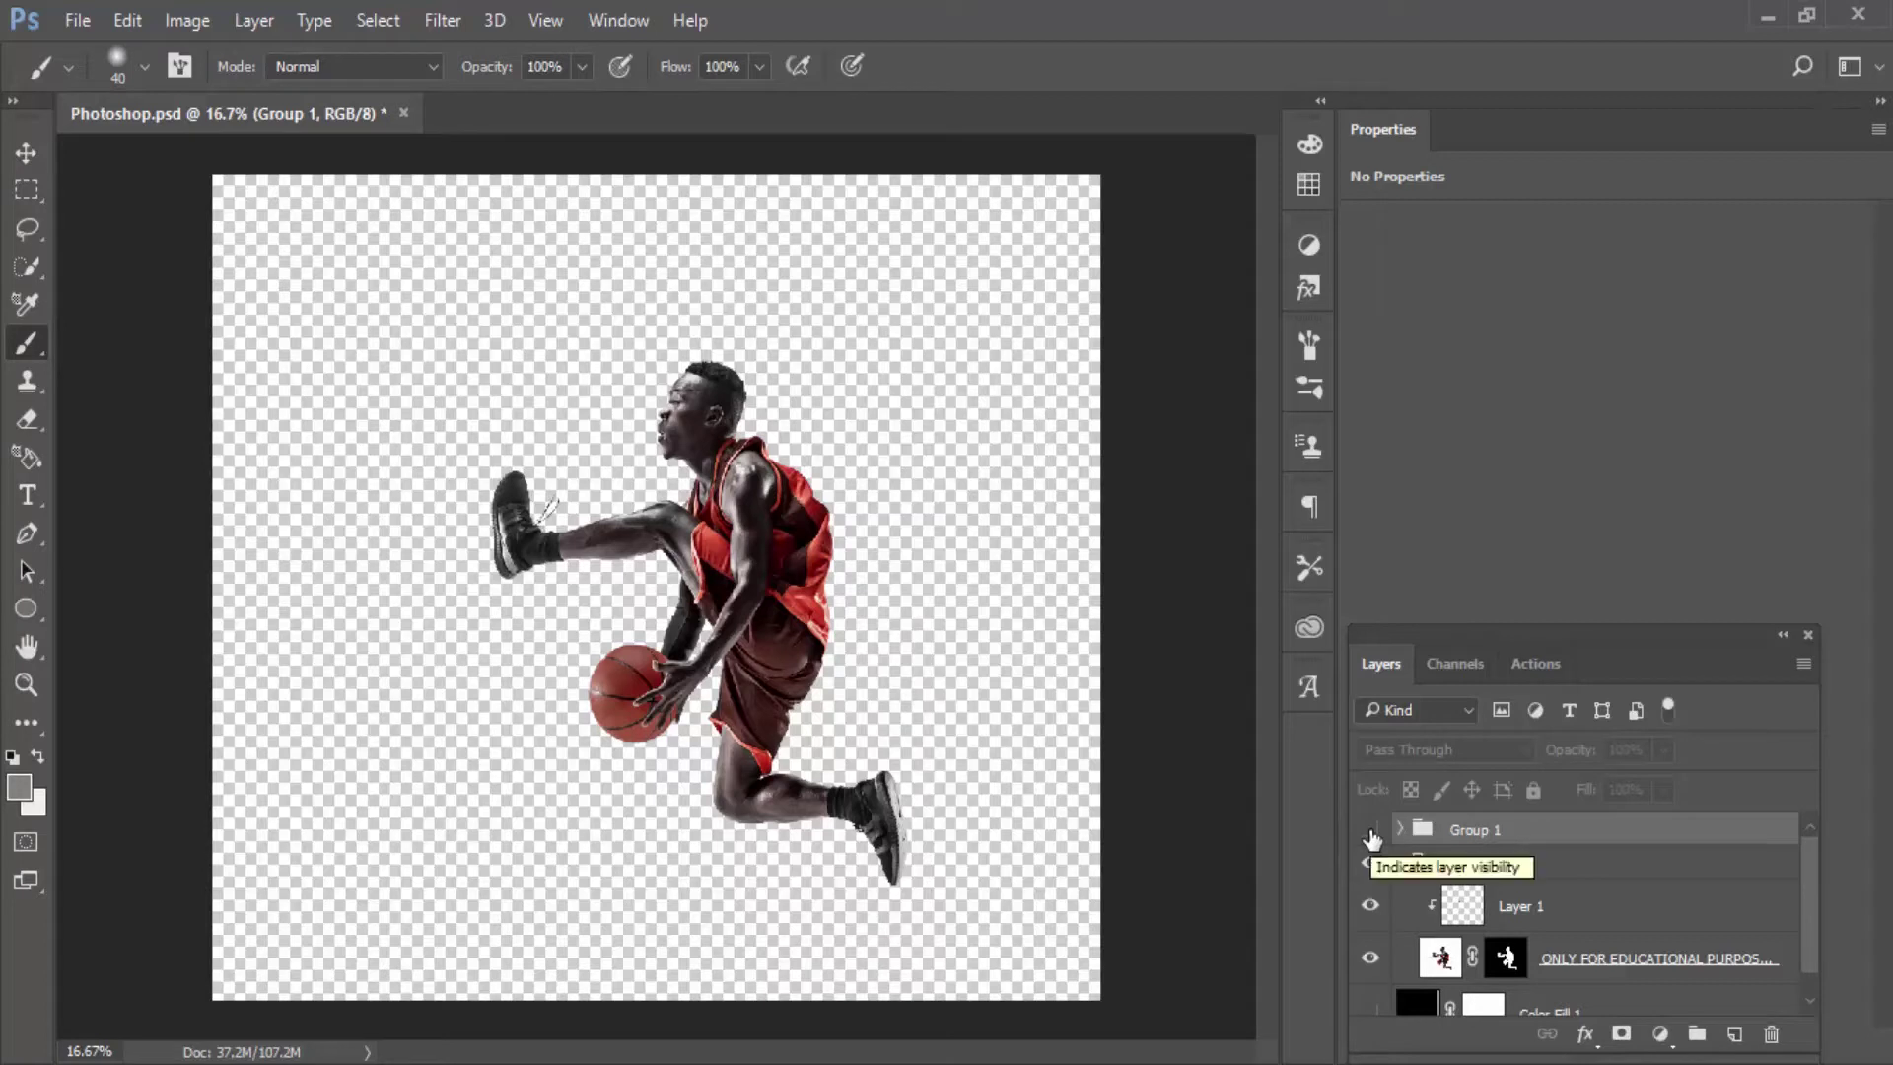
# Step: Show Group 1 and zoom in and out to preview the finished light-streak effect
pyautogui.click(1370, 832)
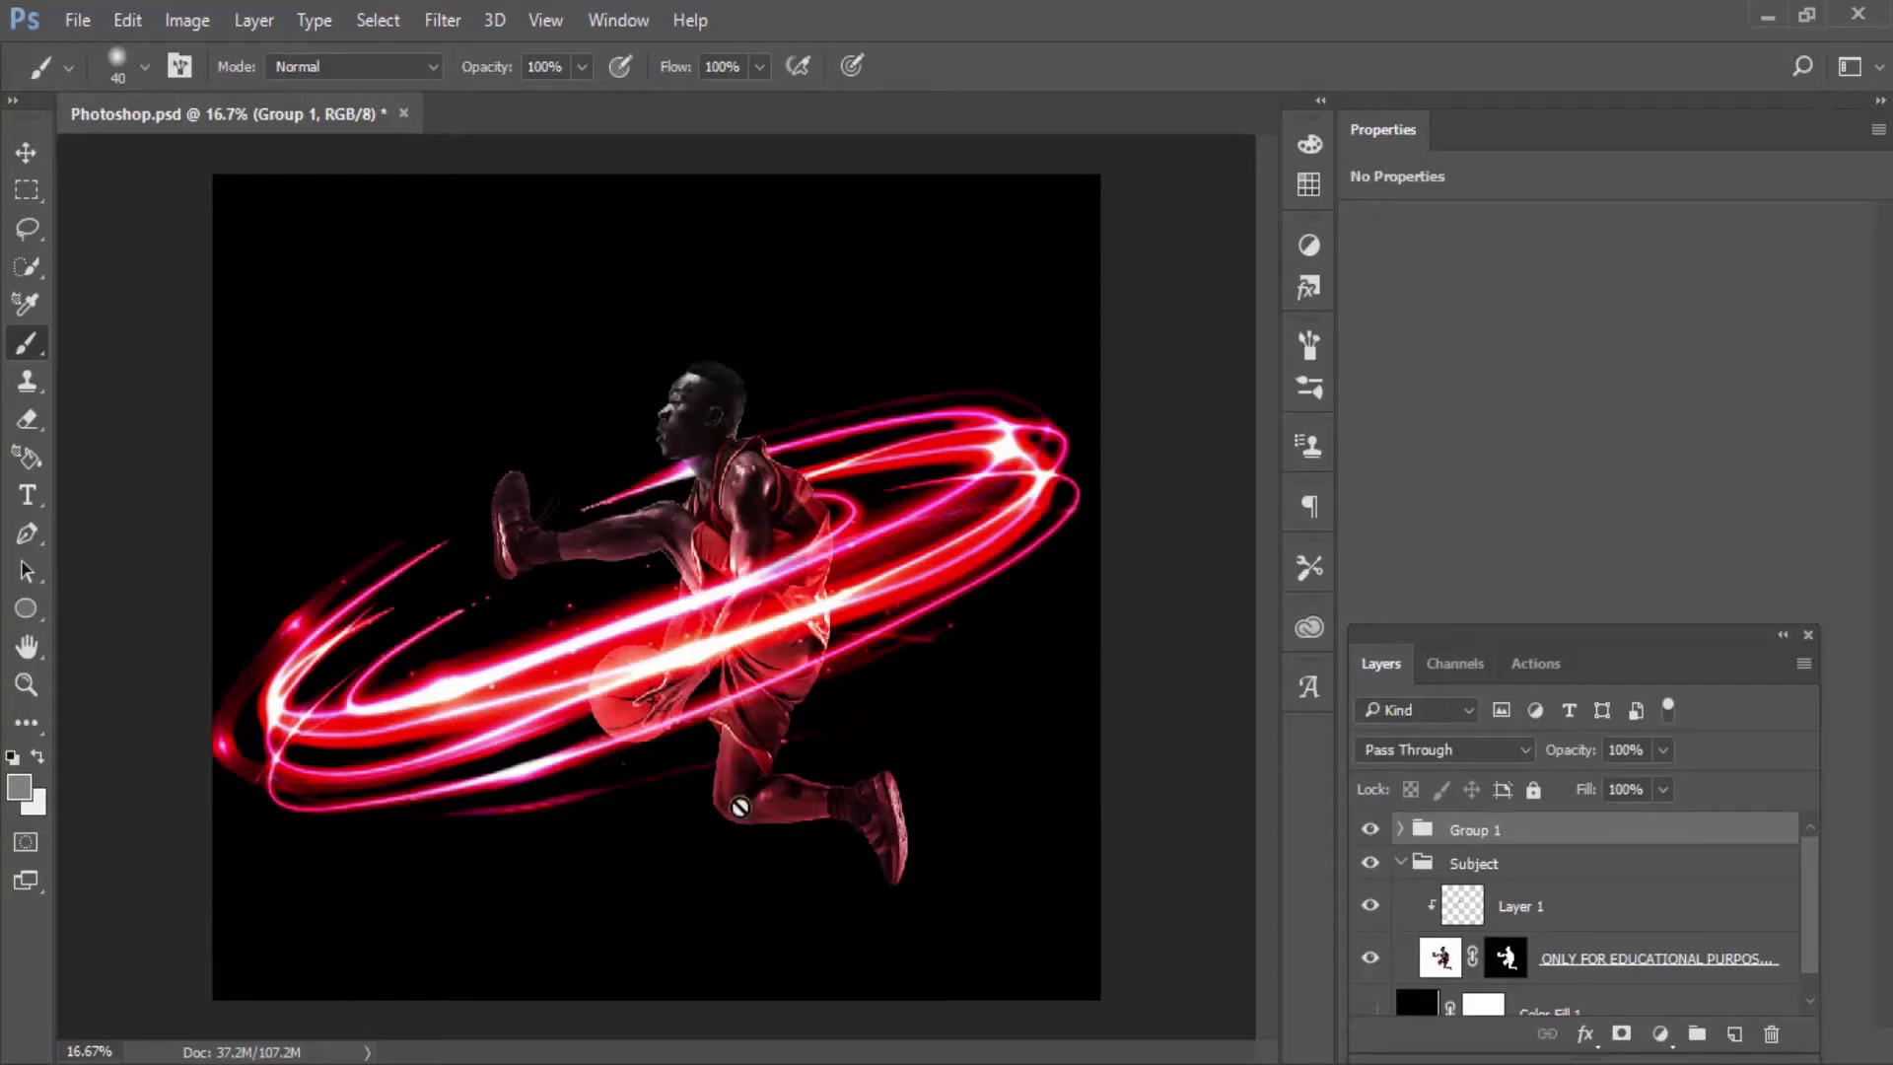
pyautogui.hotkey('ctrl', '+')
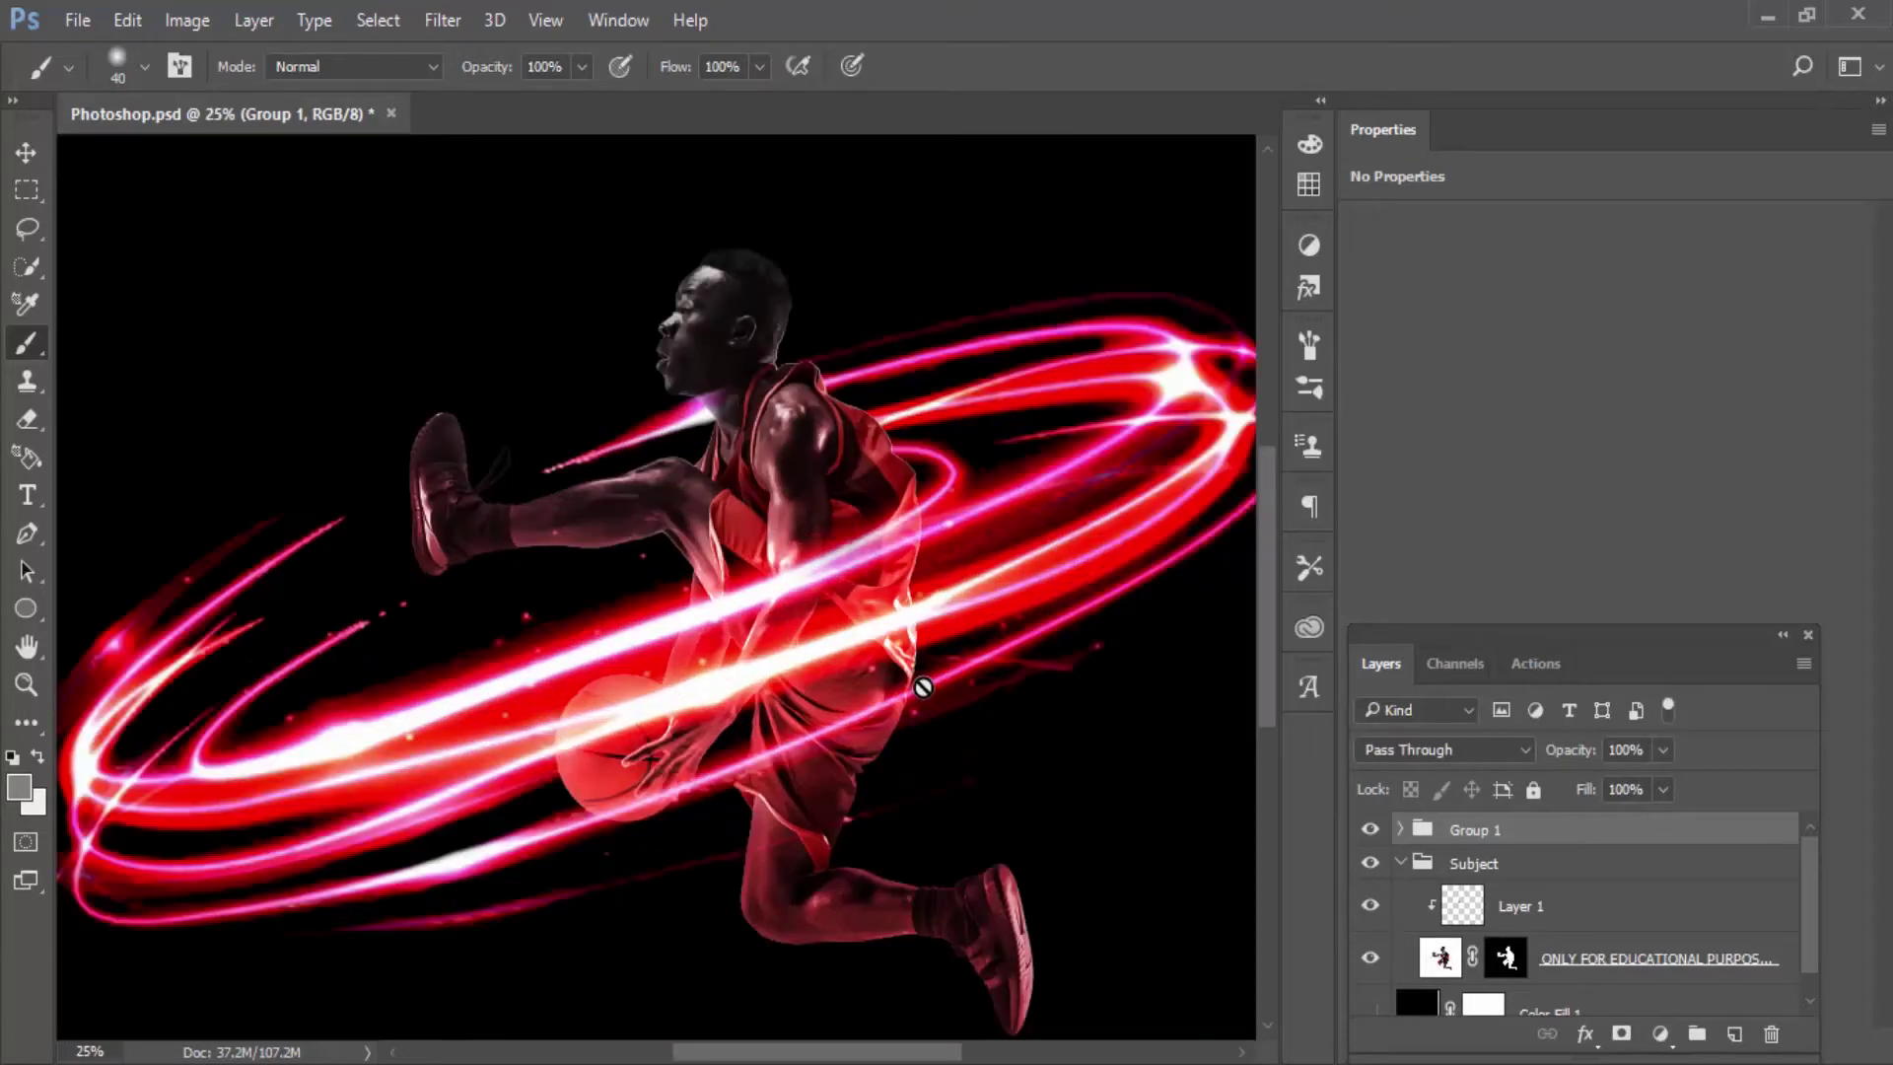
pyautogui.scroll(-1, 923, 687)
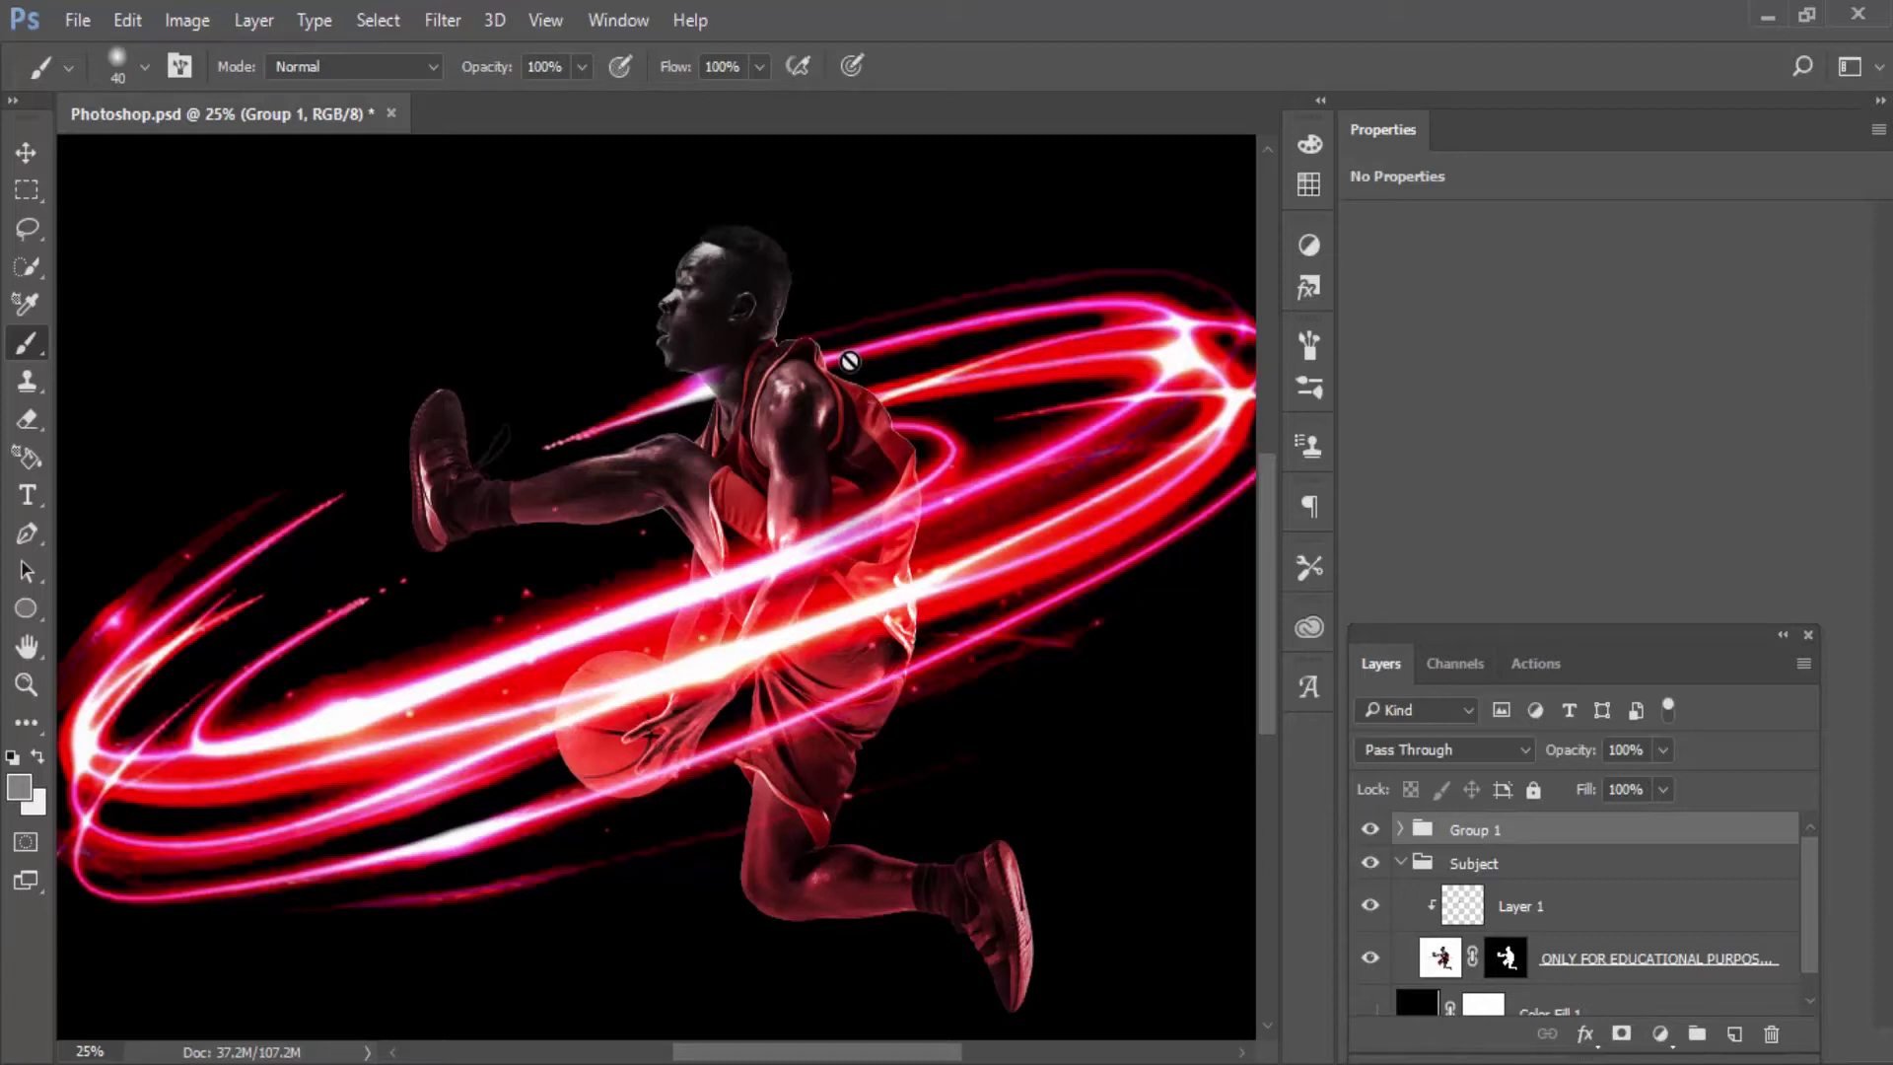
pyautogui.hotkey('ctrl', '-')
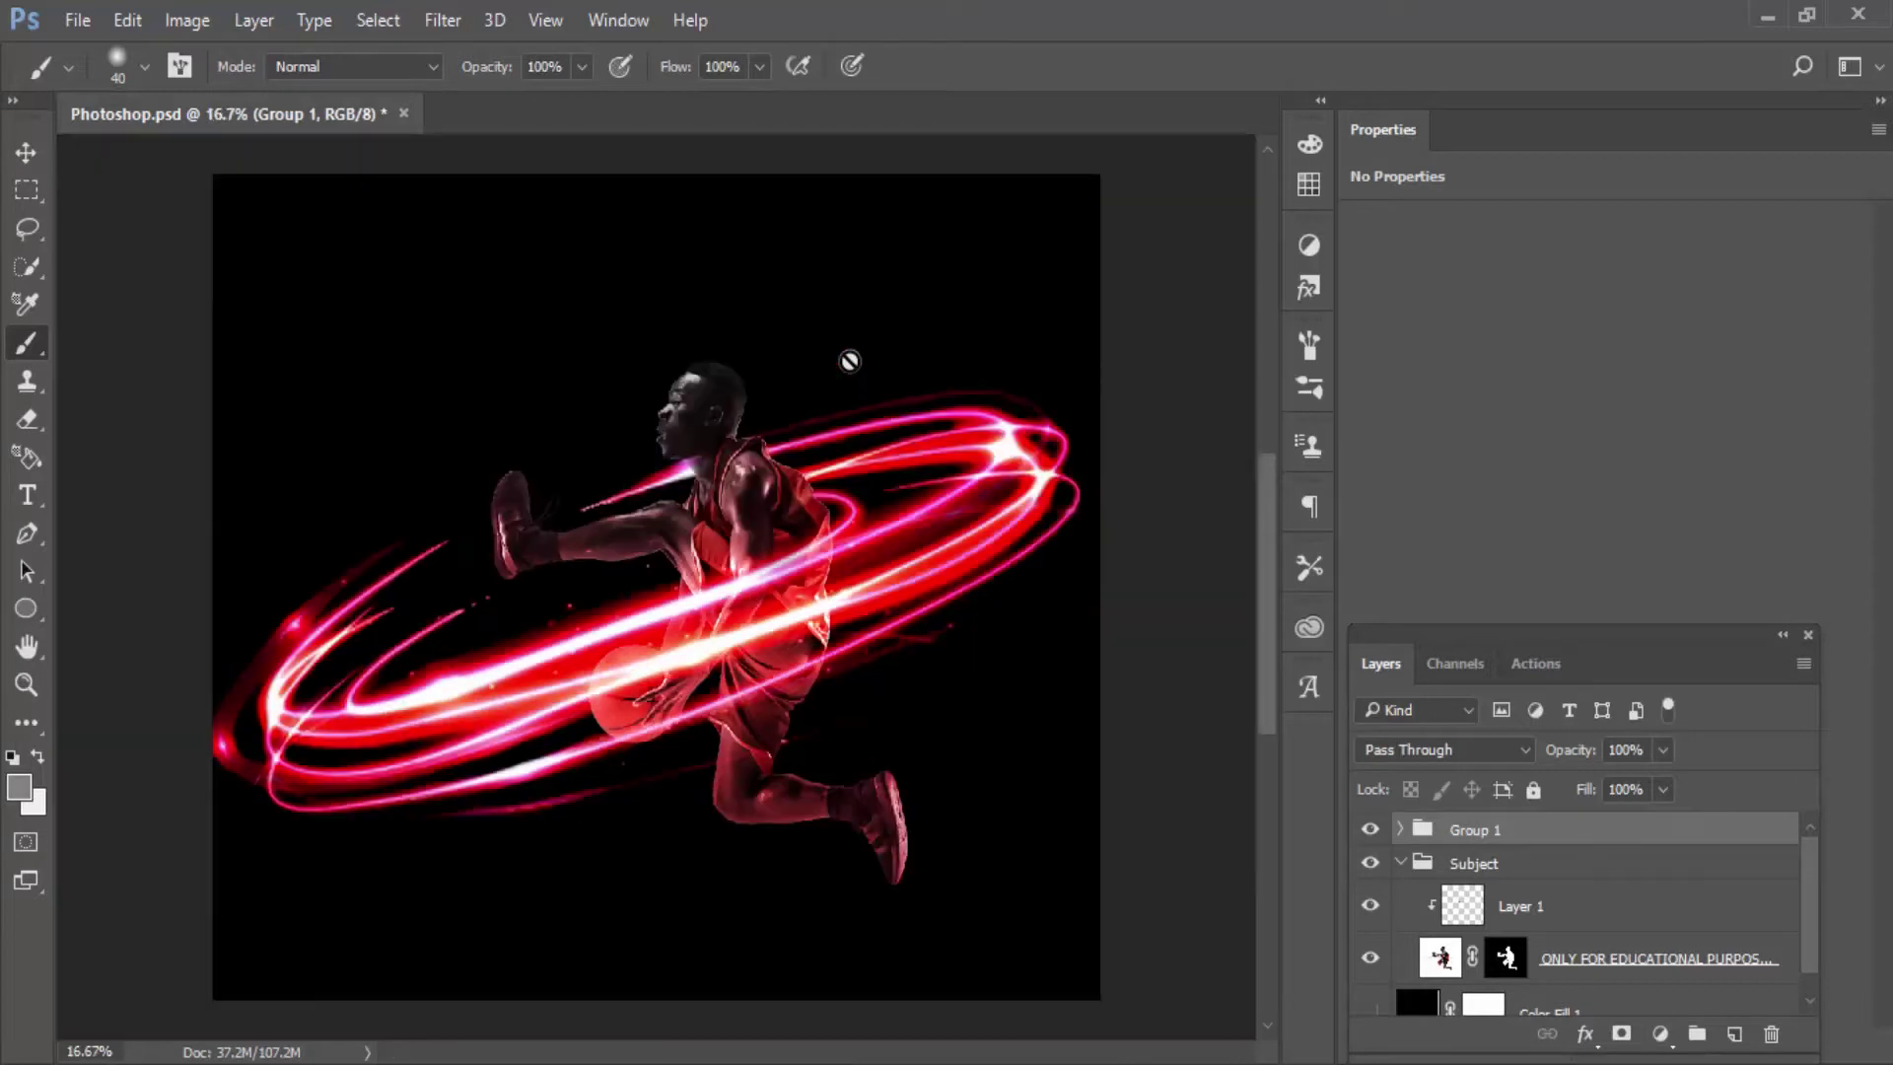
# Step: Hide Group 1 and delete it, leaving only the Subject group
pyautogui.click(1371, 830)
pyautogui.moveTo(1449, 829); pyautogui.dragTo(1772, 1033)
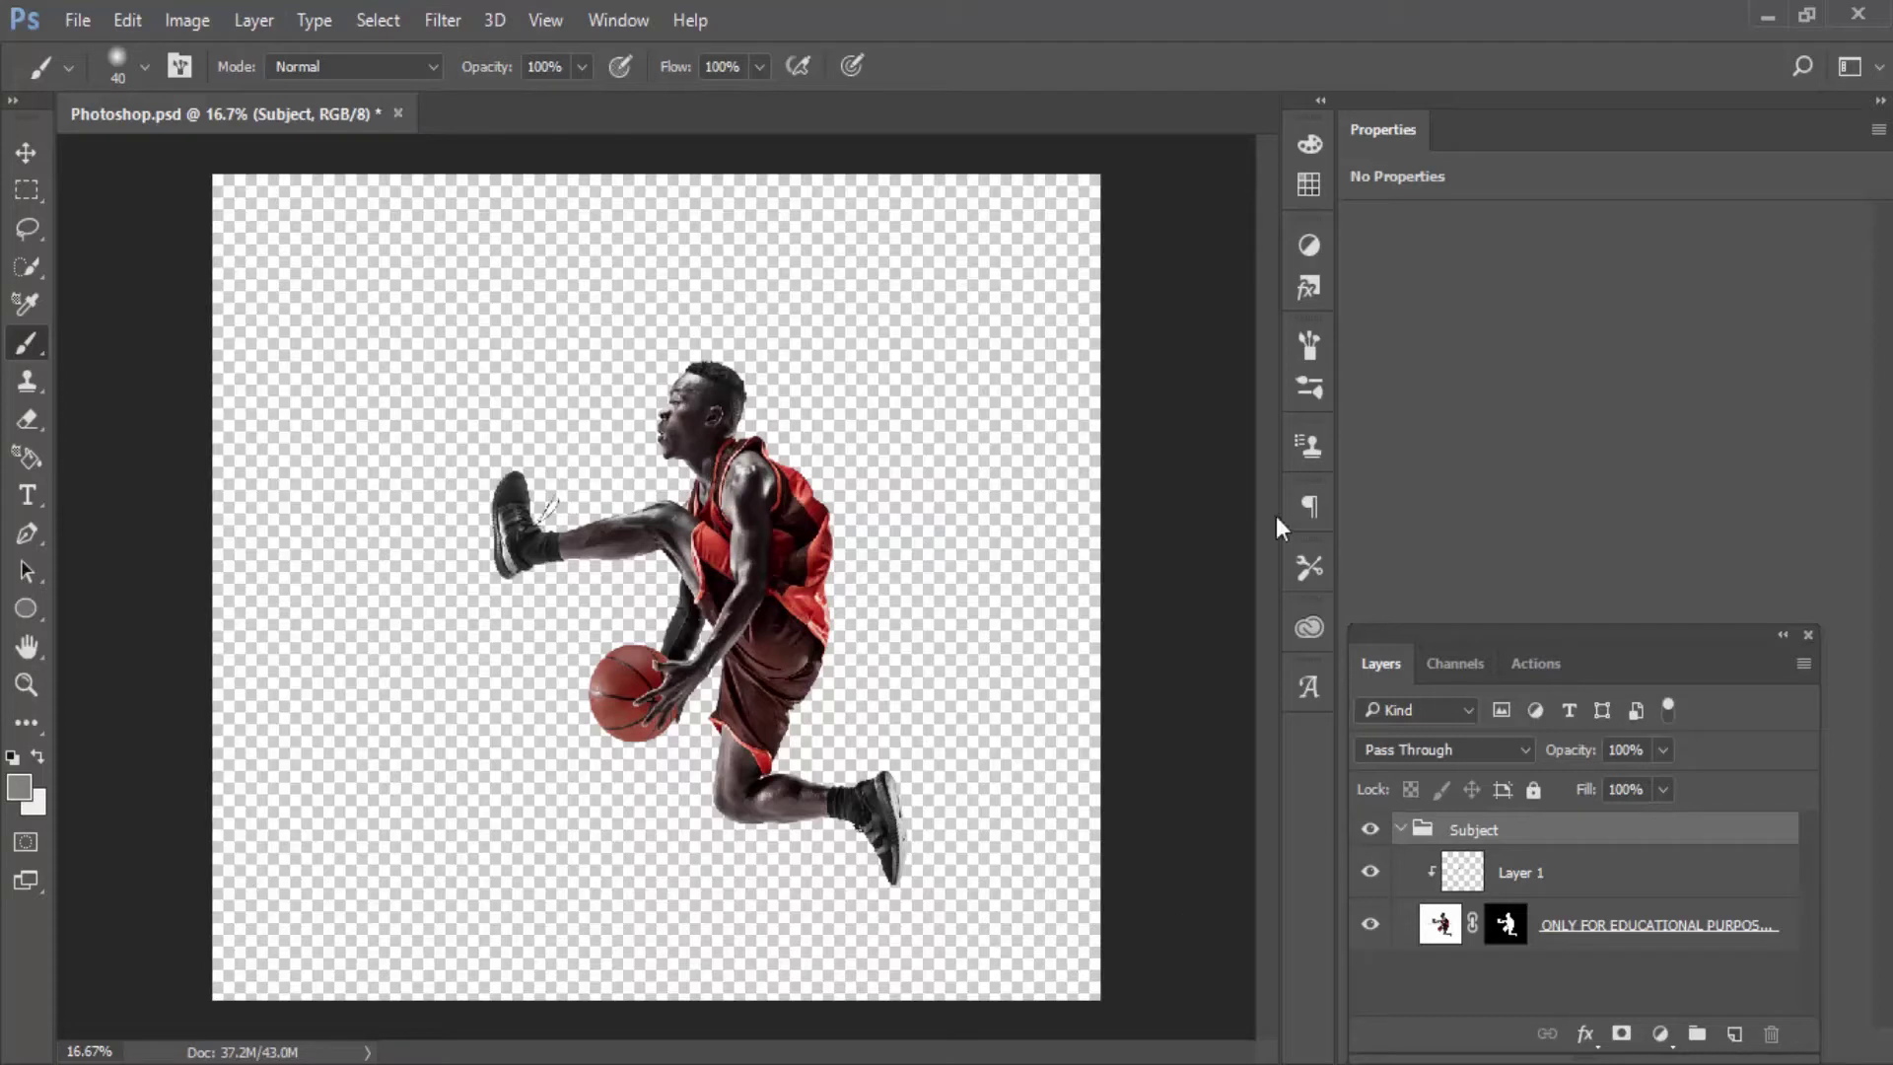
pyautogui.click(15, 156)
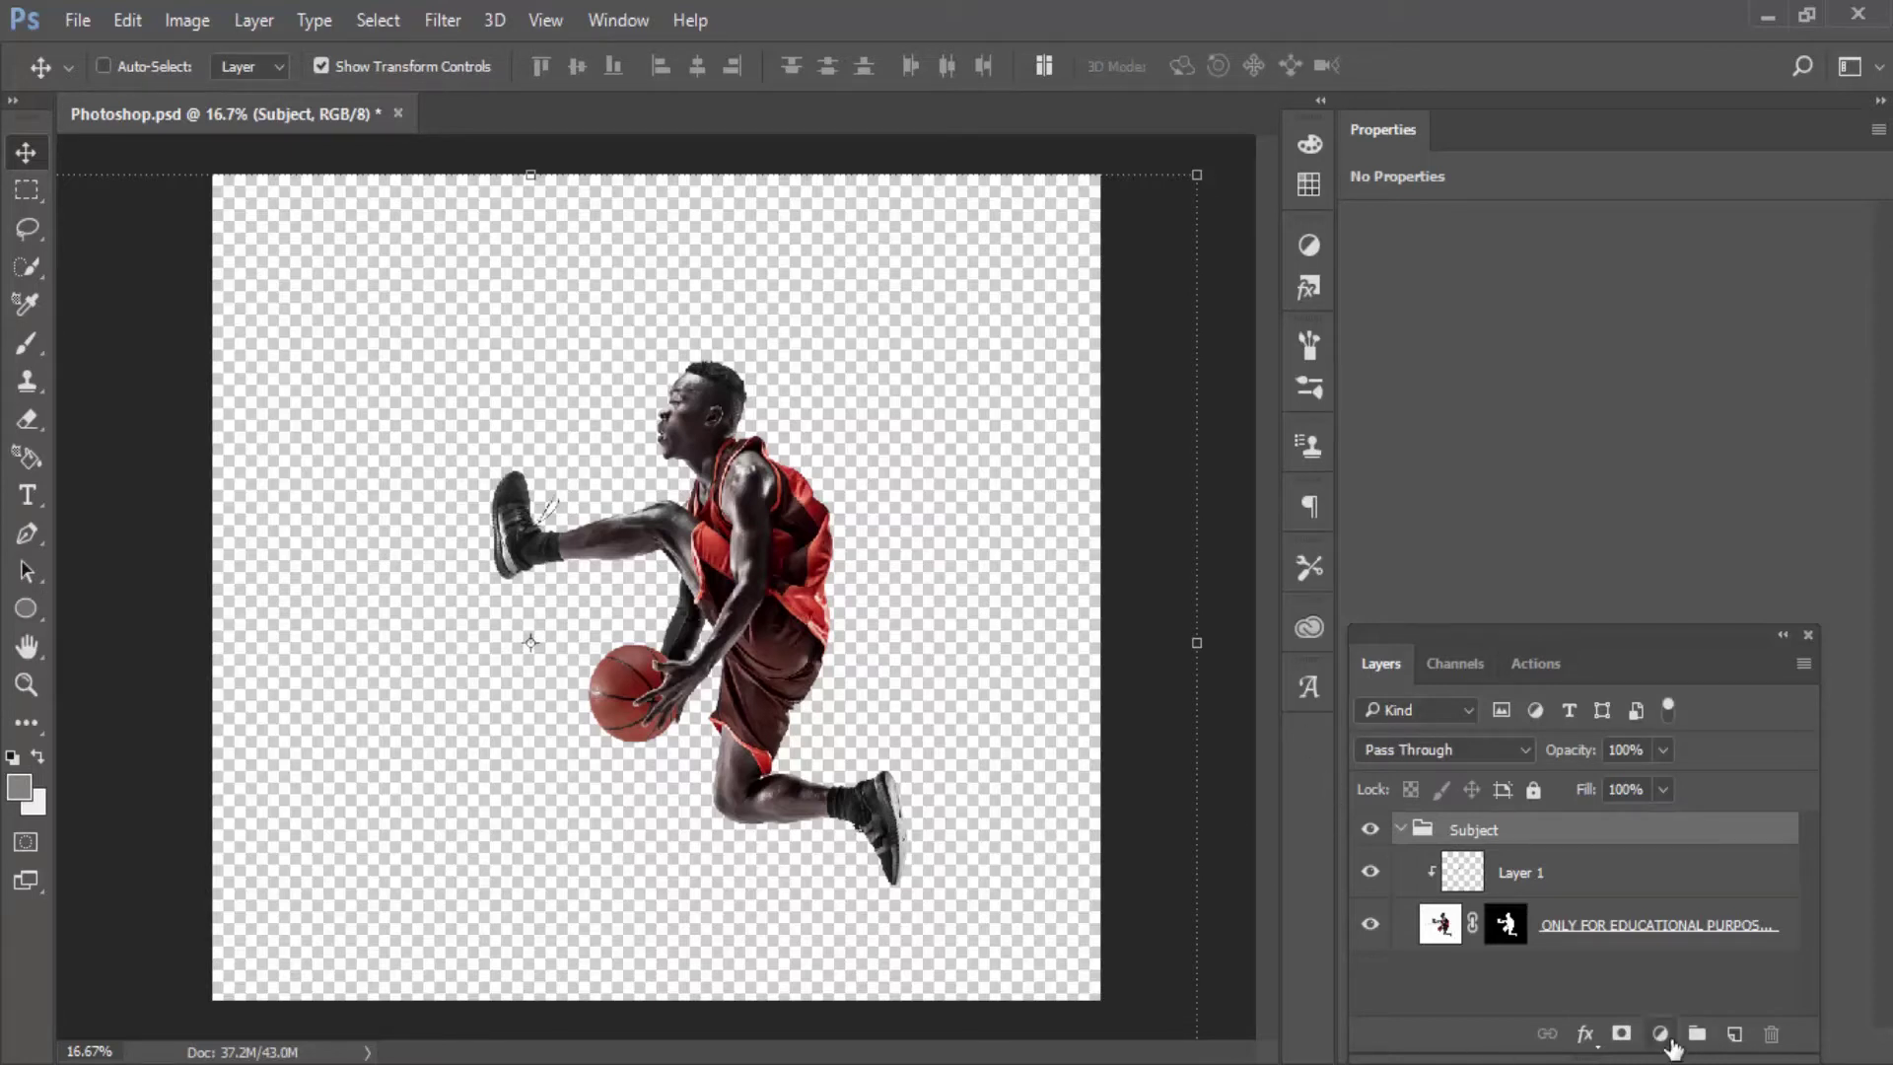
# Step: Add a Solid Color fill layer set to pure black
pyautogui.click(1661, 1033)
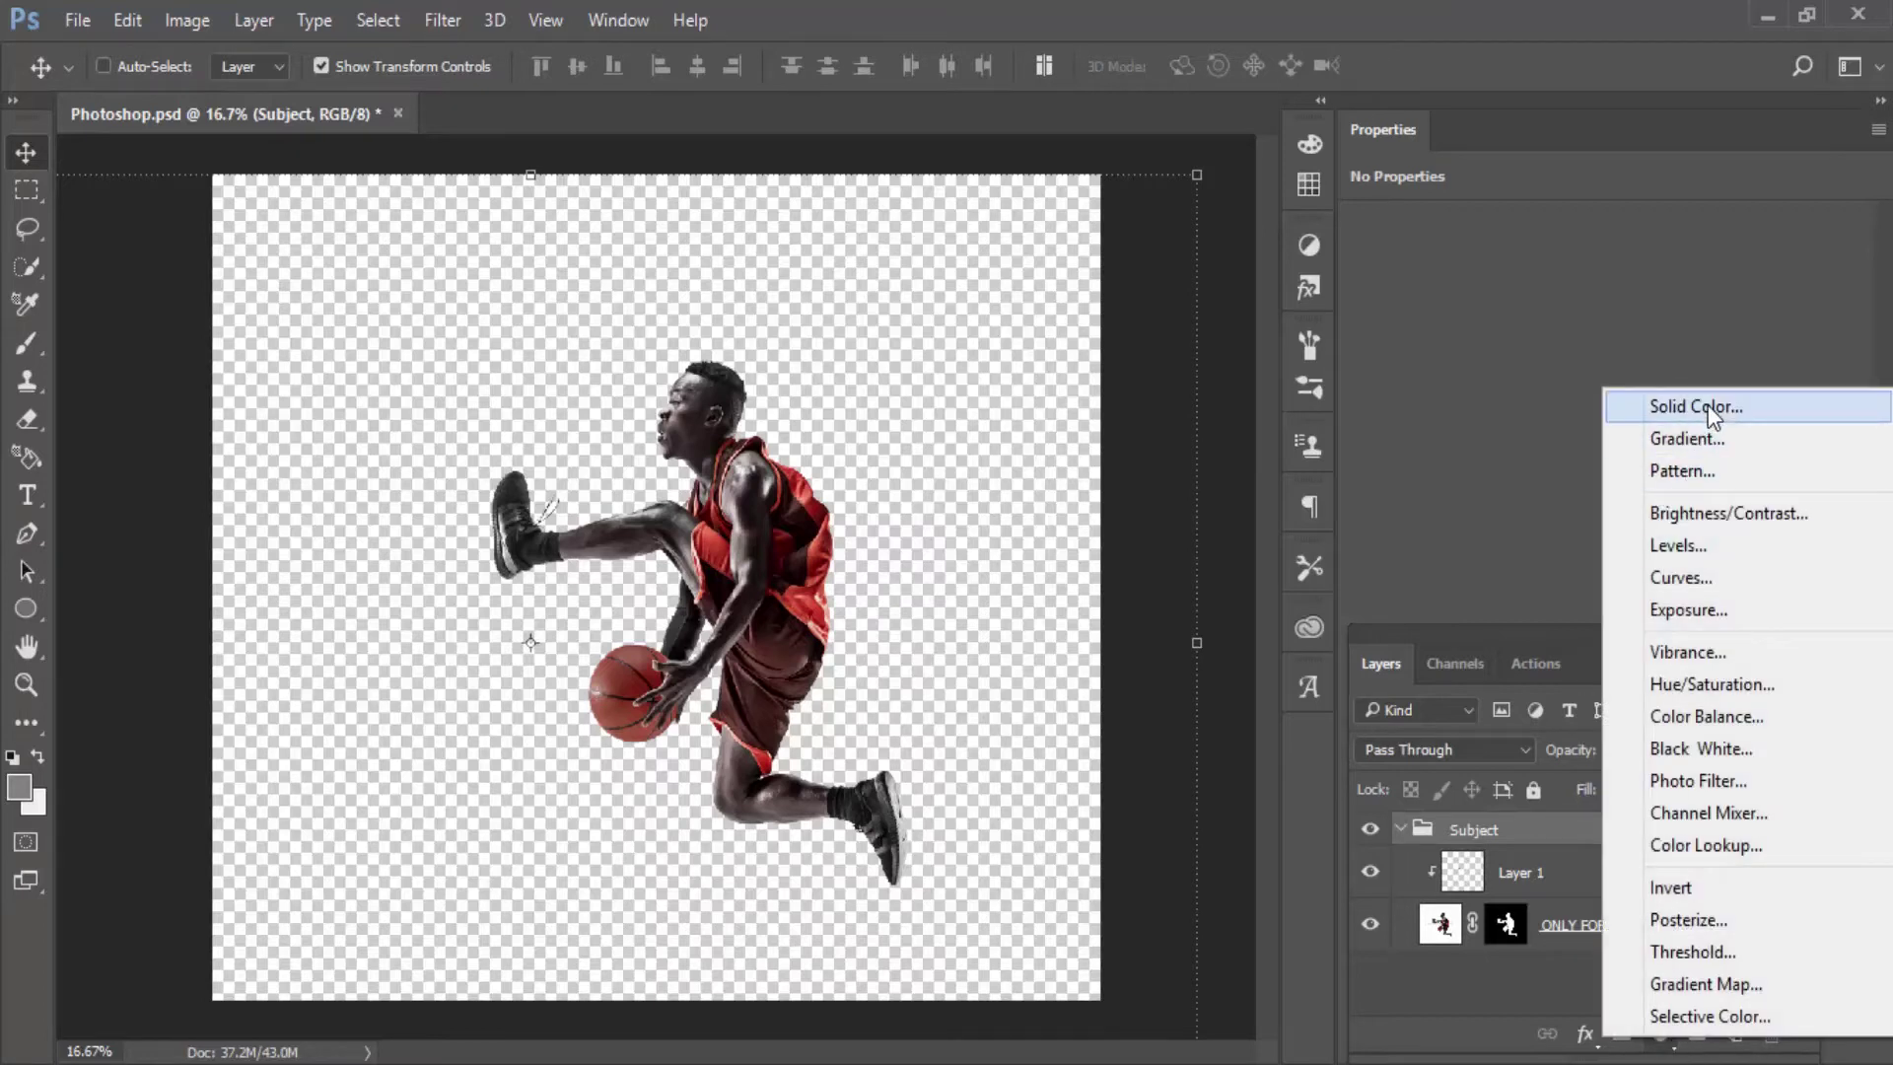
pyautogui.click(1708, 404)
pyautogui.moveTo(1183, 402); pyautogui.dragTo(1448, 594)
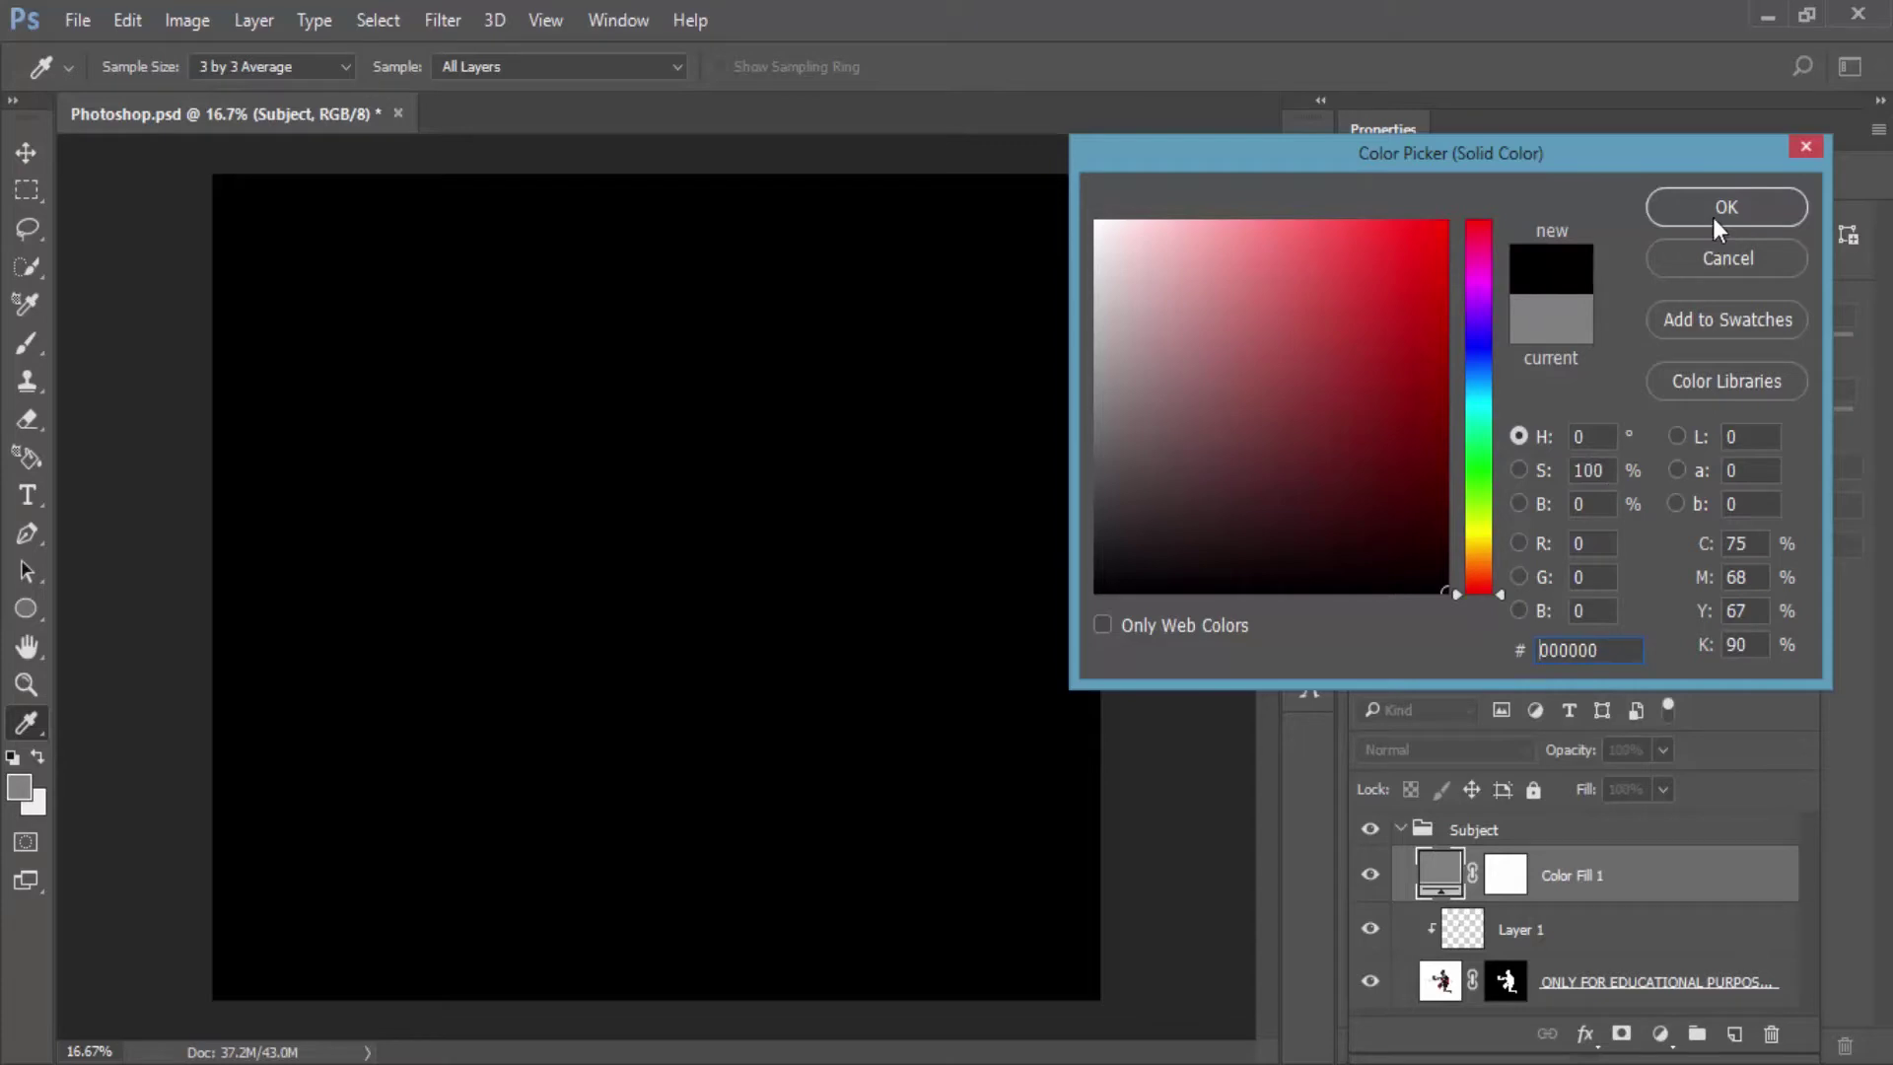
pyautogui.click(1716, 222)
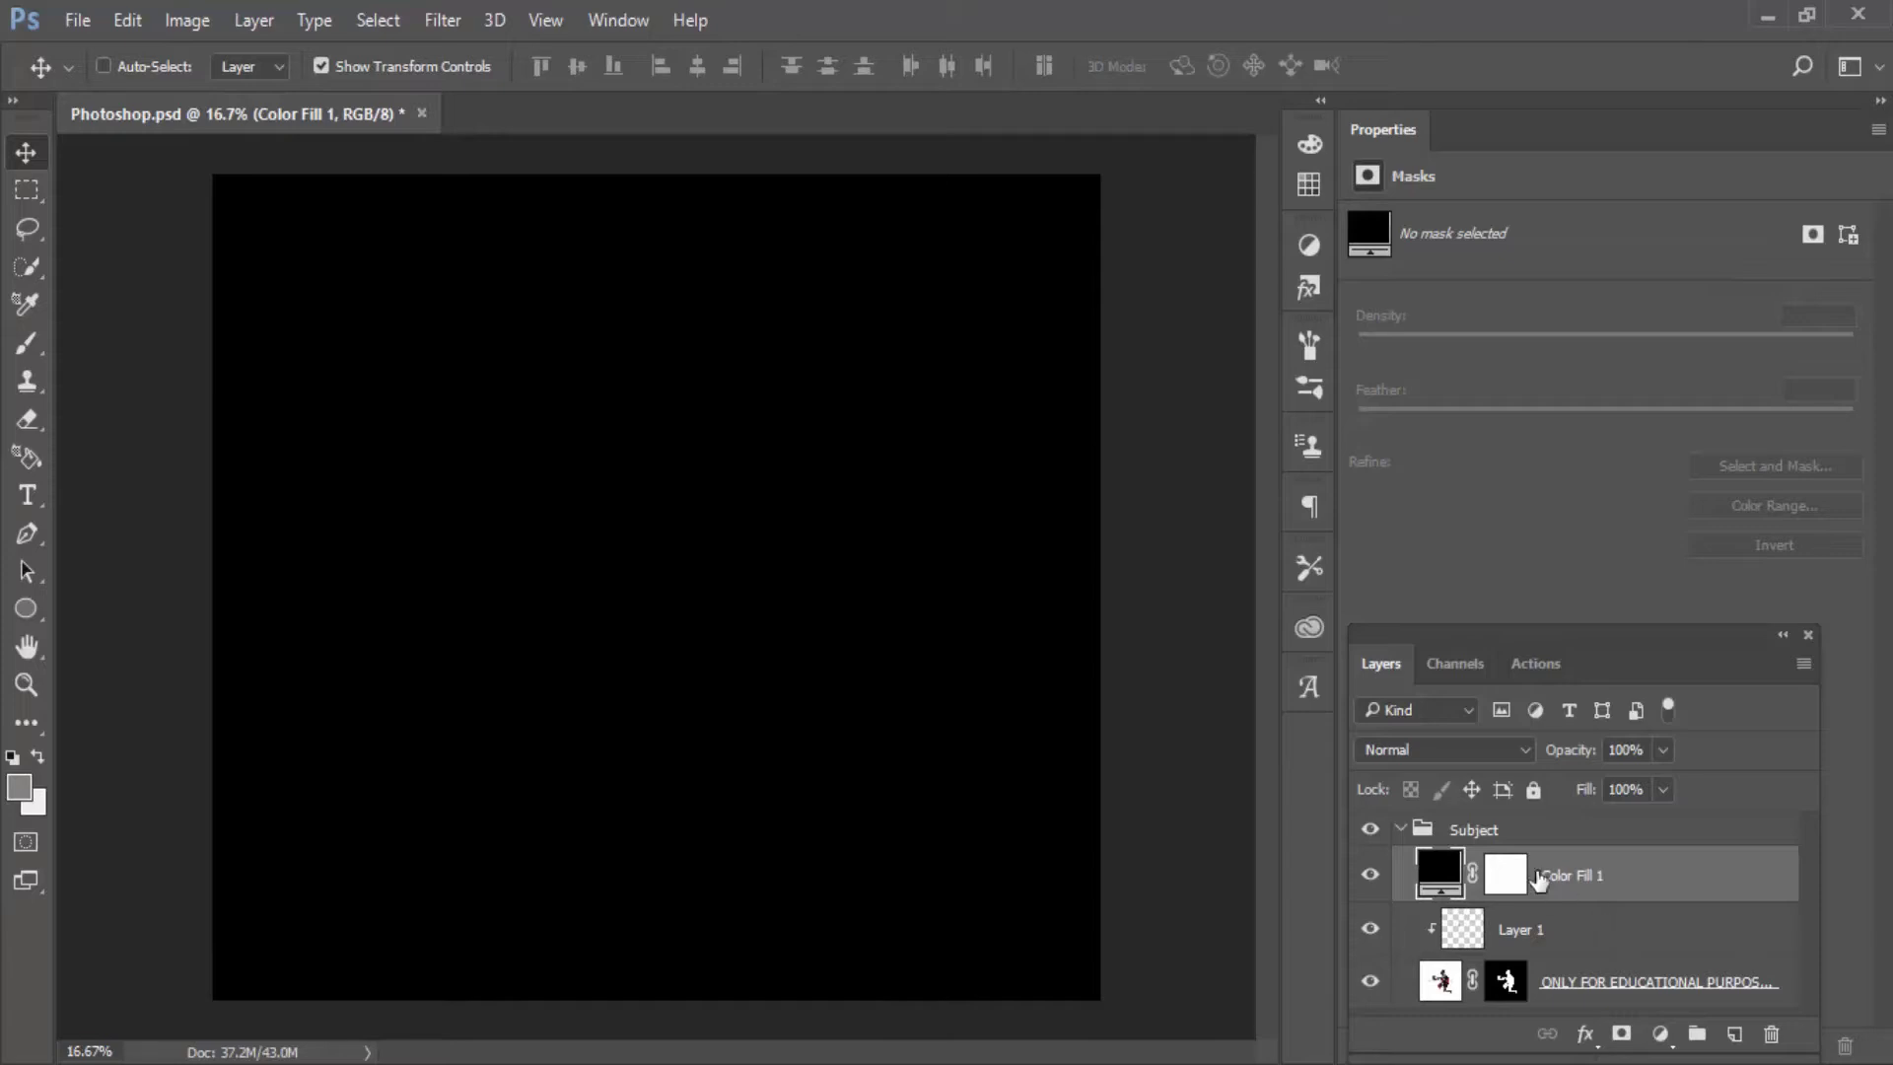
# Step: Move the black fill below the player layer without replacing the player's mask
pyautogui.moveTo(1553, 887); pyautogui.dragTo(1515, 1018)
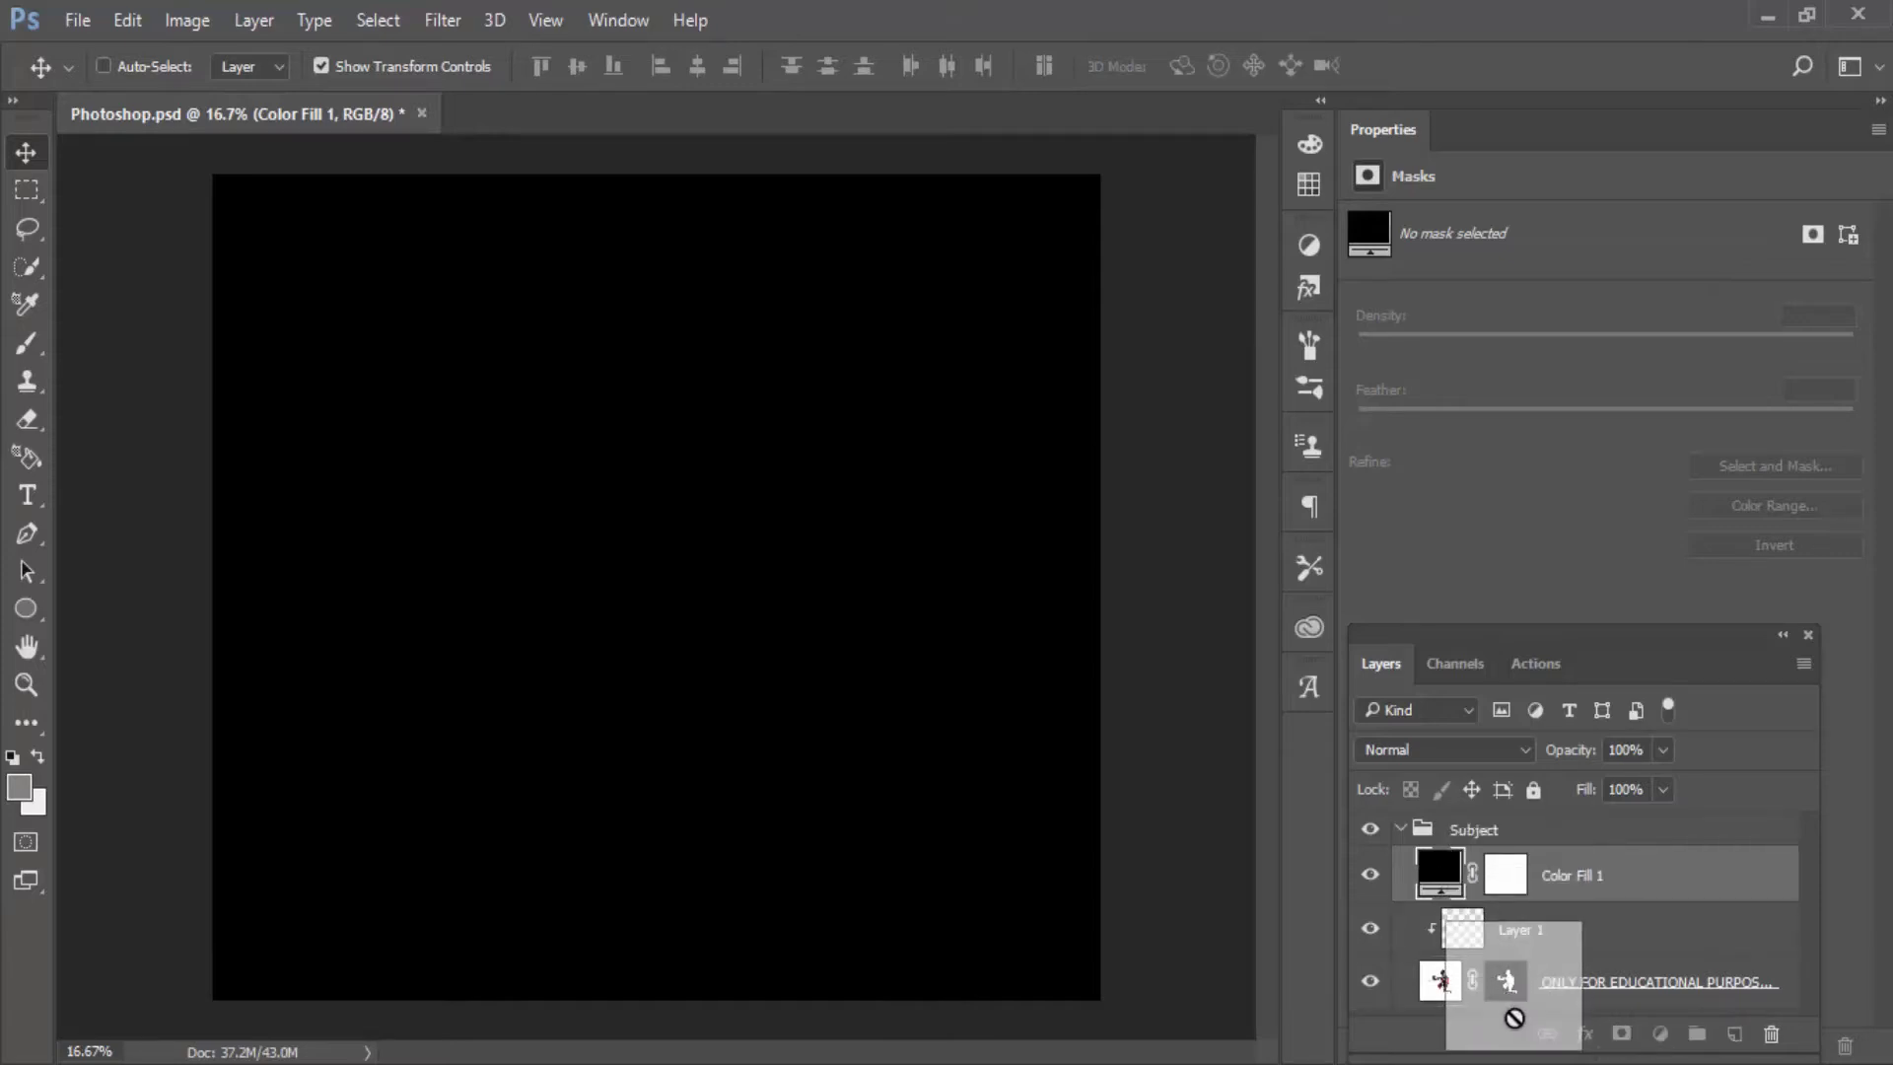
pyautogui.moveTo(1515, 1017); pyautogui.dragTo(1494, 1006)
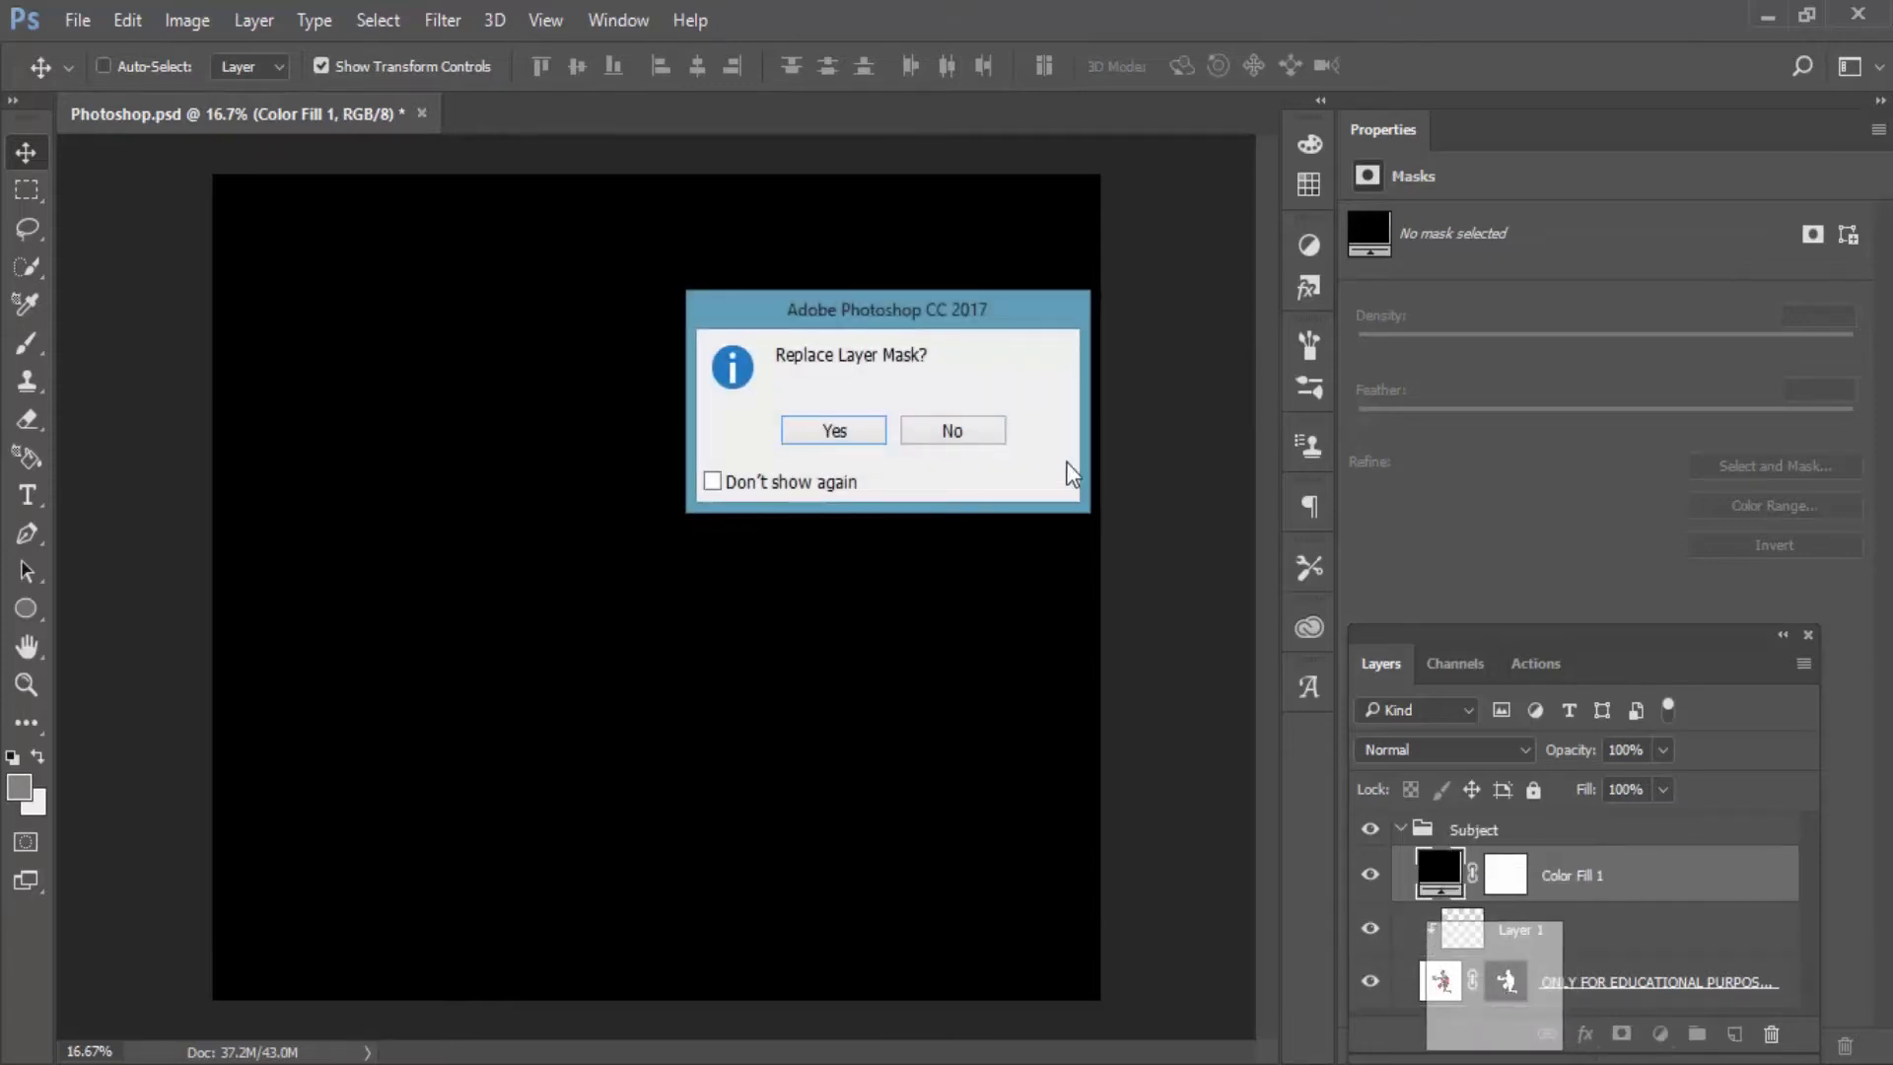
pyautogui.click(952, 431)
pyautogui.moveTo(1547, 887); pyautogui.dragTo(1558, 1010)
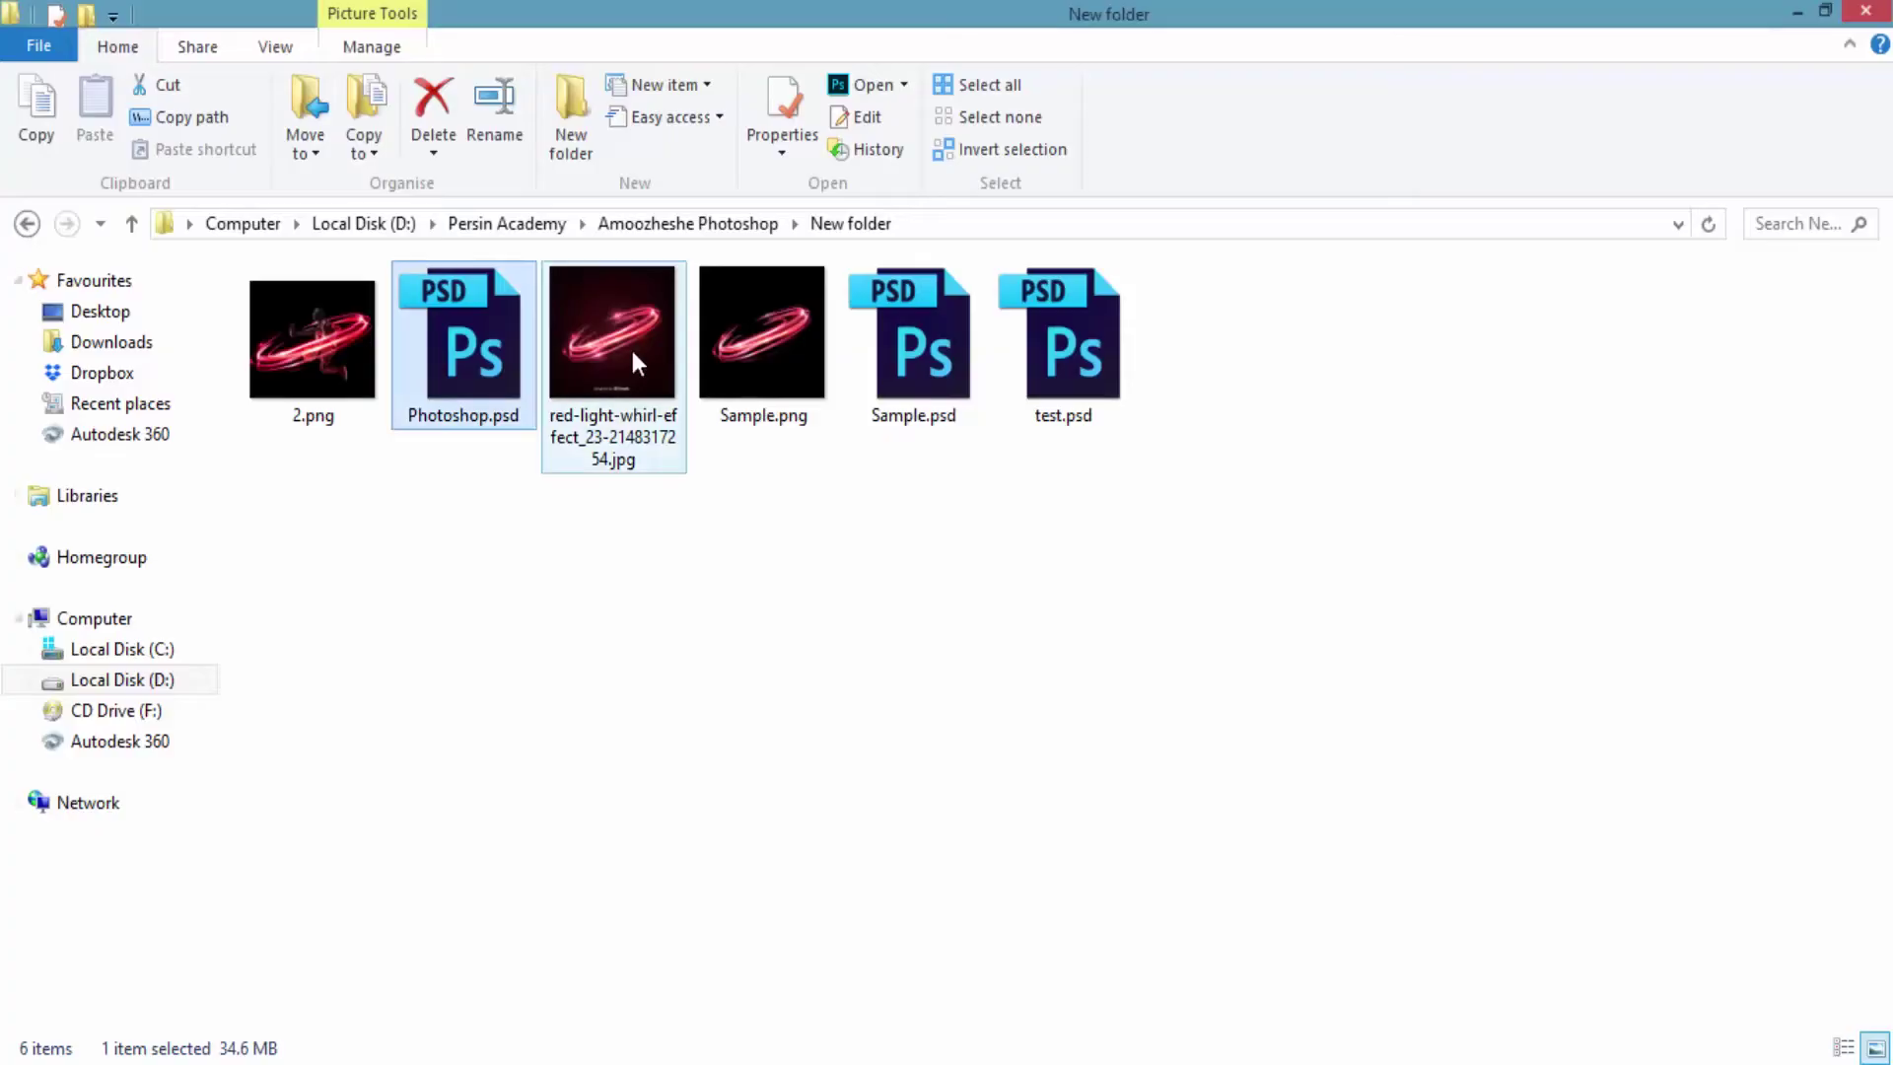
# Step: Place Sample.png into the document and scale it up around the player
pyautogui.click(762, 419)
pyautogui.moveTo(762, 419); pyautogui.dragTo(687, 560)
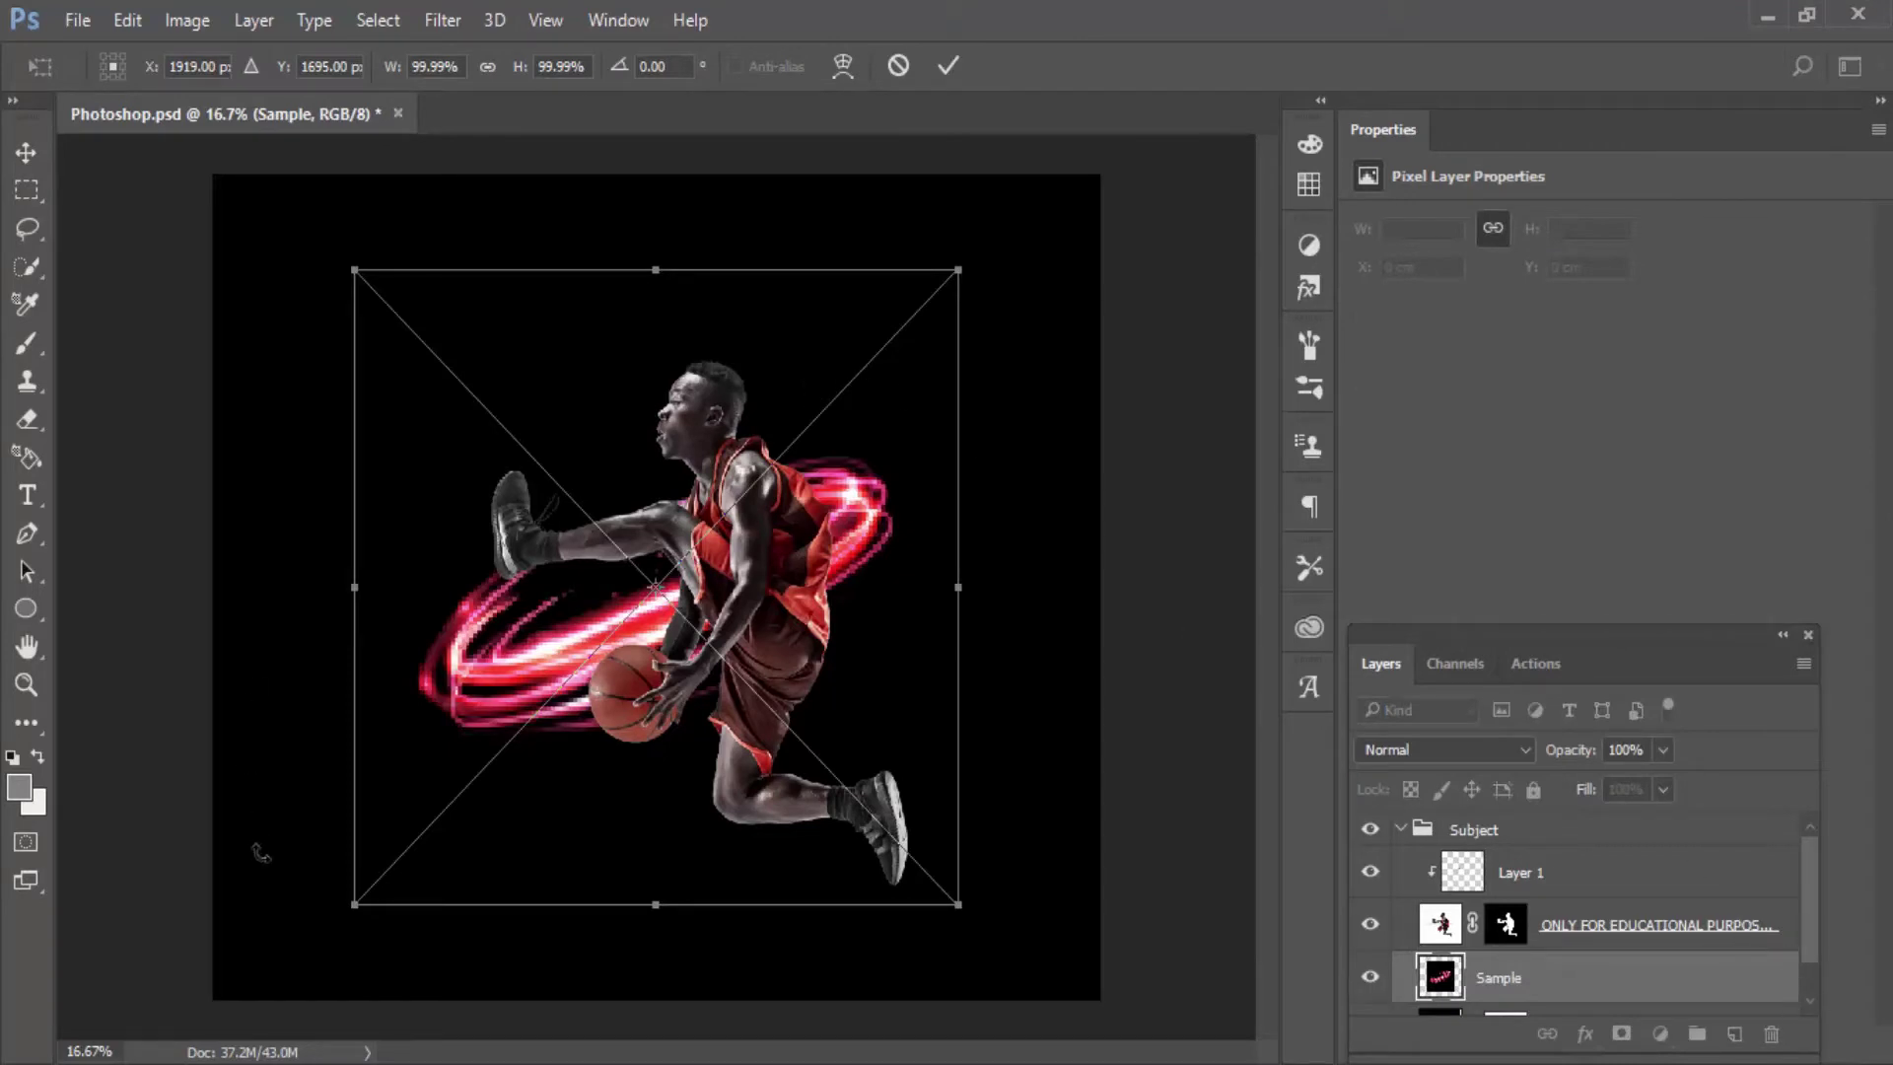
pyautogui.moveTo(337, 922); pyautogui.dragTo(158, 1060)
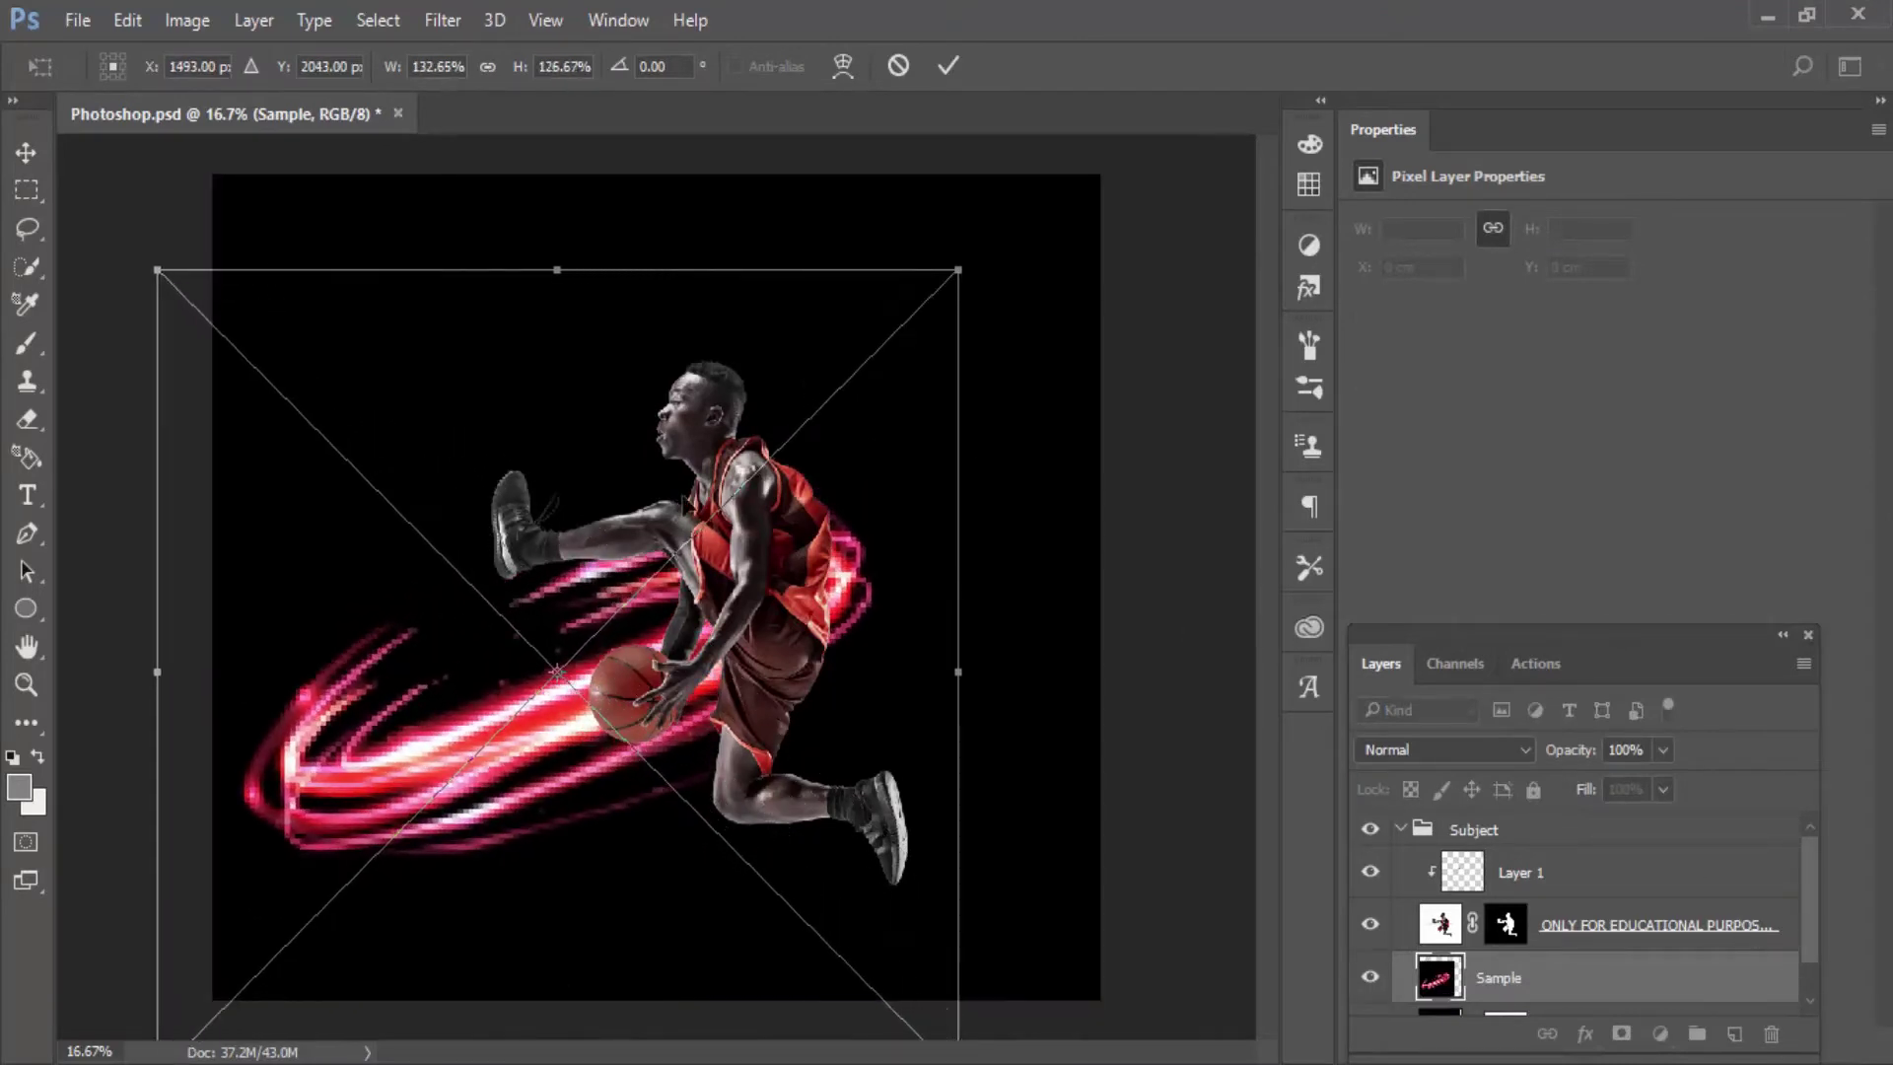
pyautogui.moveTo(948, 272)
pyautogui.mouseDown()
pyautogui.moveTo(1202, 95)
pyautogui.moveTo(1168, 63)
pyautogui.mouseUp()
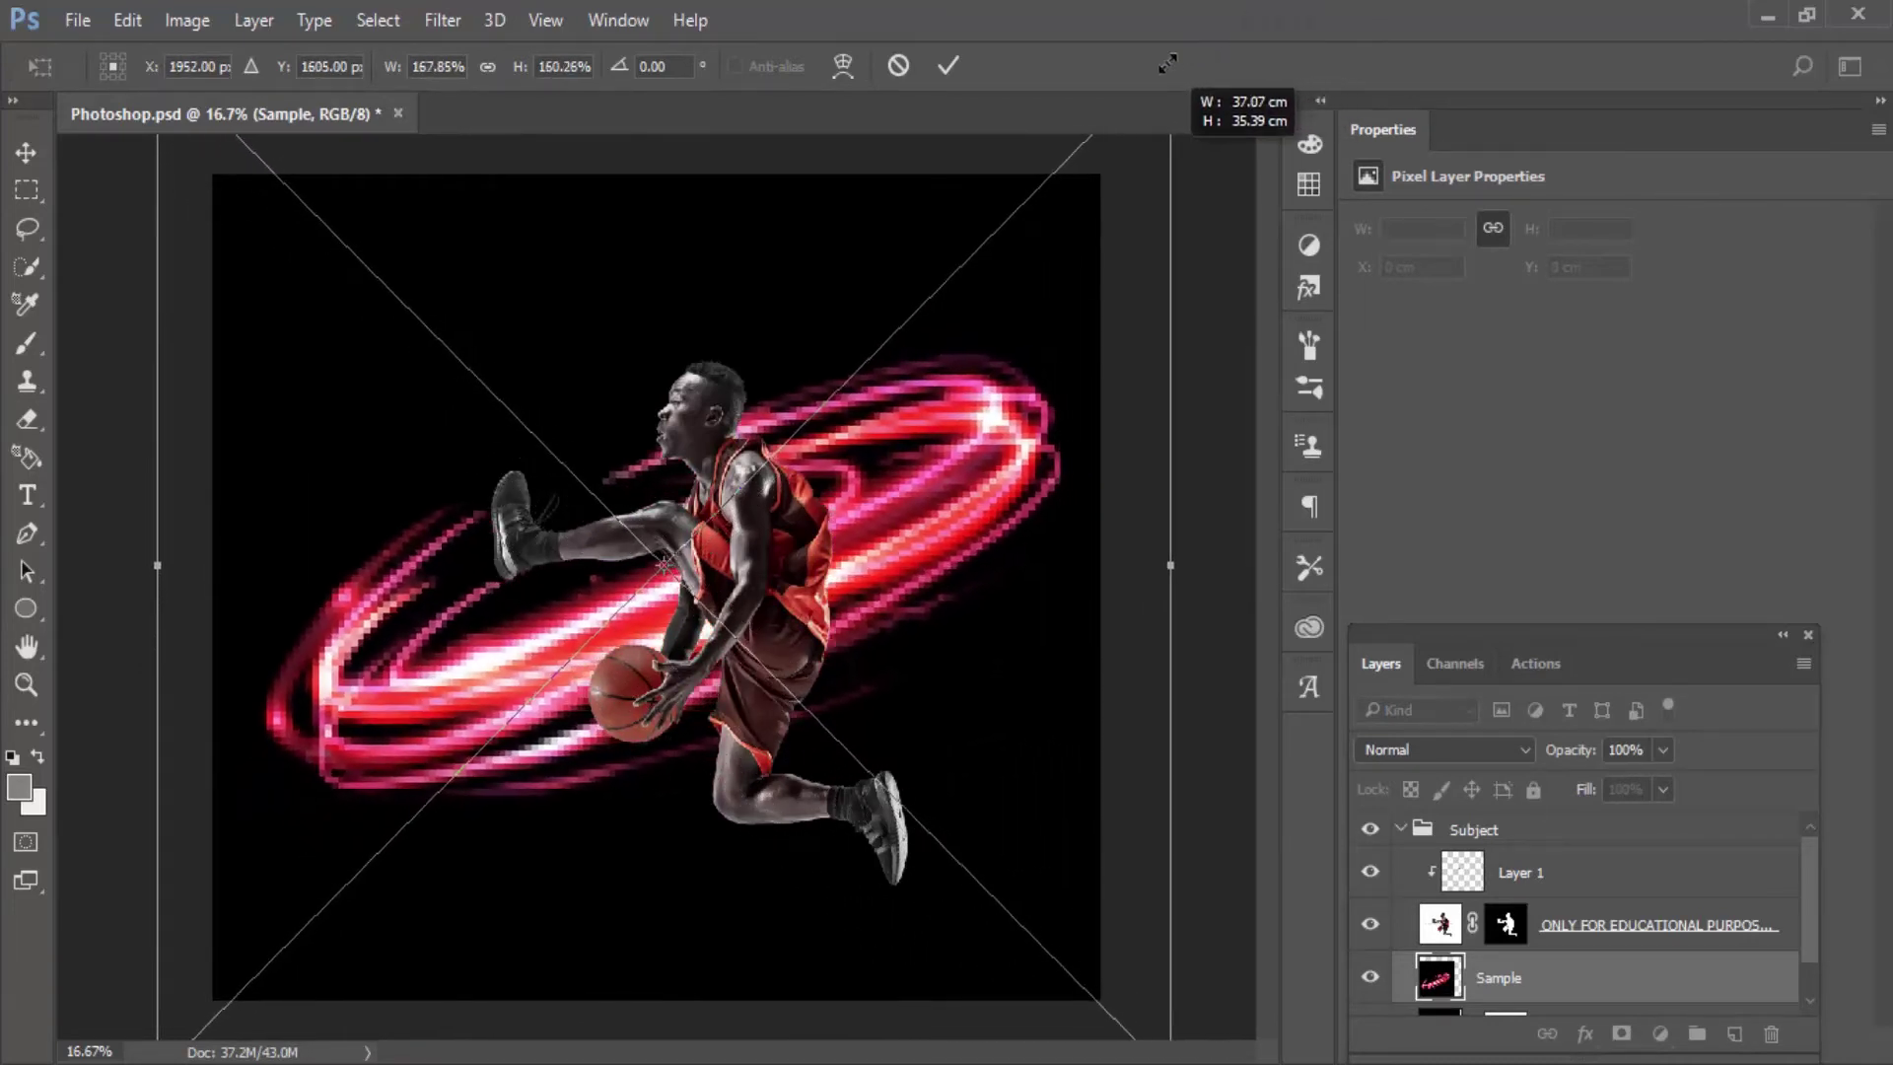
pyautogui.moveTo(938, 558); pyautogui.dragTo(944, 560)
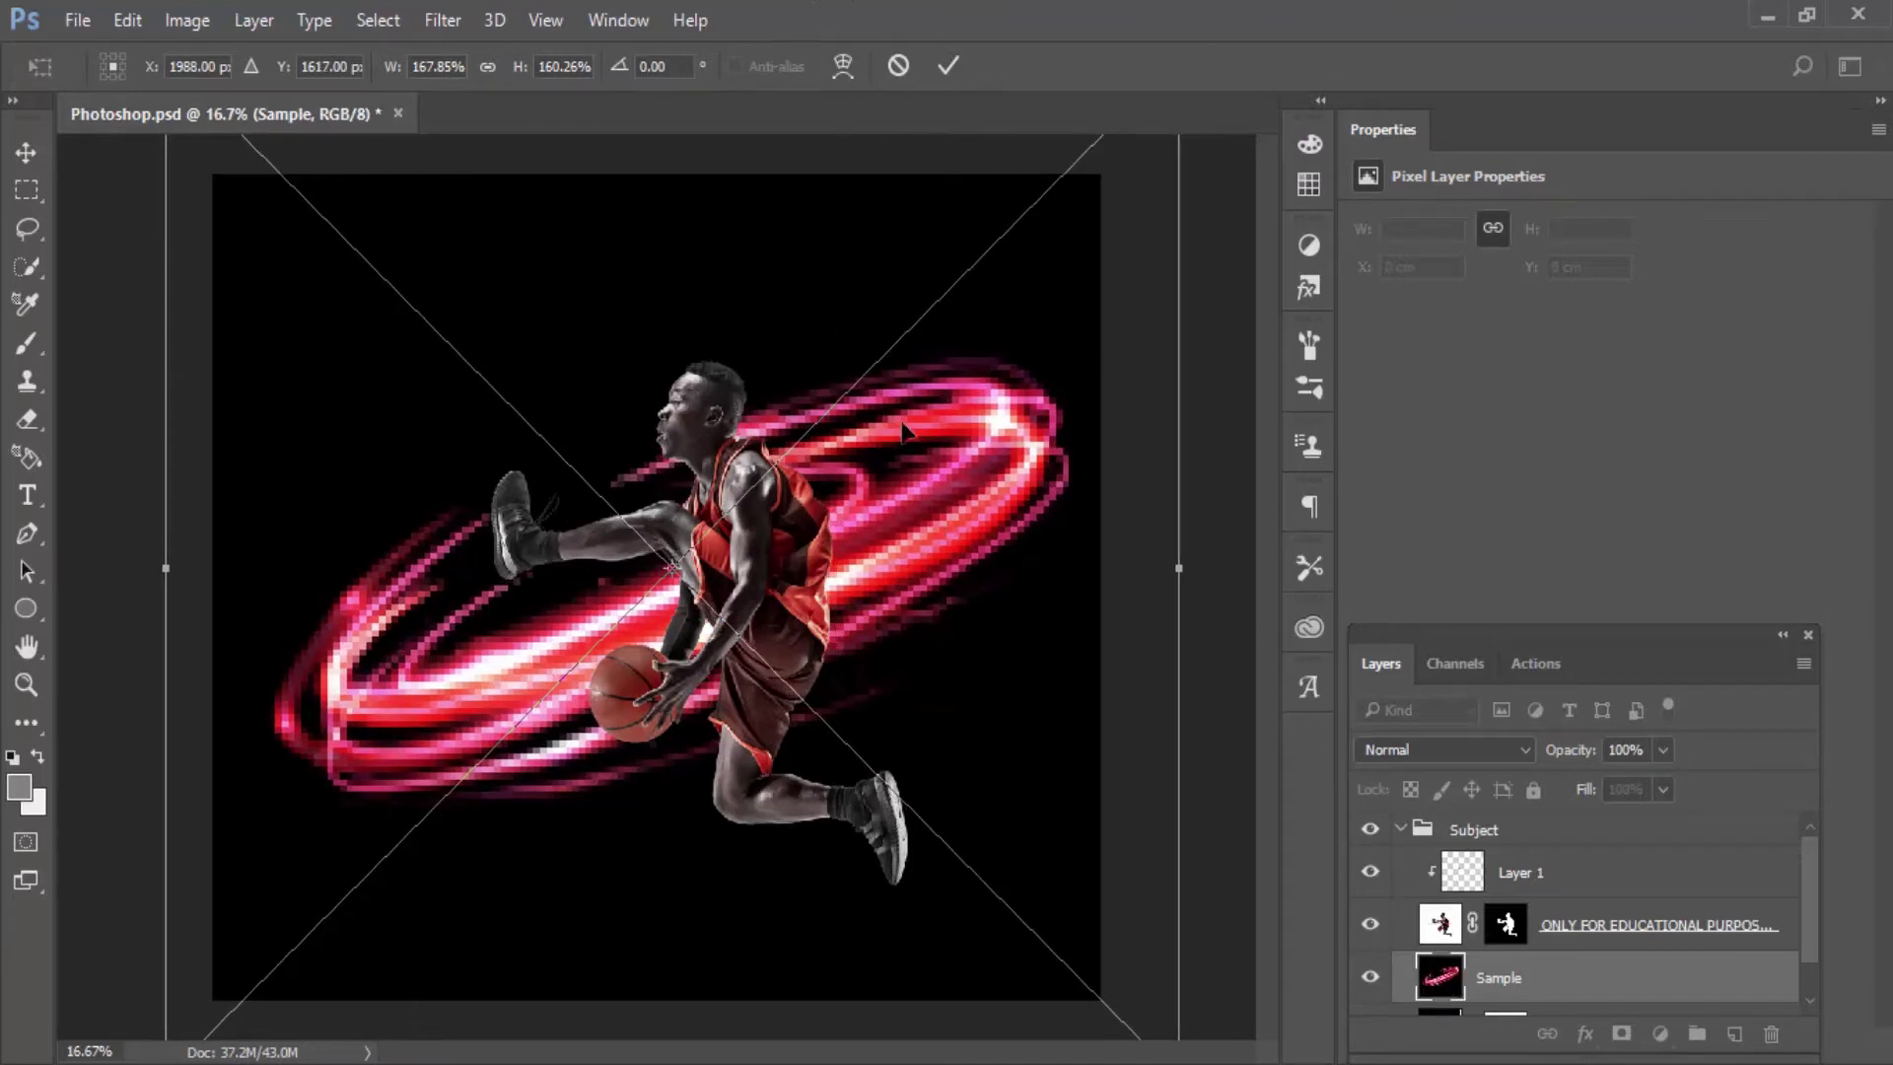
pyautogui.click(945, 67)
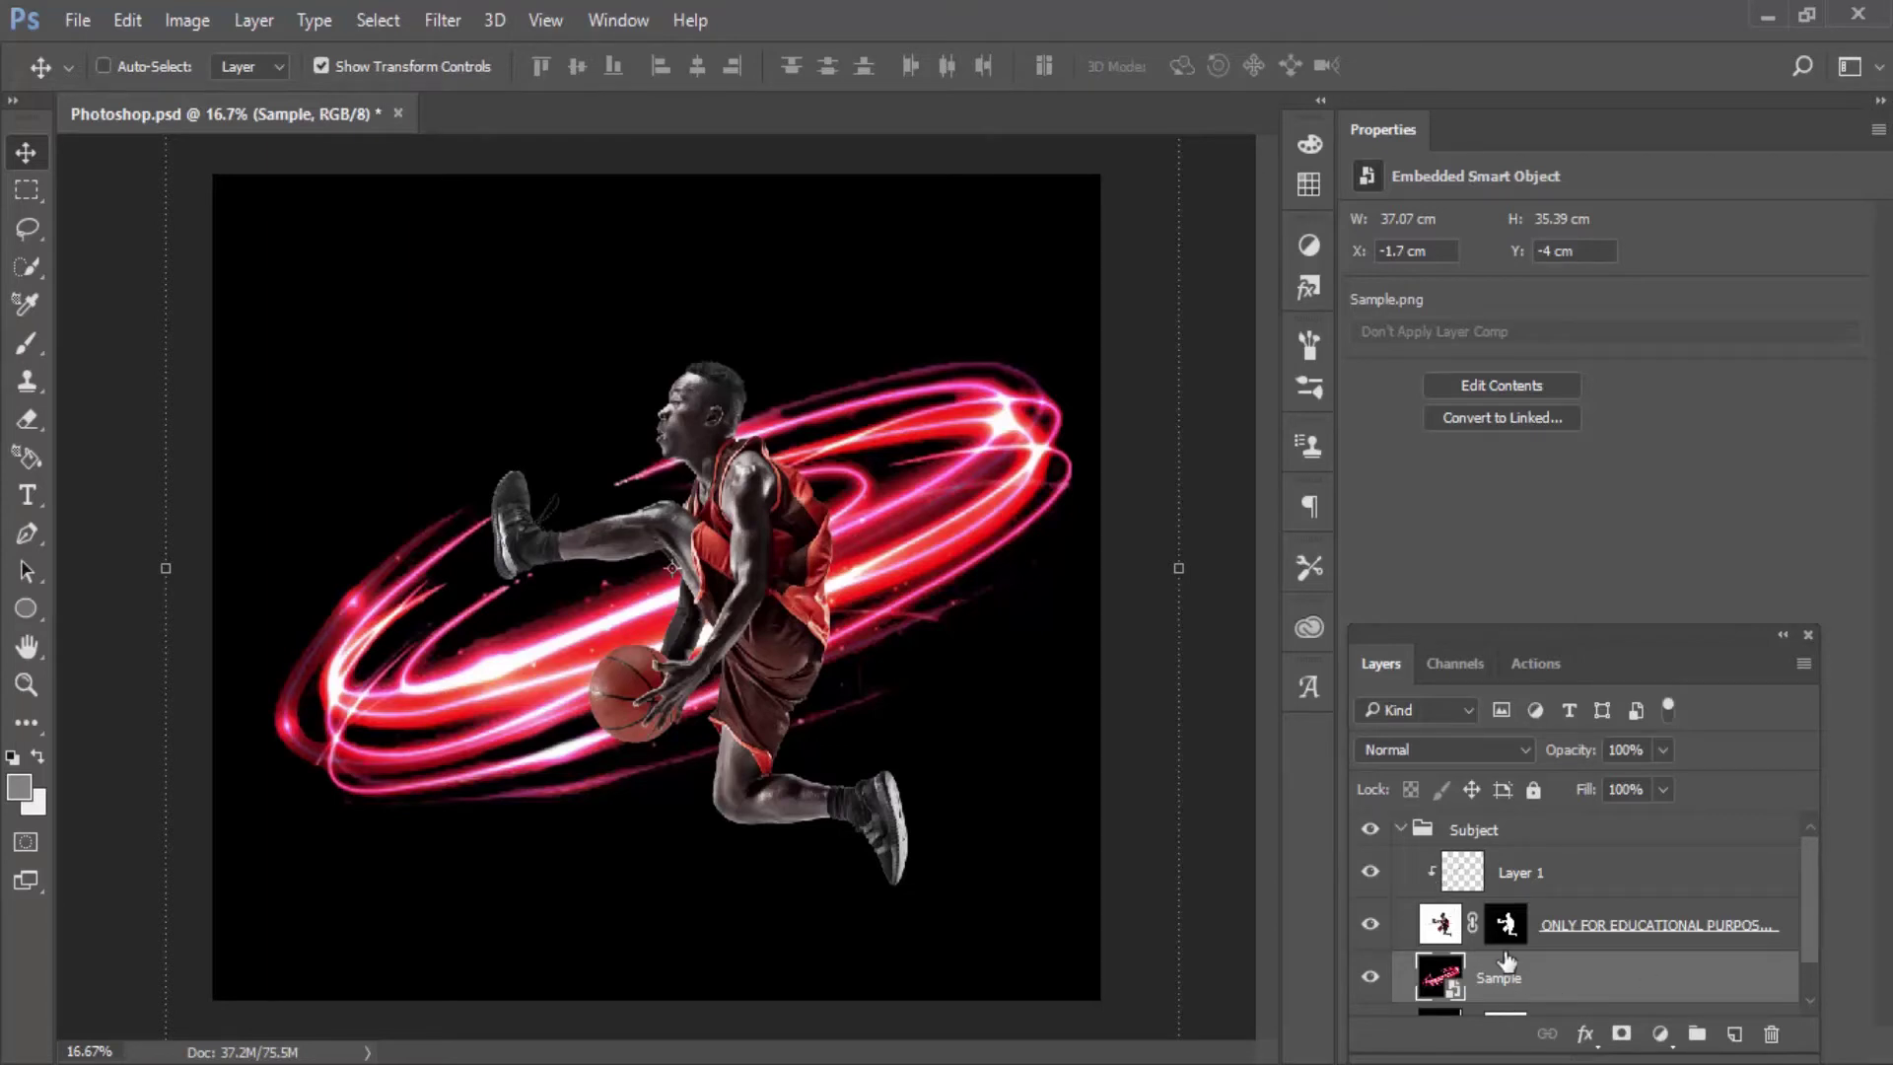
# Step: Move the Sample layer above the Subject group
pyautogui.moveTo(1521, 986)
pyautogui.mouseDown()
pyautogui.moveTo(1494, 820)
pyautogui.moveTo(1432, 903)
pyautogui.mouseUp()
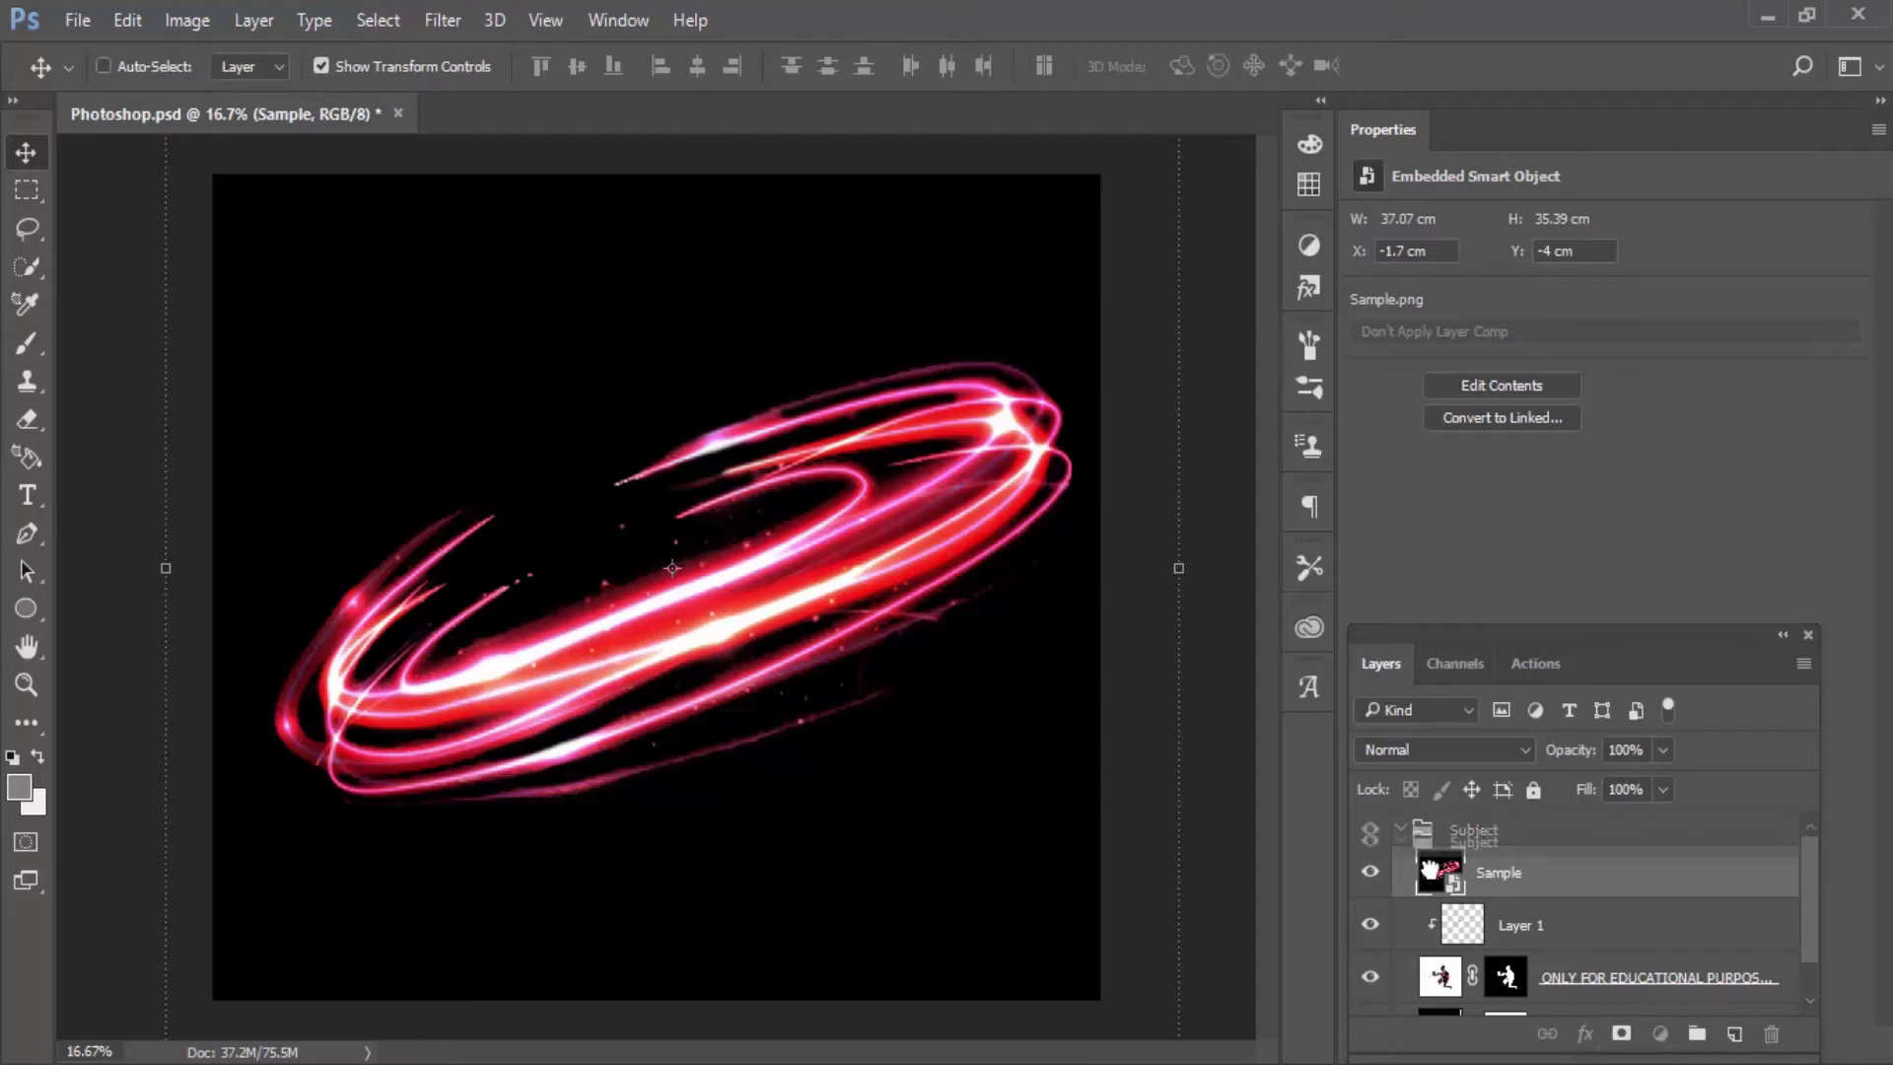
pyautogui.moveTo(1433, 903)
pyautogui.mouseDown()
pyautogui.moveTo(1502, 824)
pyautogui.moveTo(1422, 829)
pyautogui.mouseUp()
pyautogui.moveTo(1492, 885)
pyautogui.mouseDown()
pyautogui.moveTo(1536, 878)
pyautogui.moveTo(1474, 877)
pyautogui.mouseUp()
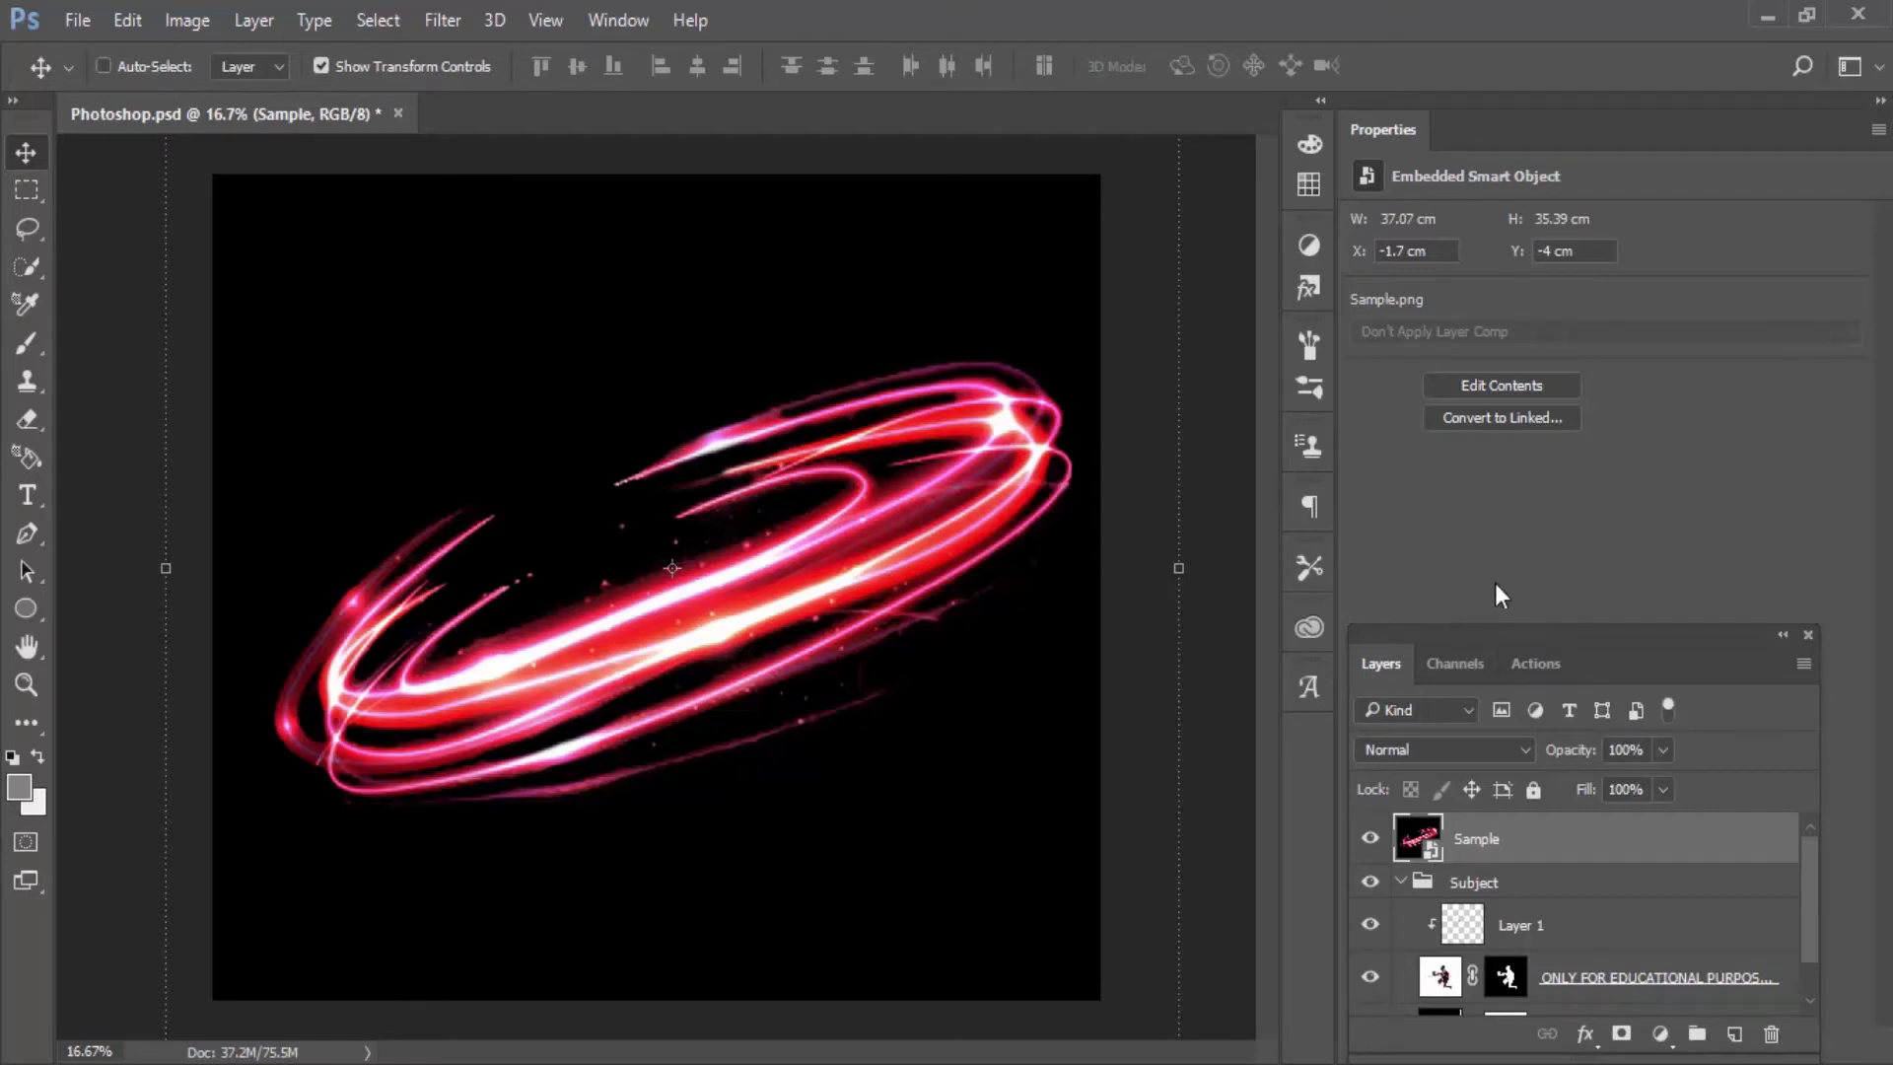
# Step: Set the Sample layer's blend mode to Screen, briefly previewing other modes zoomed in
pyautogui.click(1494, 757)
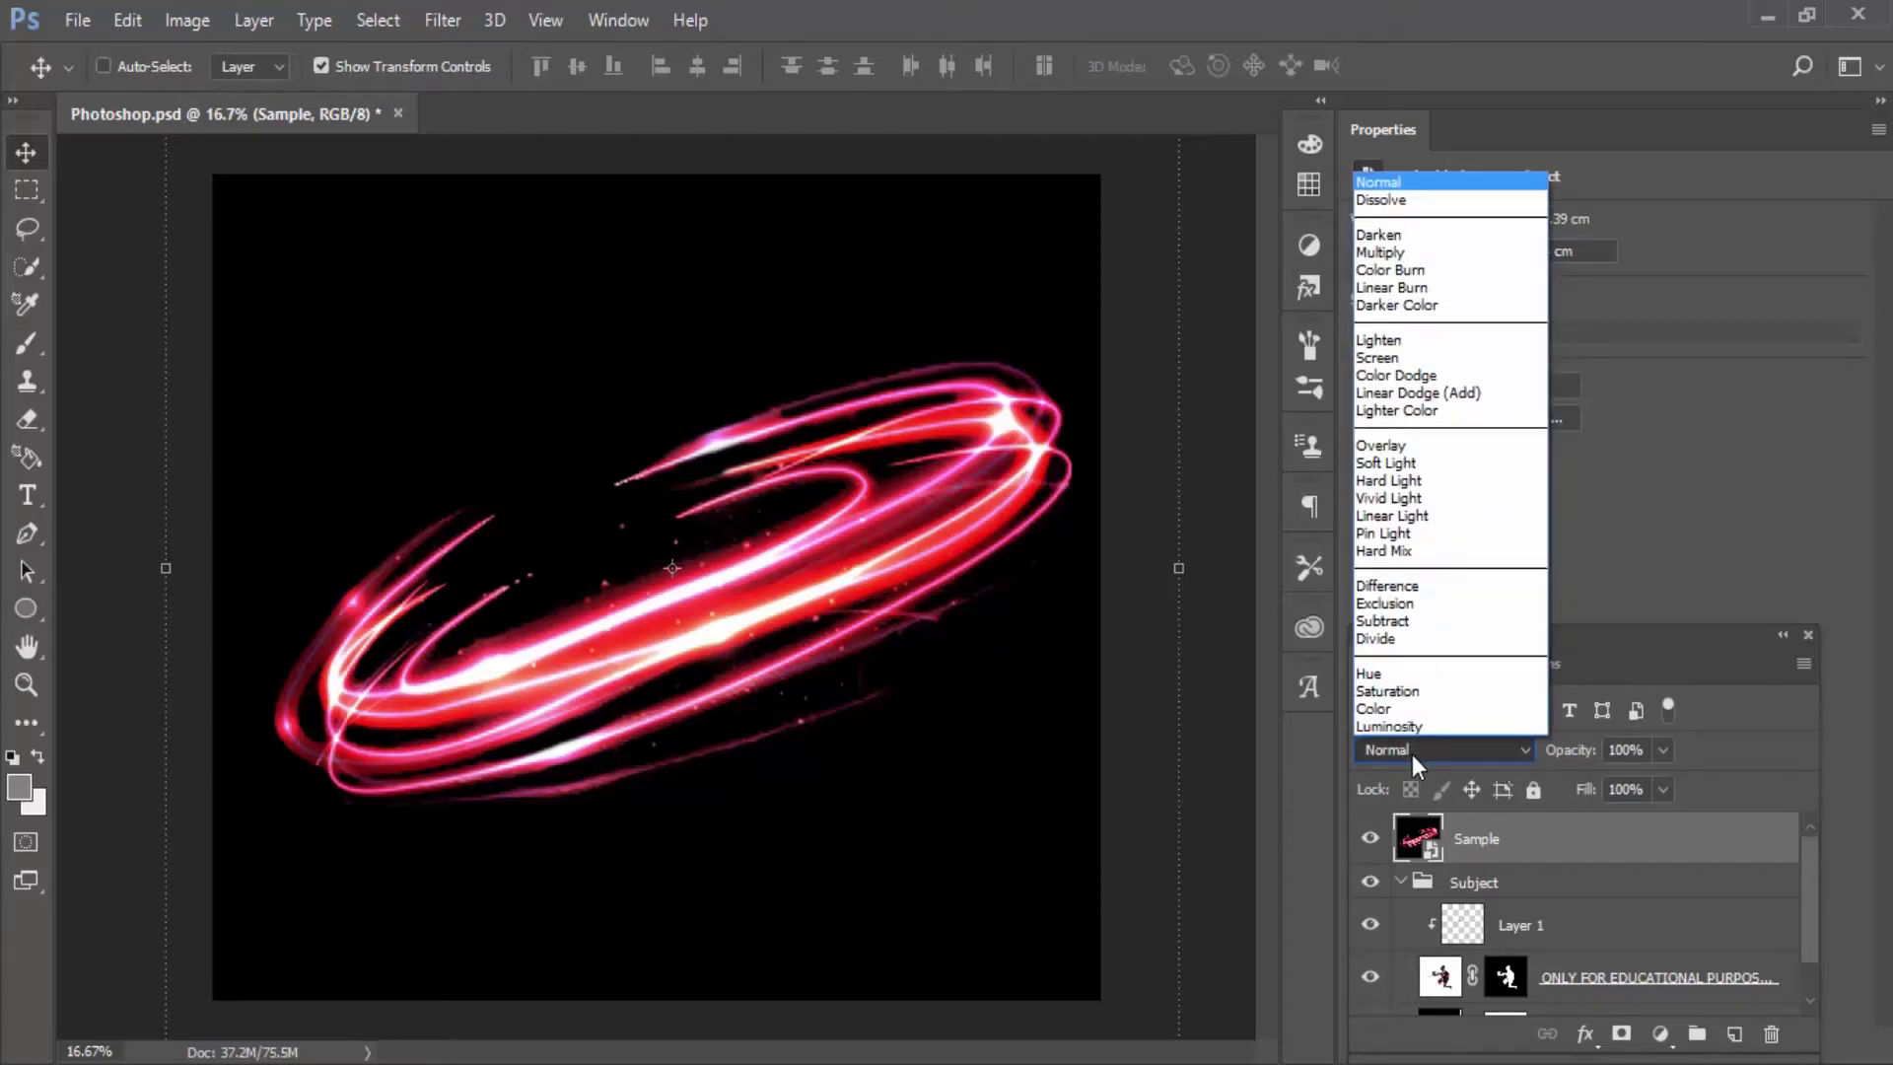
pyautogui.click(1415, 357)
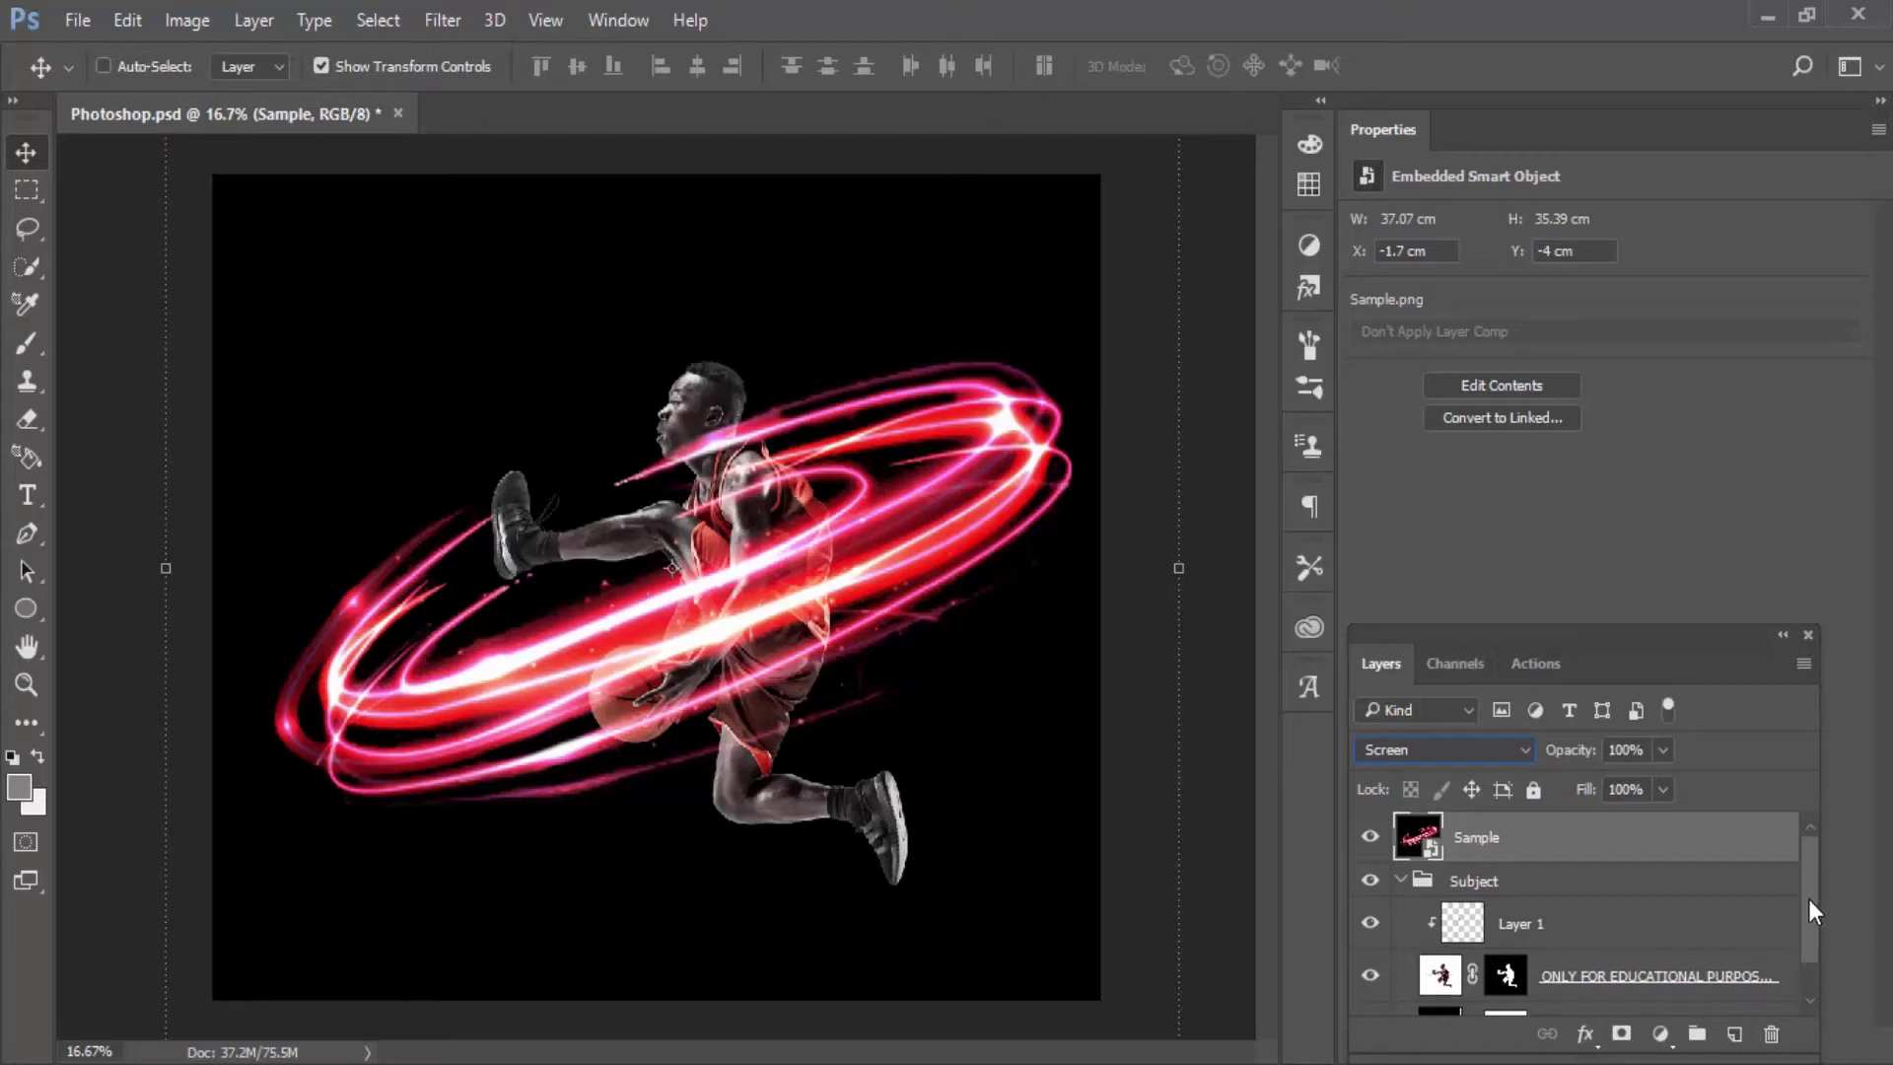
pyautogui.scroll(-2, 1817, 896)
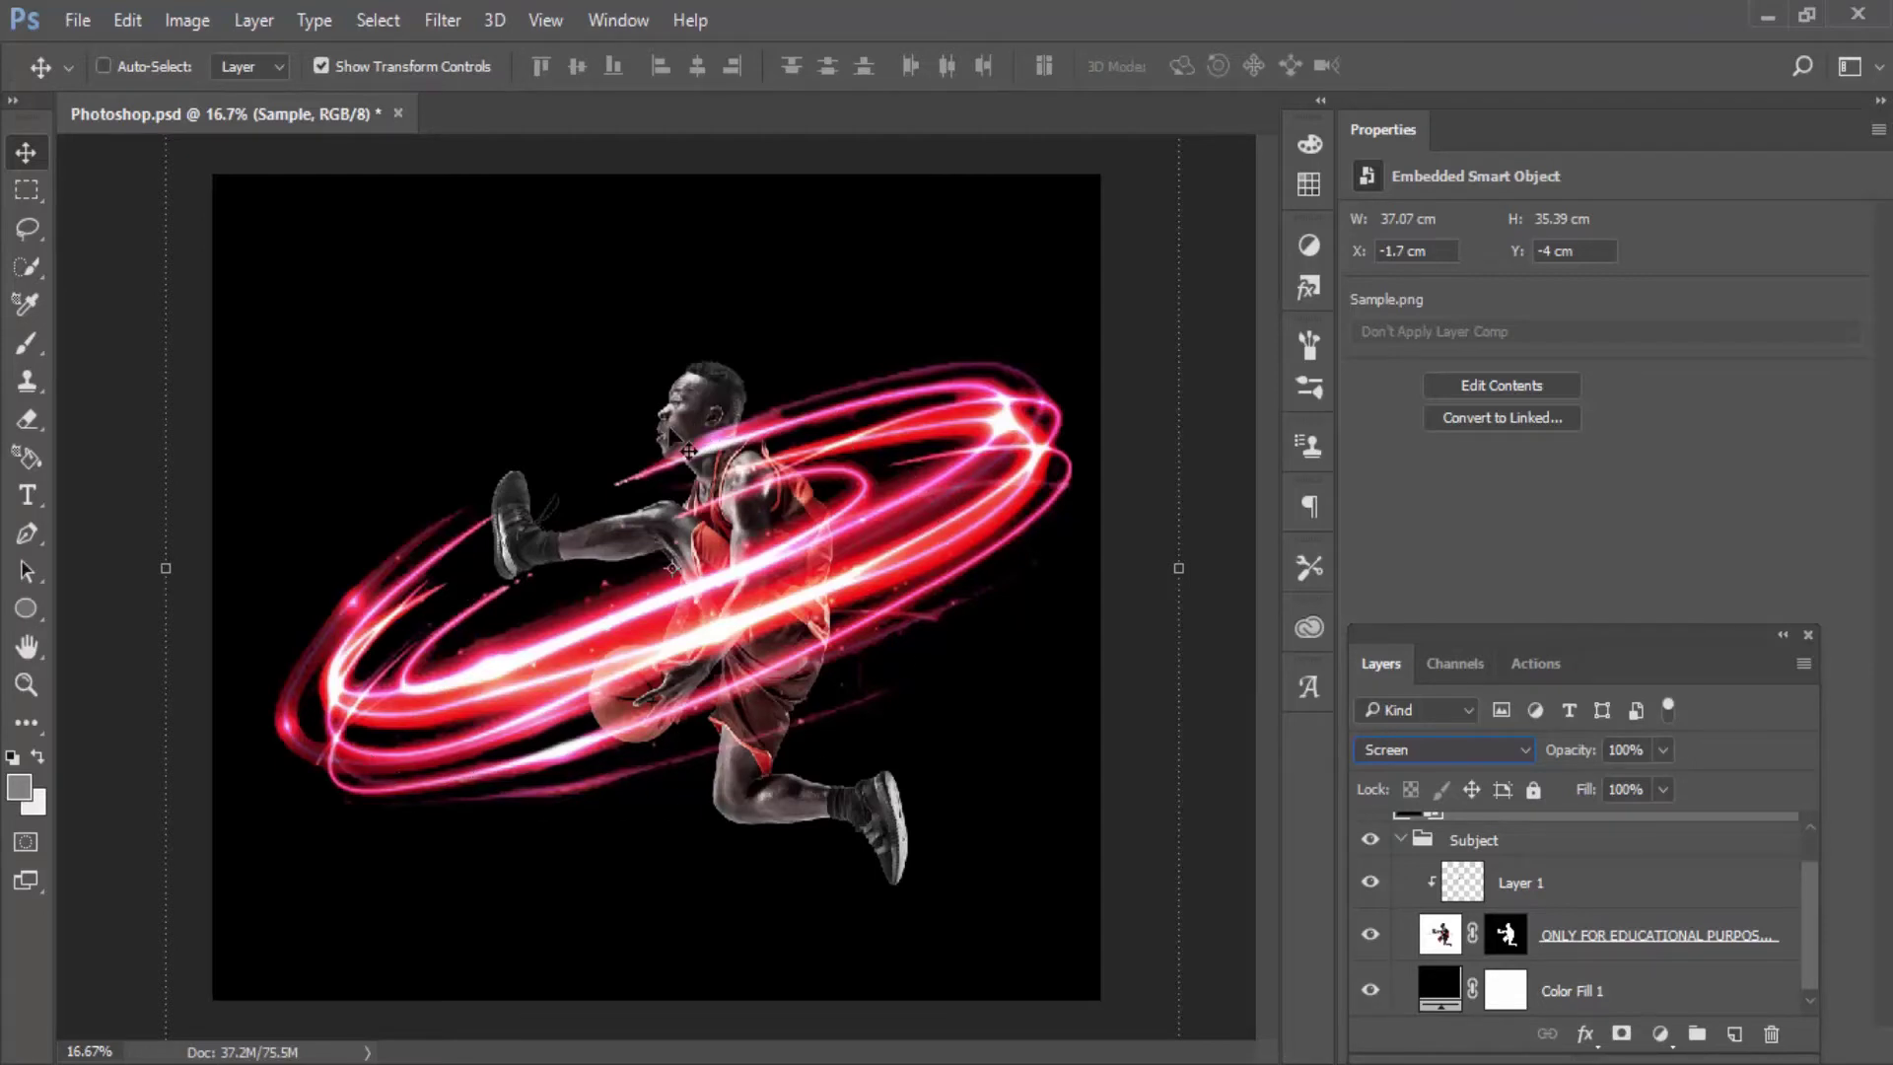
pyautogui.hotkey('ctrl', '+')
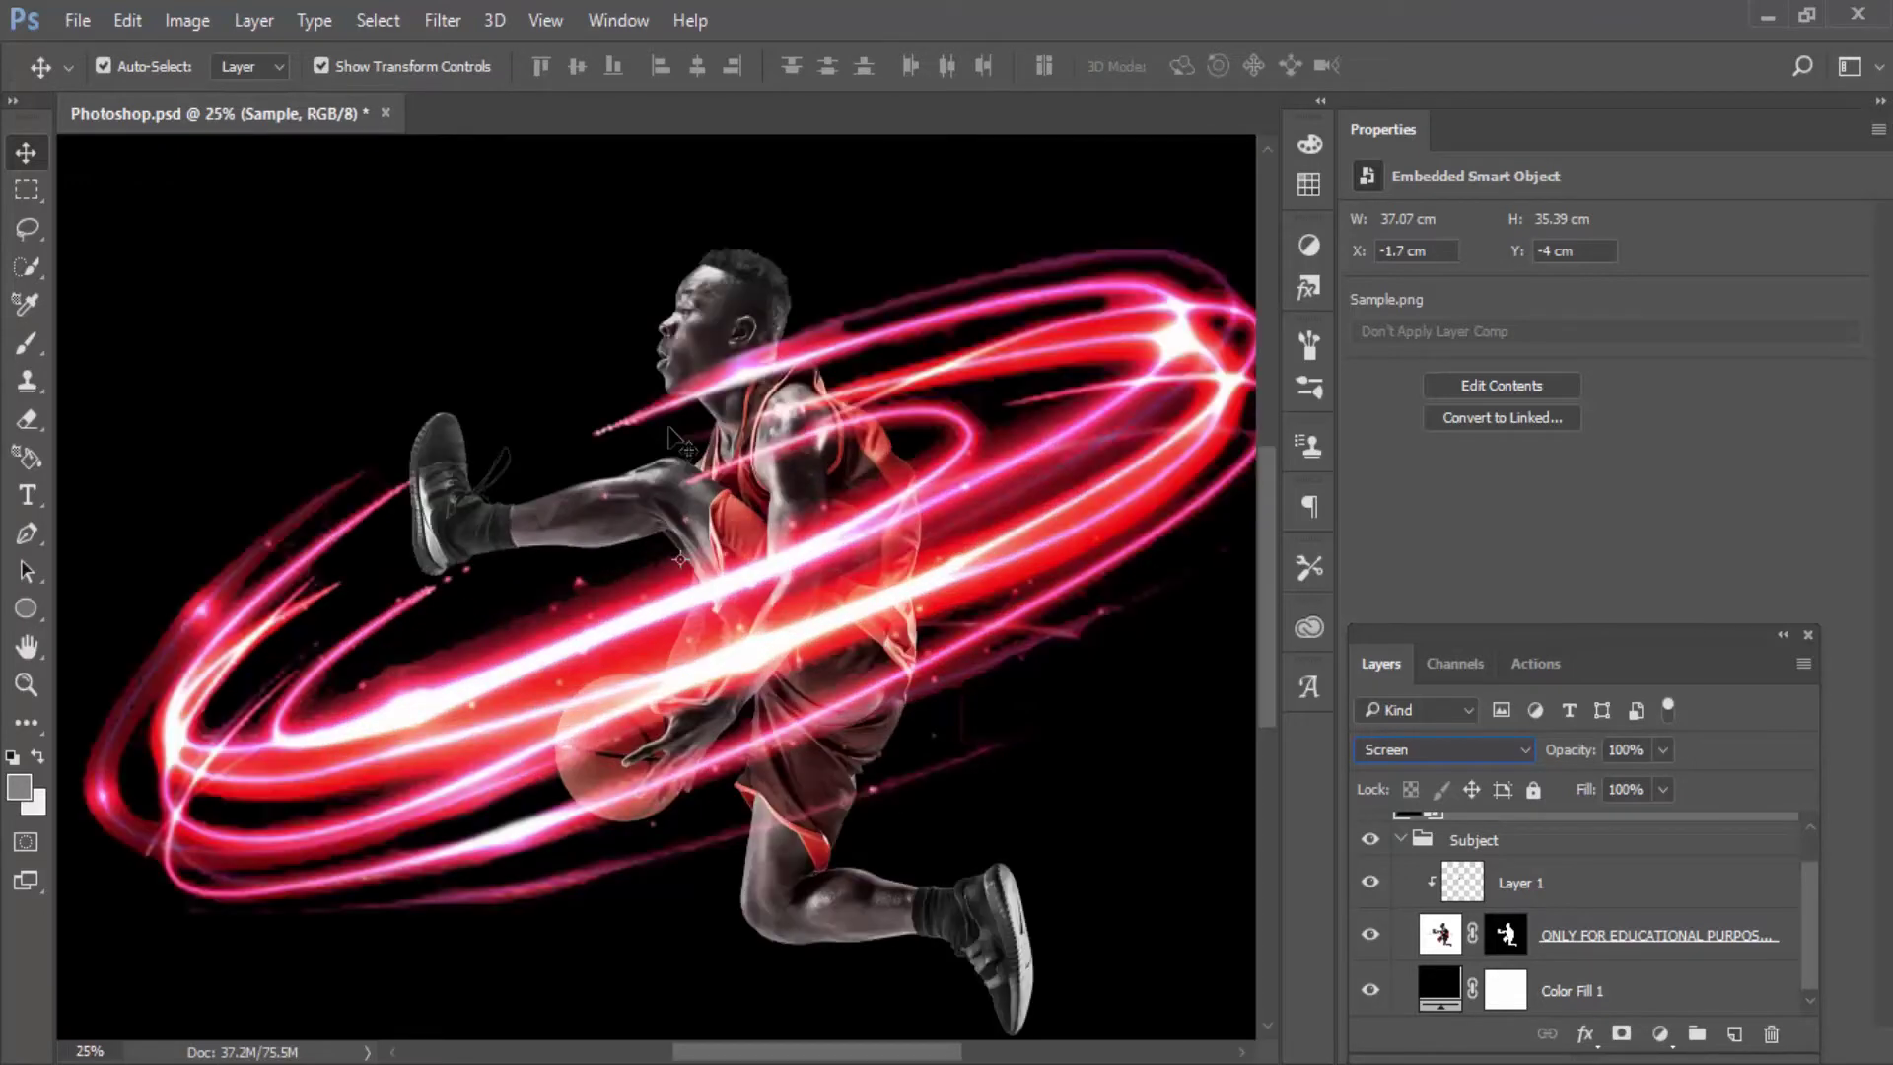
pyautogui.press('Up')
pyautogui.press('Up')
pyautogui.press('Down')
pyautogui.press('Down')
pyautogui.scroll(3, 1258, 601)
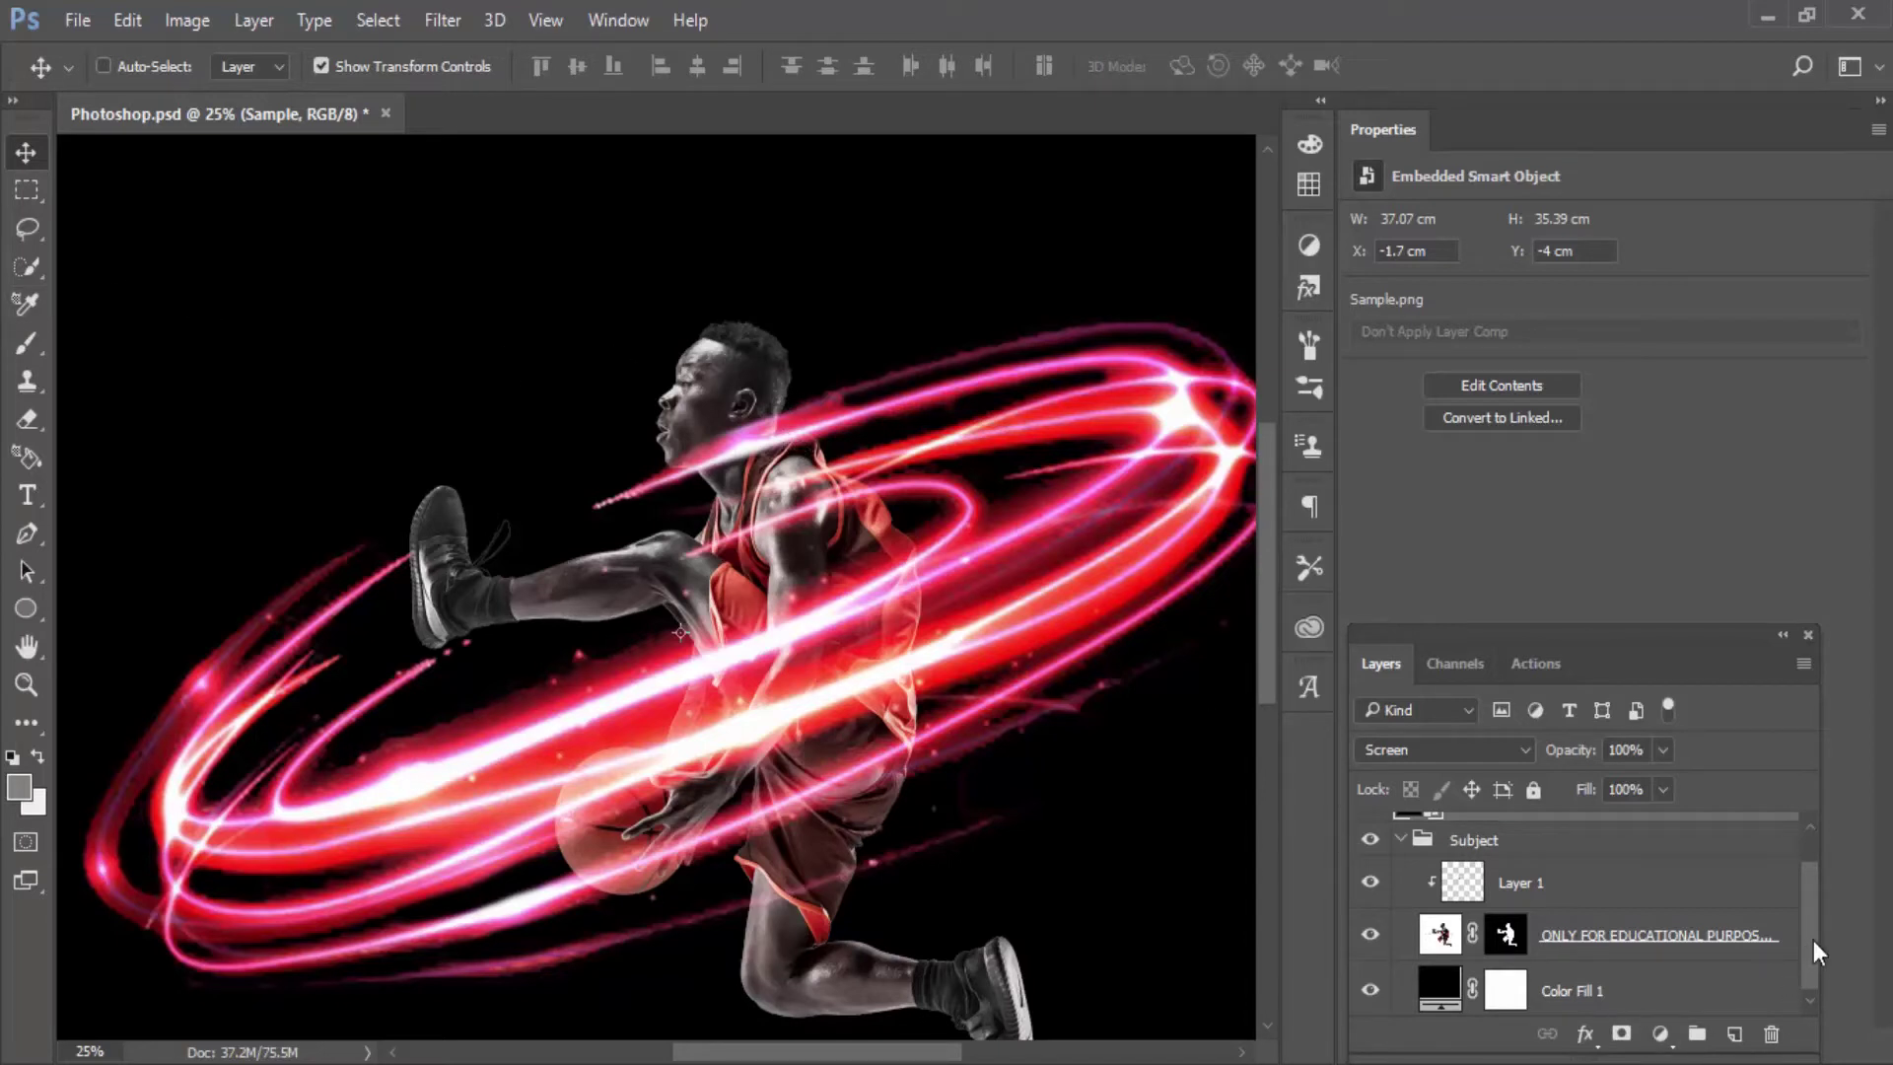
pyautogui.moveTo(1813, 942); pyautogui.dragTo(1807, 900)
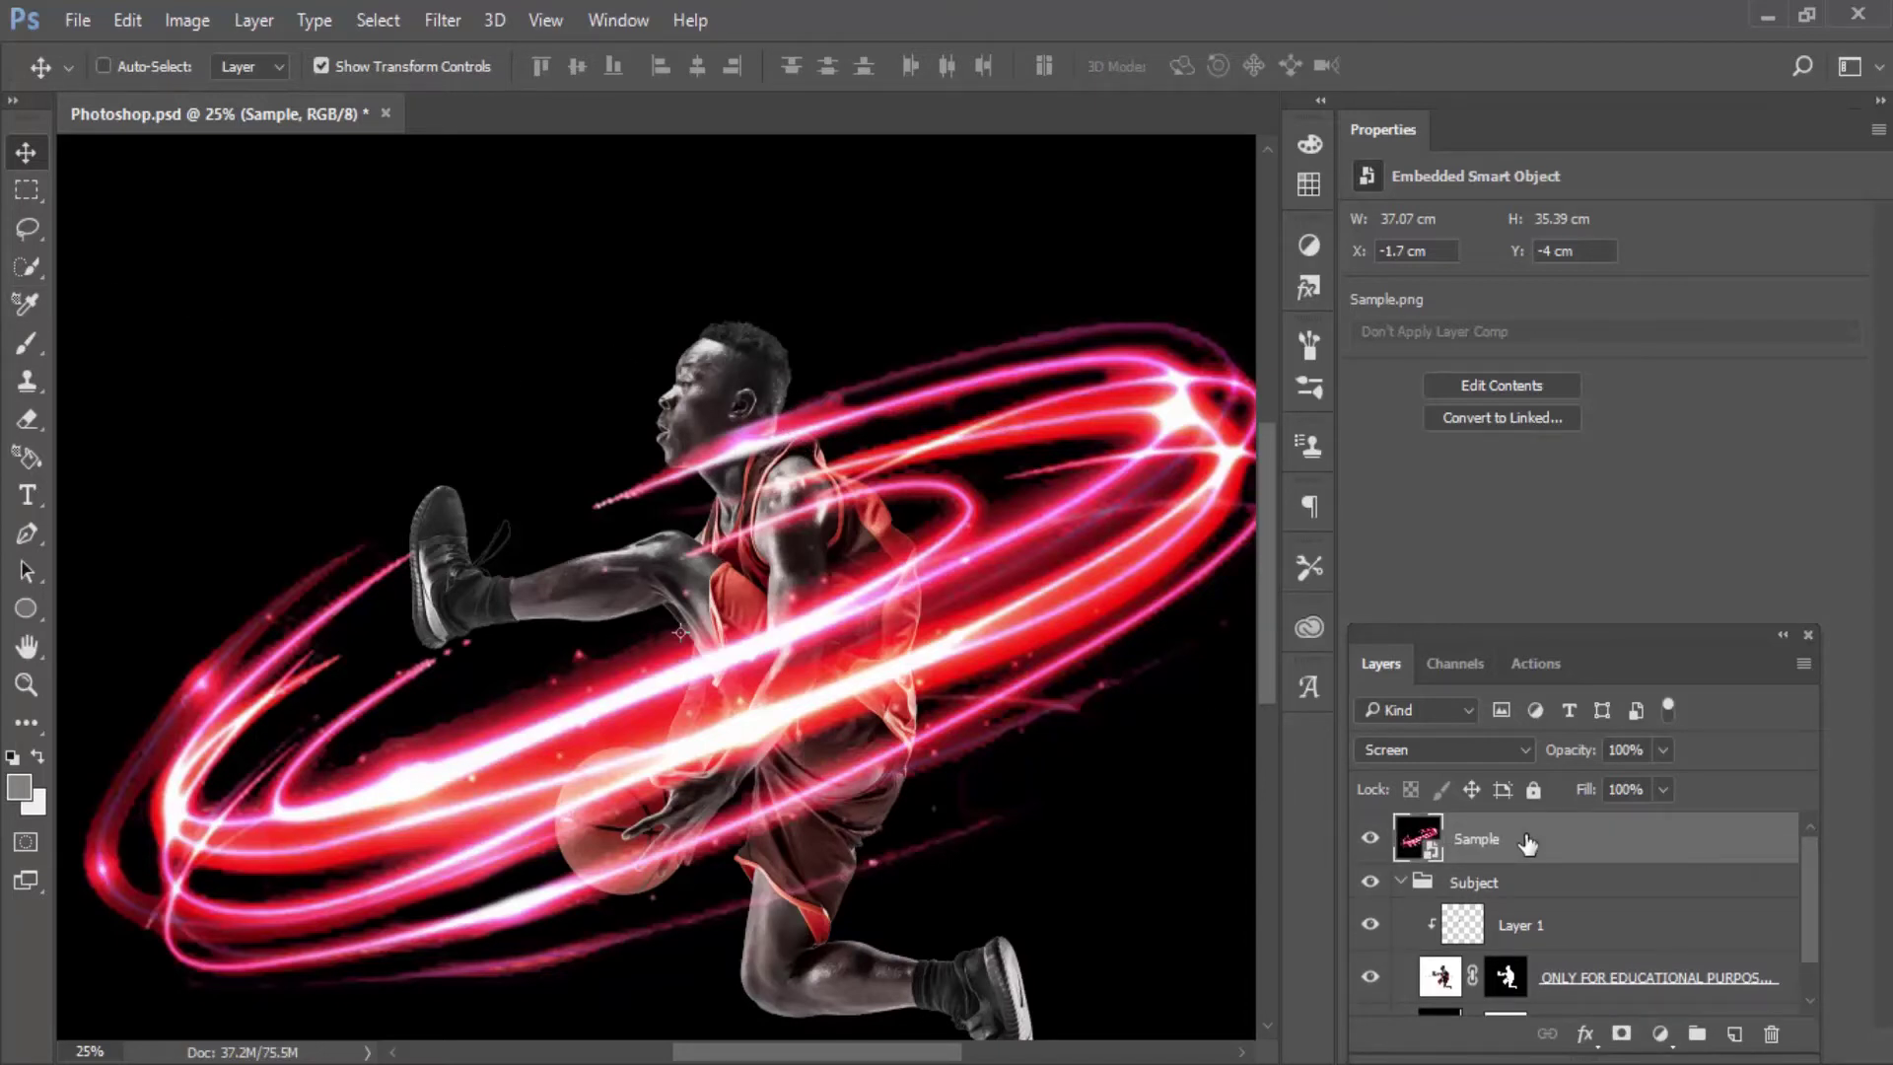
# Step: Apply Levels to the Sample layer with a black input level of 40
pyautogui.hotkey('ctrl', 'l')
pyautogui.click(1176, 538)
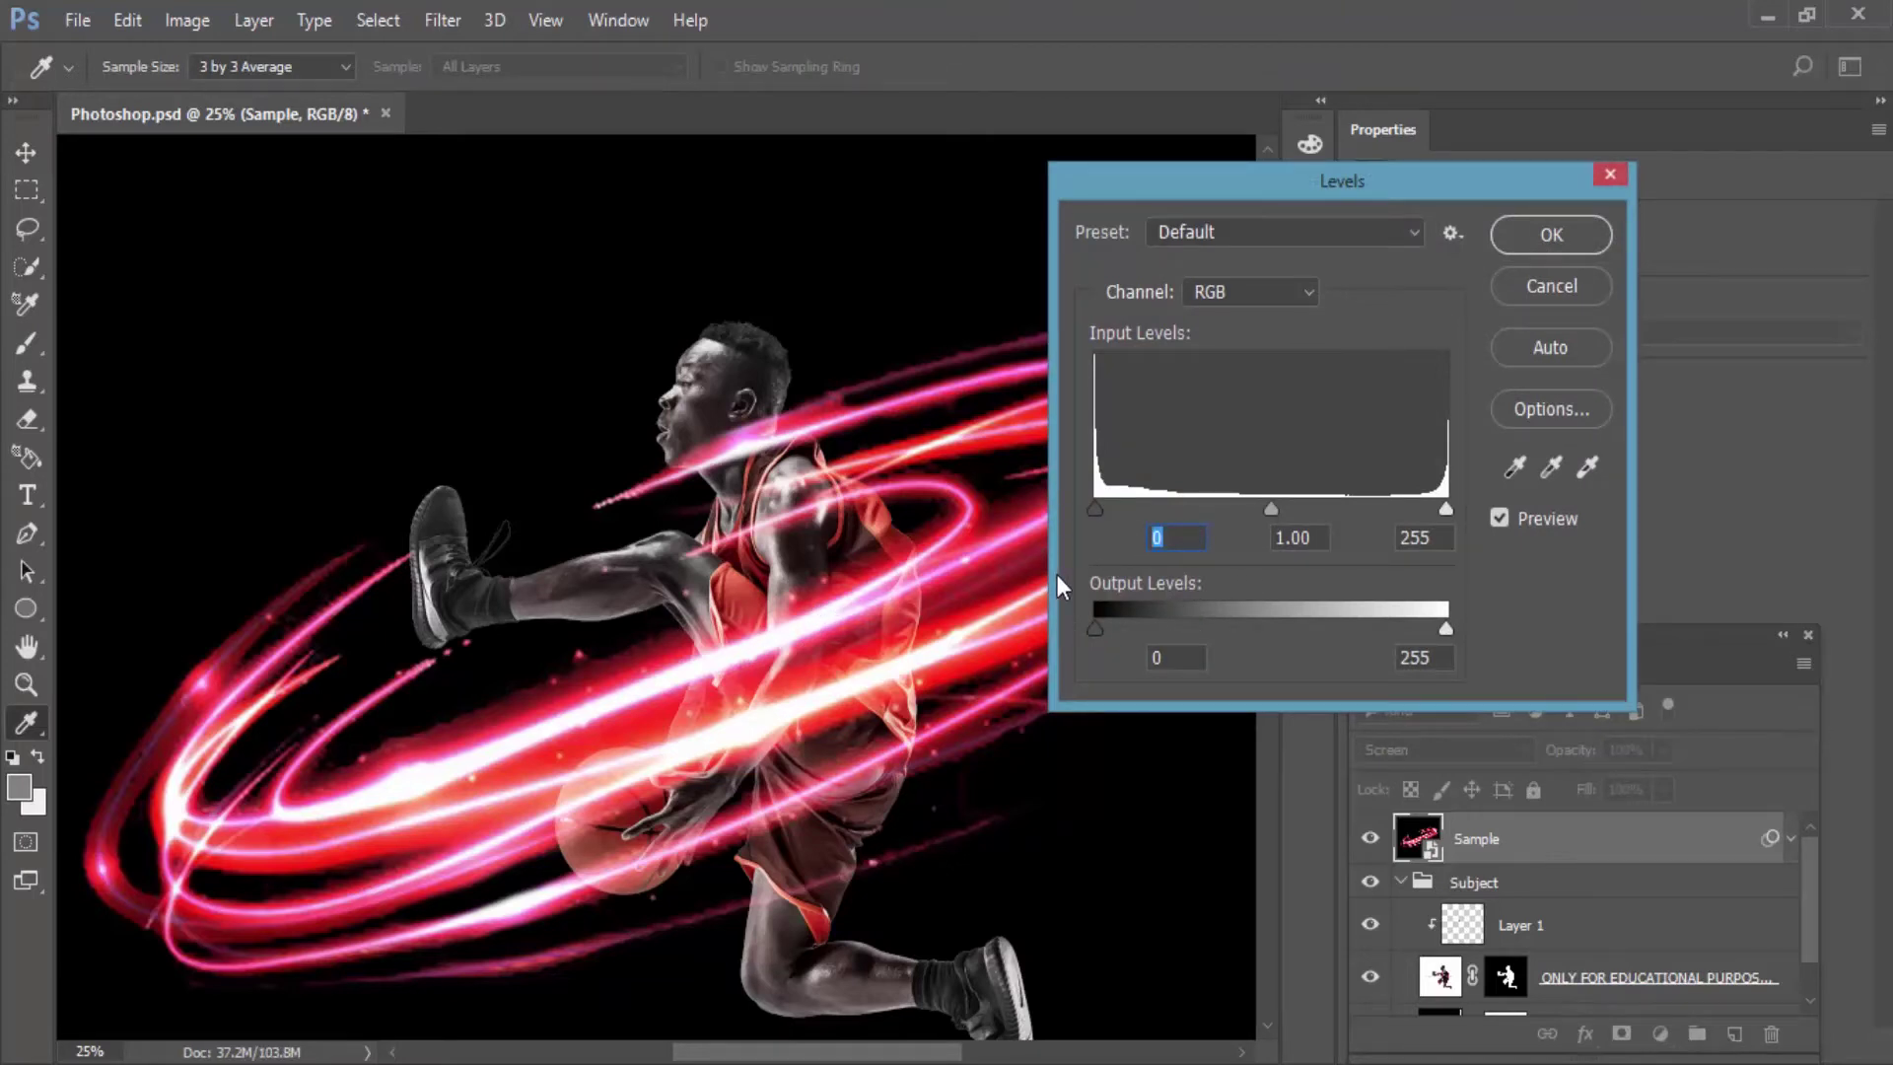
pyautogui.write('50')
pyautogui.press('BackSpace')
pyautogui.press('BackSpace')
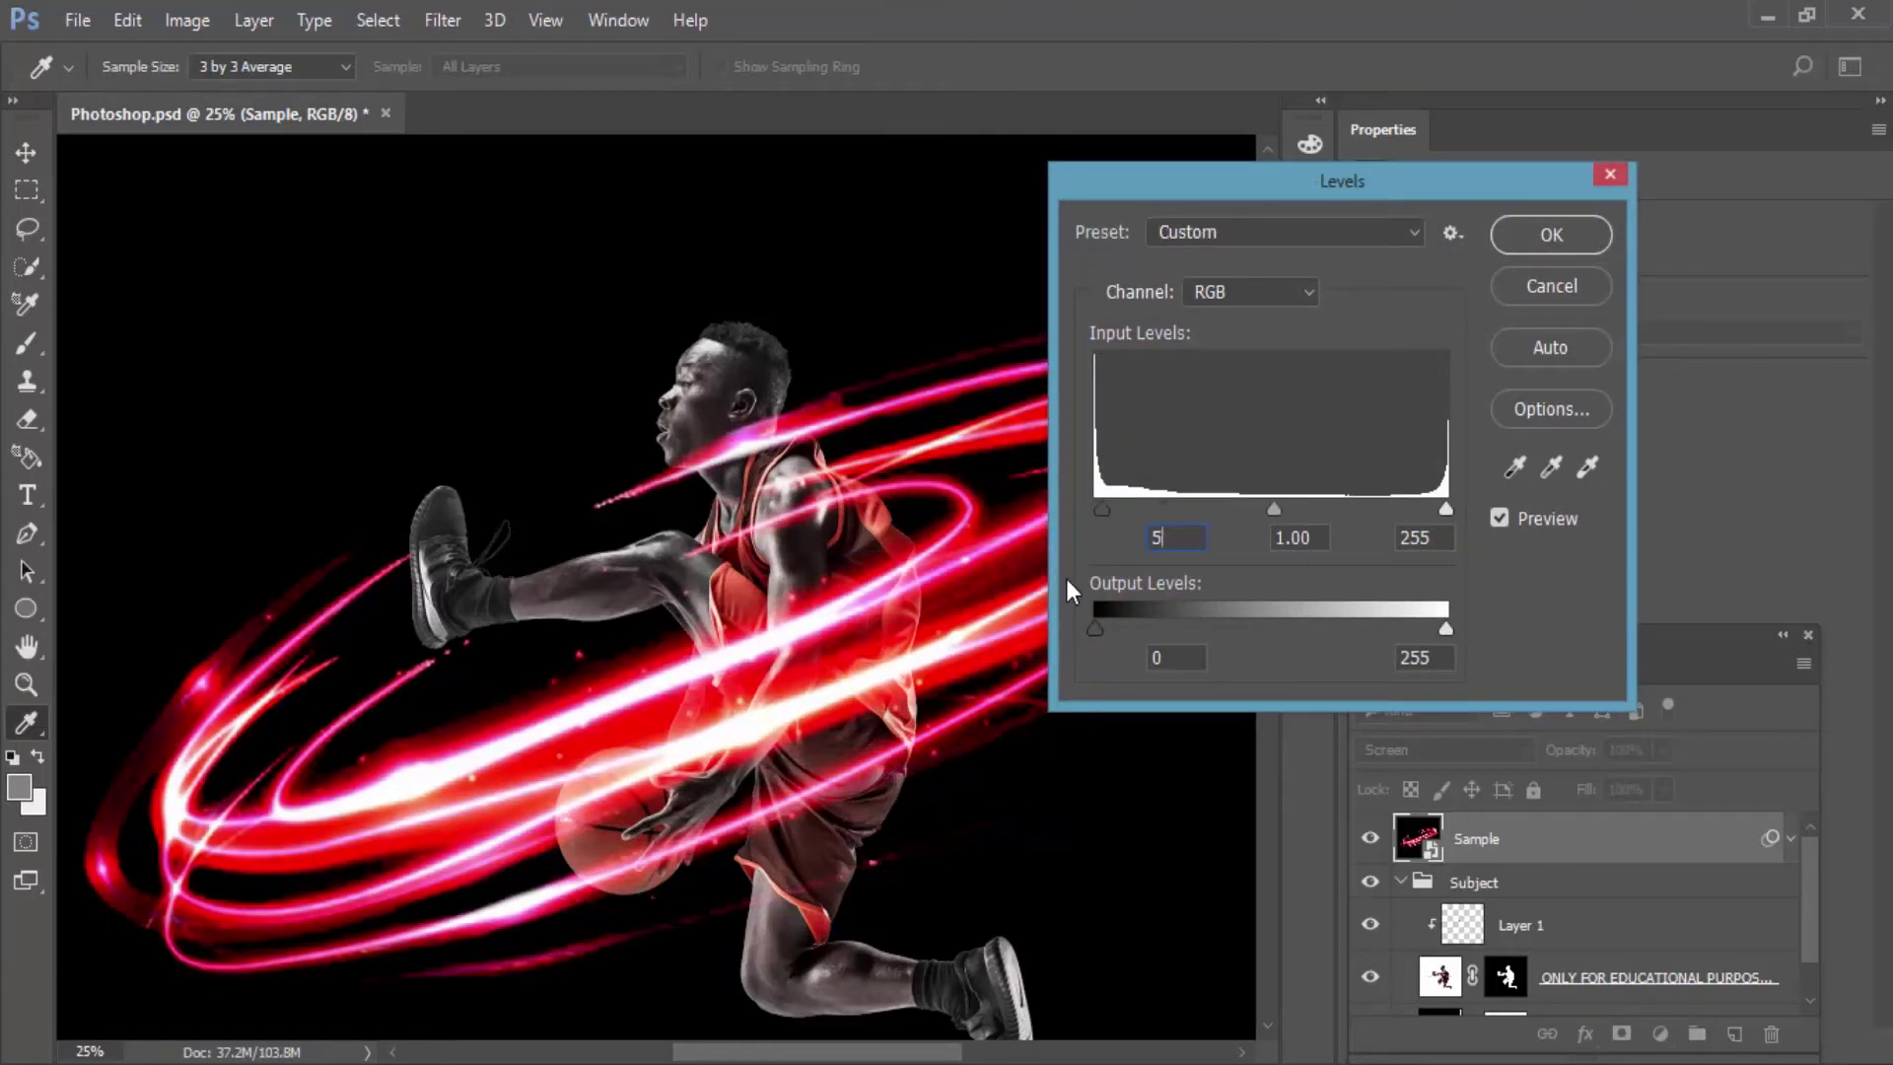
pyautogui.write('40')
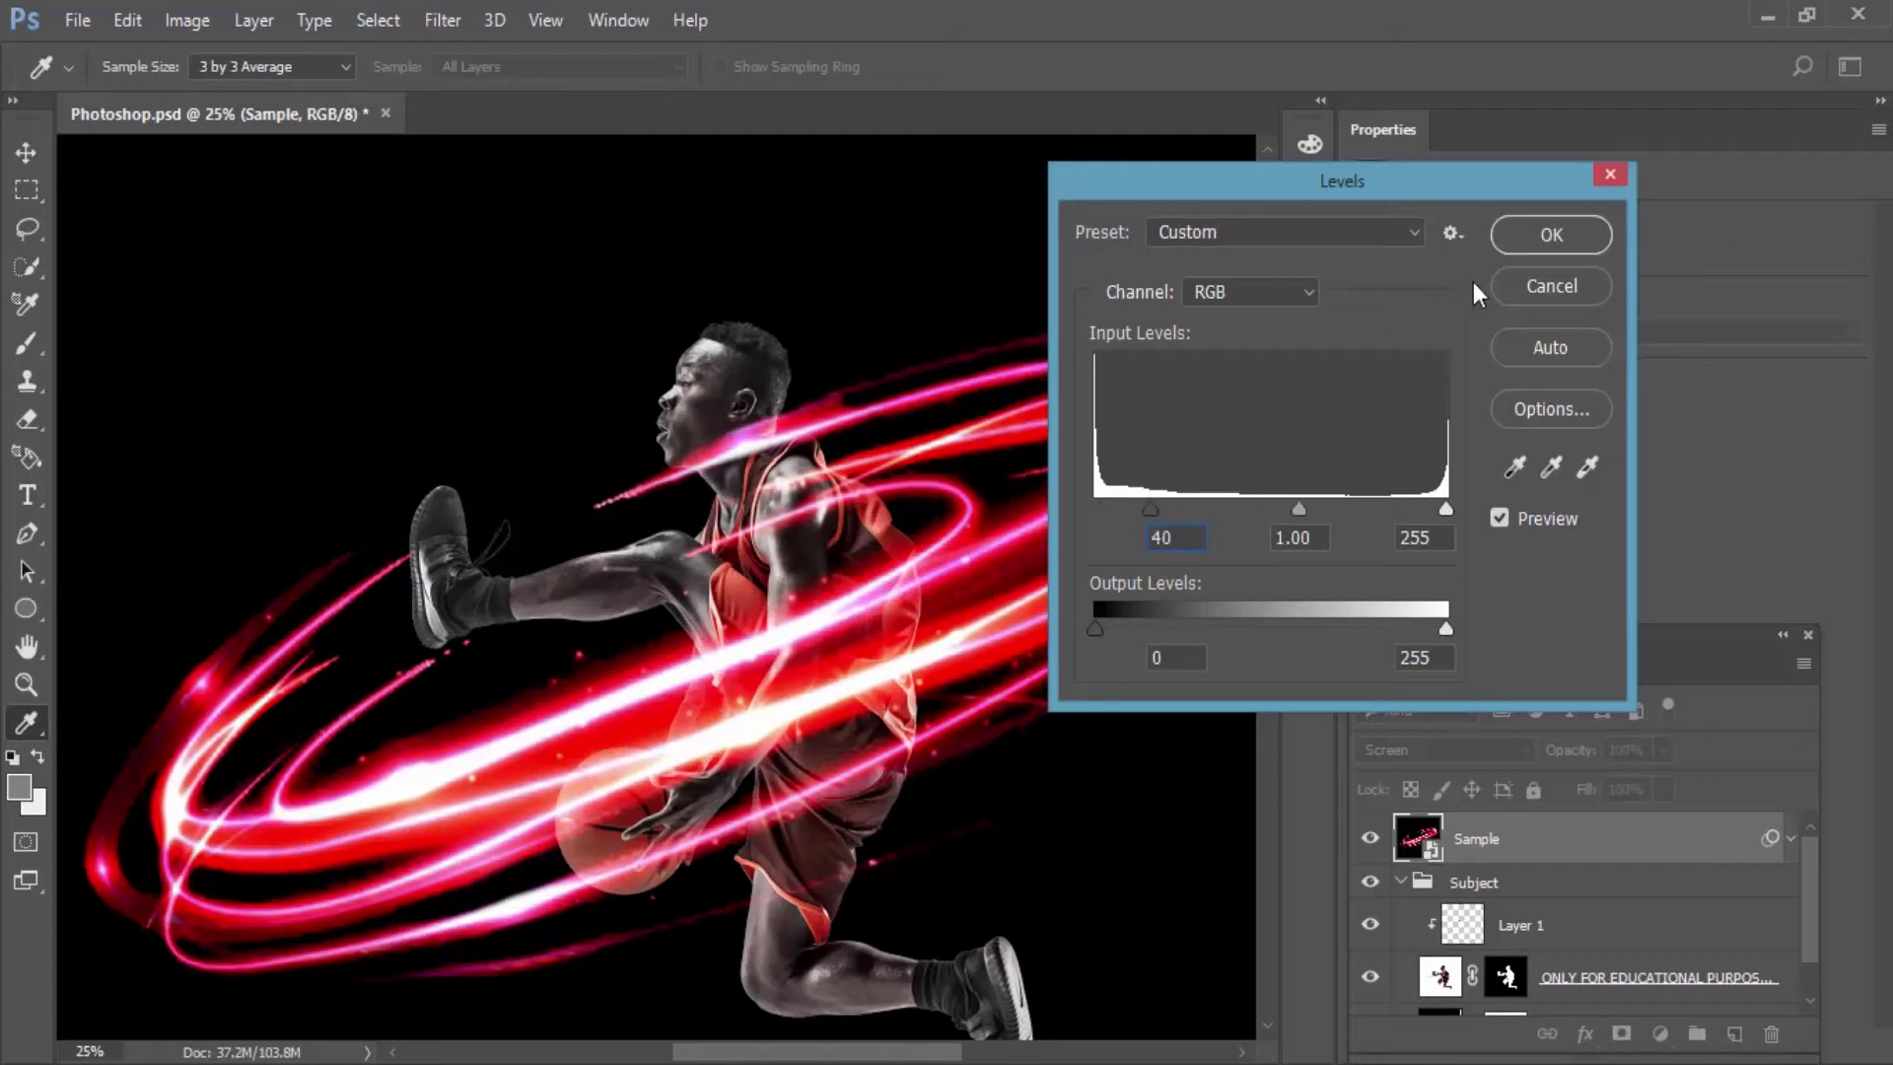
pyautogui.click(1551, 235)
# Step: Switch to the Move tool and zoom in and out to inspect the darkened streaks
pyautogui.press('v')
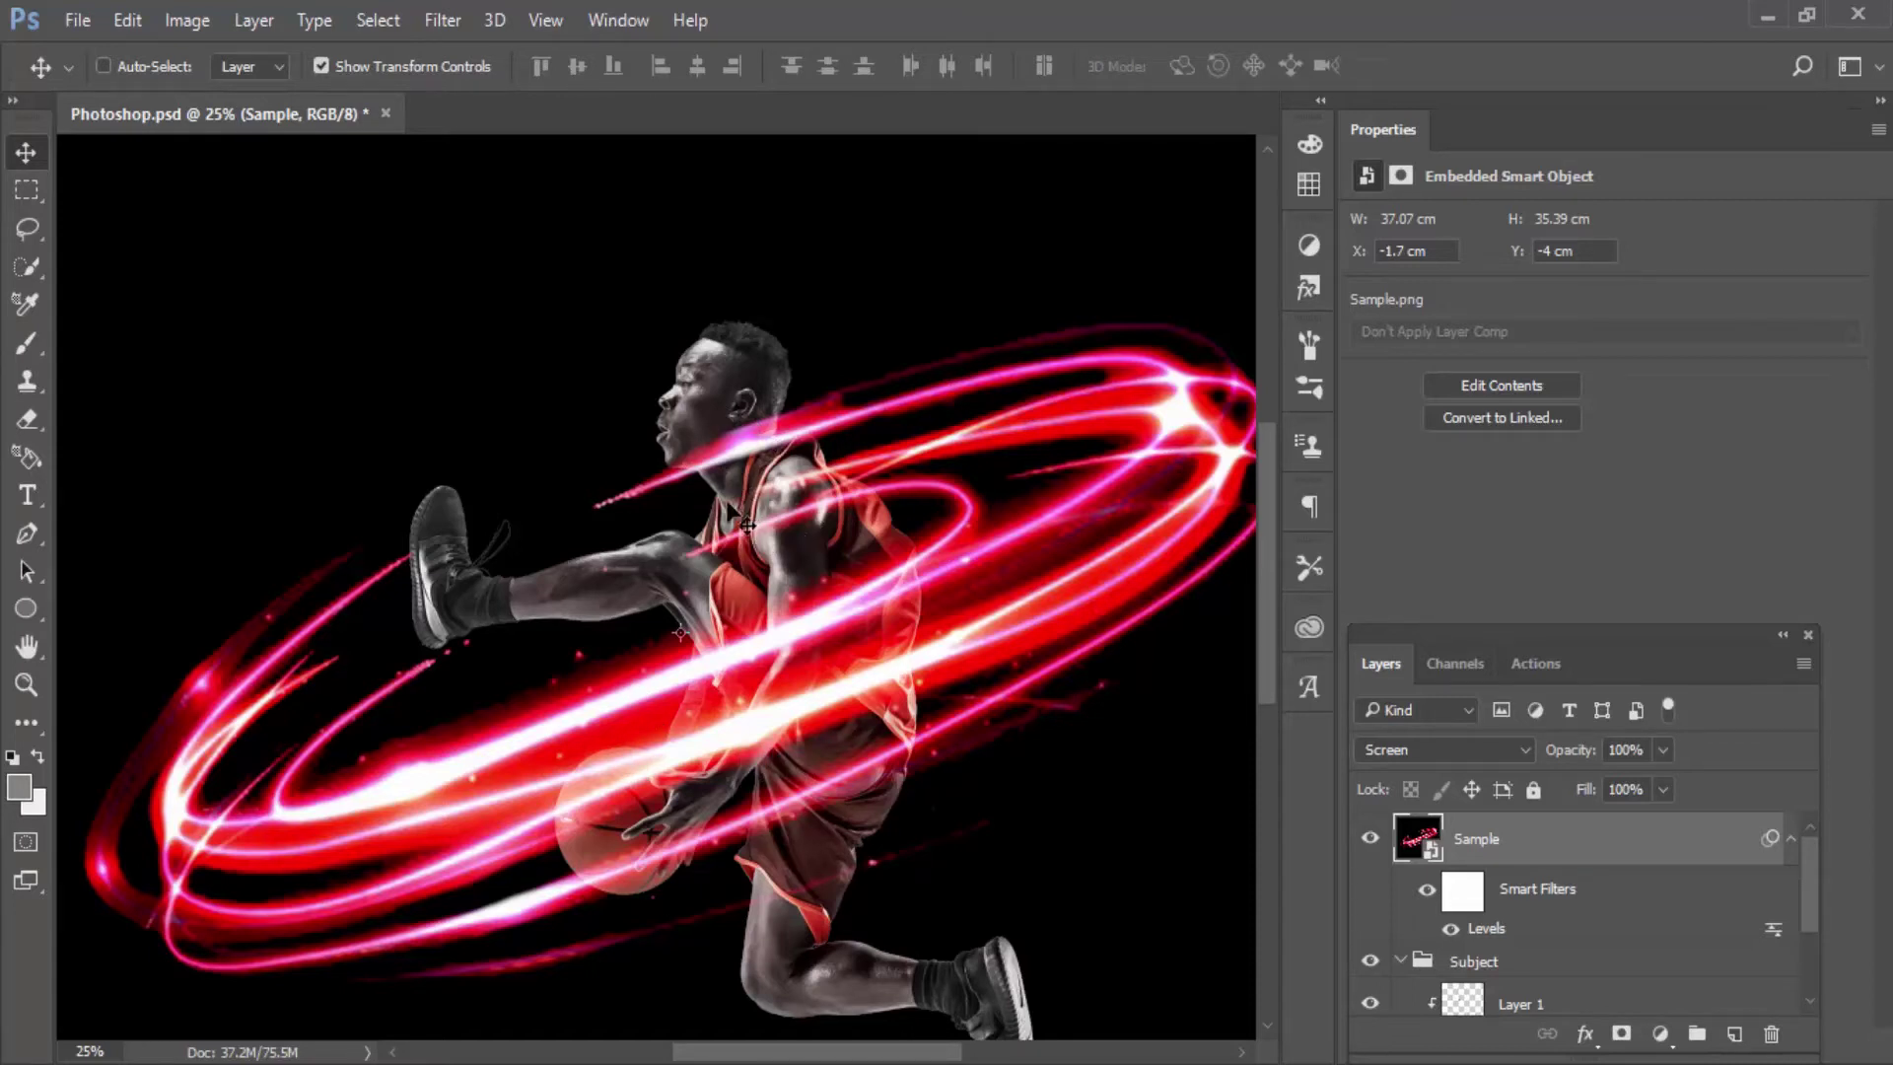
pyautogui.hotkey('ctrl', '+')
pyautogui.hotkey('ctrl', '+')
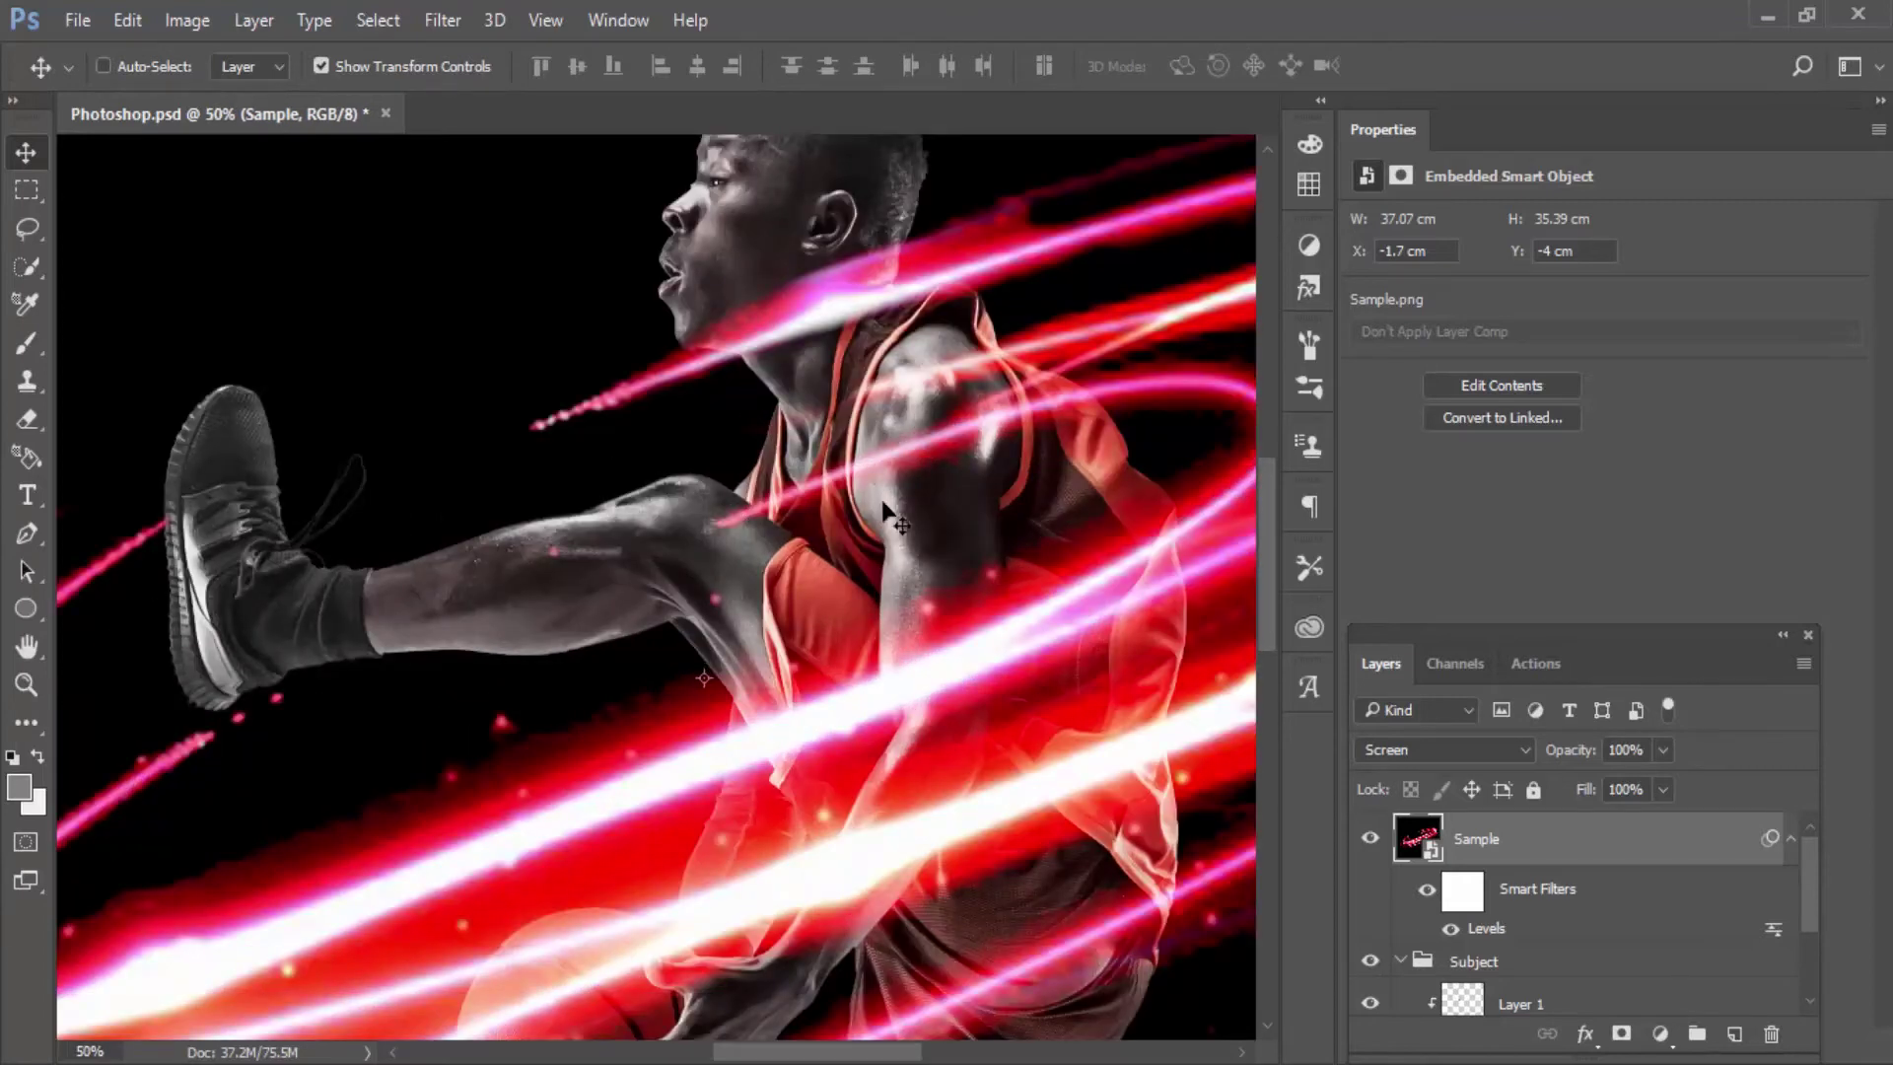
pyautogui.hotkey('ctrl', '-')
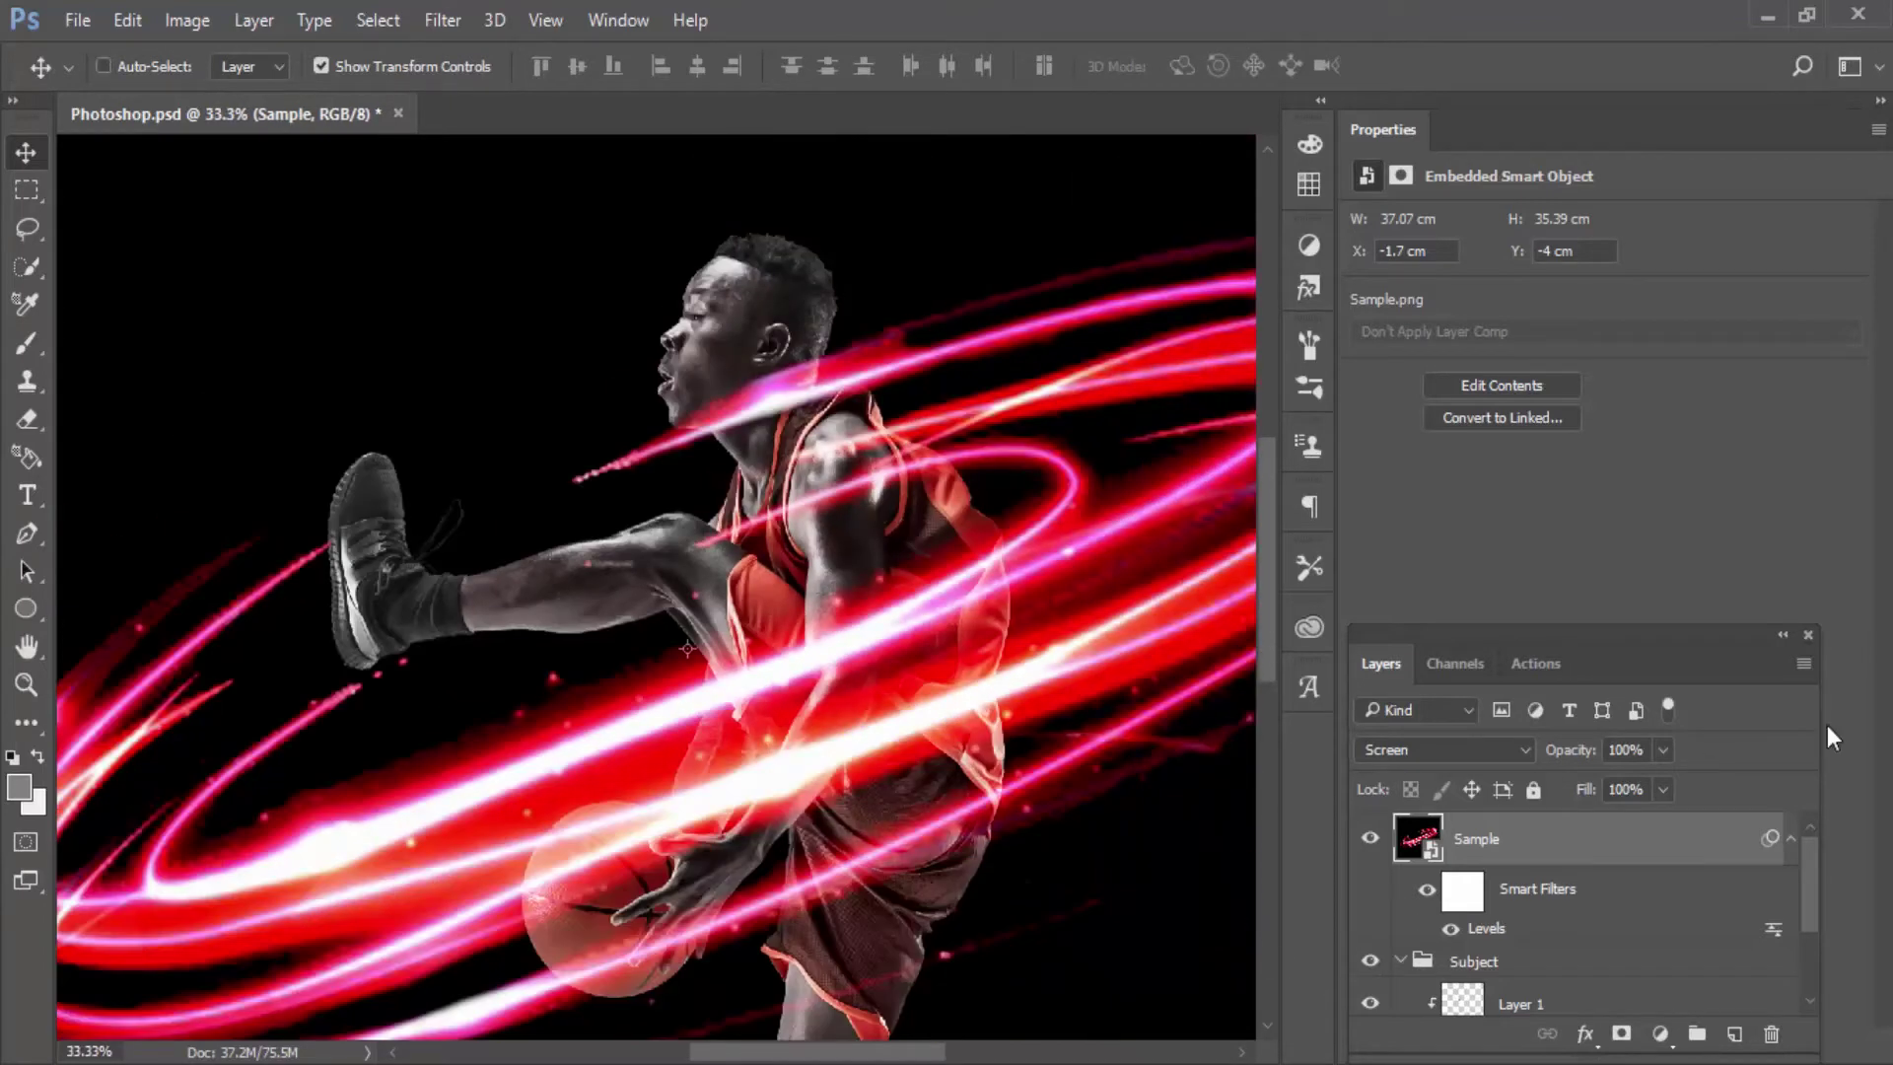
pyautogui.moveTo(1812, 879); pyautogui.dragTo(1812, 962)
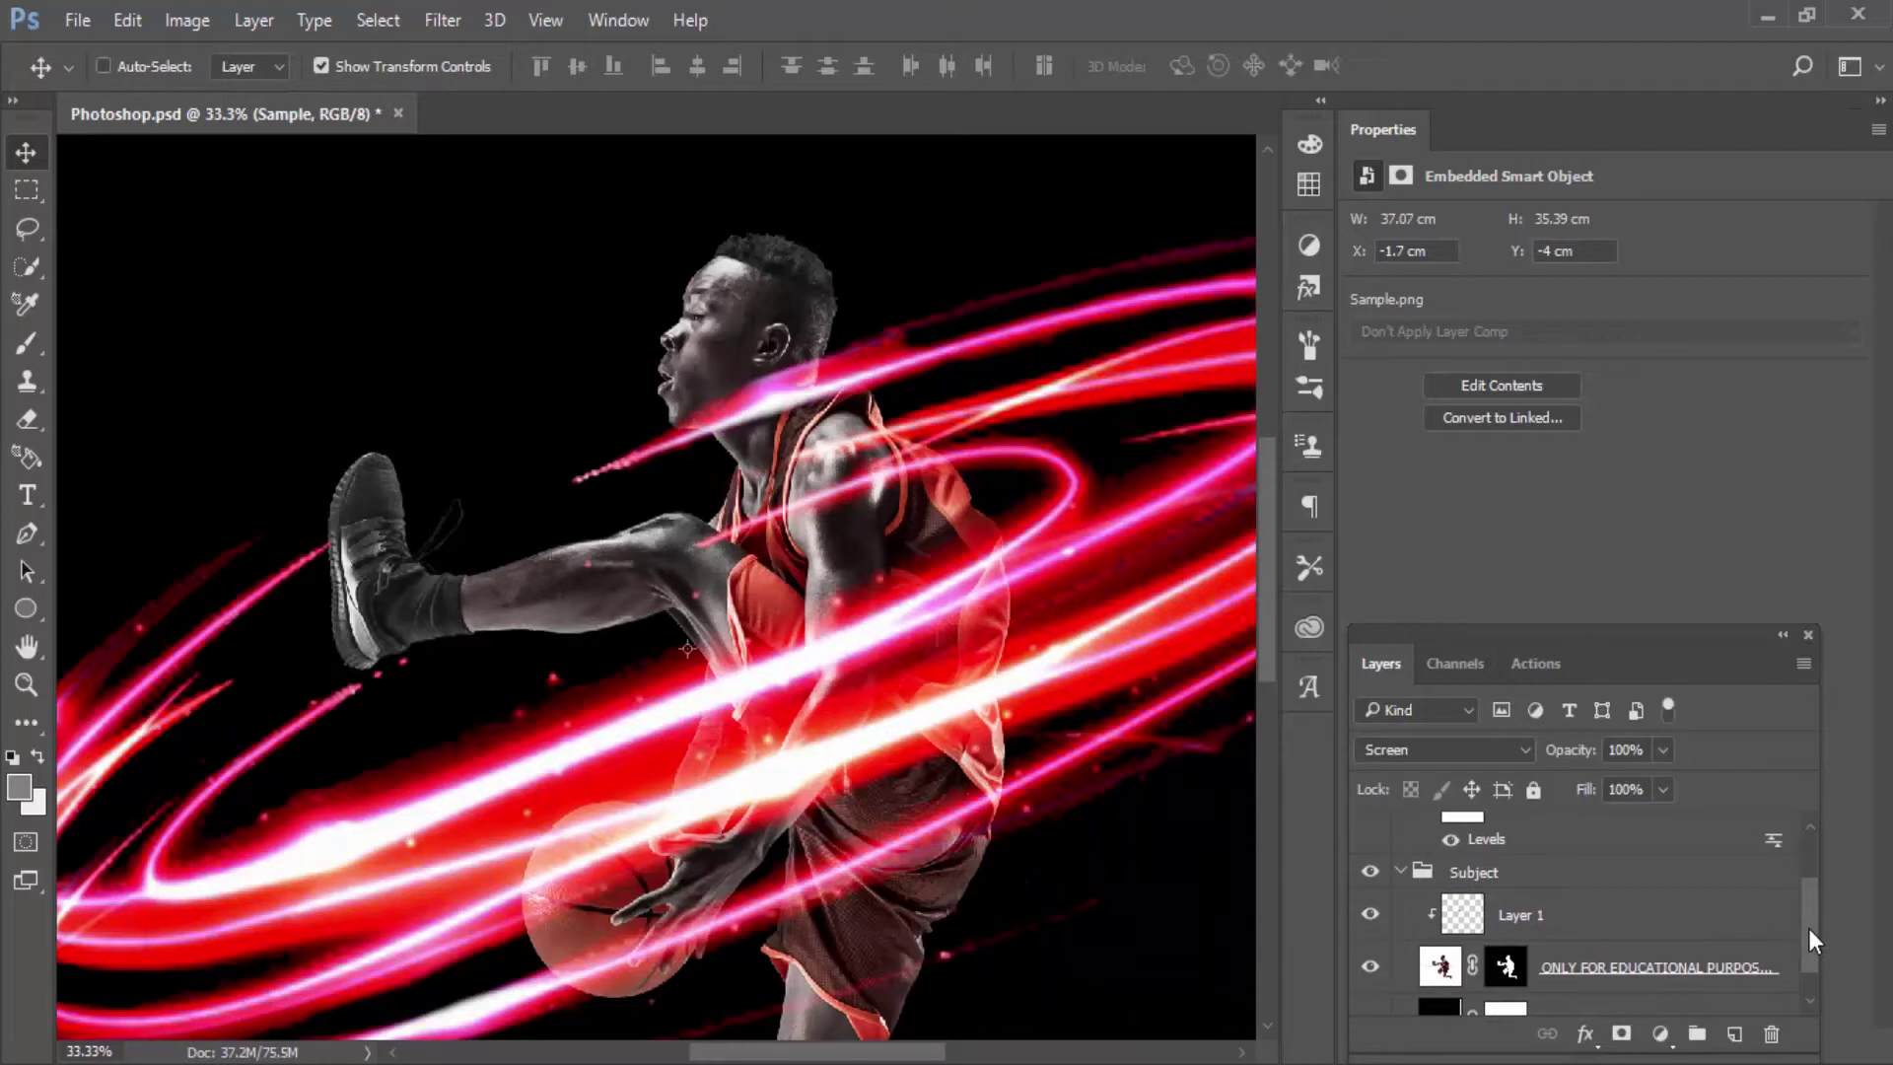
# Step: Load the player's mask as a selection and clip Layer 1 to the layer below
pyautogui.keyDown('ctrl'); pyautogui.click(1506, 942); pyautogui.keyUp('ctrl')
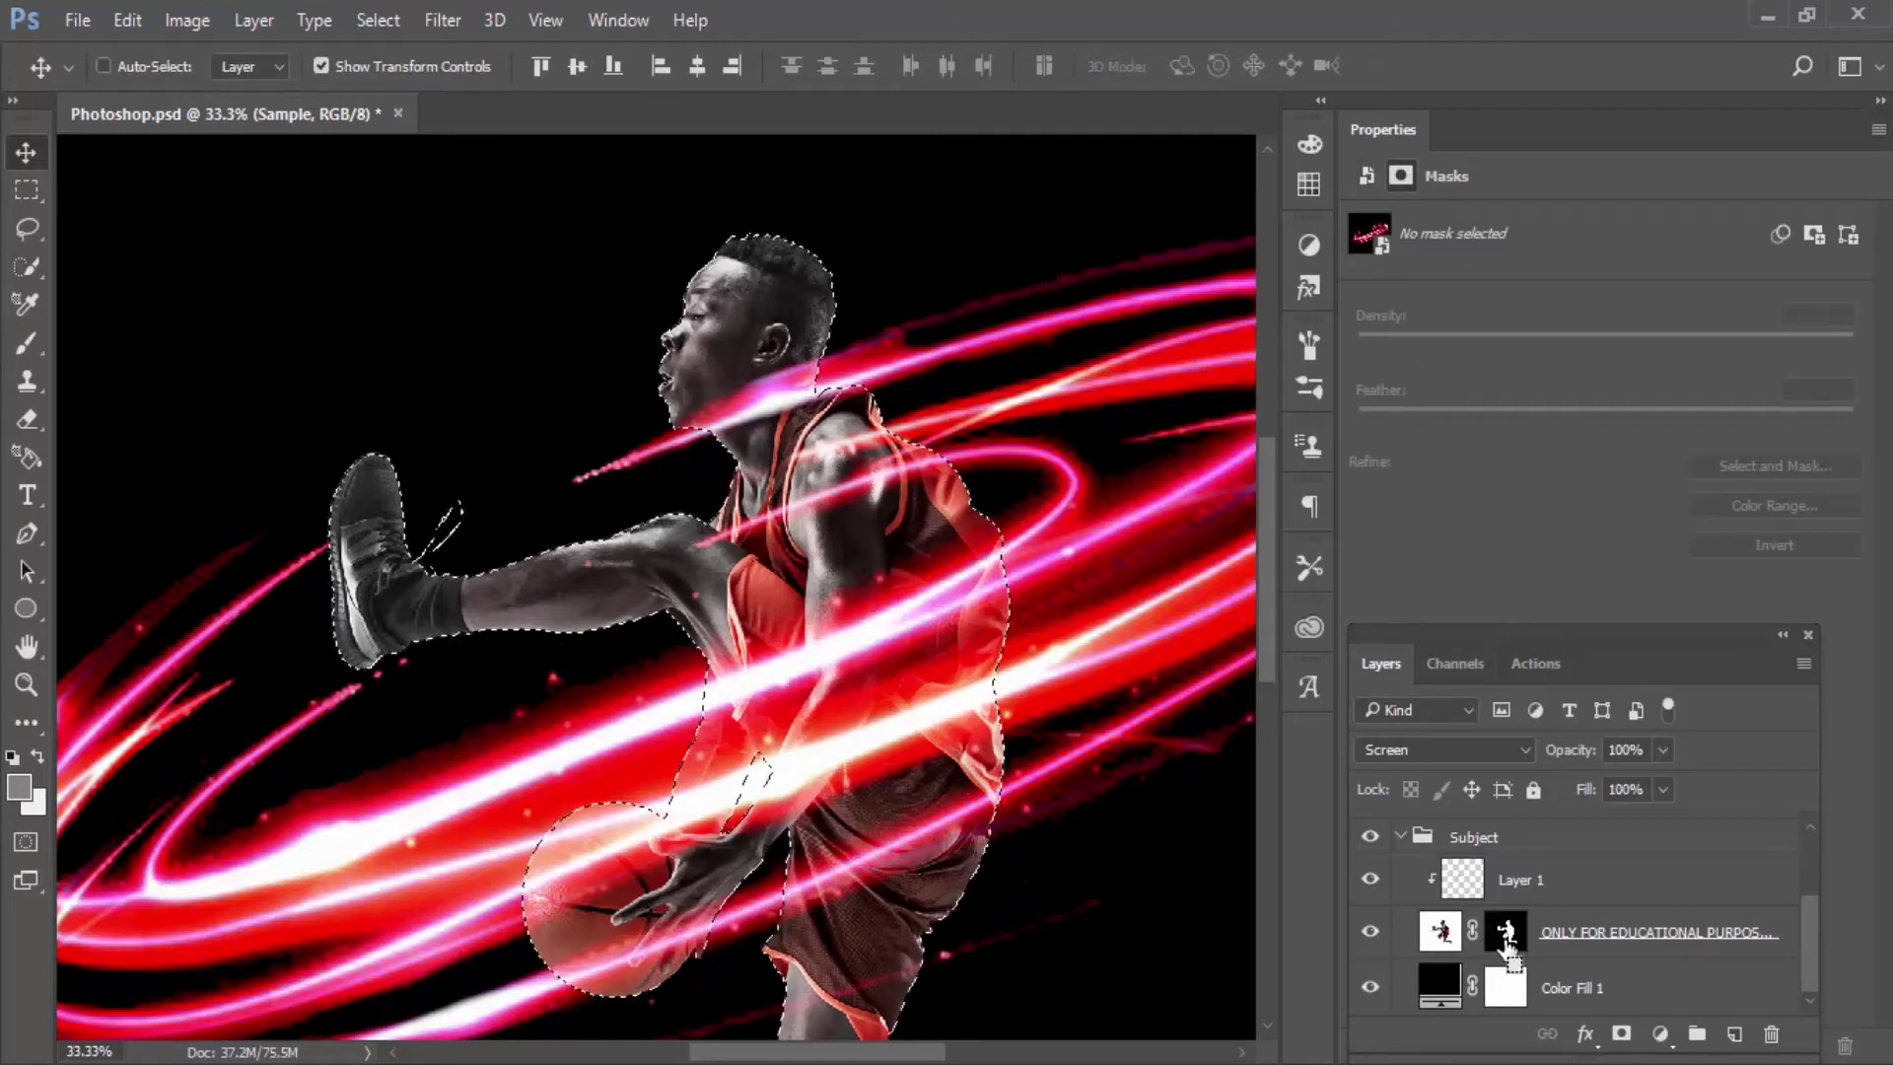
pyautogui.keyDown('alt'); pyautogui.click(1428, 888); pyautogui.keyUp('alt')
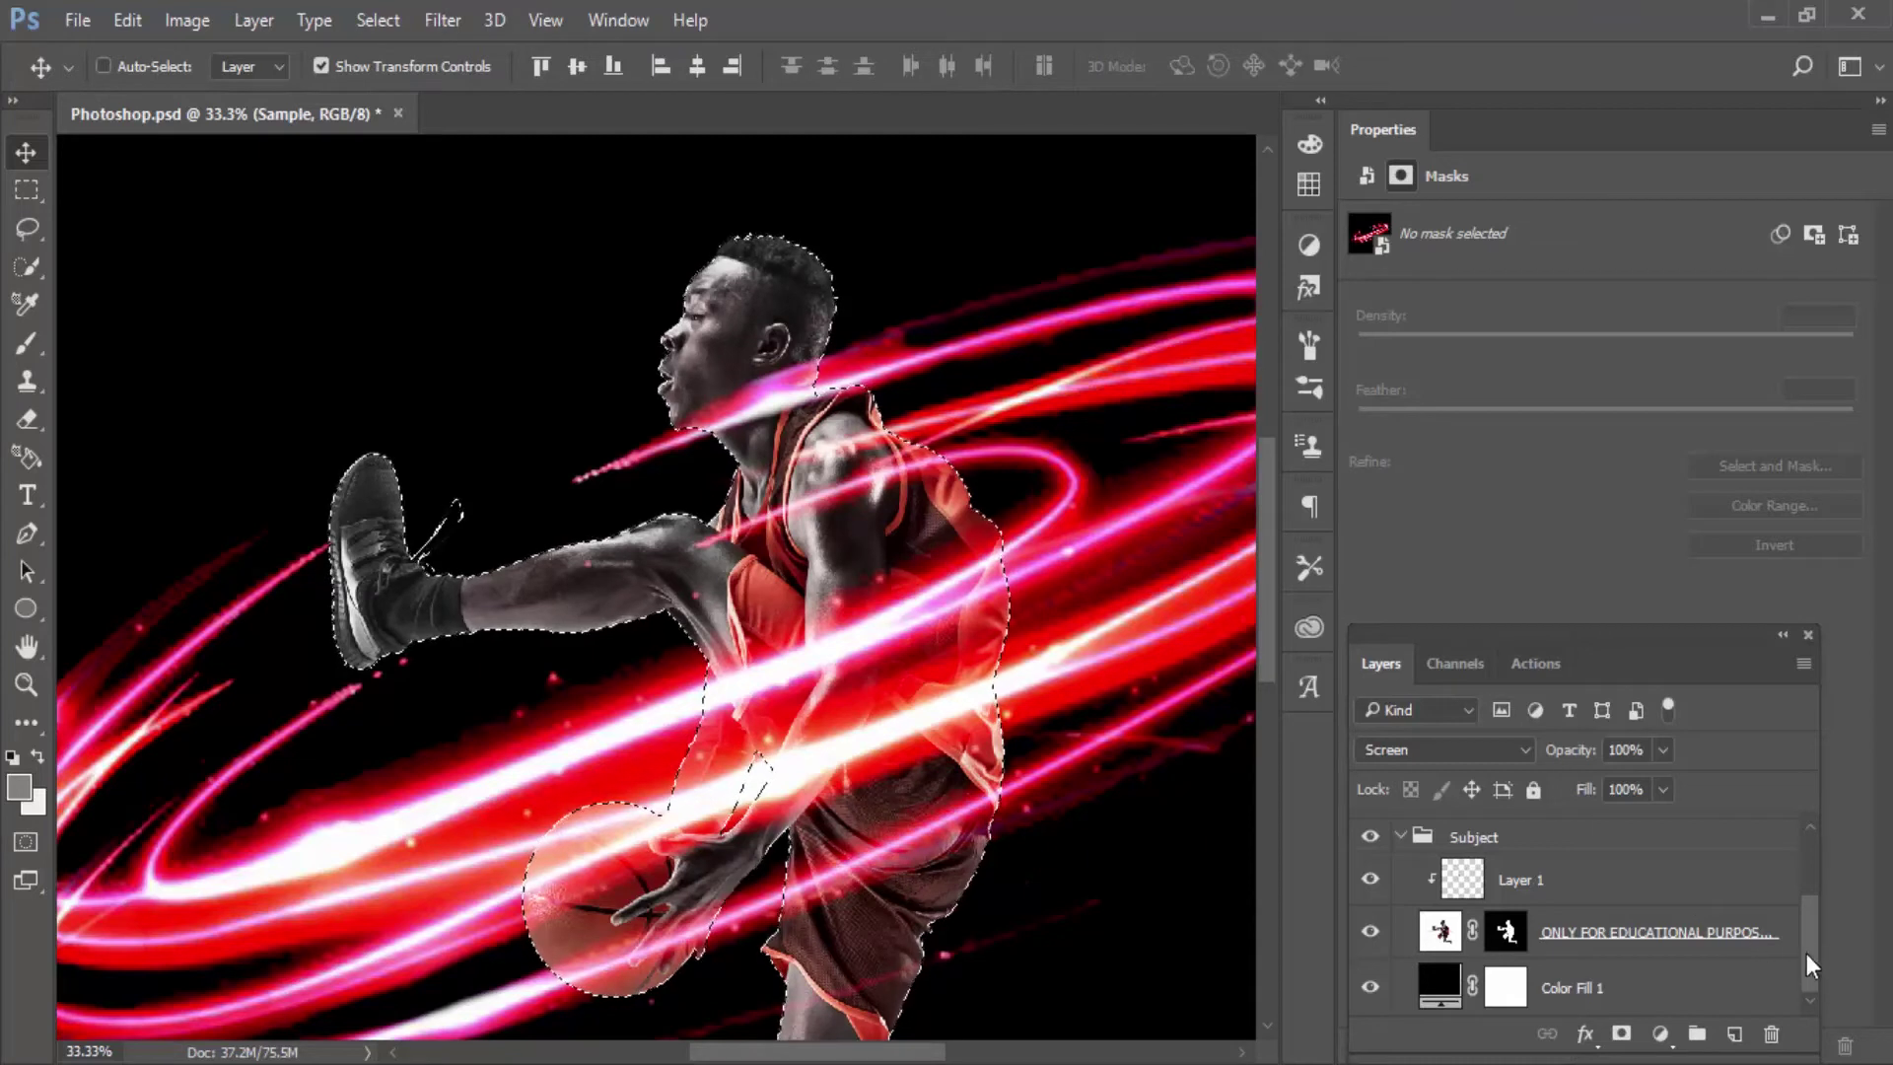
pyautogui.moveTo(1807, 954); pyautogui.dragTo(1801, 842)
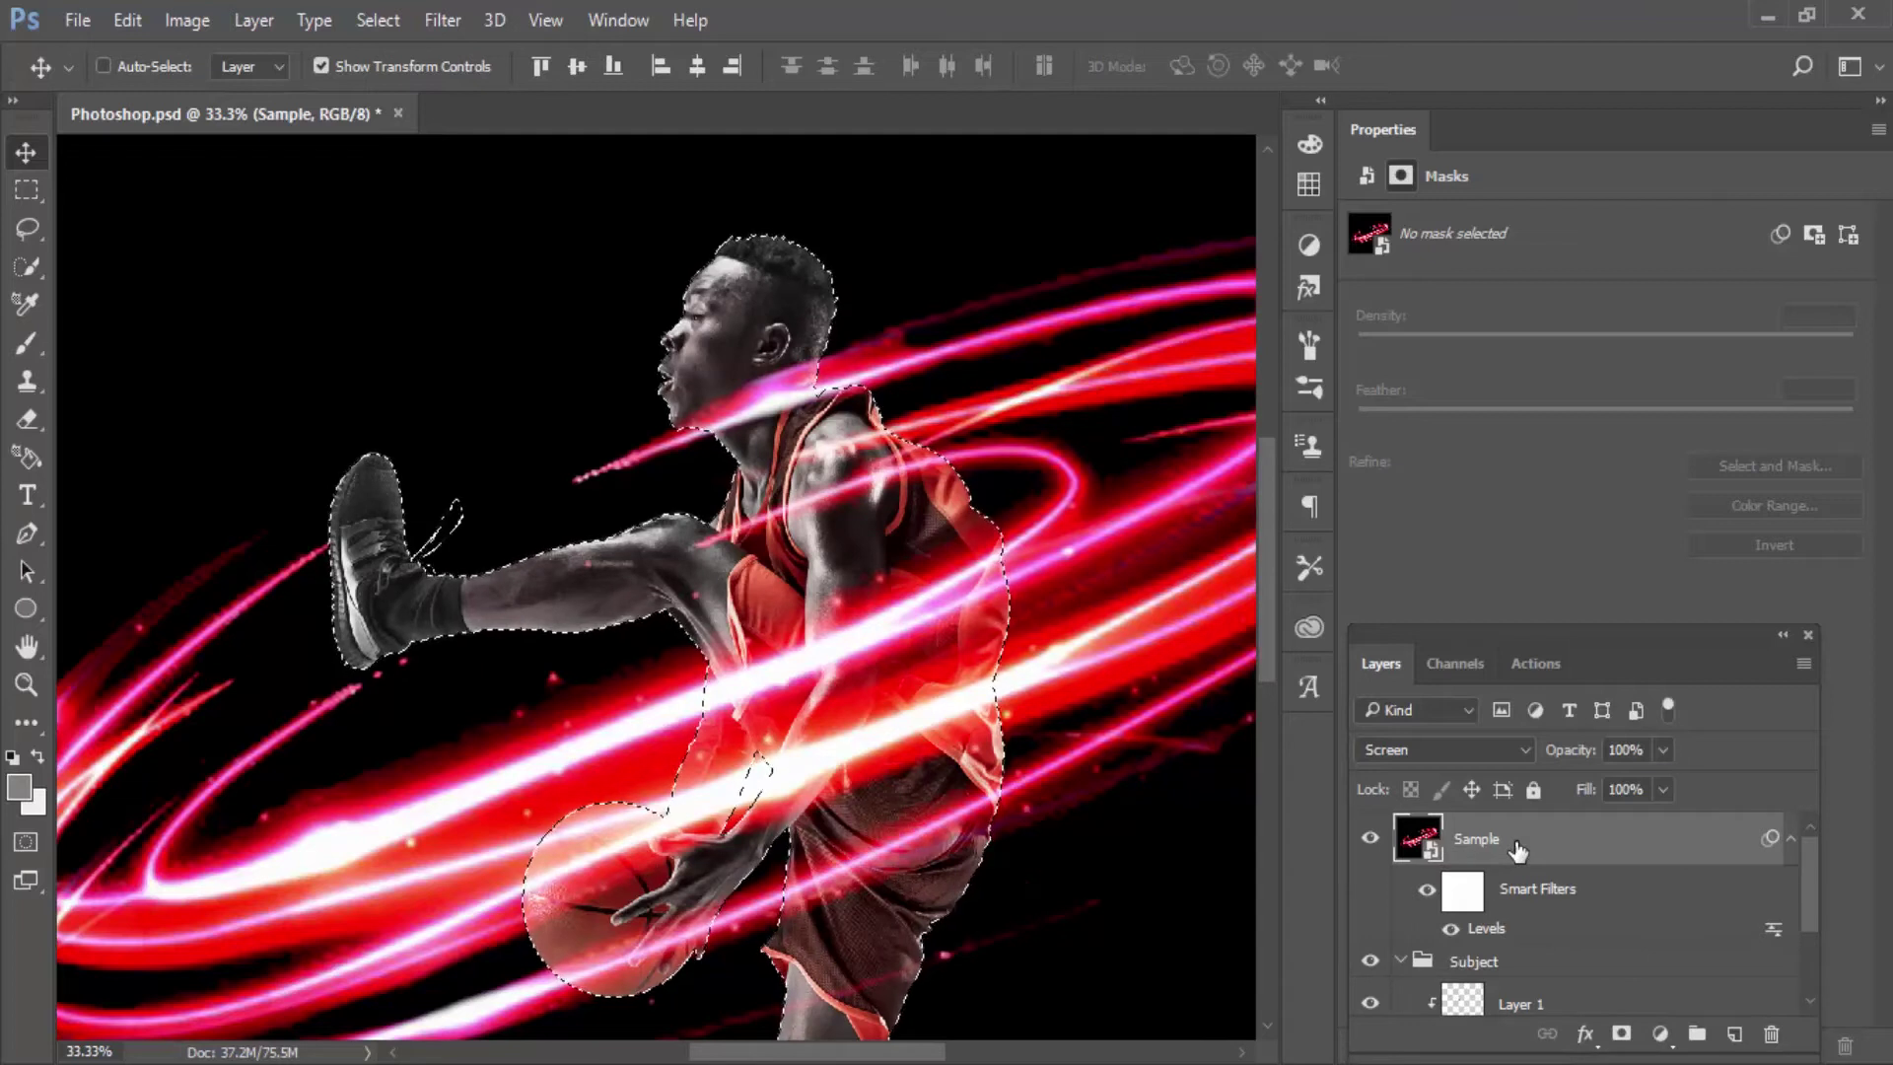
# Step: Choose the Brush with black foreground and add a layer mask to Sample
pyautogui.click(27, 345)
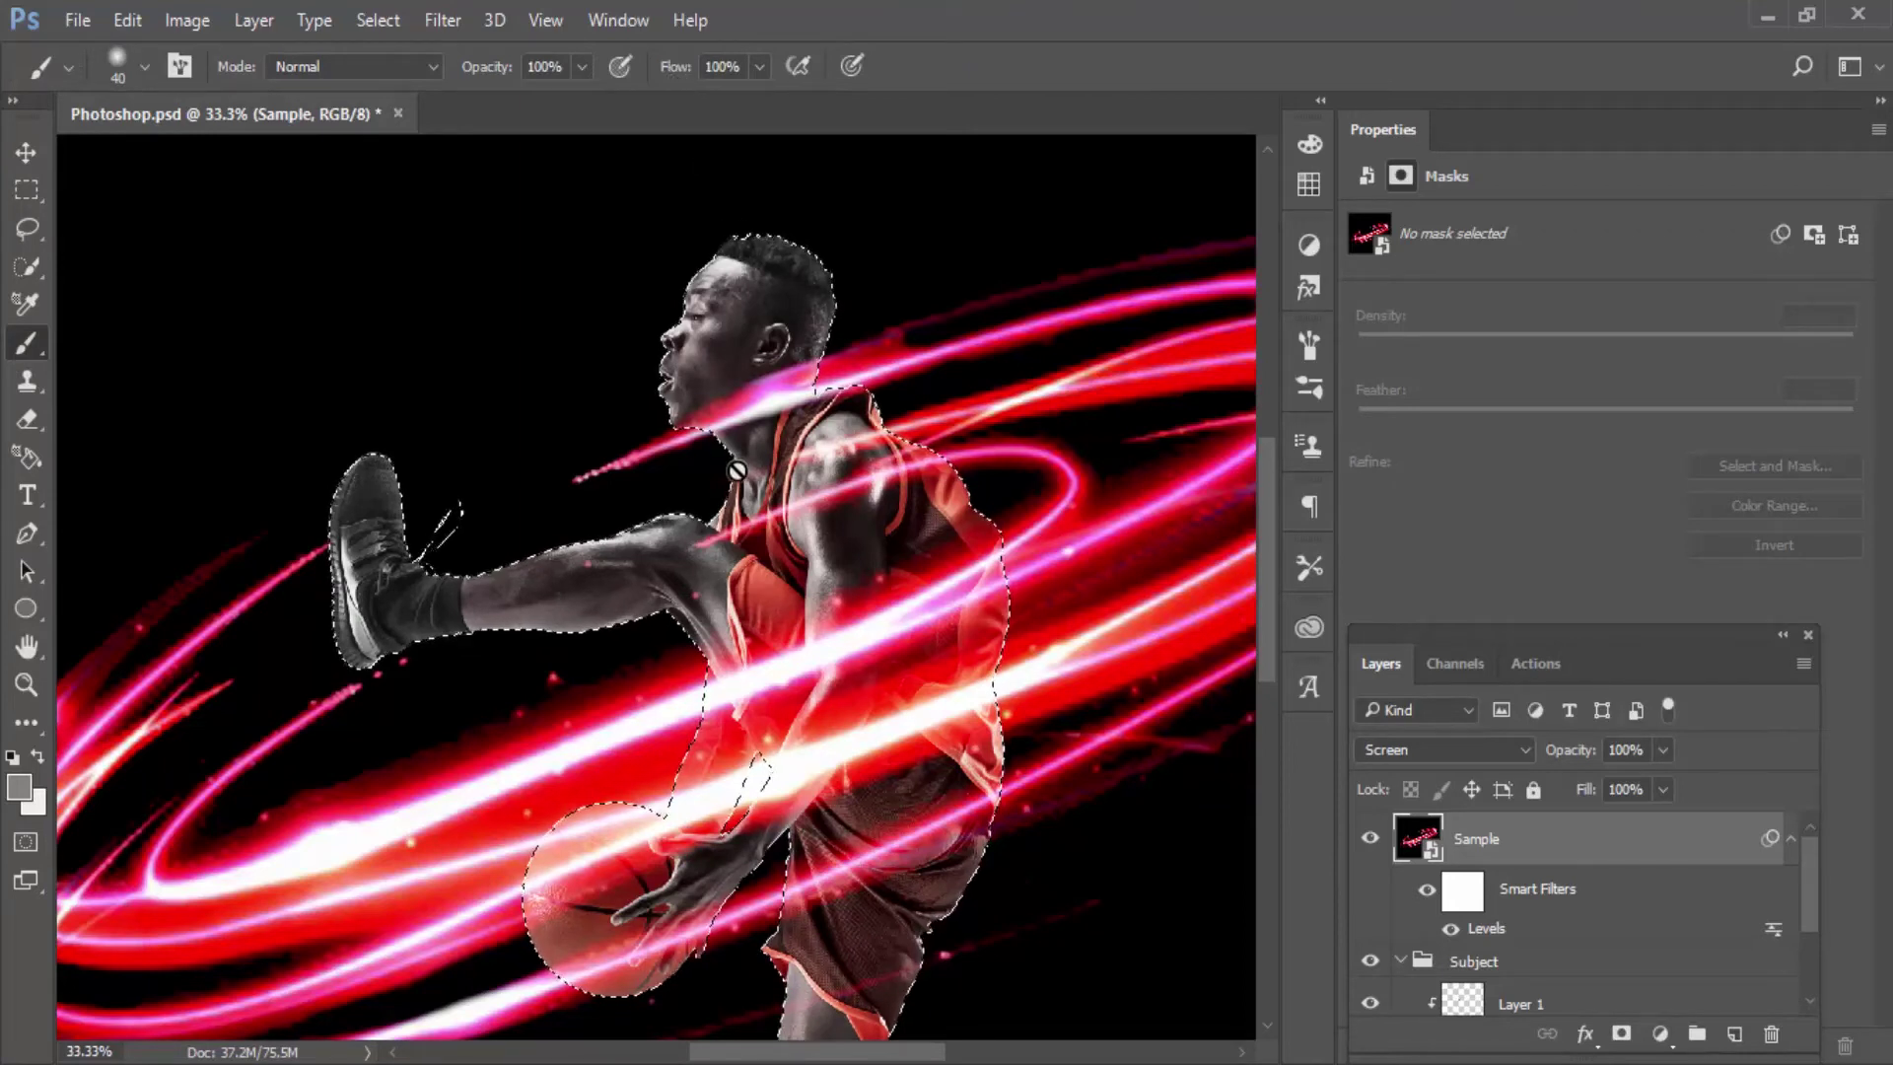
pyautogui.click(20, 789)
pyautogui.moveTo(1343, 519); pyautogui.dragTo(1090, 599)
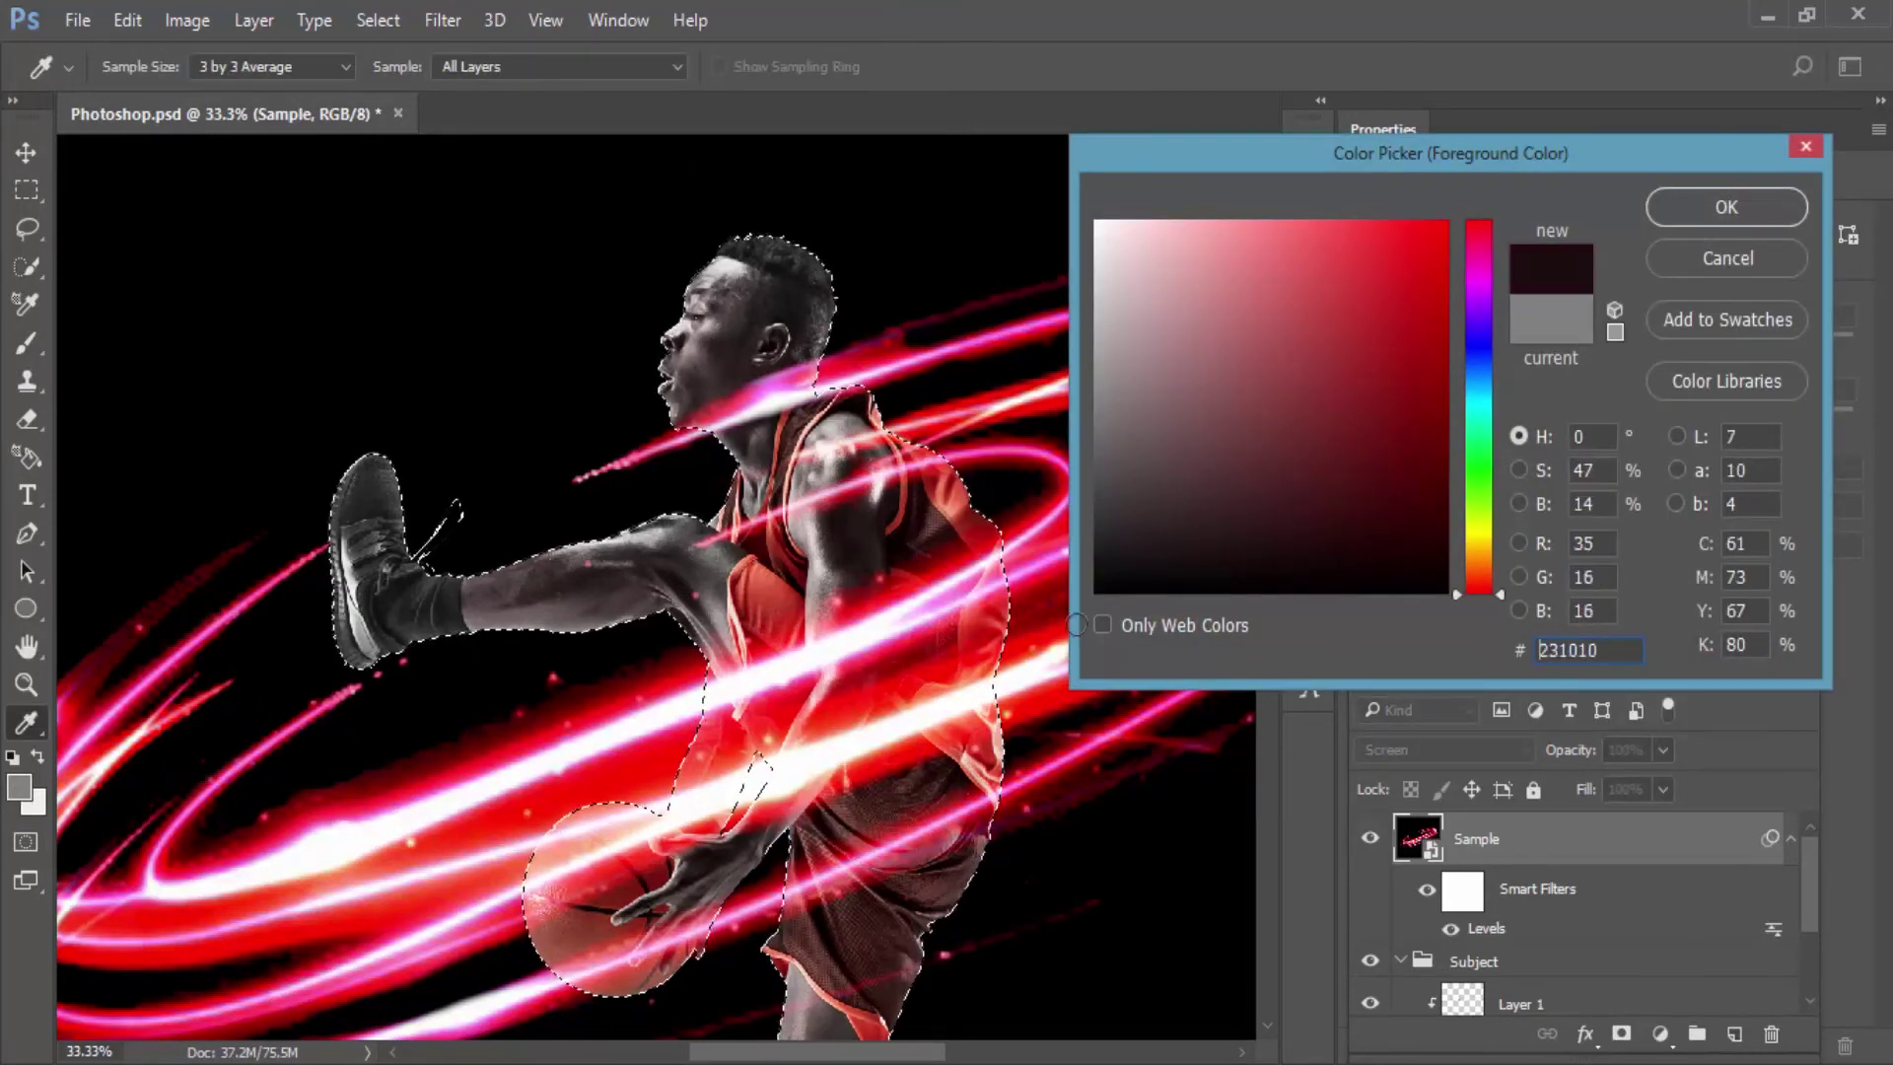
pyautogui.click(1700, 209)
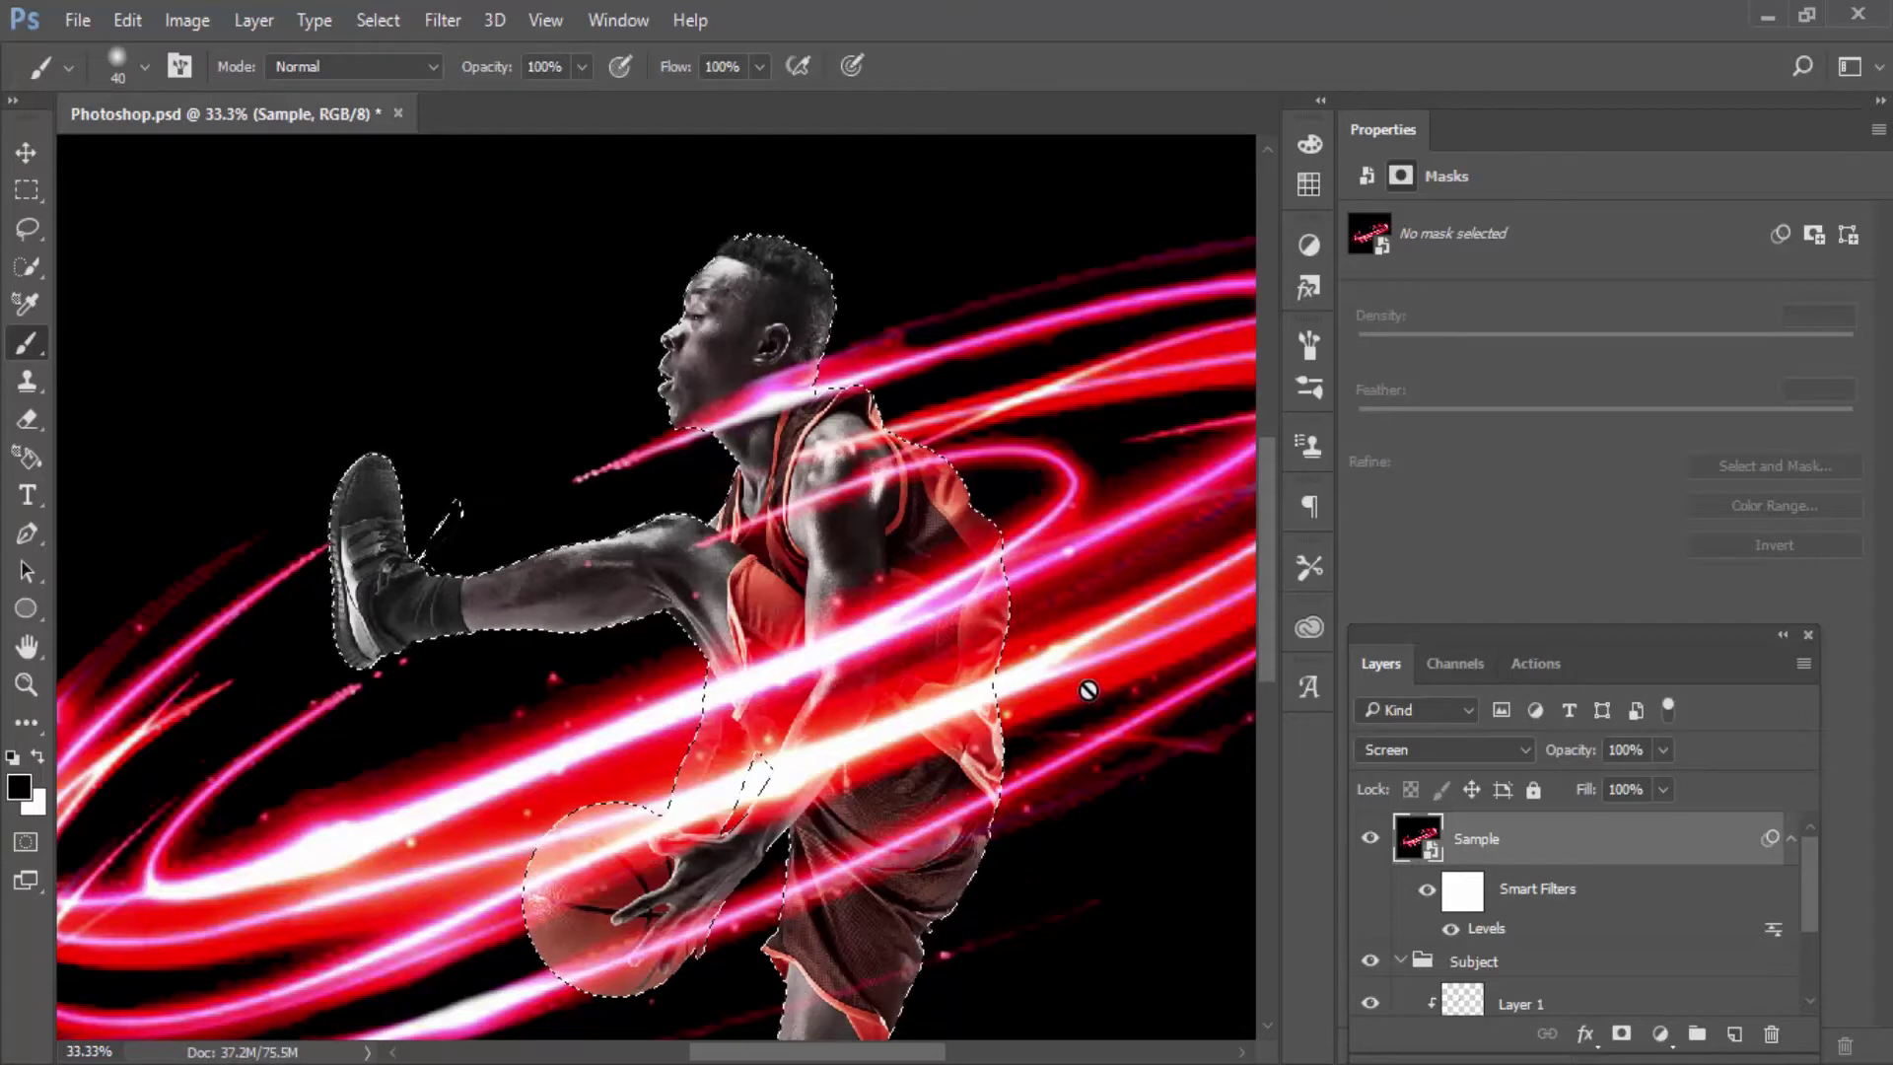
pyautogui.click(1621, 1036)
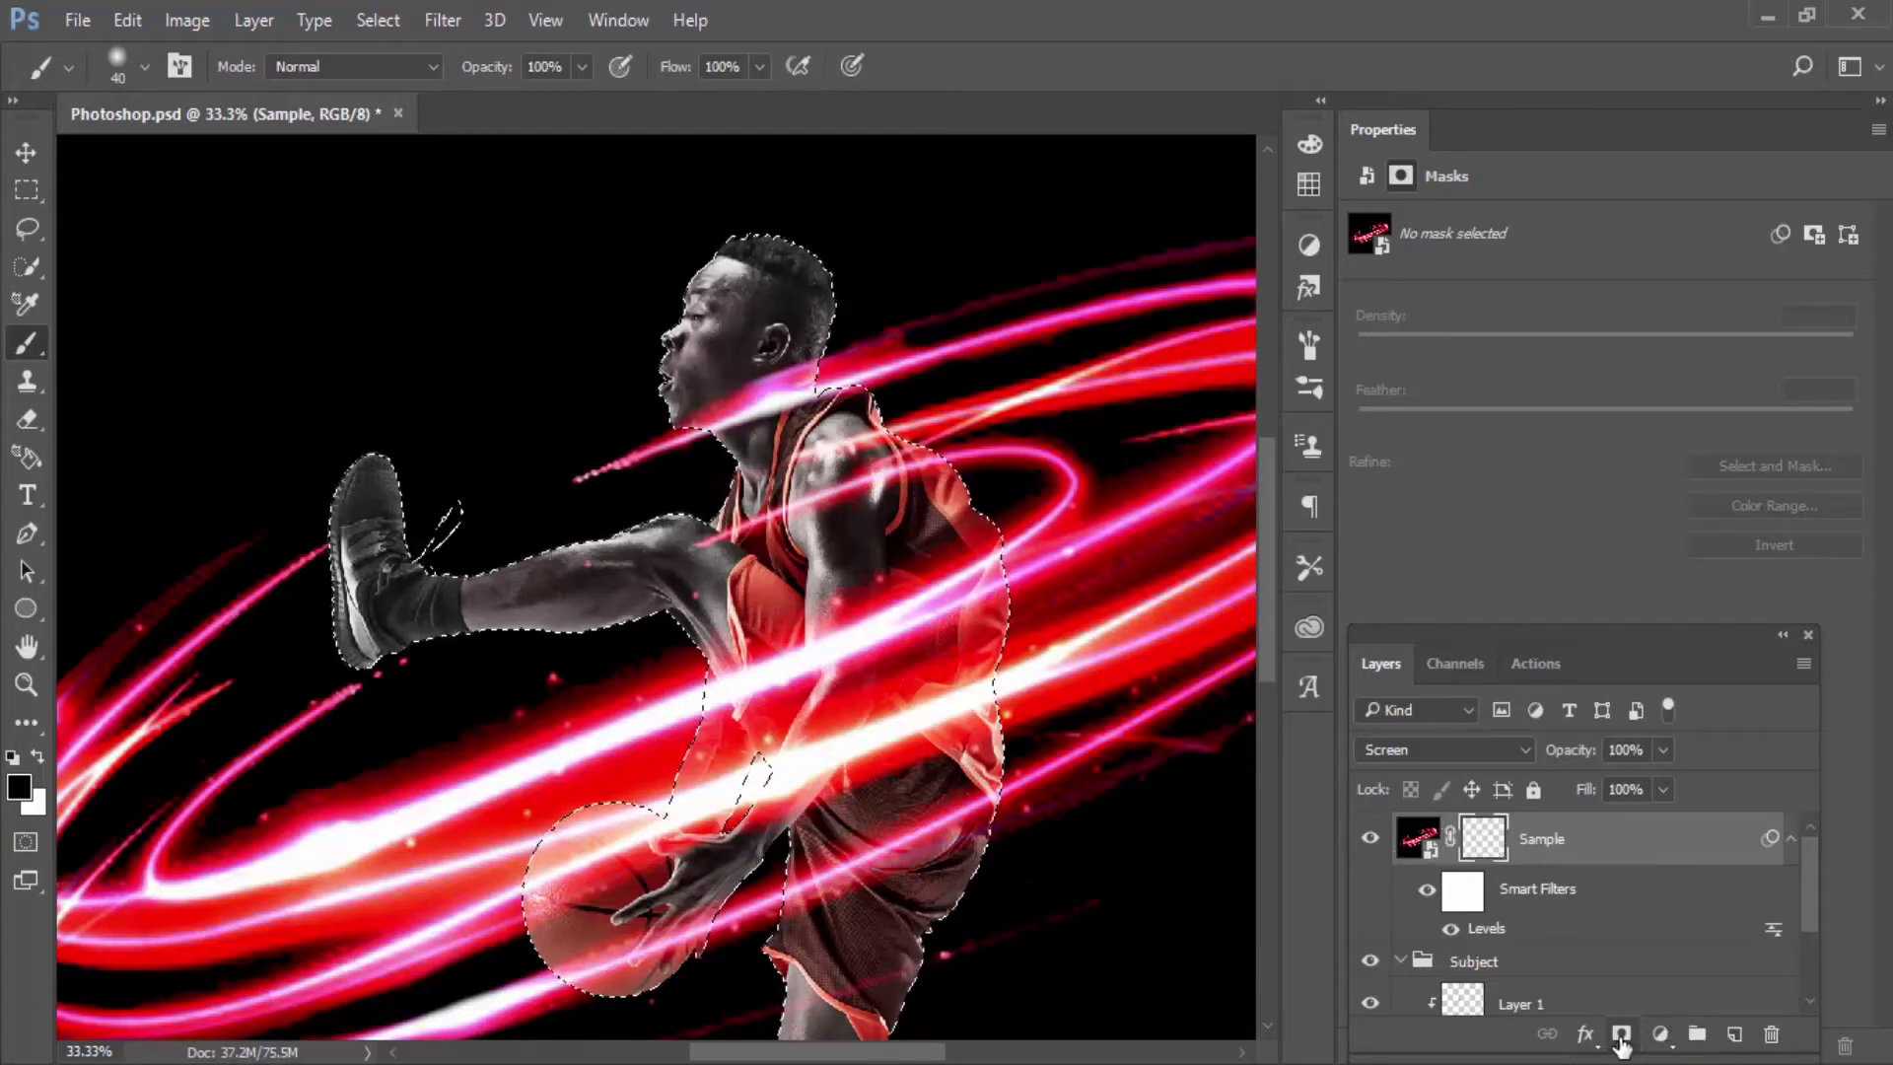
# Step: Replace Sample's mask with a blank white mask and reload the player's outline selection
pyautogui.hotkey('ctrl', 'z')
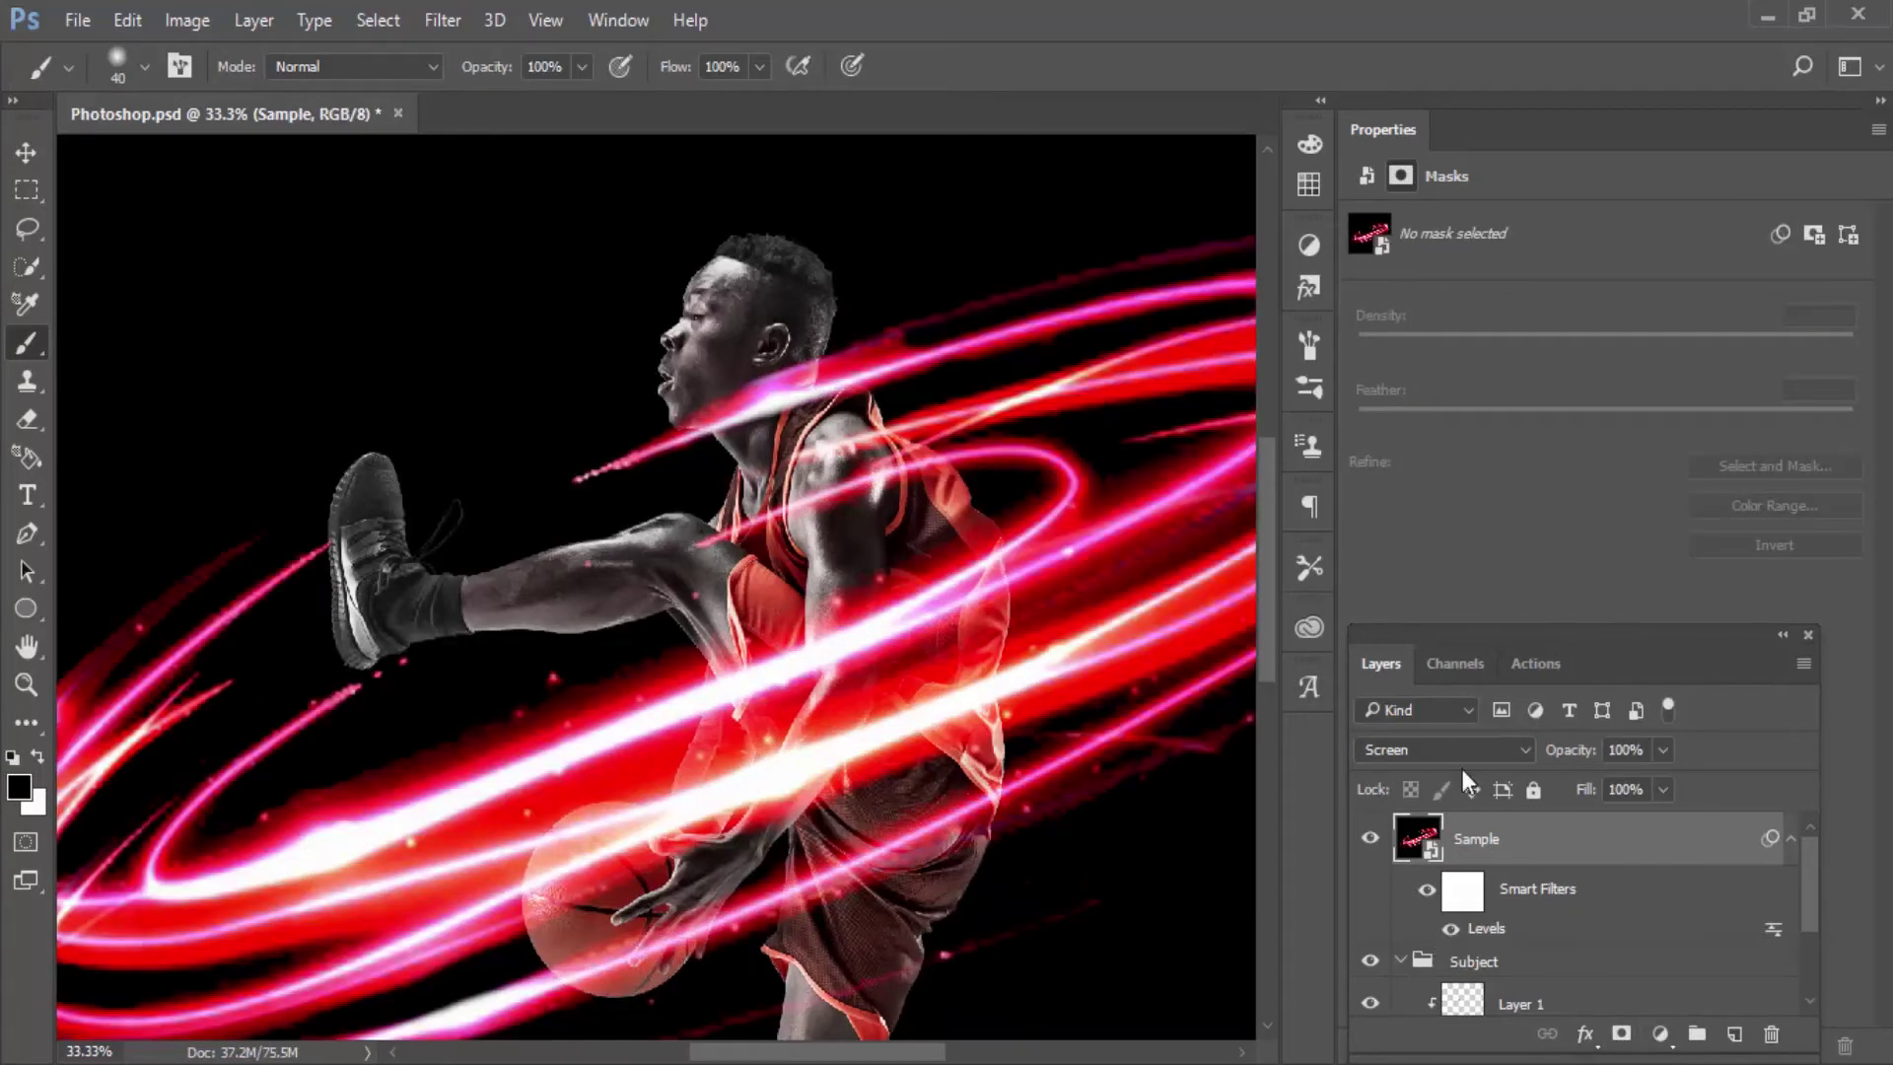
pyautogui.click(1622, 1036)
pyautogui.scroll(-3, 1815, 897)
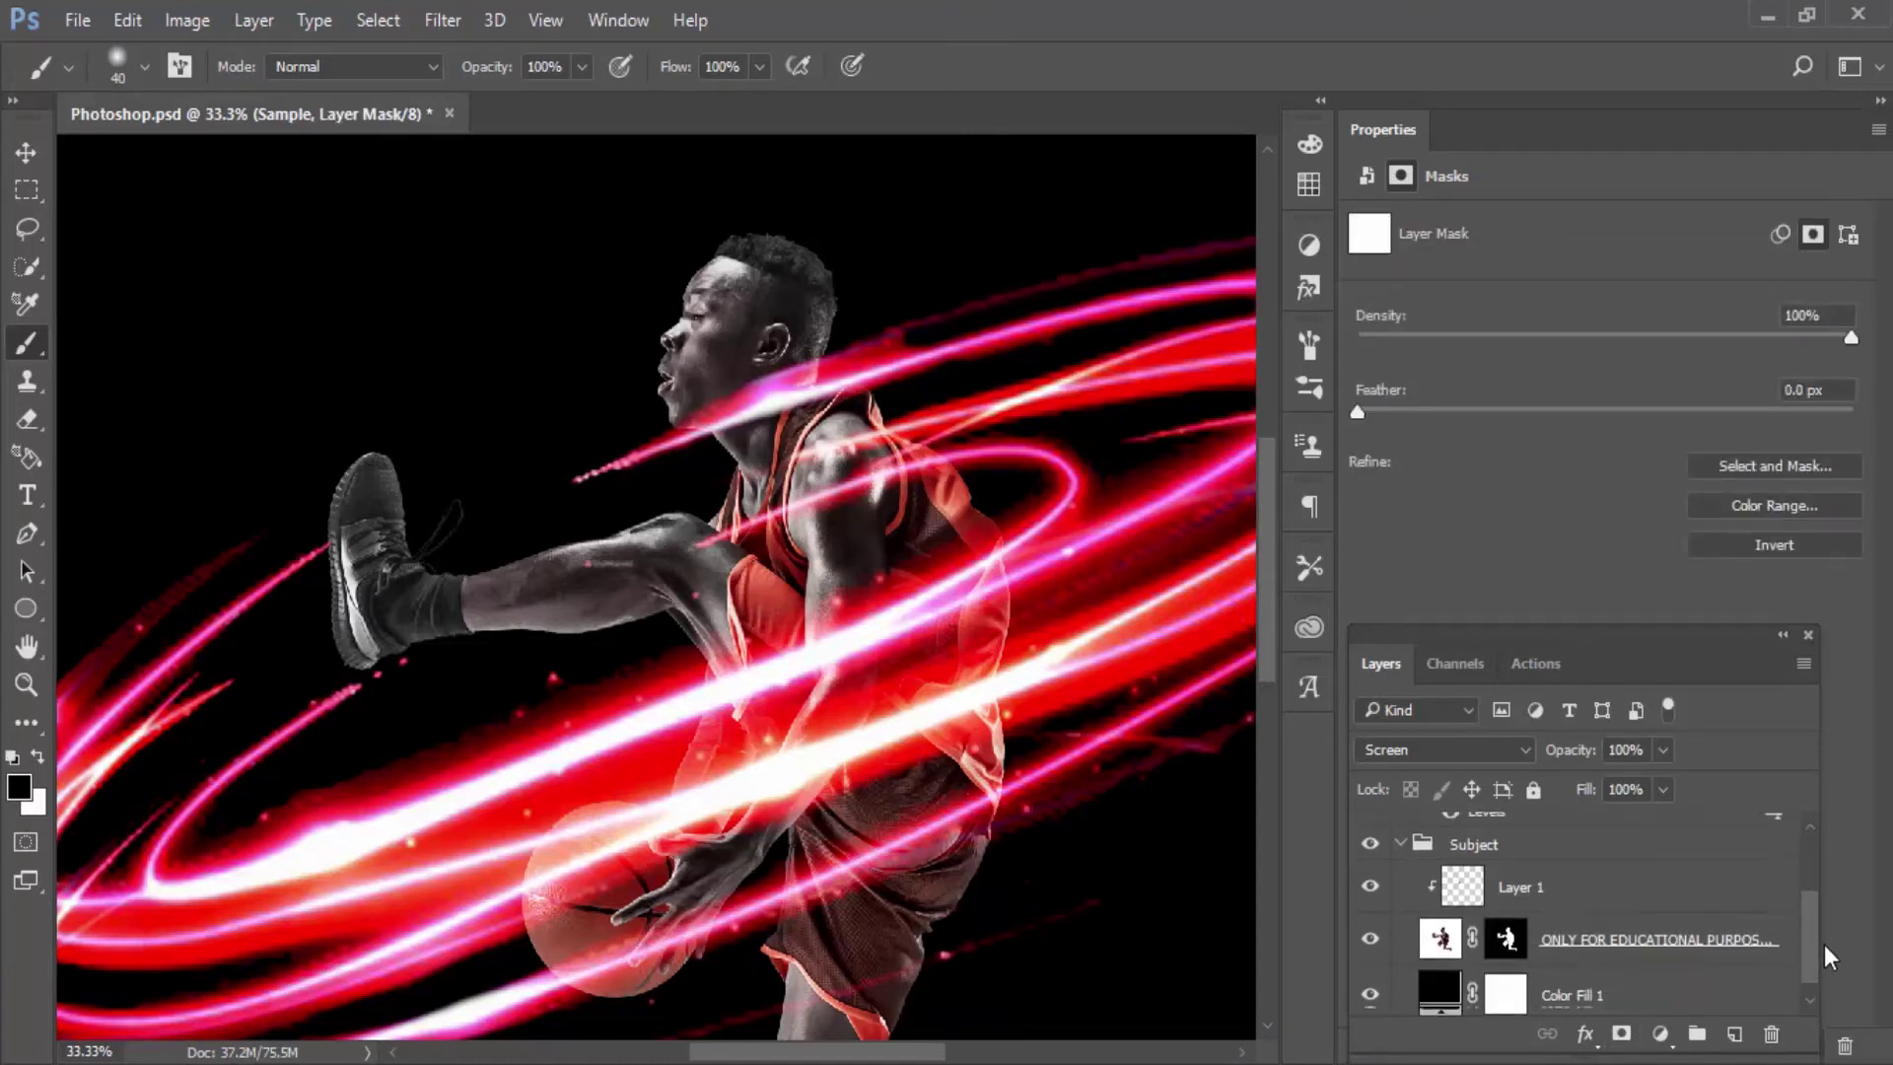
pyautogui.moveTo(1509, 991); pyautogui.dragTo(1505, 941)
pyautogui.keyDown('ctrl'); pyautogui.click(1506, 941); pyautogui.keyUp('ctrl')
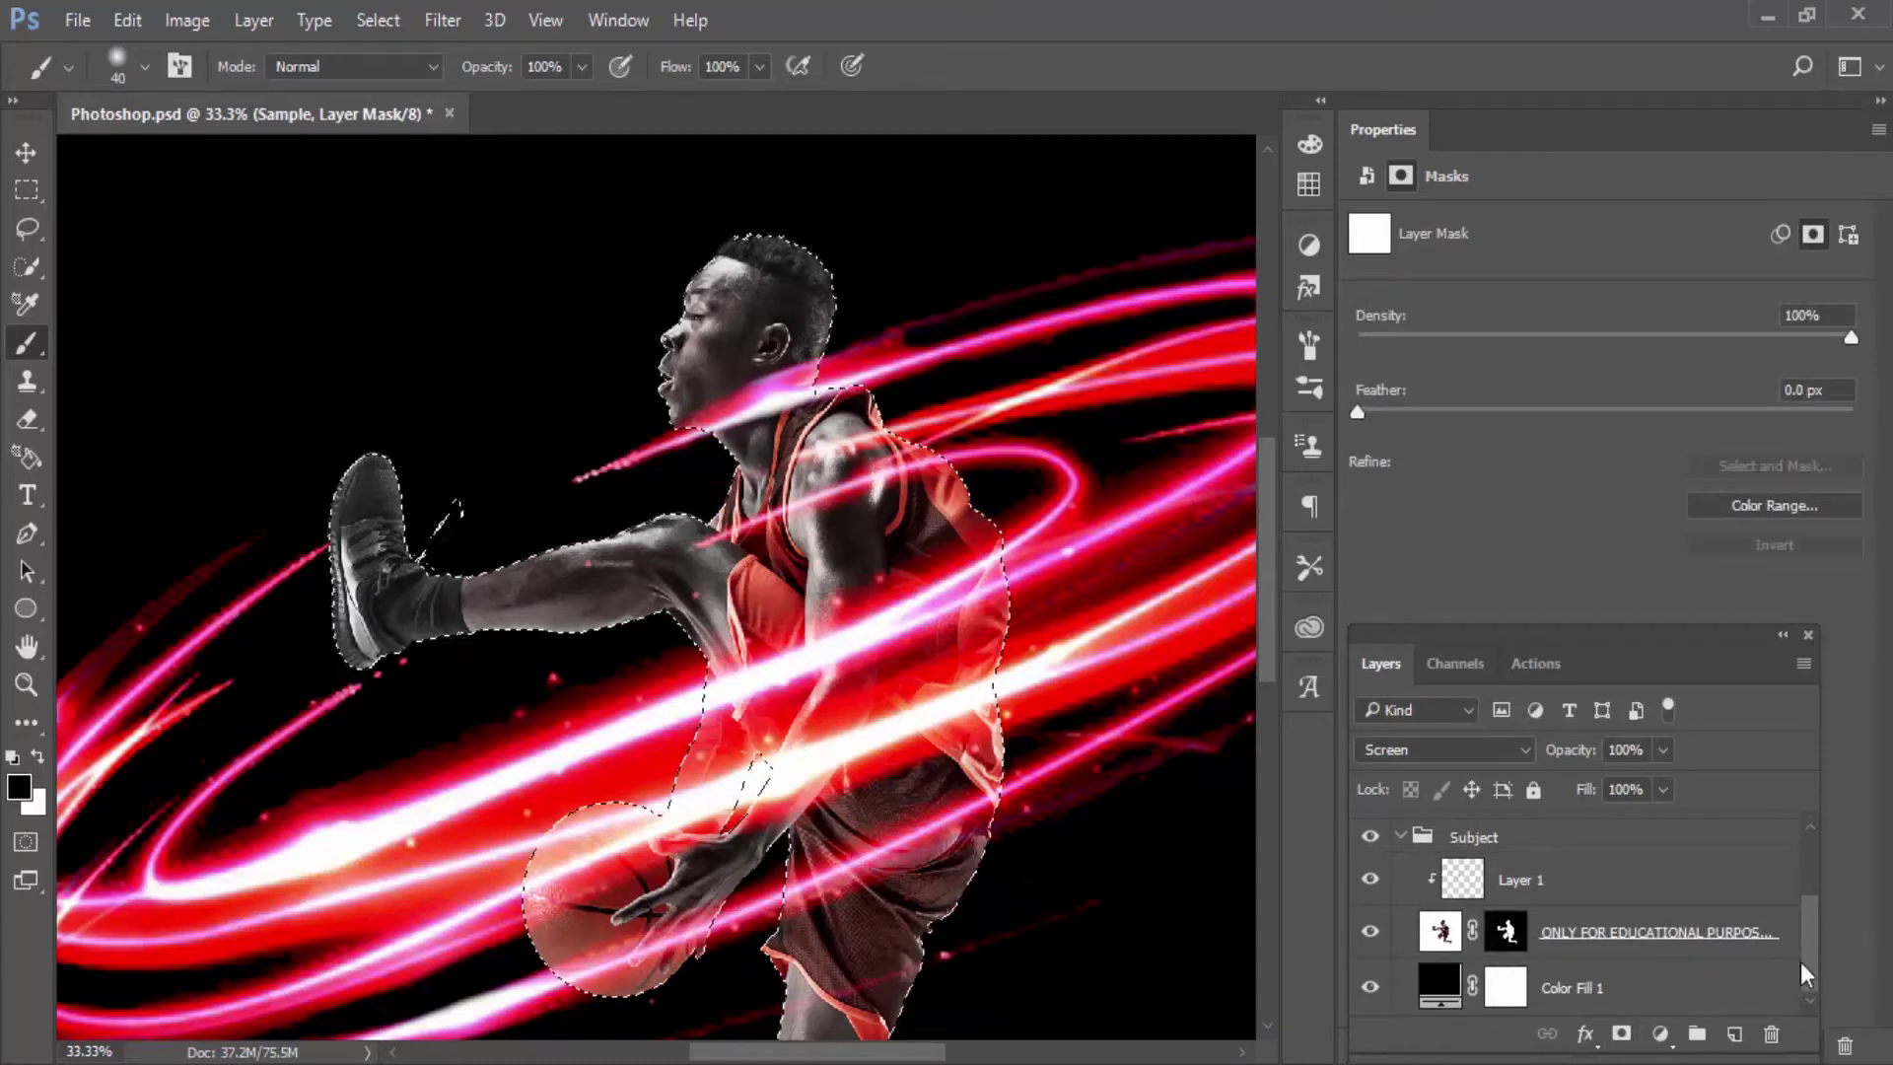
pyautogui.moveTo(1817, 972); pyautogui.dragTo(1822, 899)
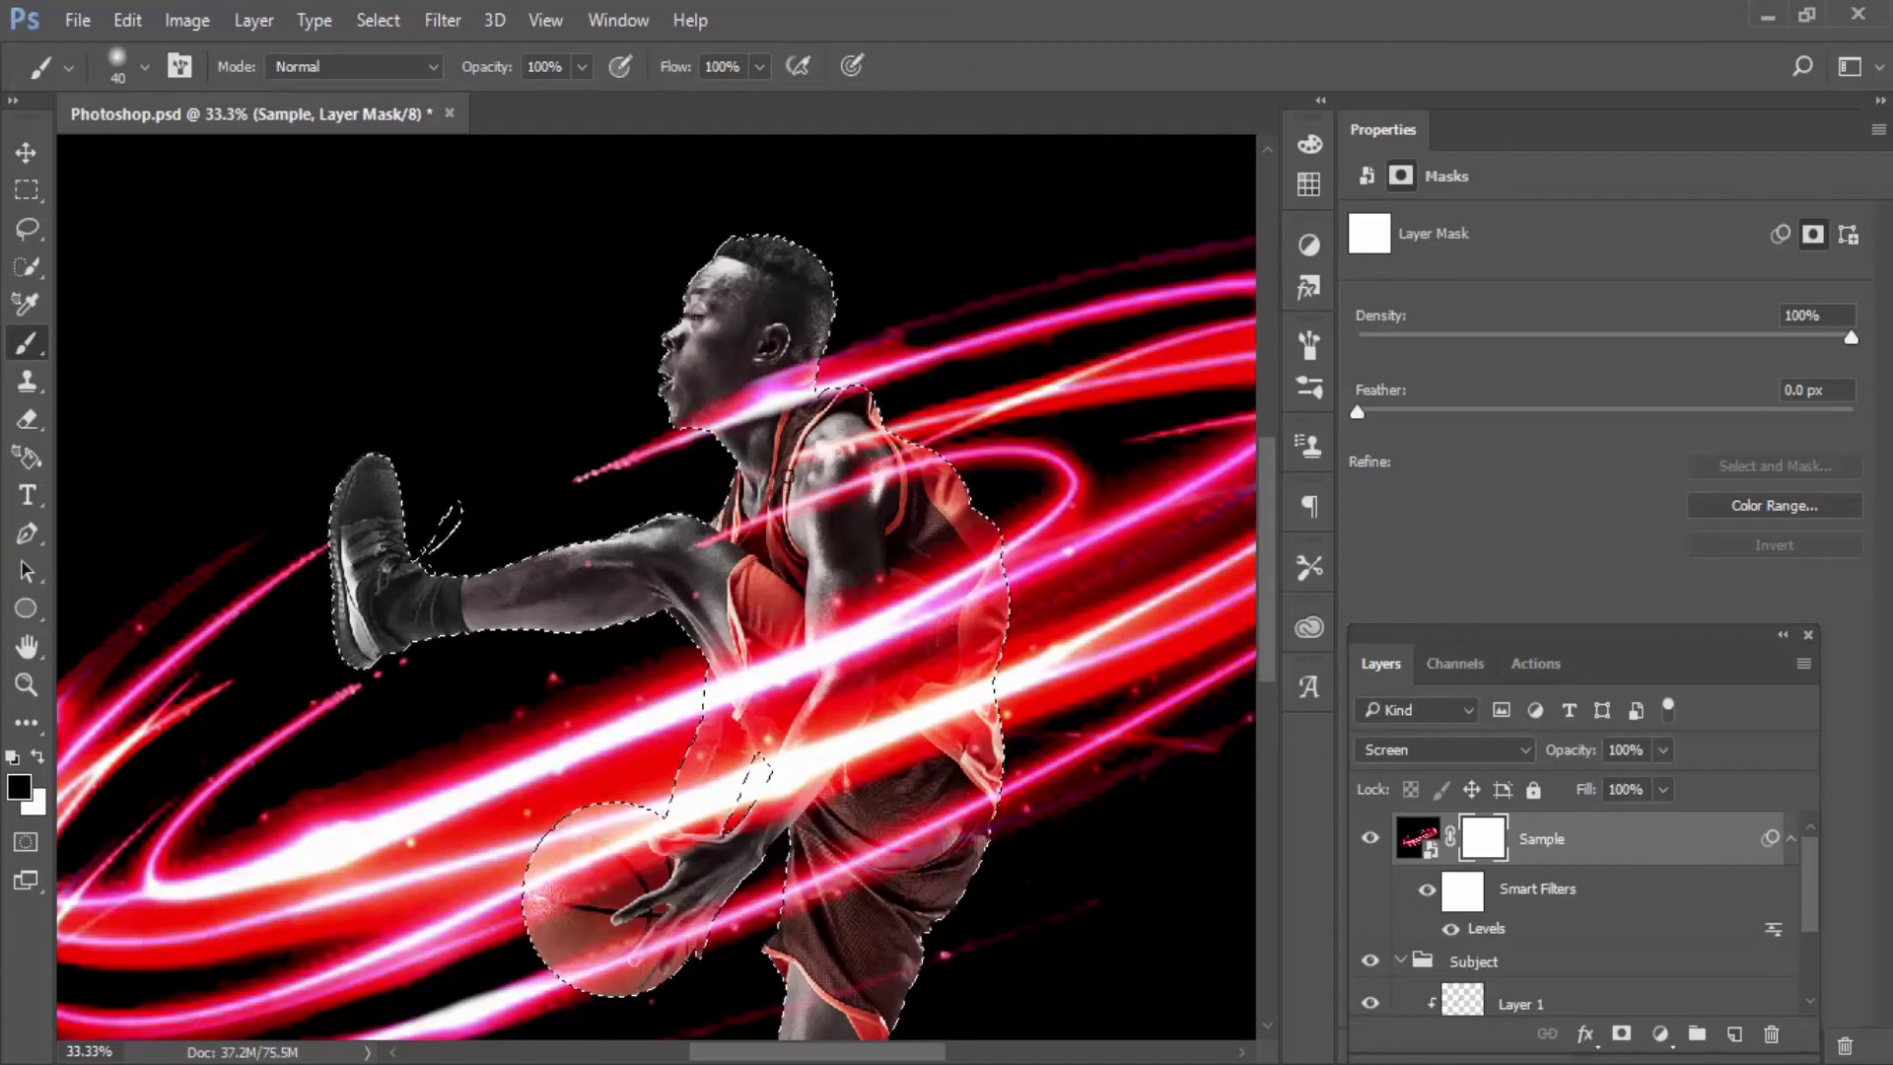
# Step: Paint black over the neck, jaw and raised shoe with a larger brush, then deselect
pyautogui.press(']')
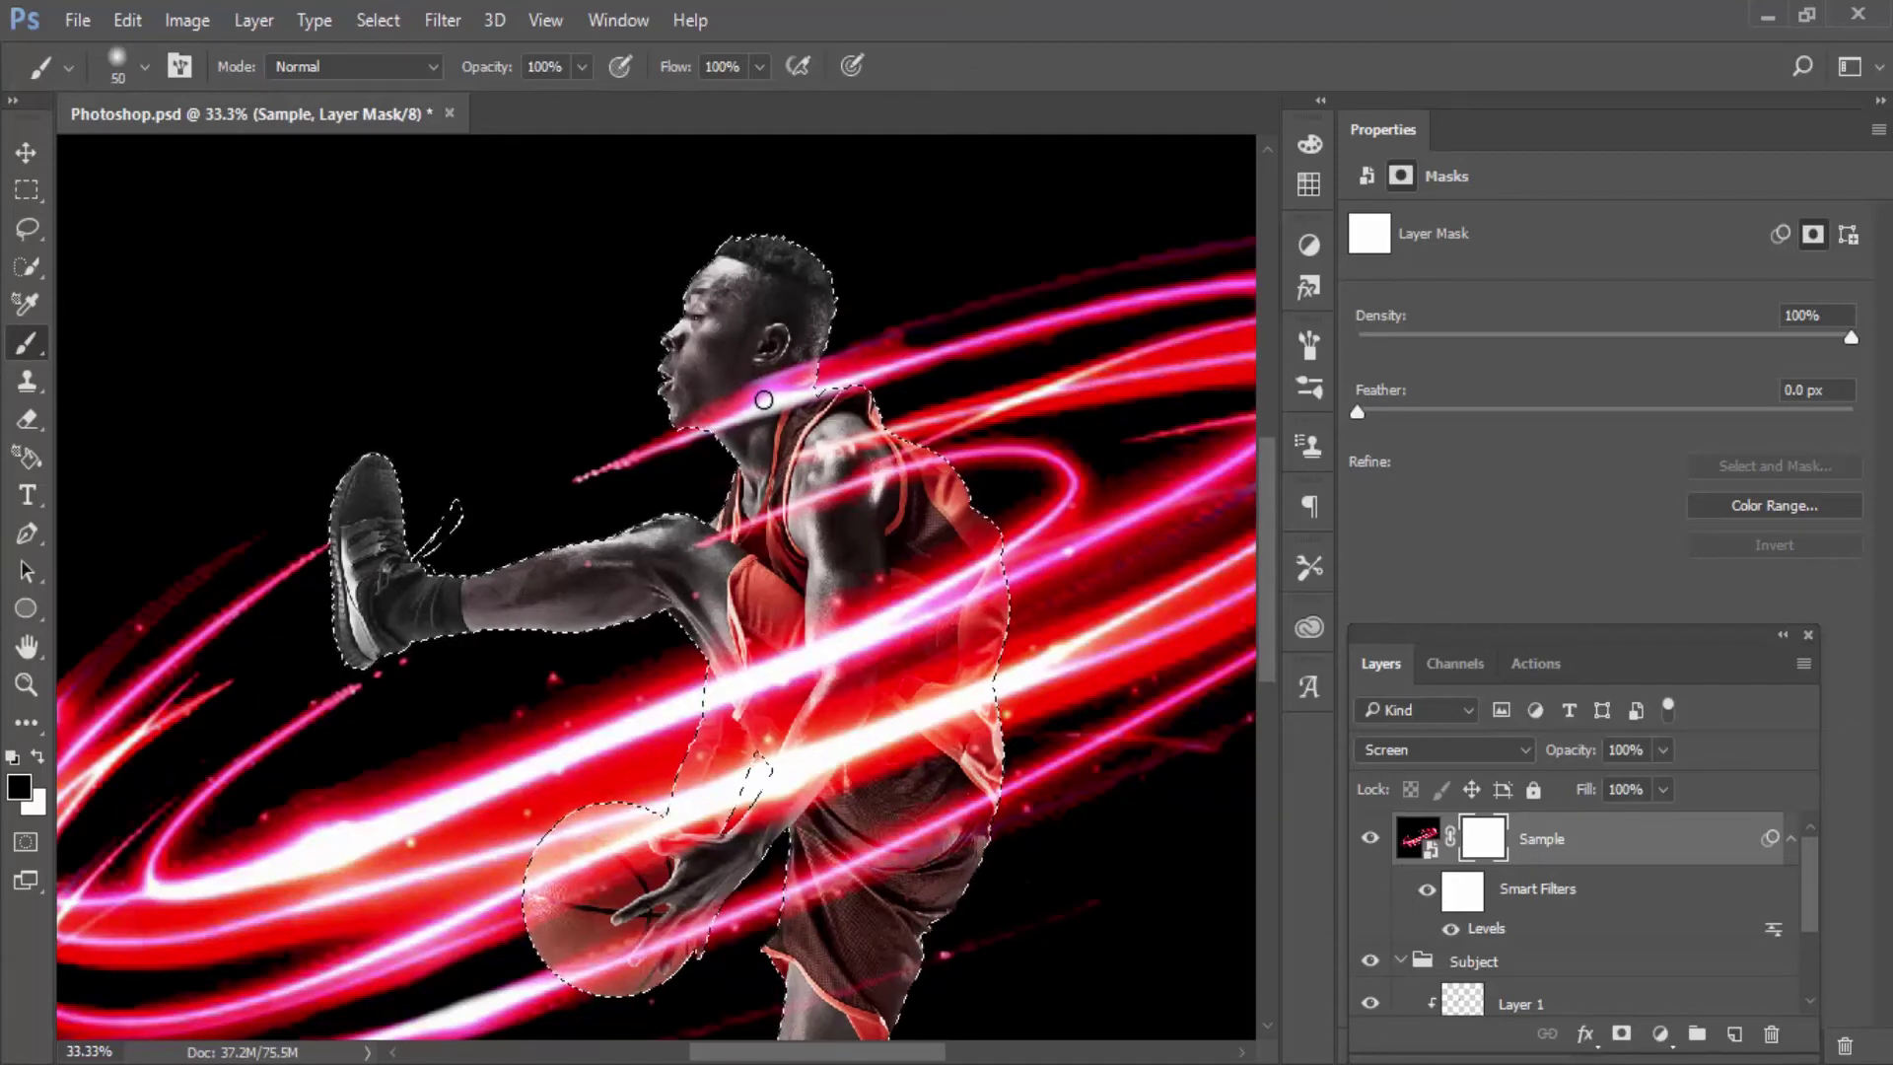
pyautogui.press(']')
pyautogui.press(']')
pyautogui.press(']')
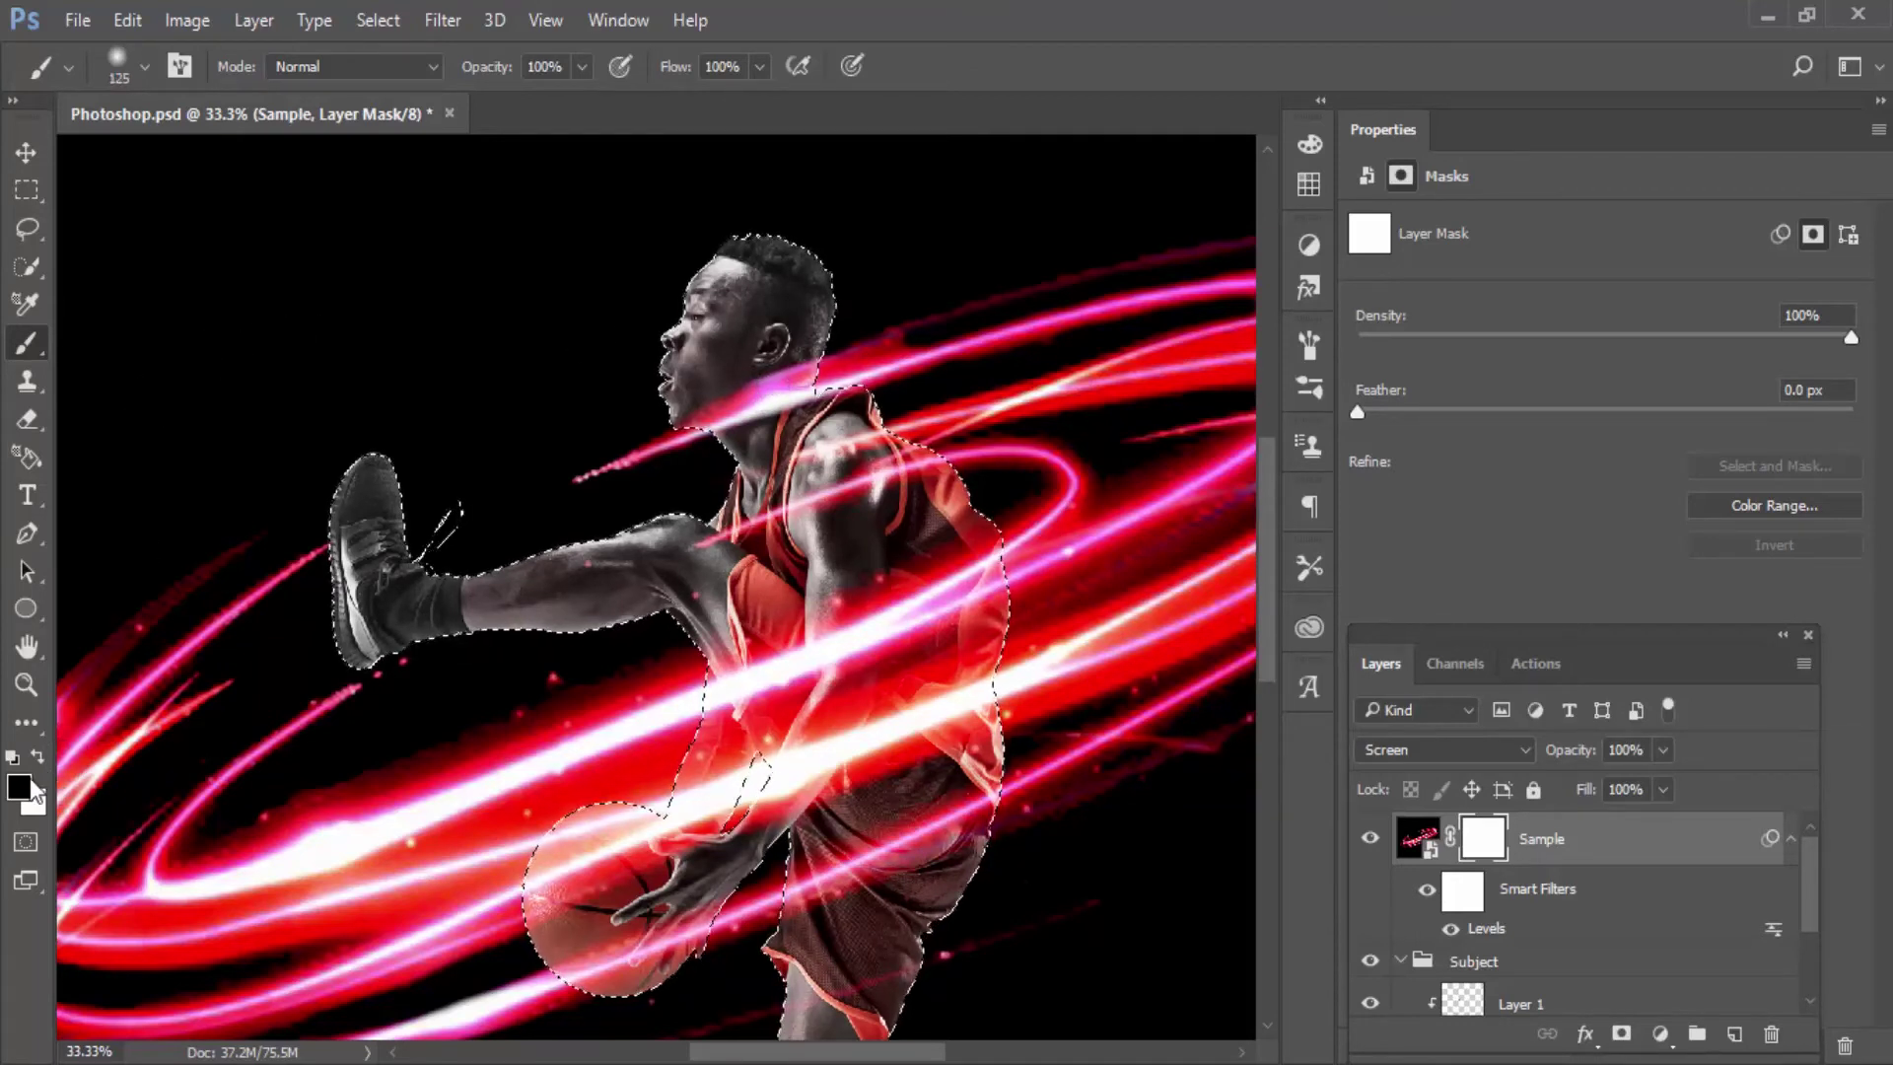
pyautogui.moveTo(760, 316)
pyautogui.mouseDown()
pyautogui.moveTo(792, 397)
pyautogui.moveTo(760, 422)
pyautogui.moveTo(872, 488)
pyautogui.moveTo(909, 487)
pyautogui.moveTo(856, 471)
pyautogui.moveTo(788, 498)
pyautogui.moveTo(779, 537)
pyautogui.moveTo(720, 532)
pyautogui.moveTo(740, 543)
pyautogui.moveTo(710, 591)
pyautogui.moveTo(670, 572)
pyautogui.mouseUp()
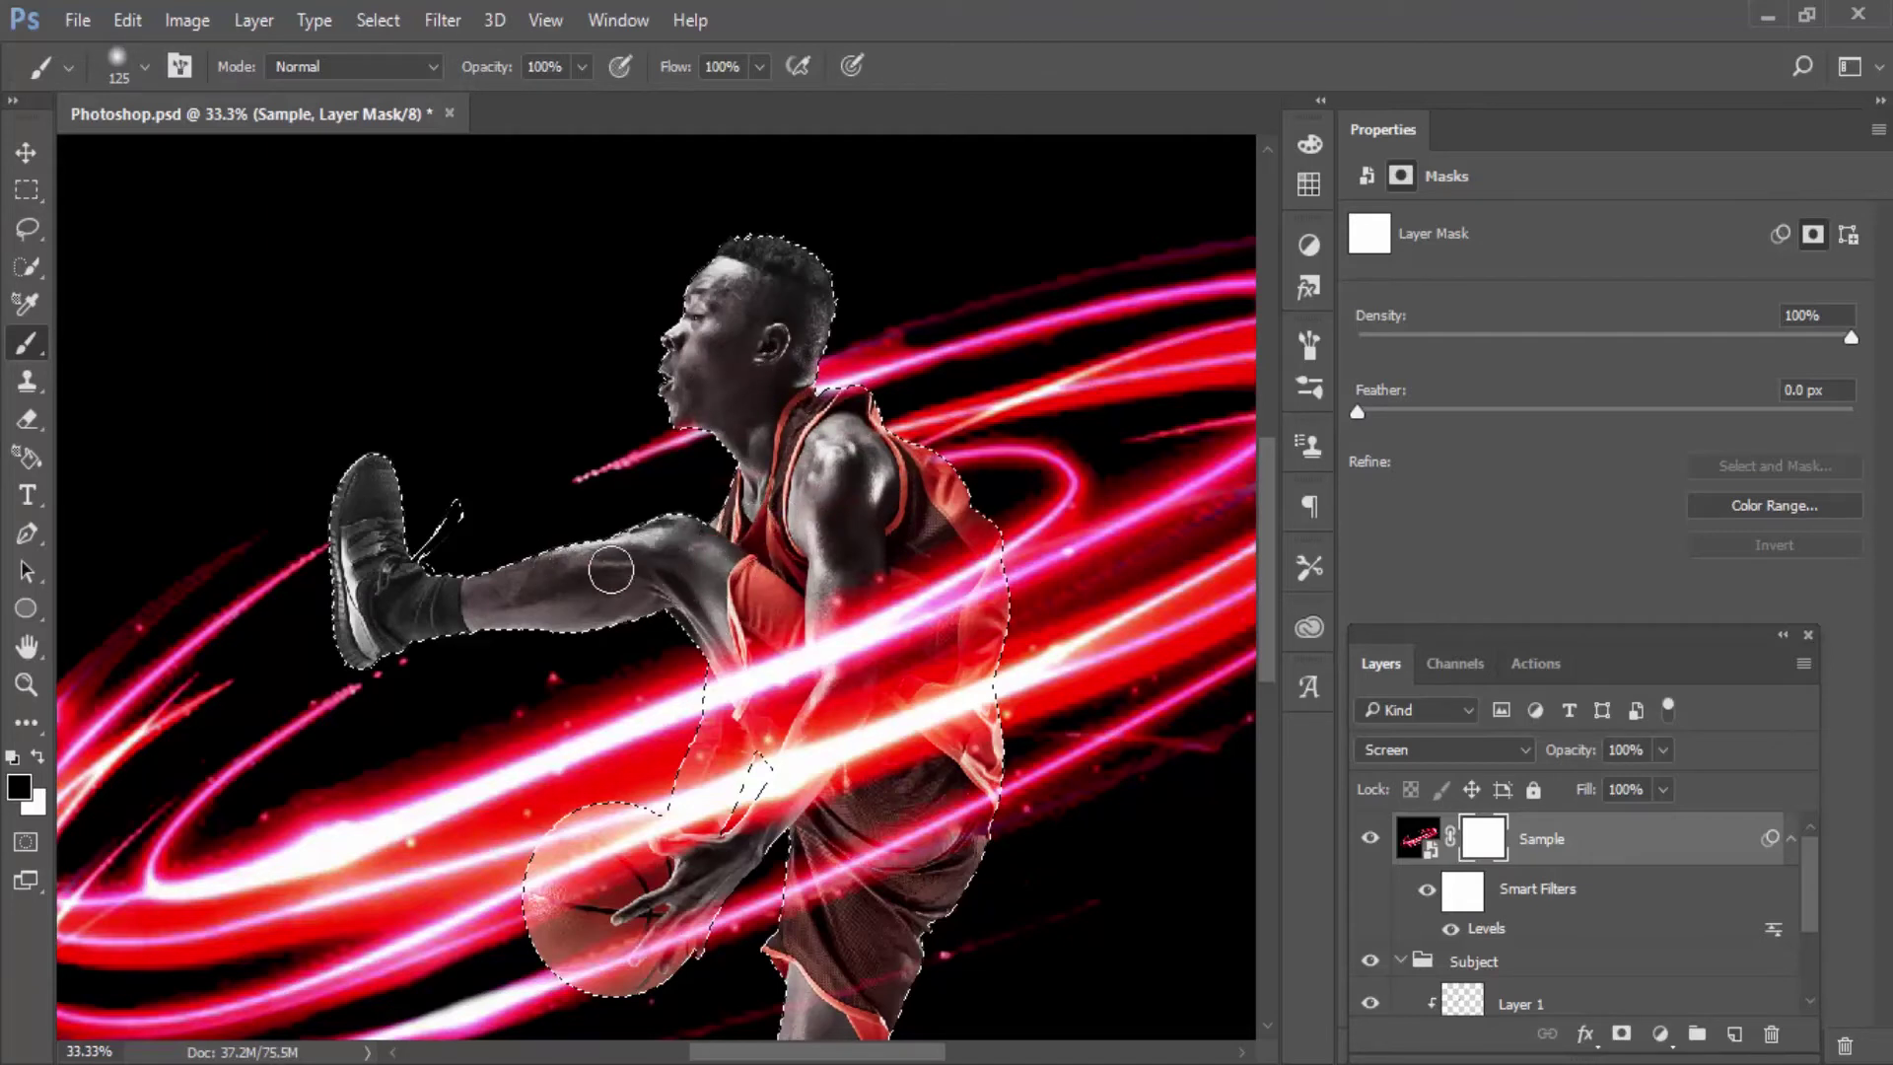
pyautogui.moveTo(419, 592); pyautogui.dragTo(434, 533)
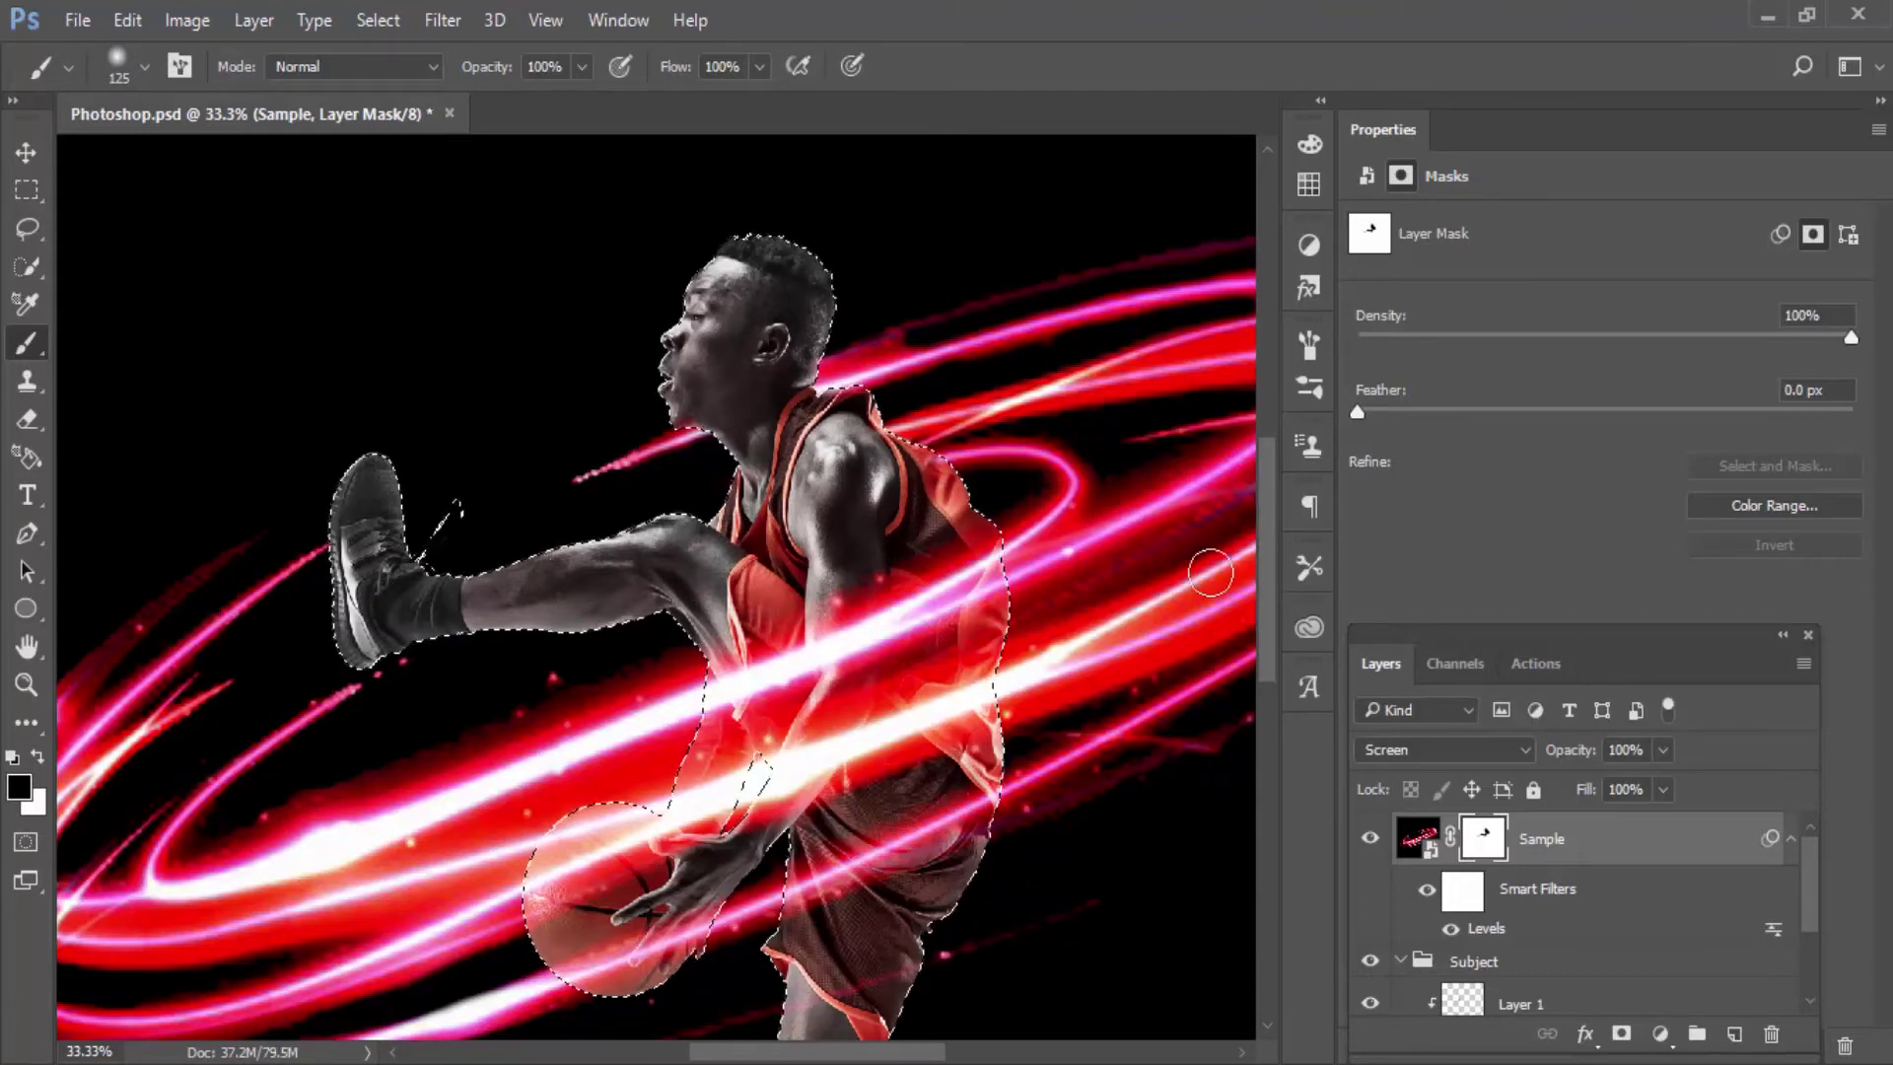
pyautogui.moveTo(1270, 524)
pyautogui.mouseDown()
pyautogui.moveTo(1279, 589)
pyautogui.moveTo(1258, 568)
pyautogui.mouseUp()
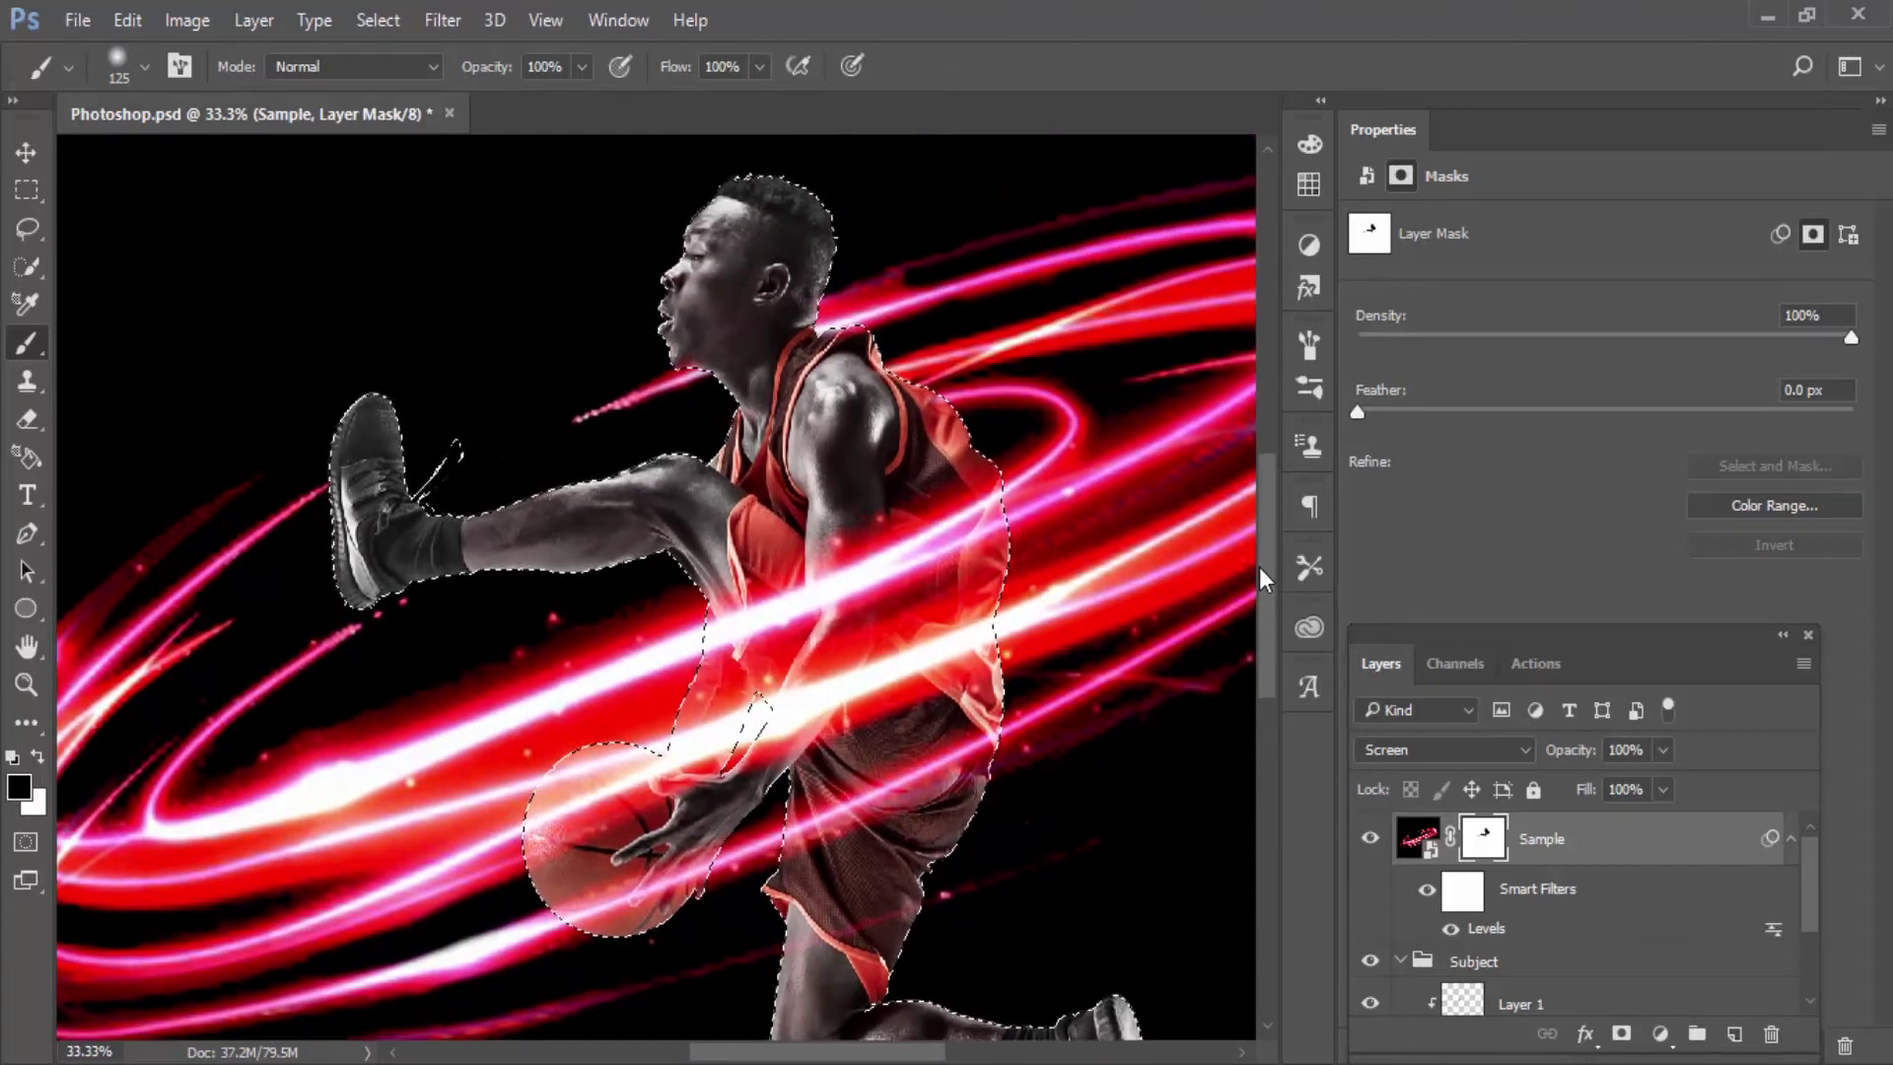
pyautogui.hotkey('ctrl', '-')
pyautogui.hotkey('ctrl', 'd')
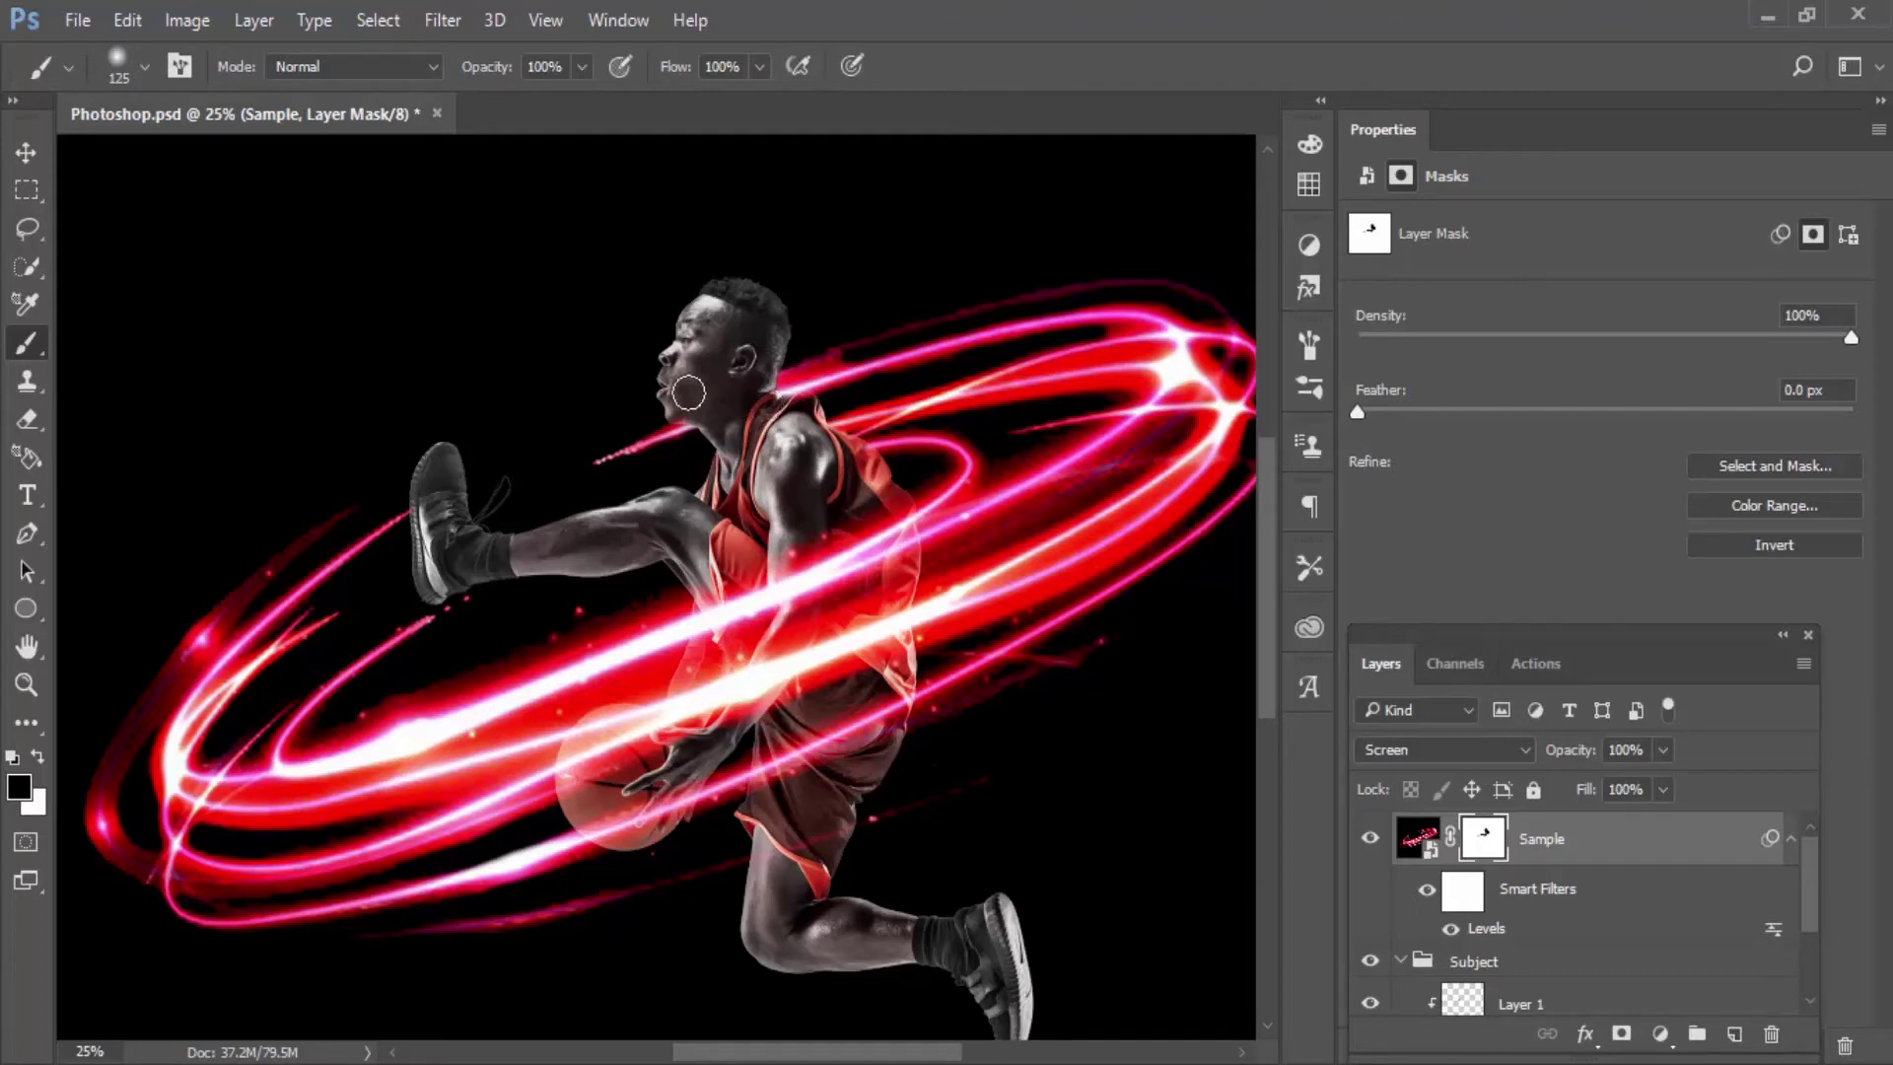
# Step: Add a Gradient Map clipped directly above the Subject group and open its gradient for editing
pyautogui.click(1482, 971)
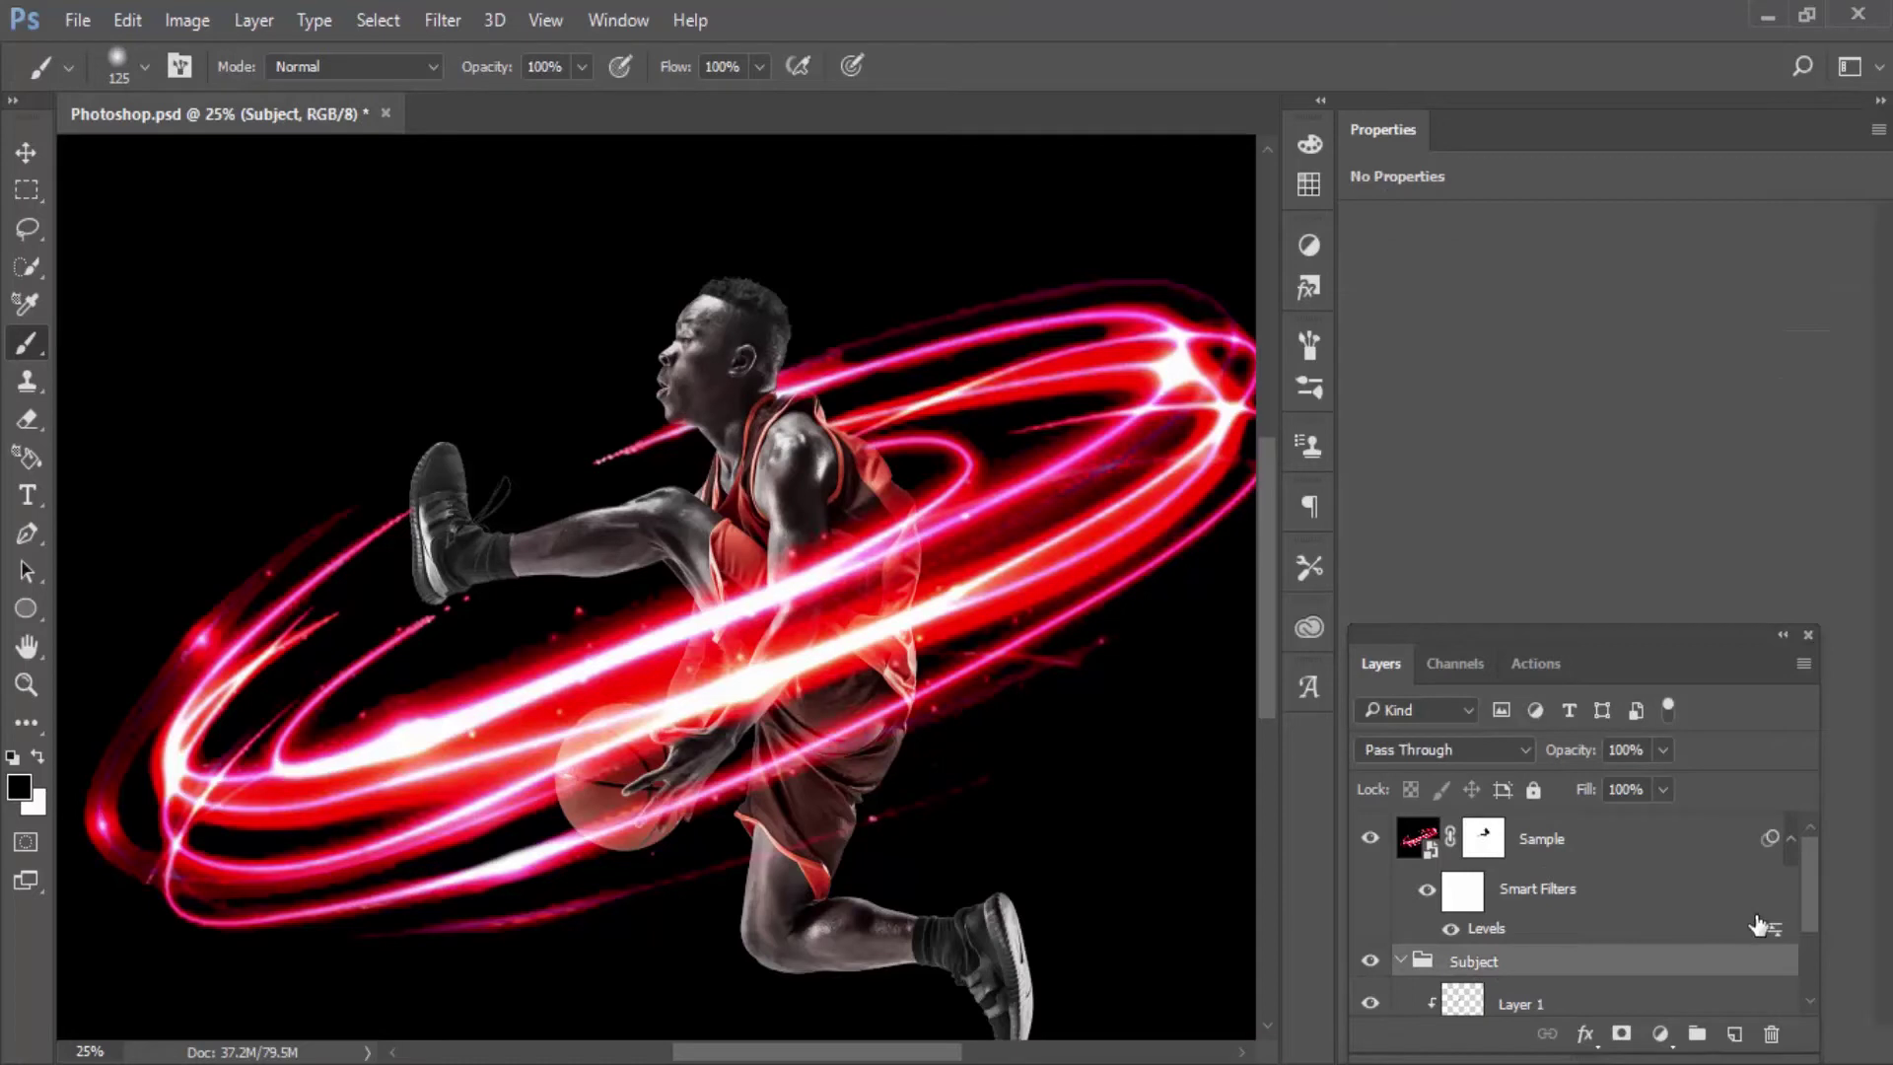
pyautogui.scroll(-2, 1815, 900)
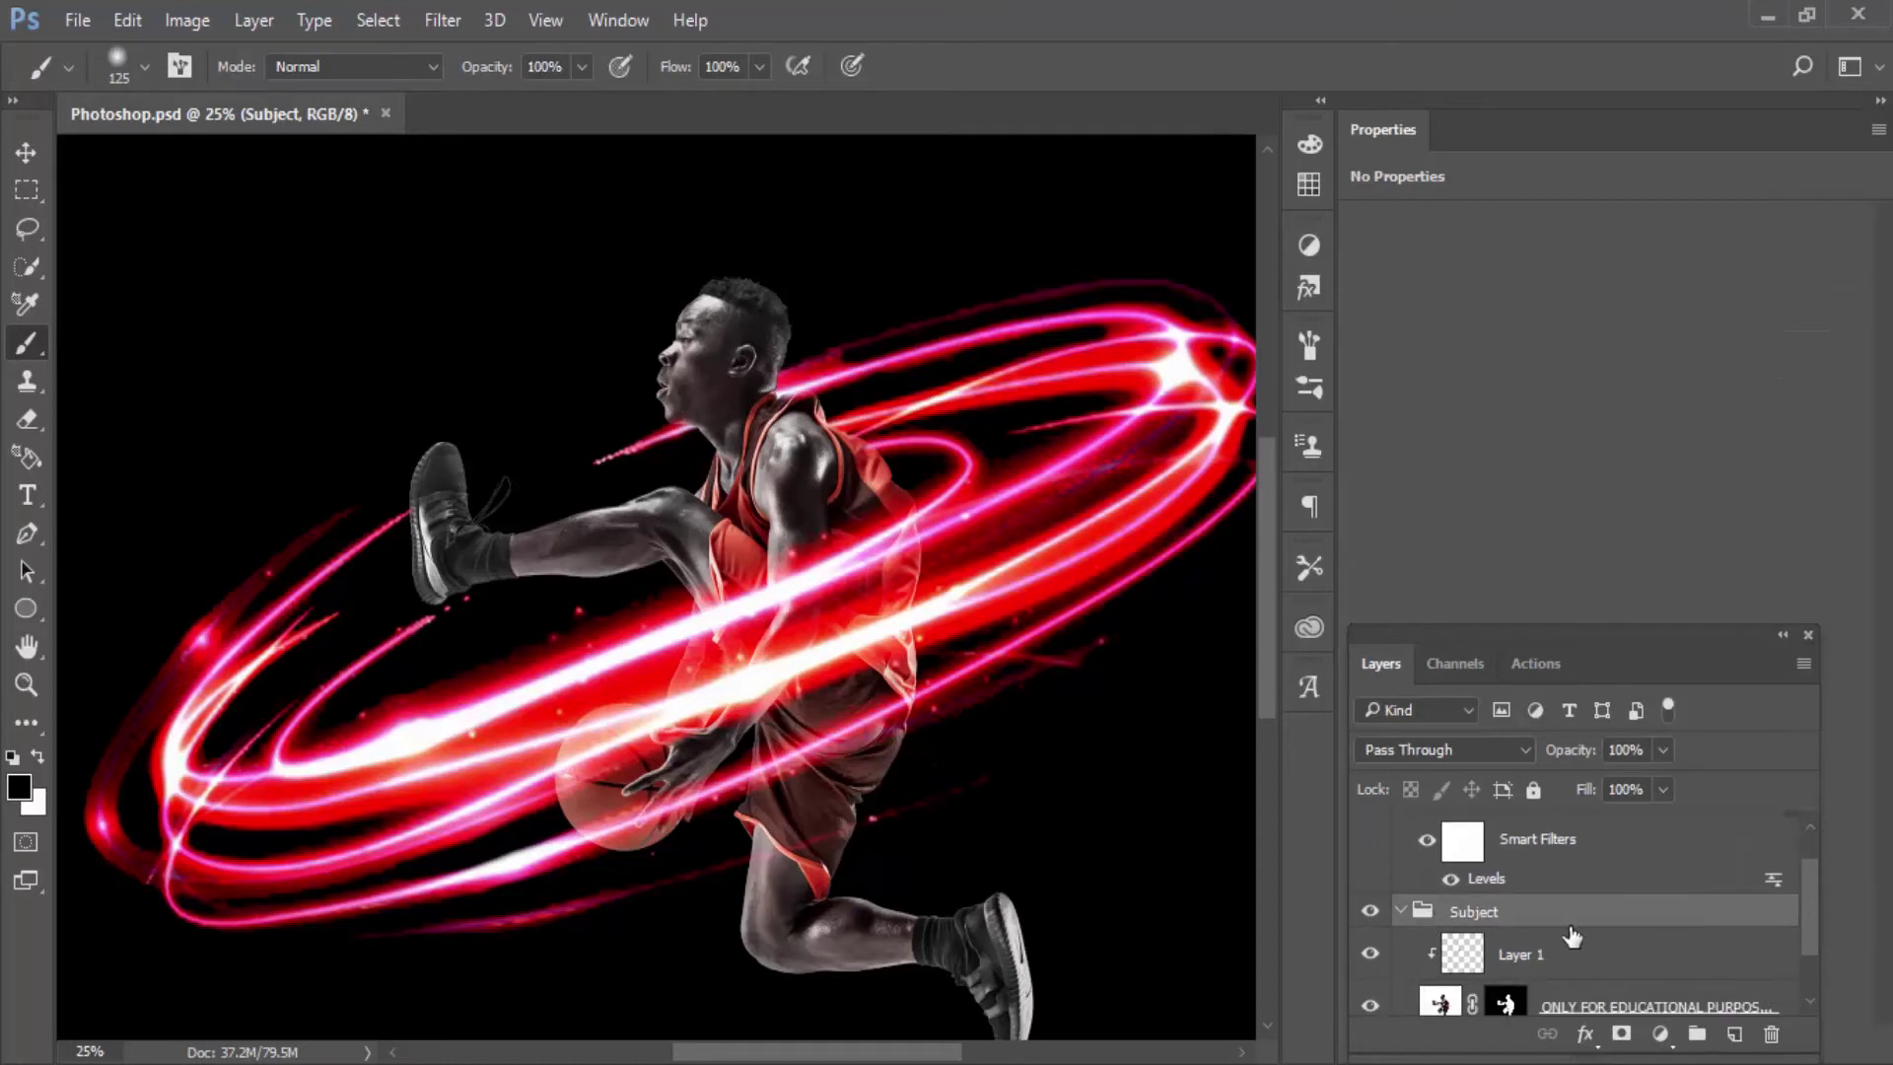
pyautogui.click(1659, 1033)
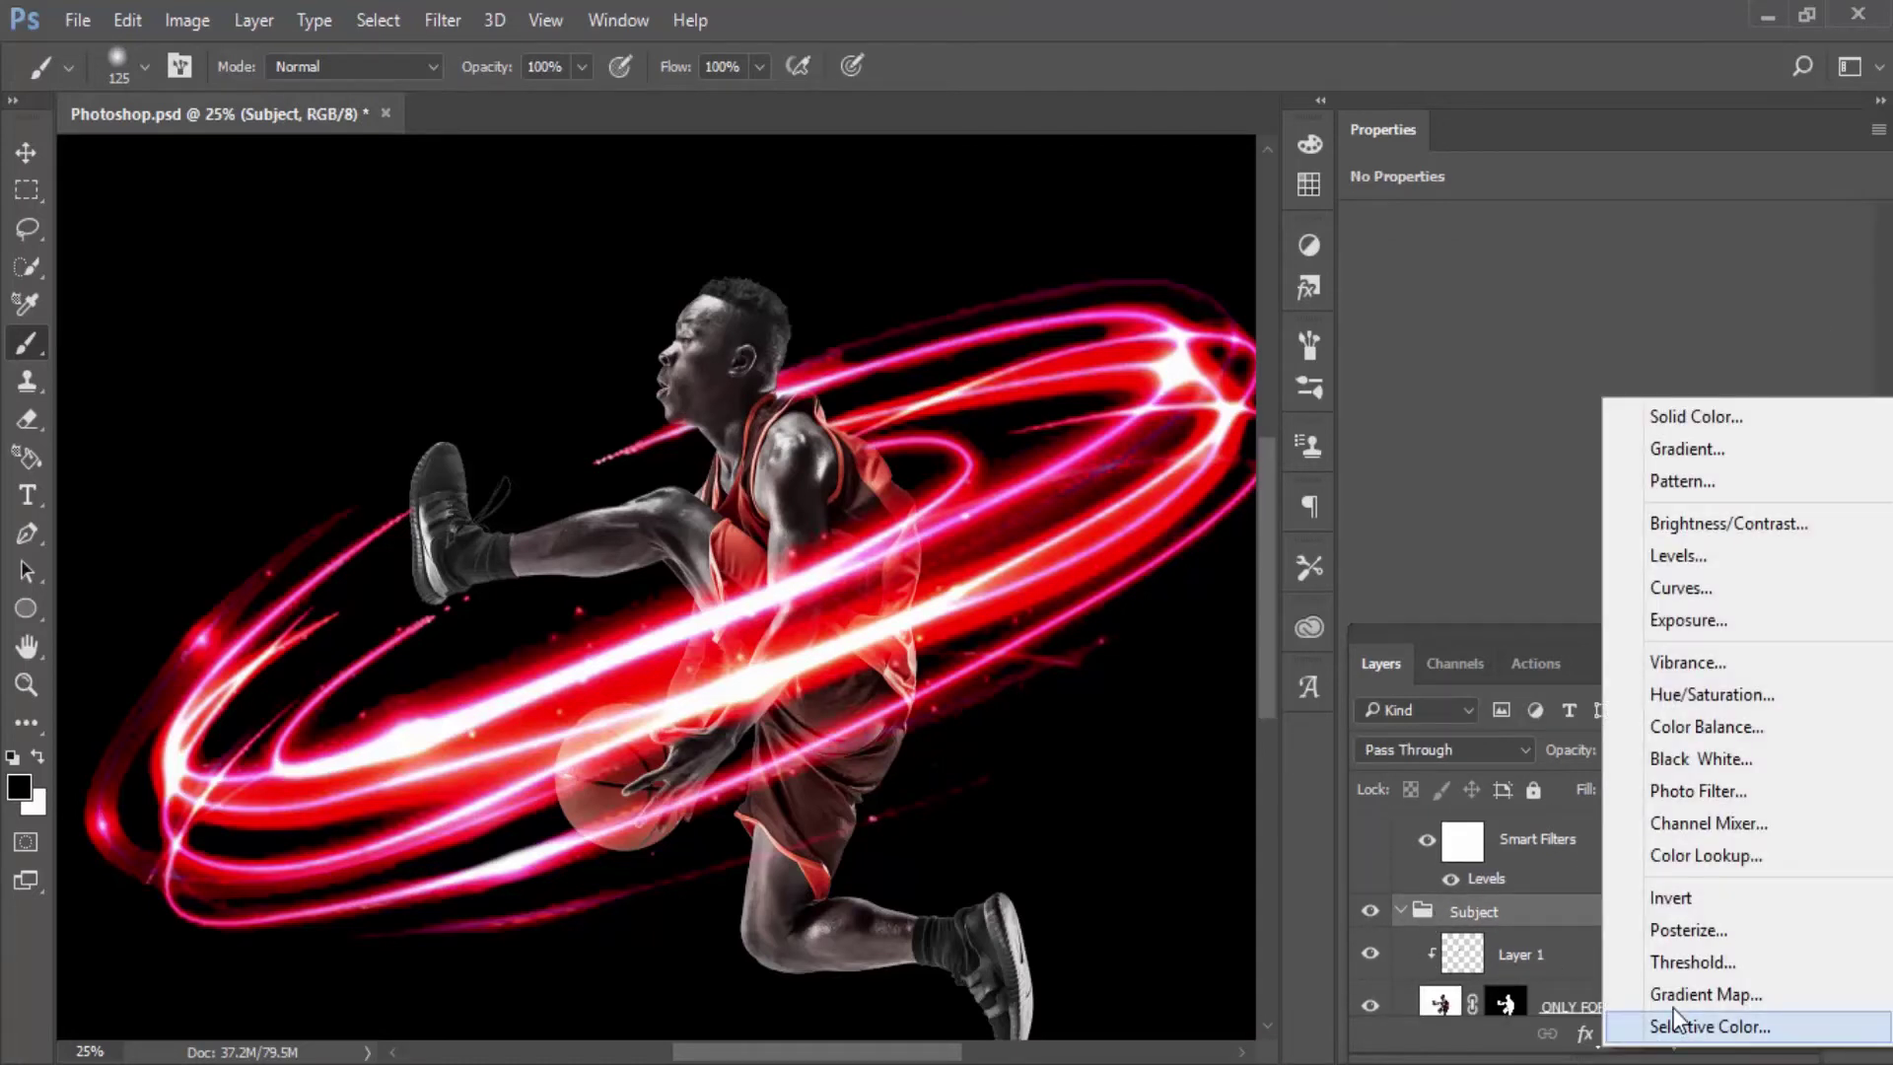
pyautogui.click(1674, 996)
pyautogui.moveTo(1566, 968); pyautogui.dragTo(1553, 897)
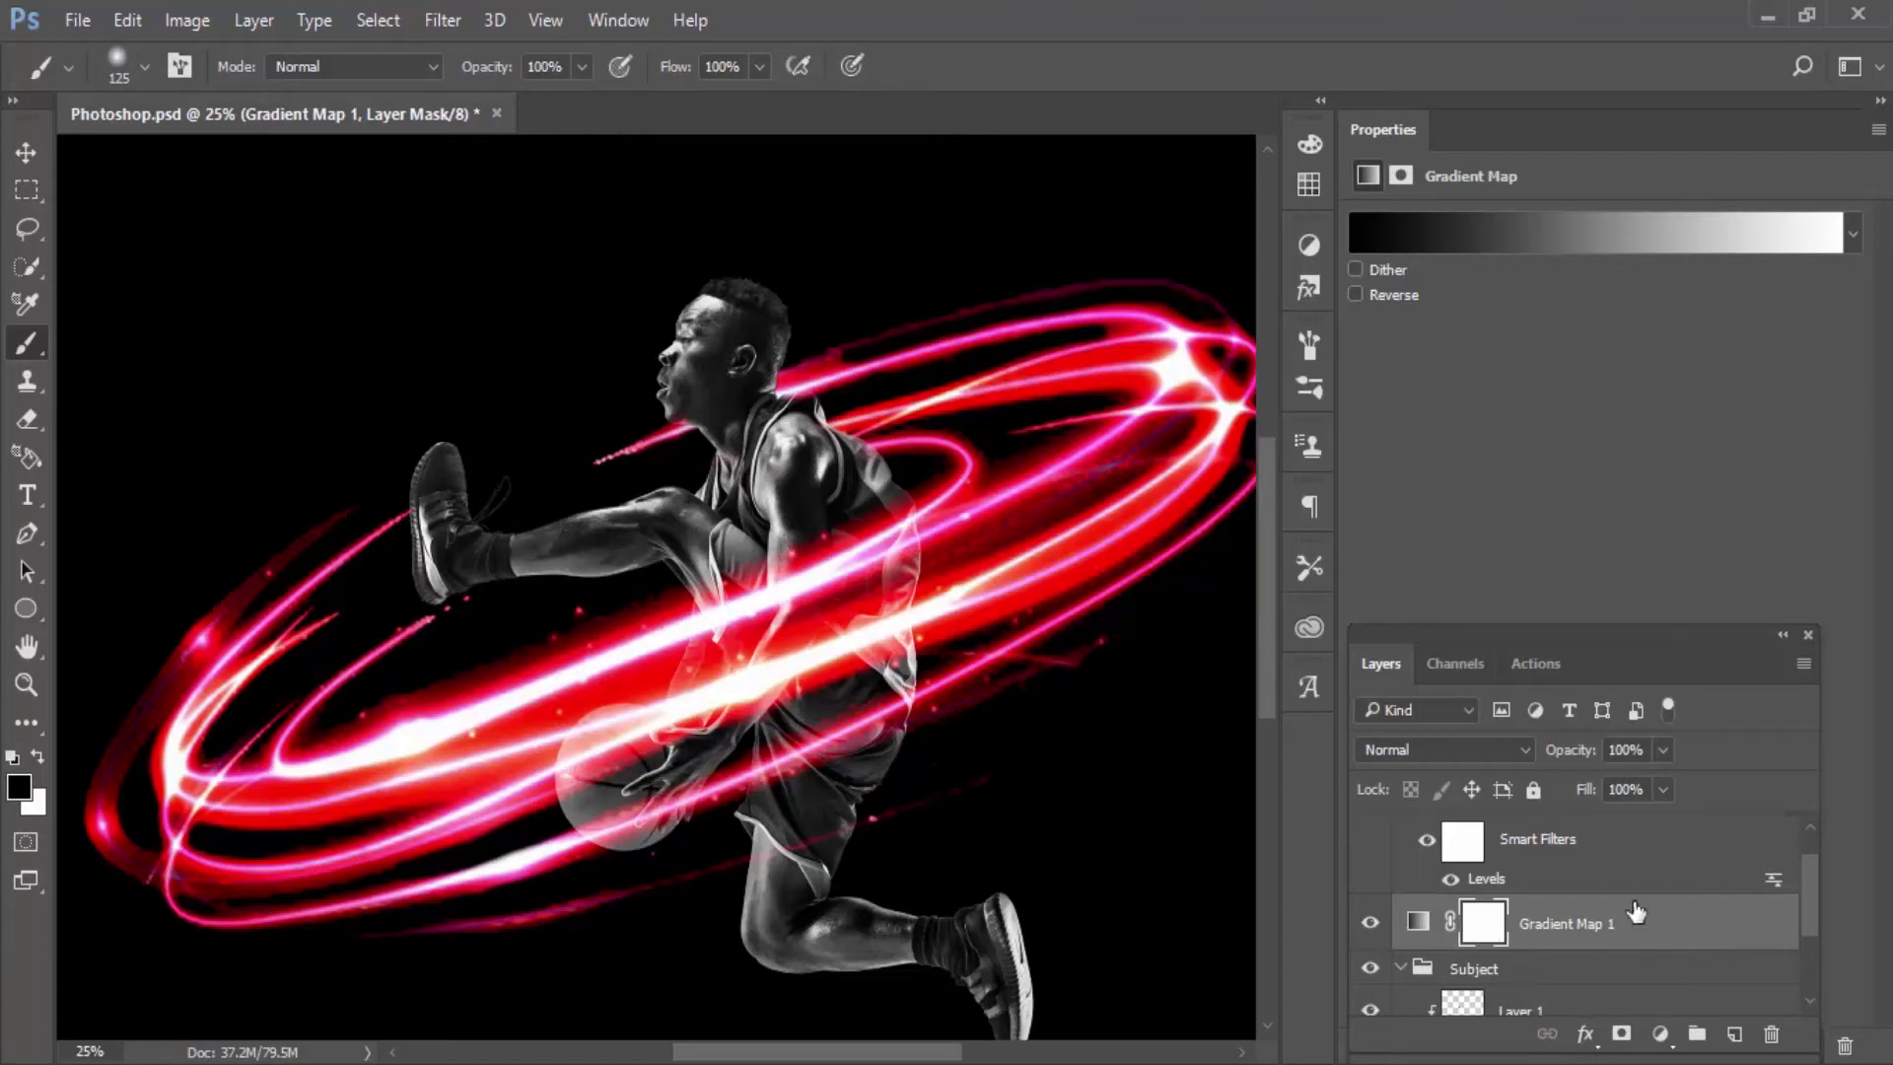
pyautogui.moveTo(1578, 950); pyautogui.dragTo(1550, 939)
pyautogui.keyDown('alt'); pyautogui.click(1550, 939); pyautogui.keyUp('alt')
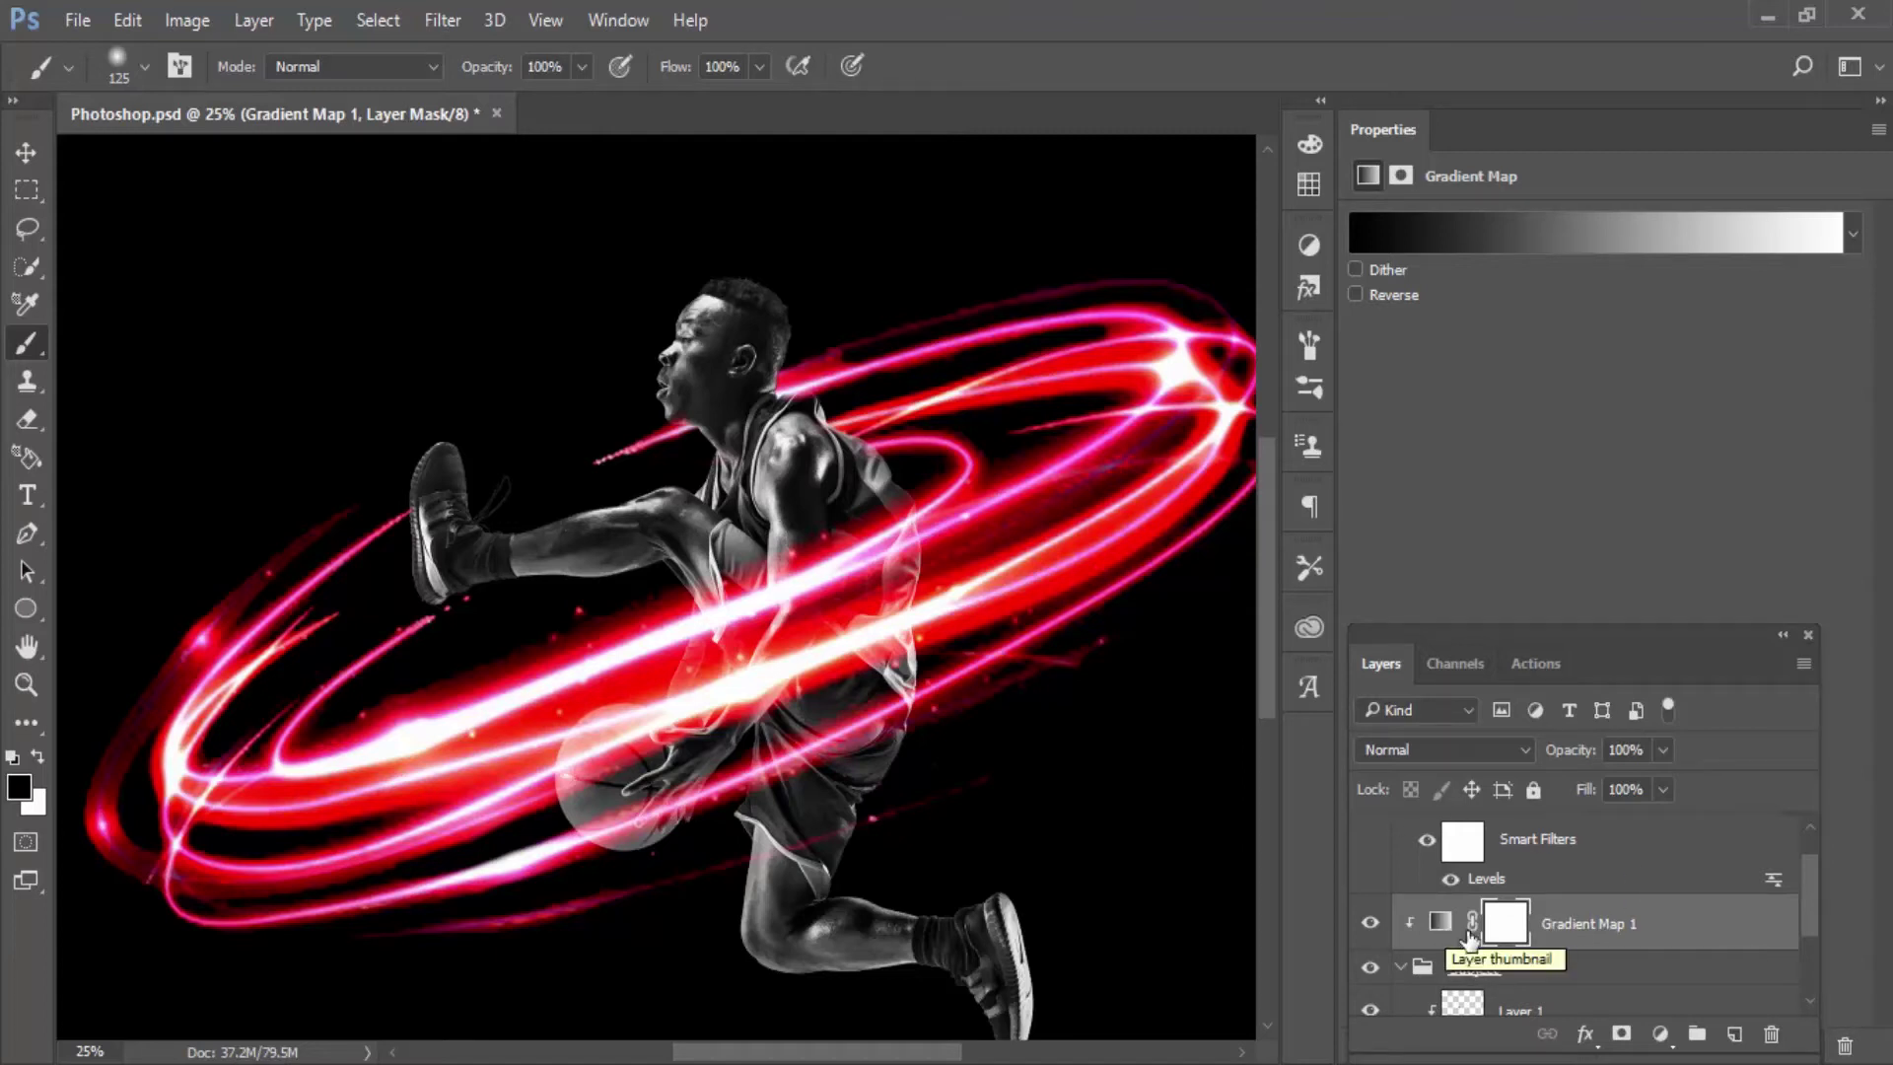
pyautogui.click(1442, 919)
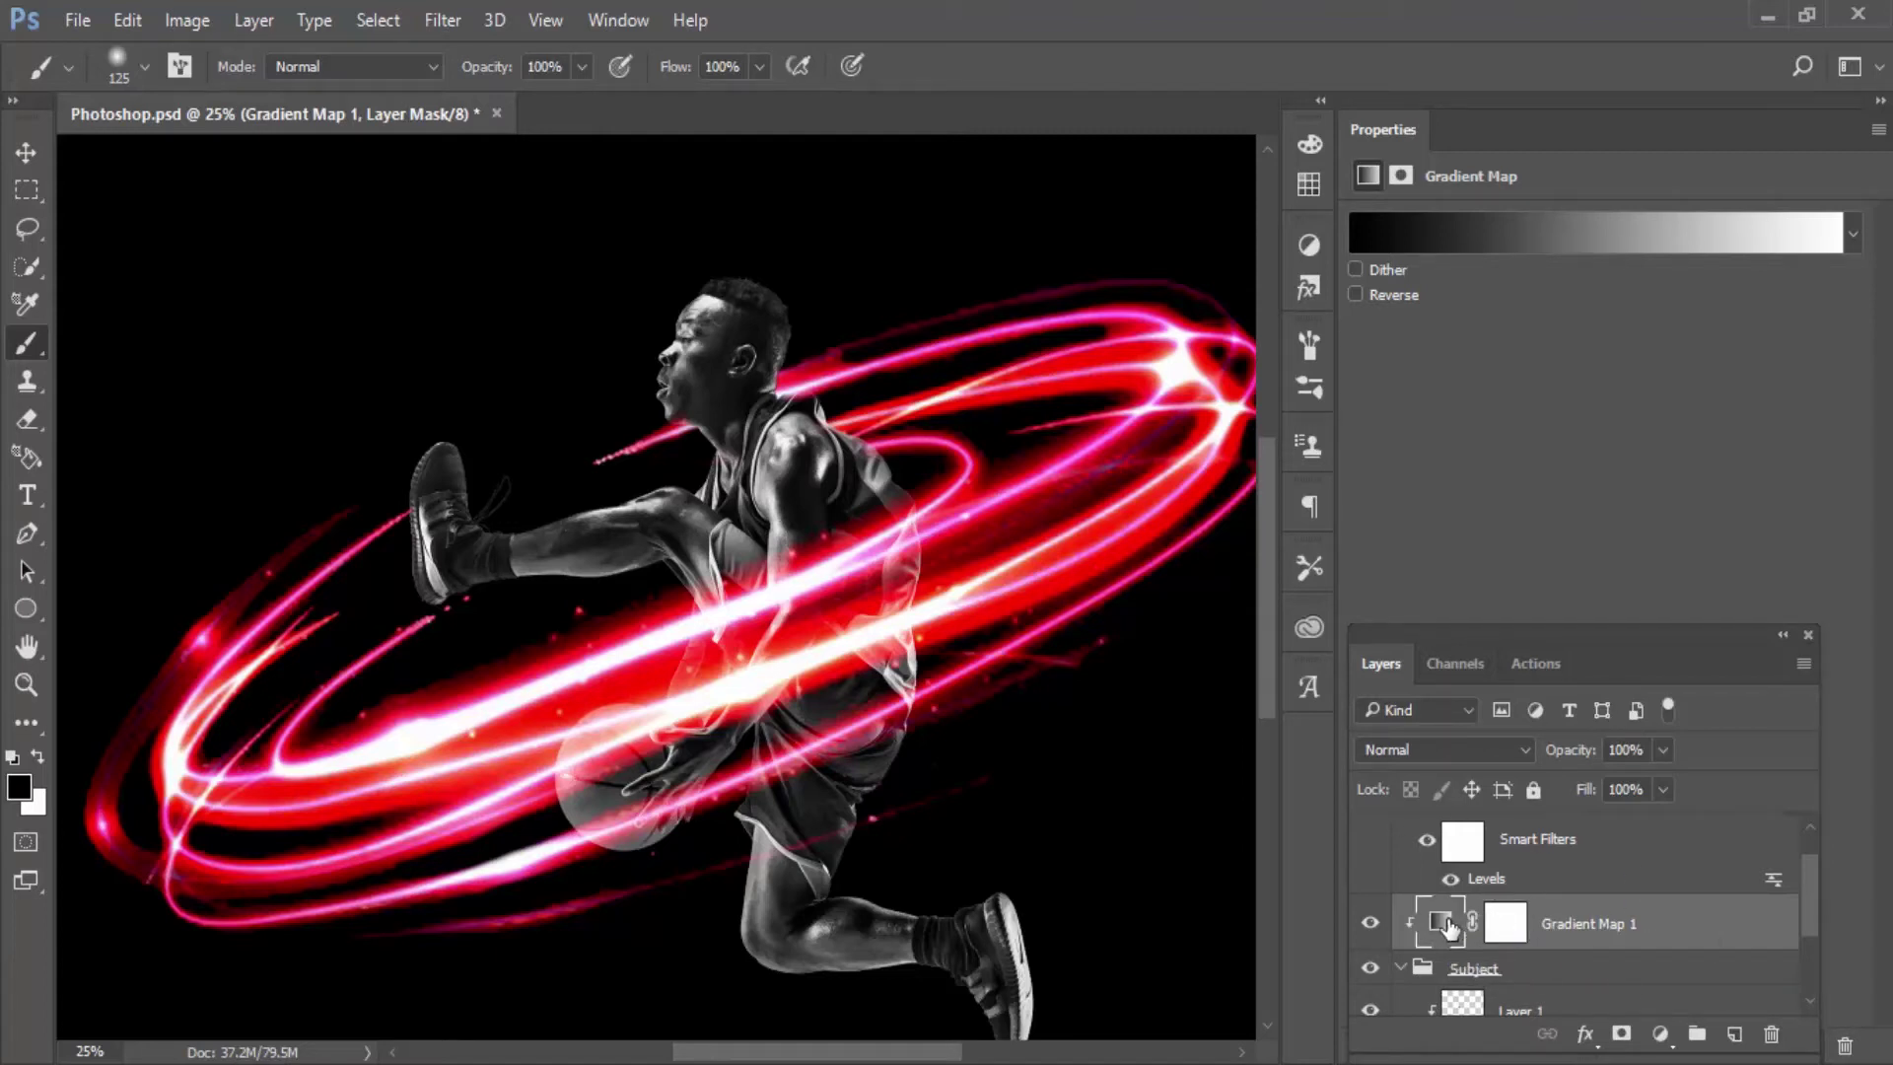
pyautogui.click(1435, 234)
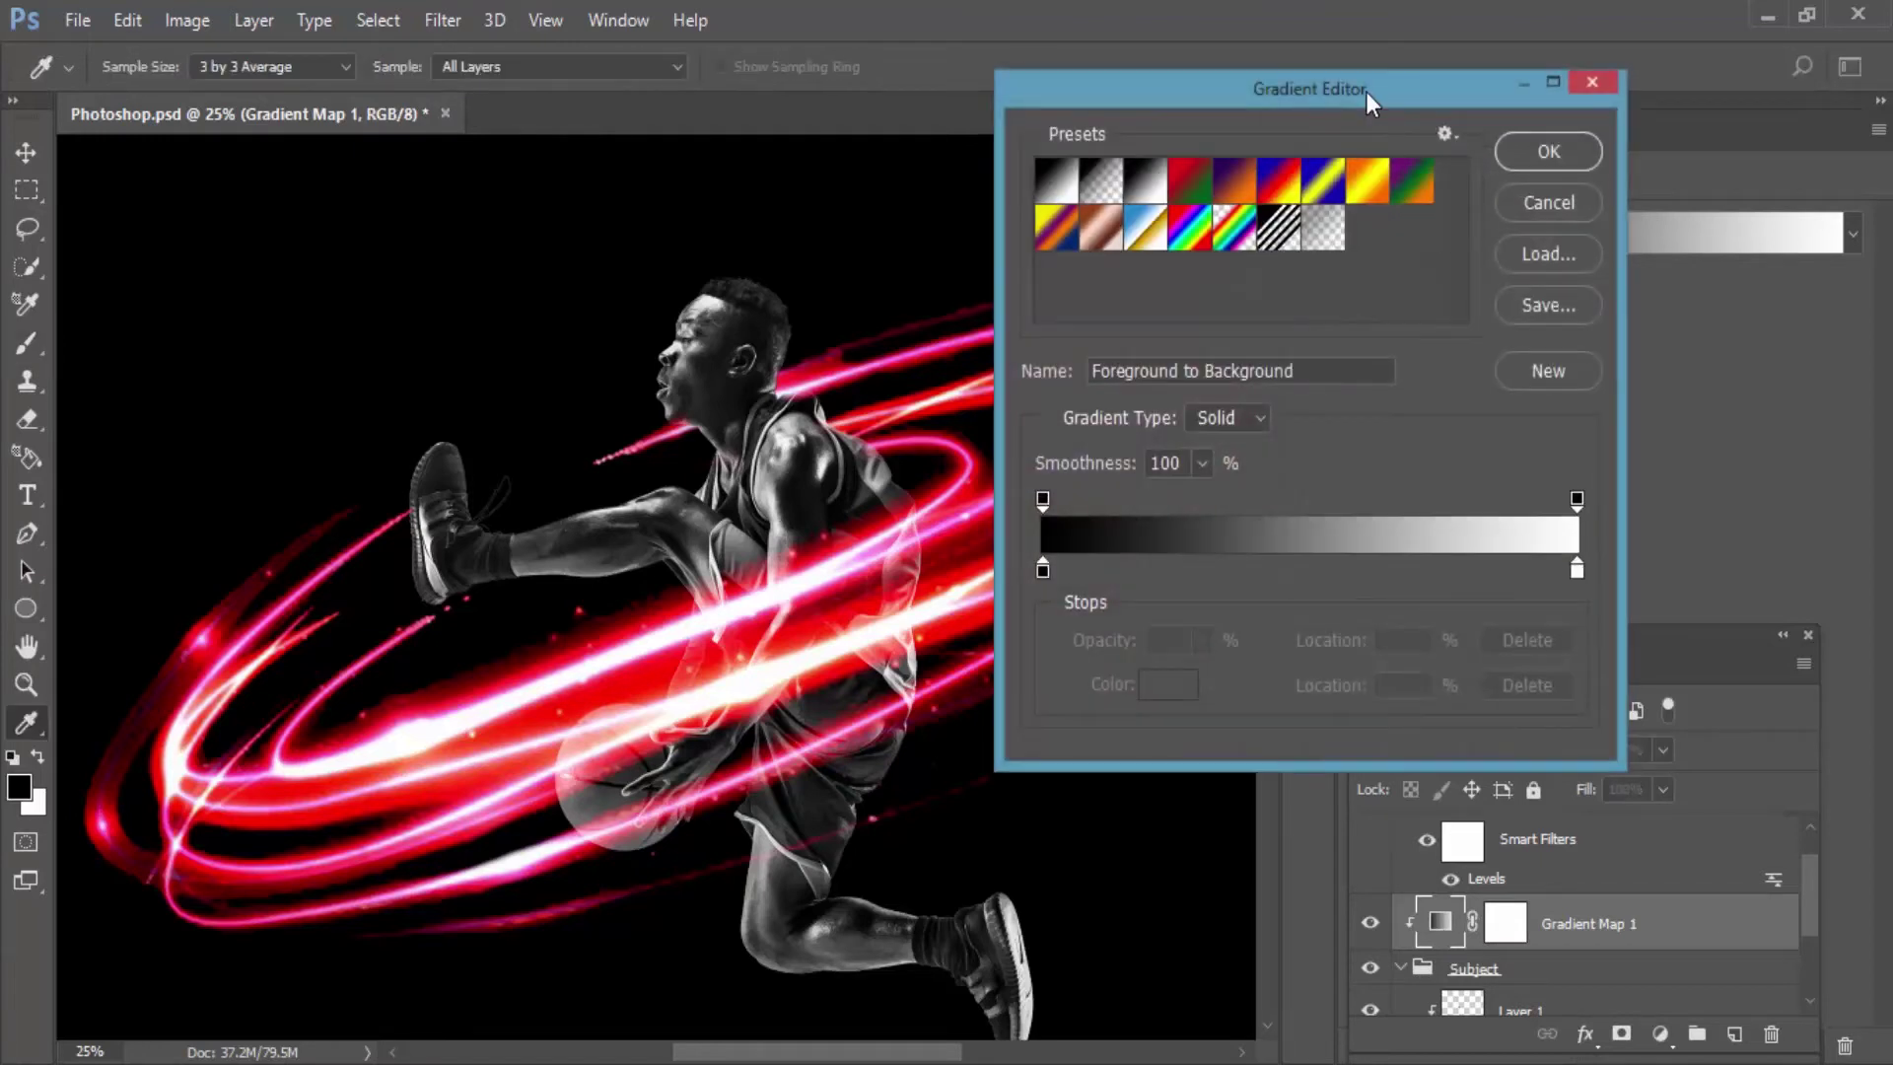
pyautogui.moveTo(1367, 92); pyautogui.dragTo(1581, 112)
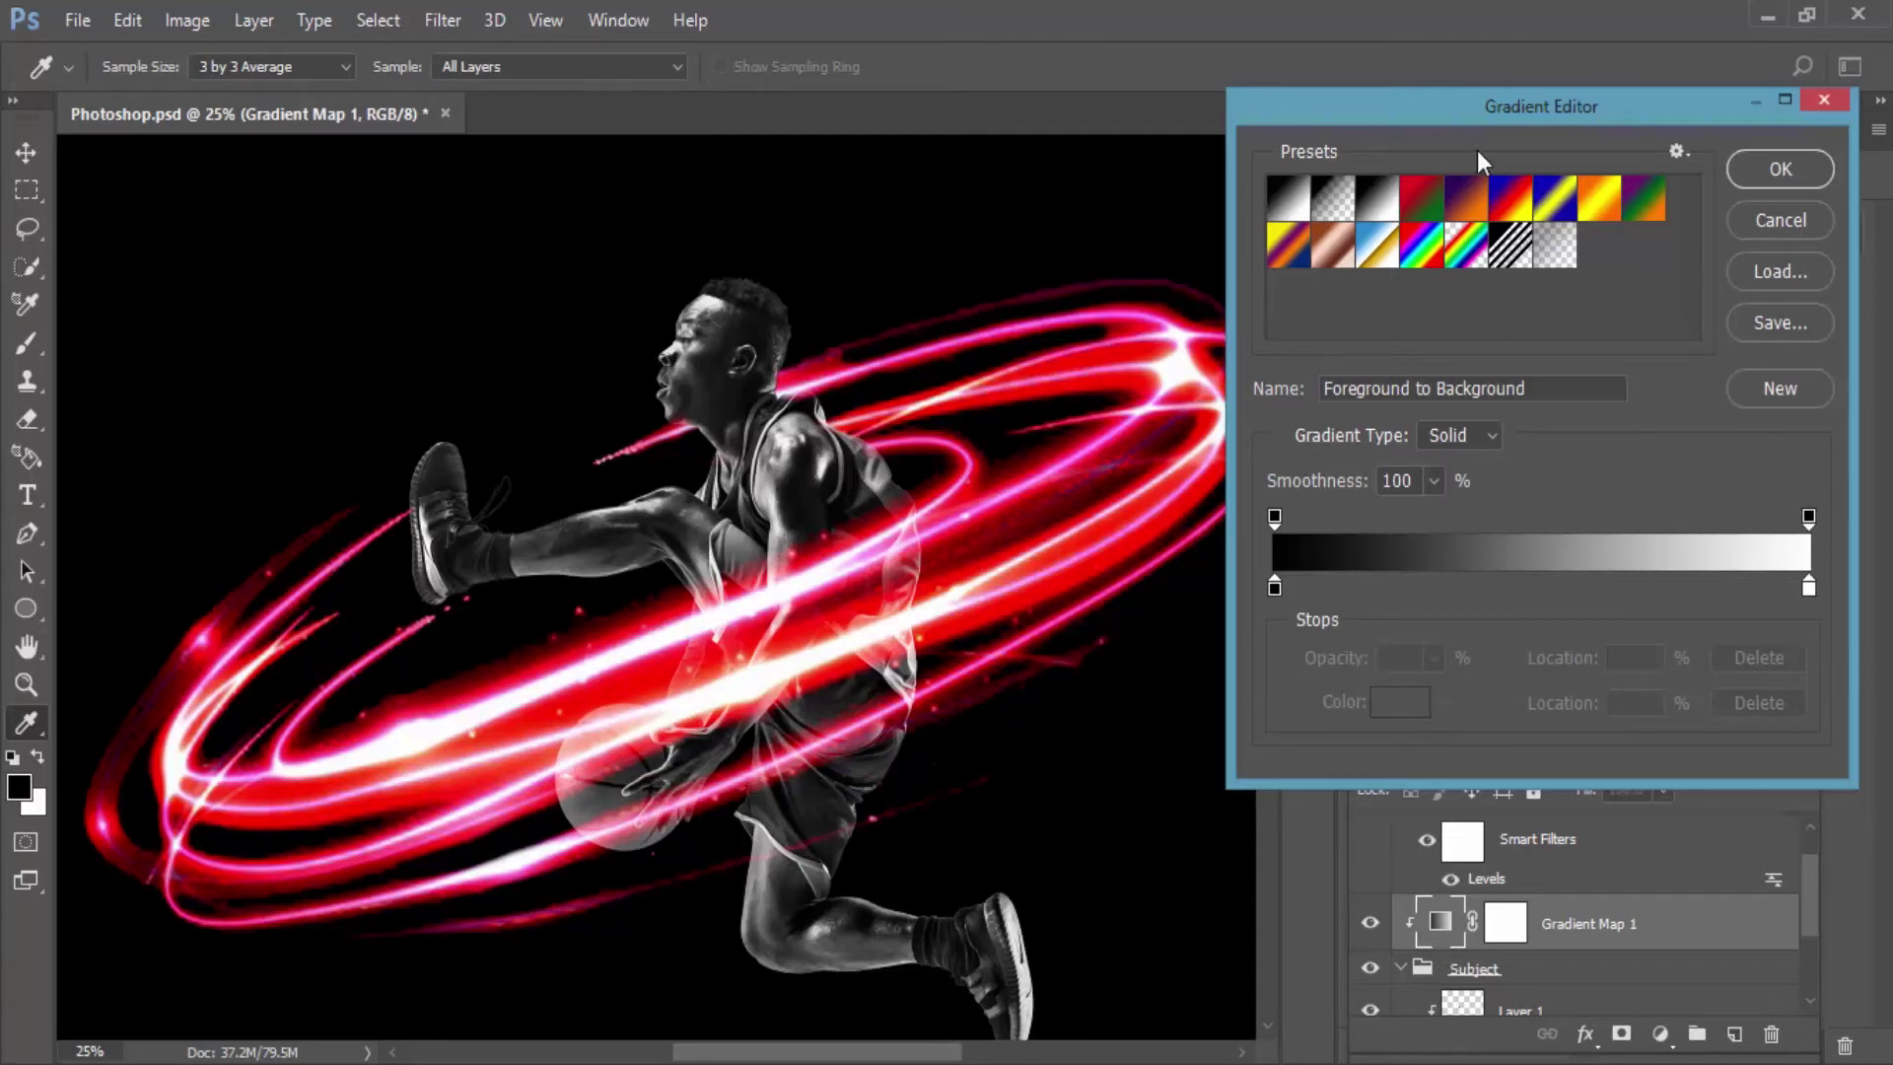
pyautogui.moveTo(1495, 108); pyautogui.dragTo(1505, 93)
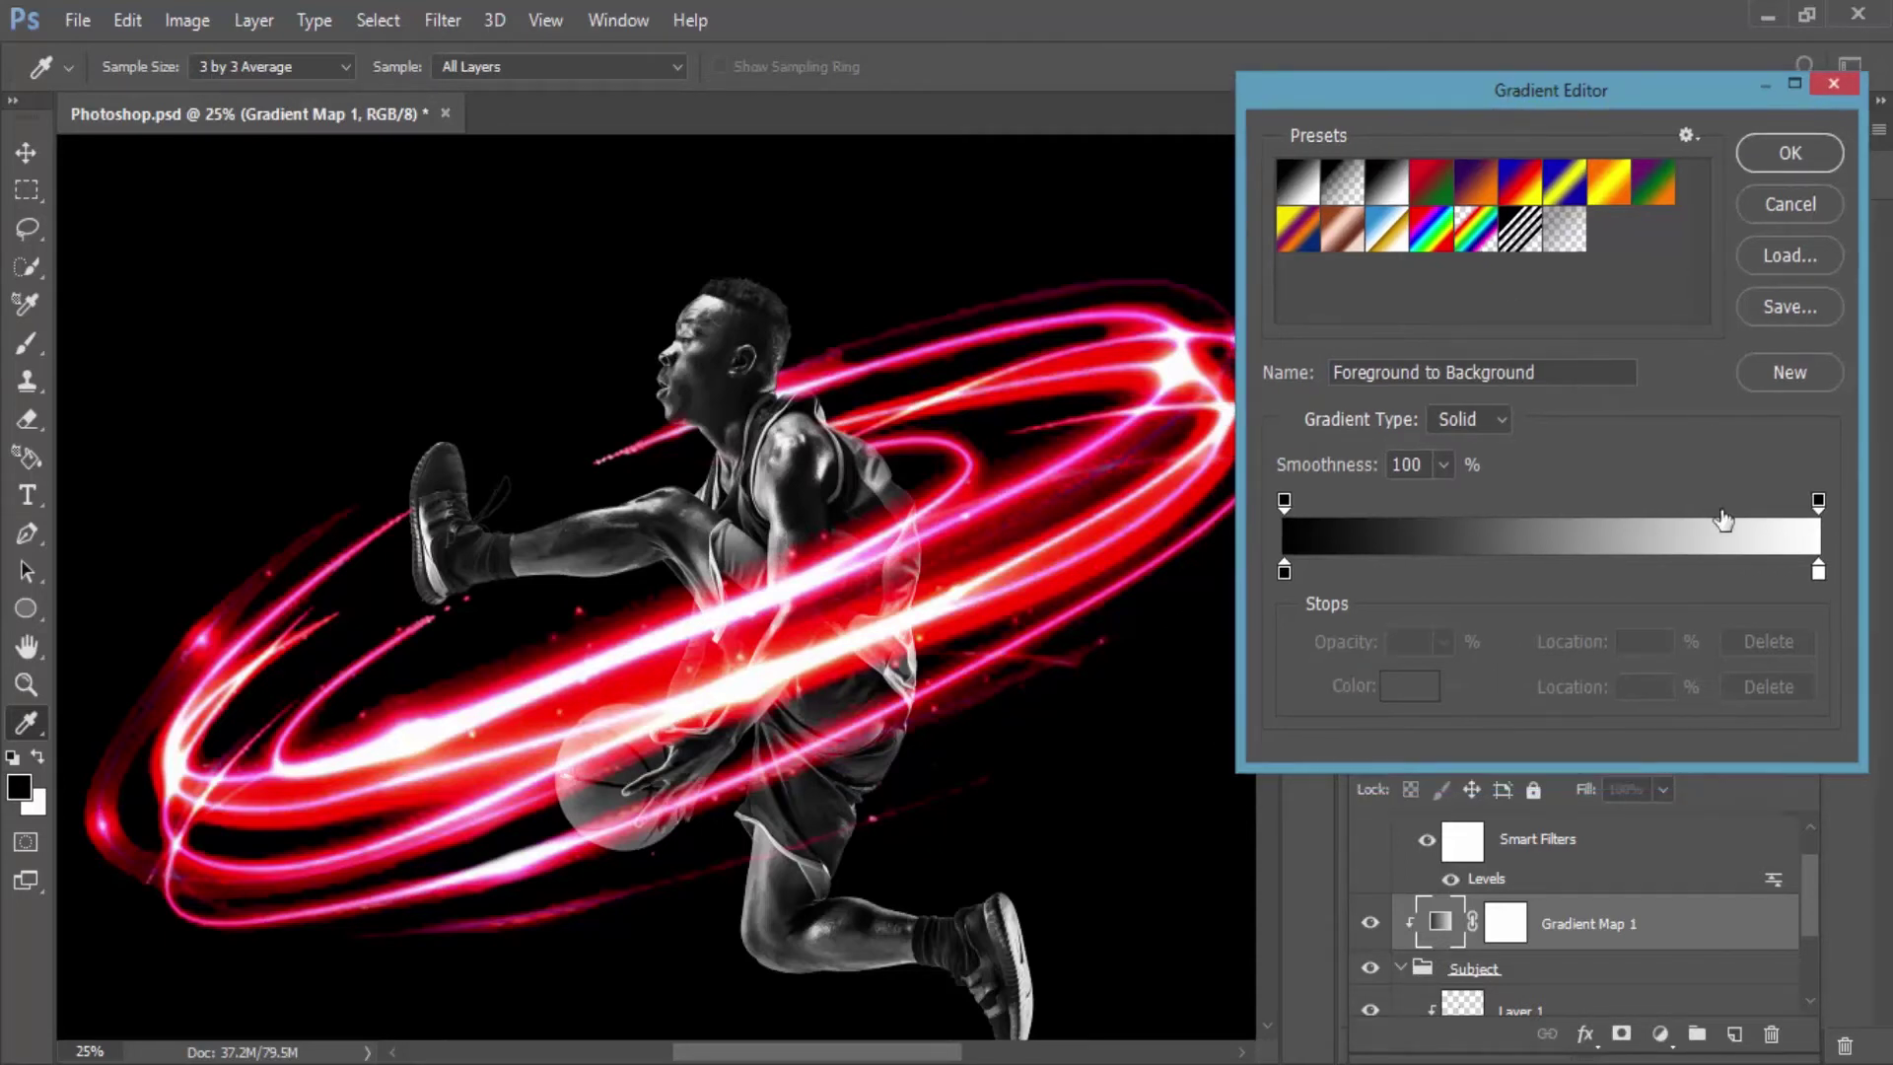
pyautogui.click(1818, 572)
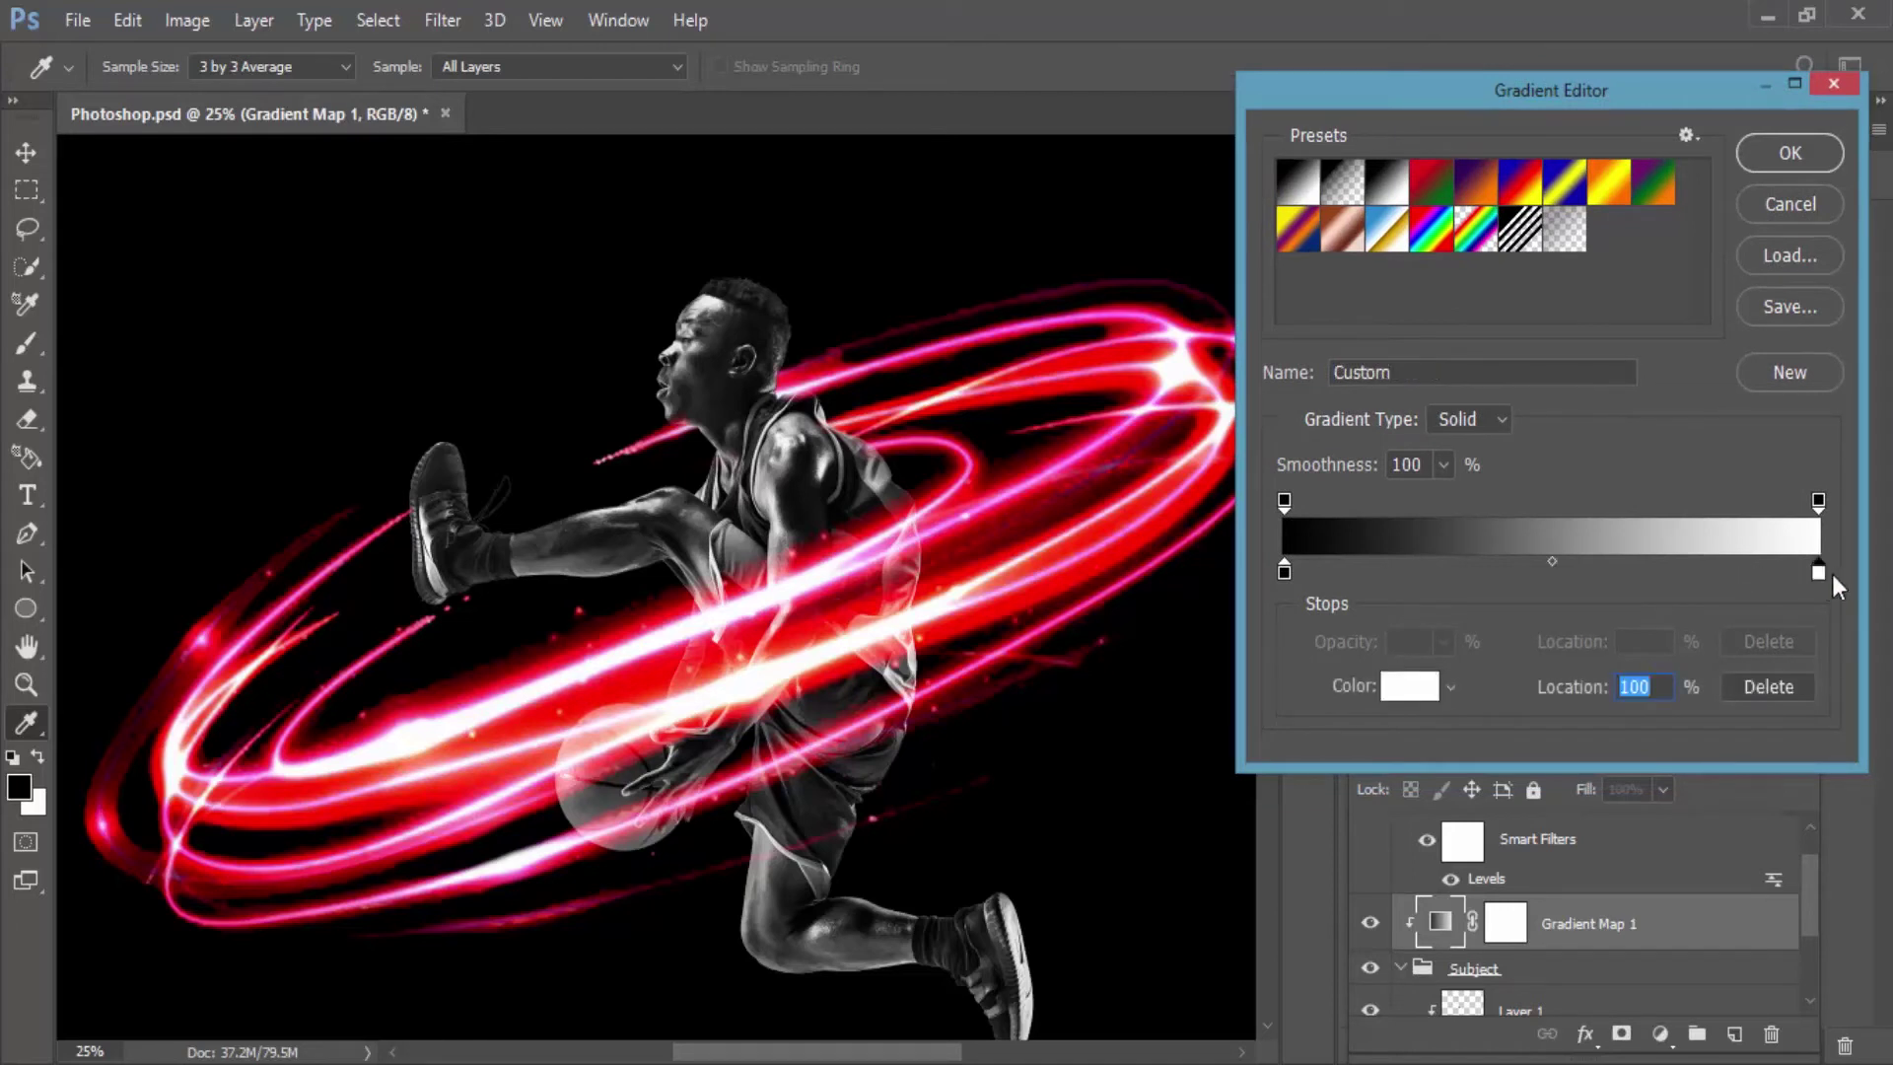
pyautogui.click(1412, 695)
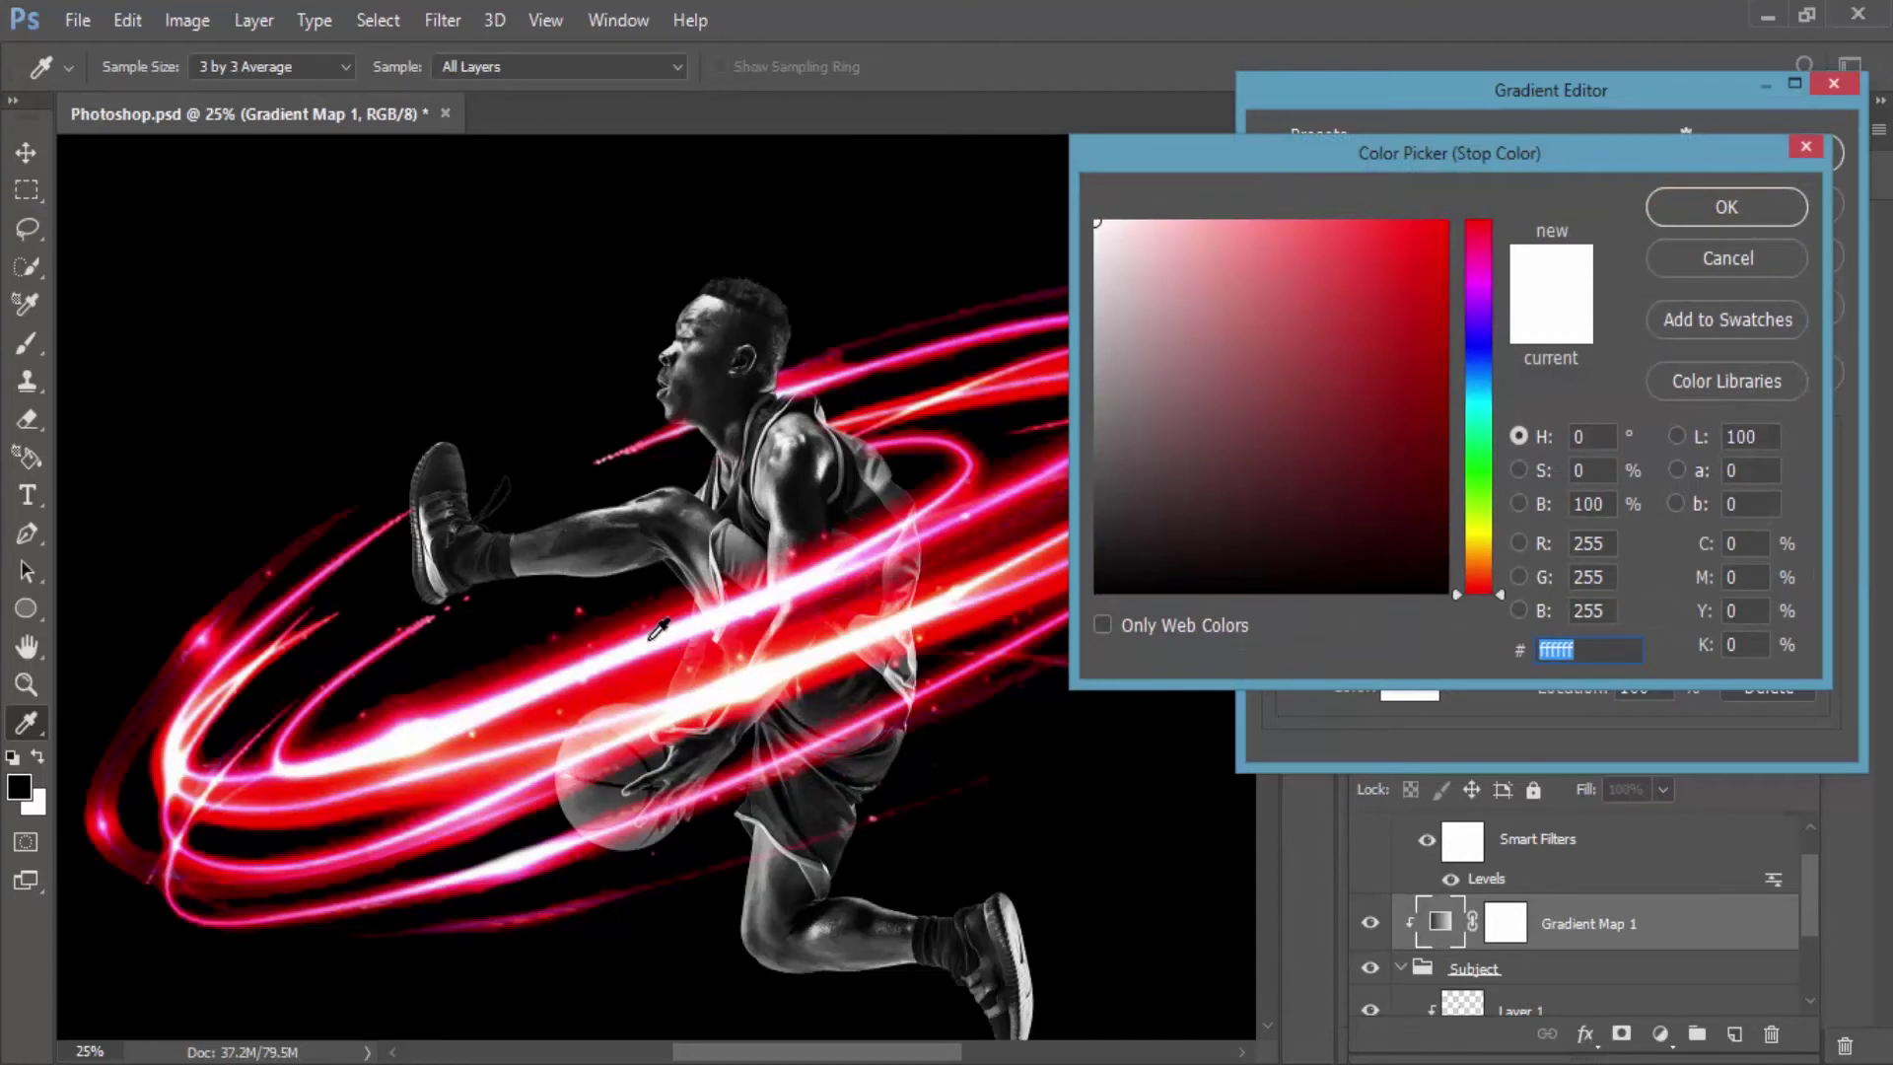
pyautogui.scroll(1, 660, 628)
pyautogui.scroll(1, 660, 628)
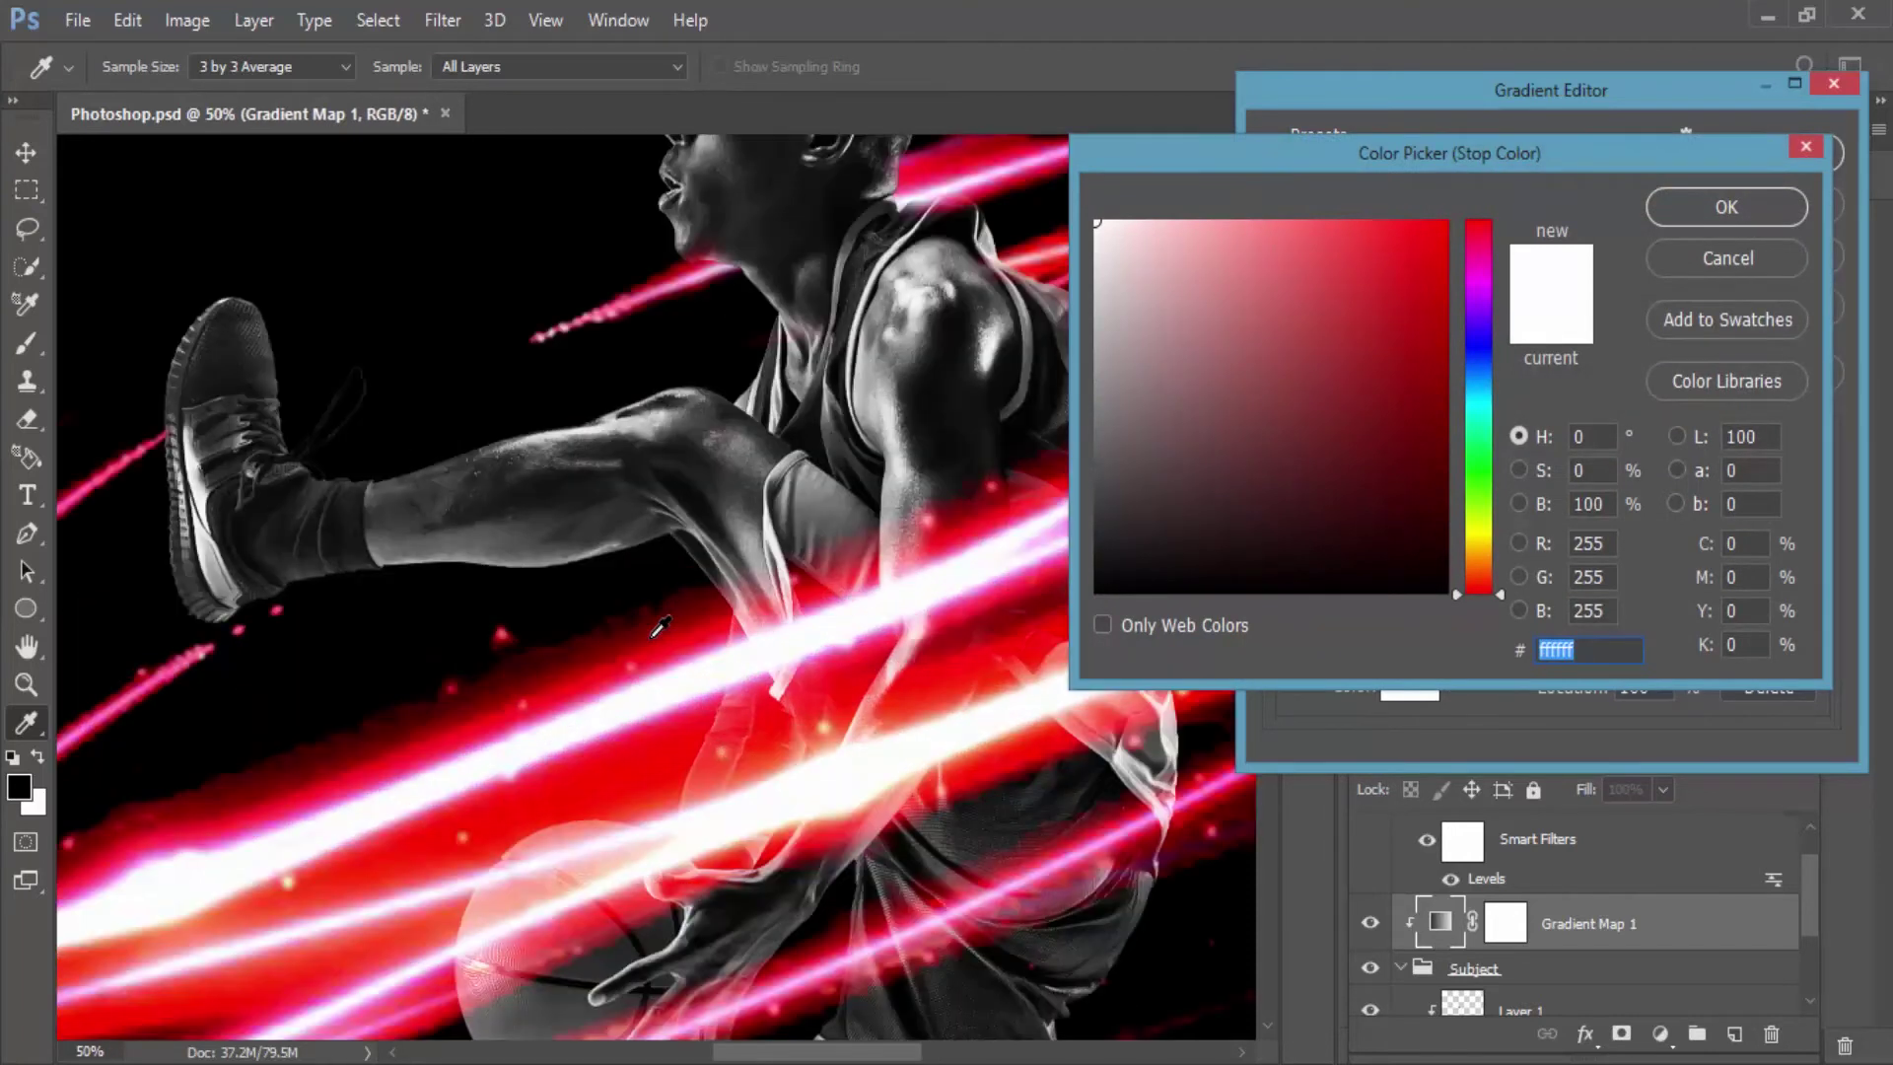
pyautogui.click(679, 680)
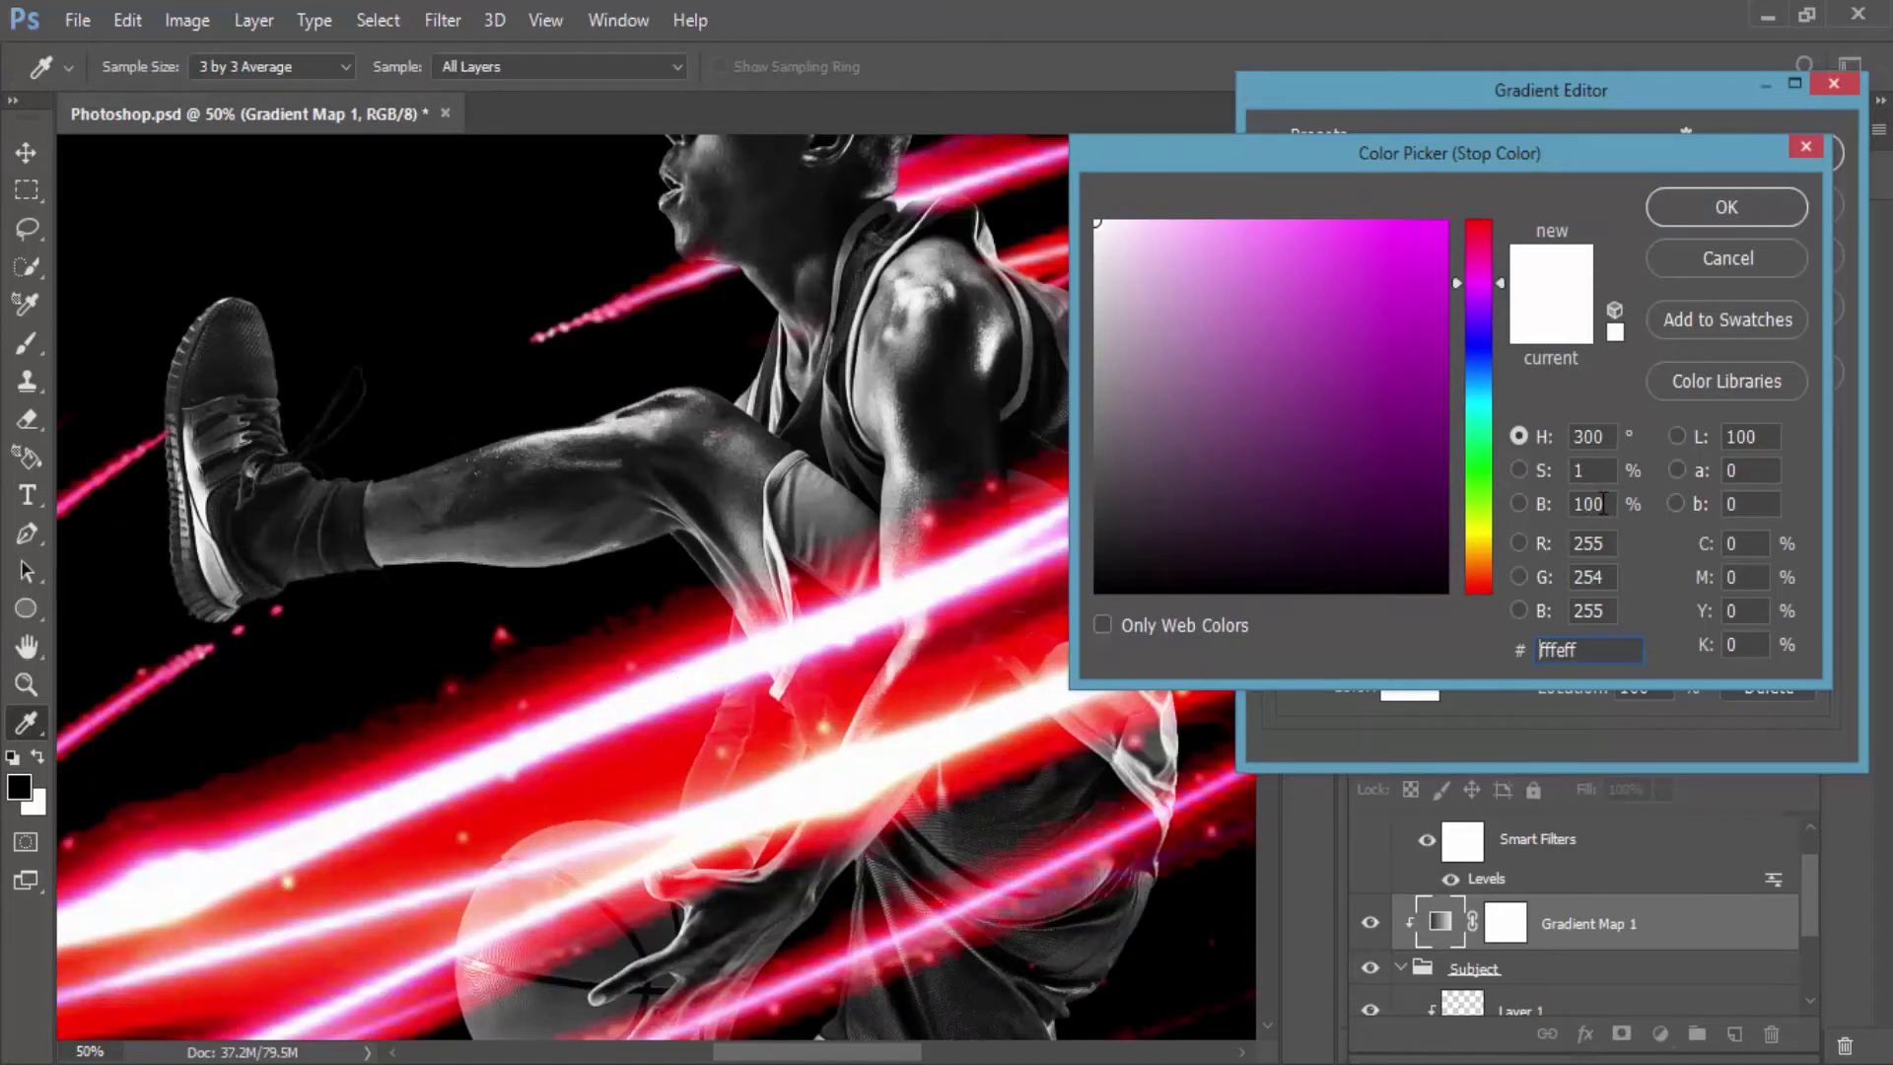
pyautogui.click(1726, 206)
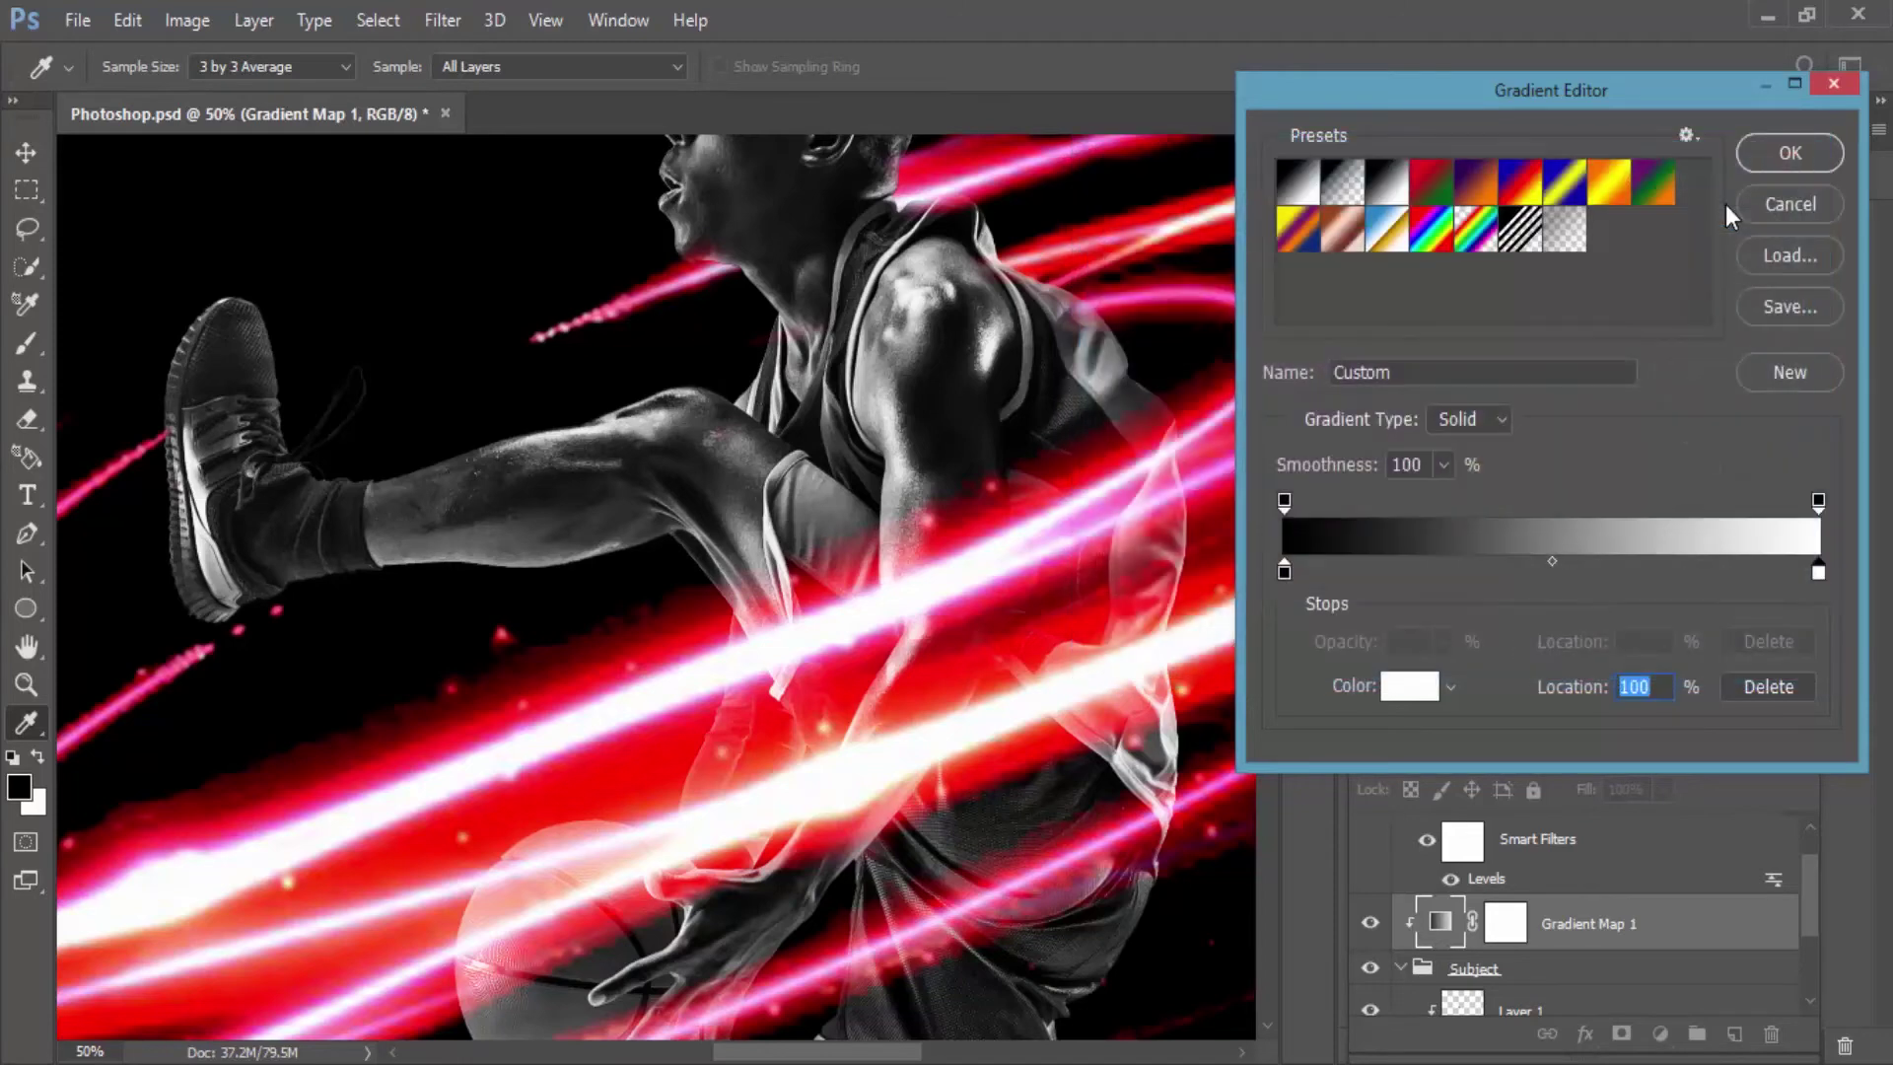
pyautogui.click(1285, 571)
pyautogui.click(1410, 690)
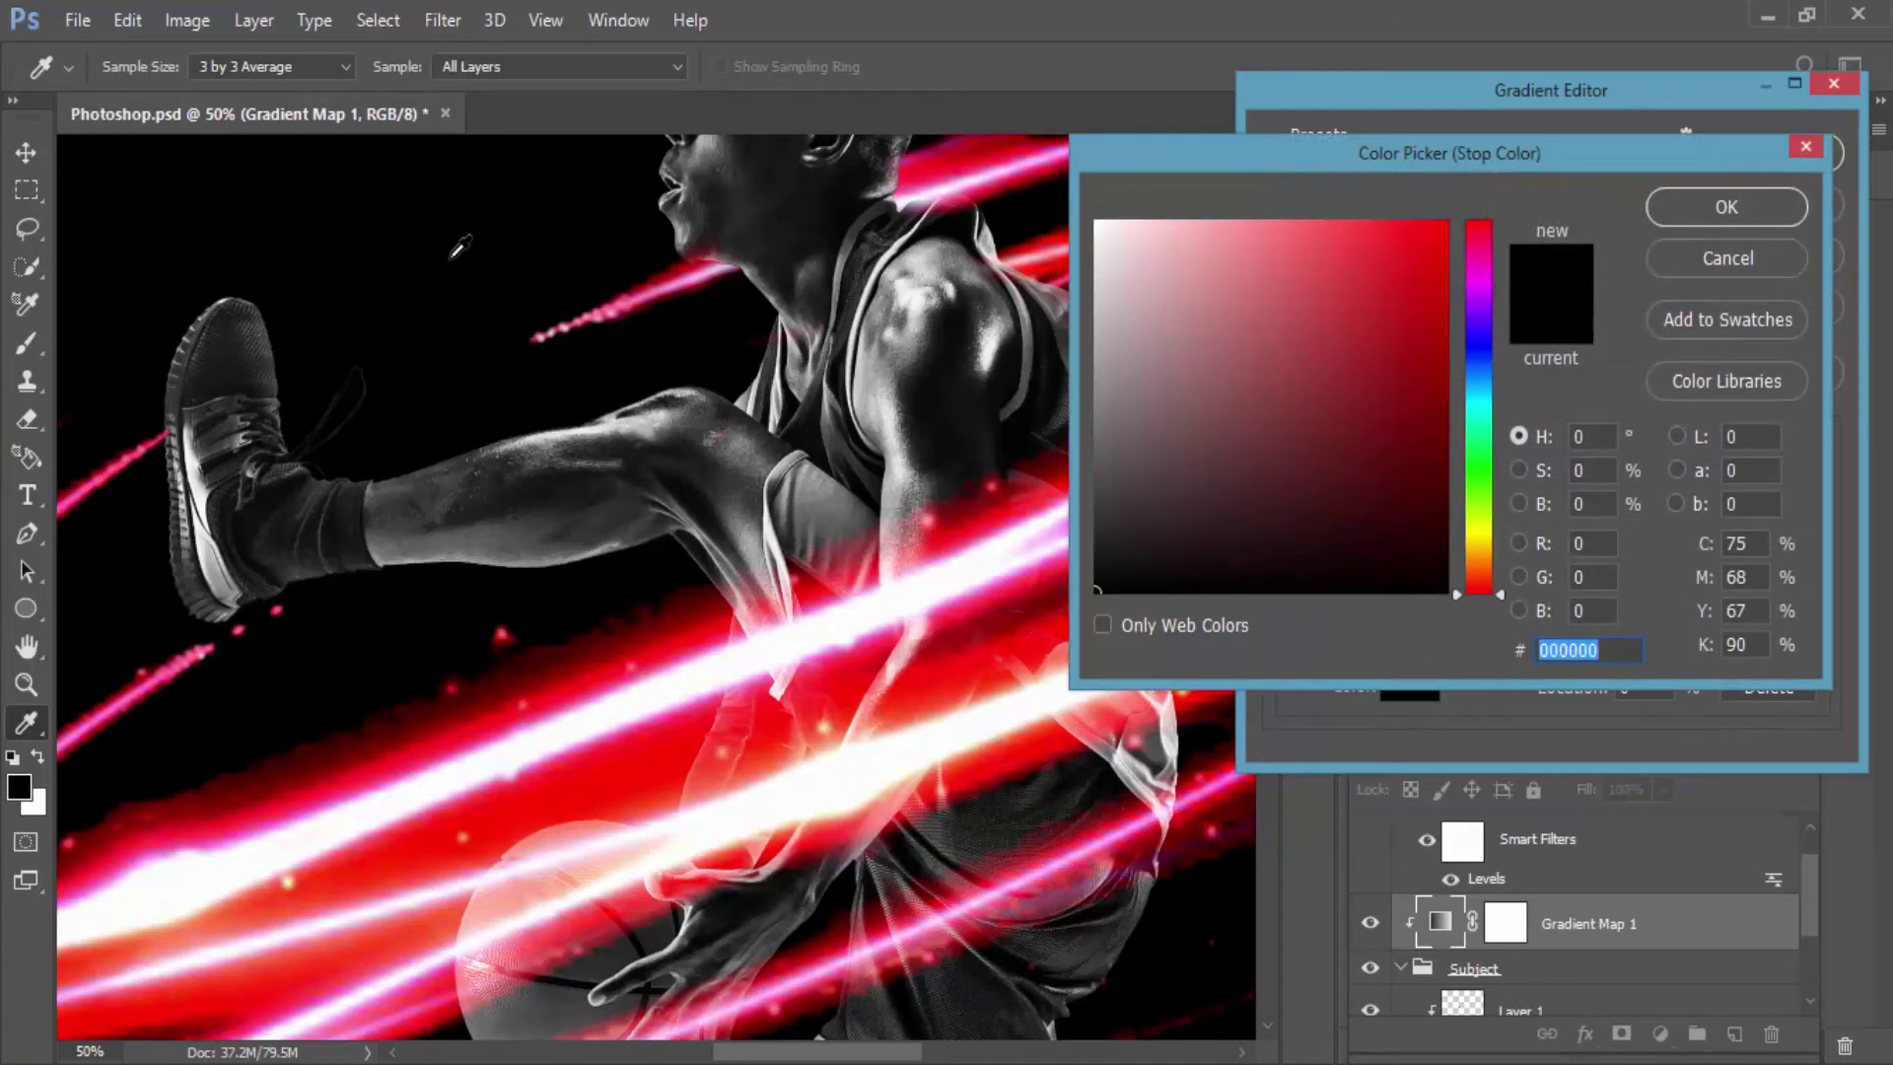
pyautogui.click(1708, 204)
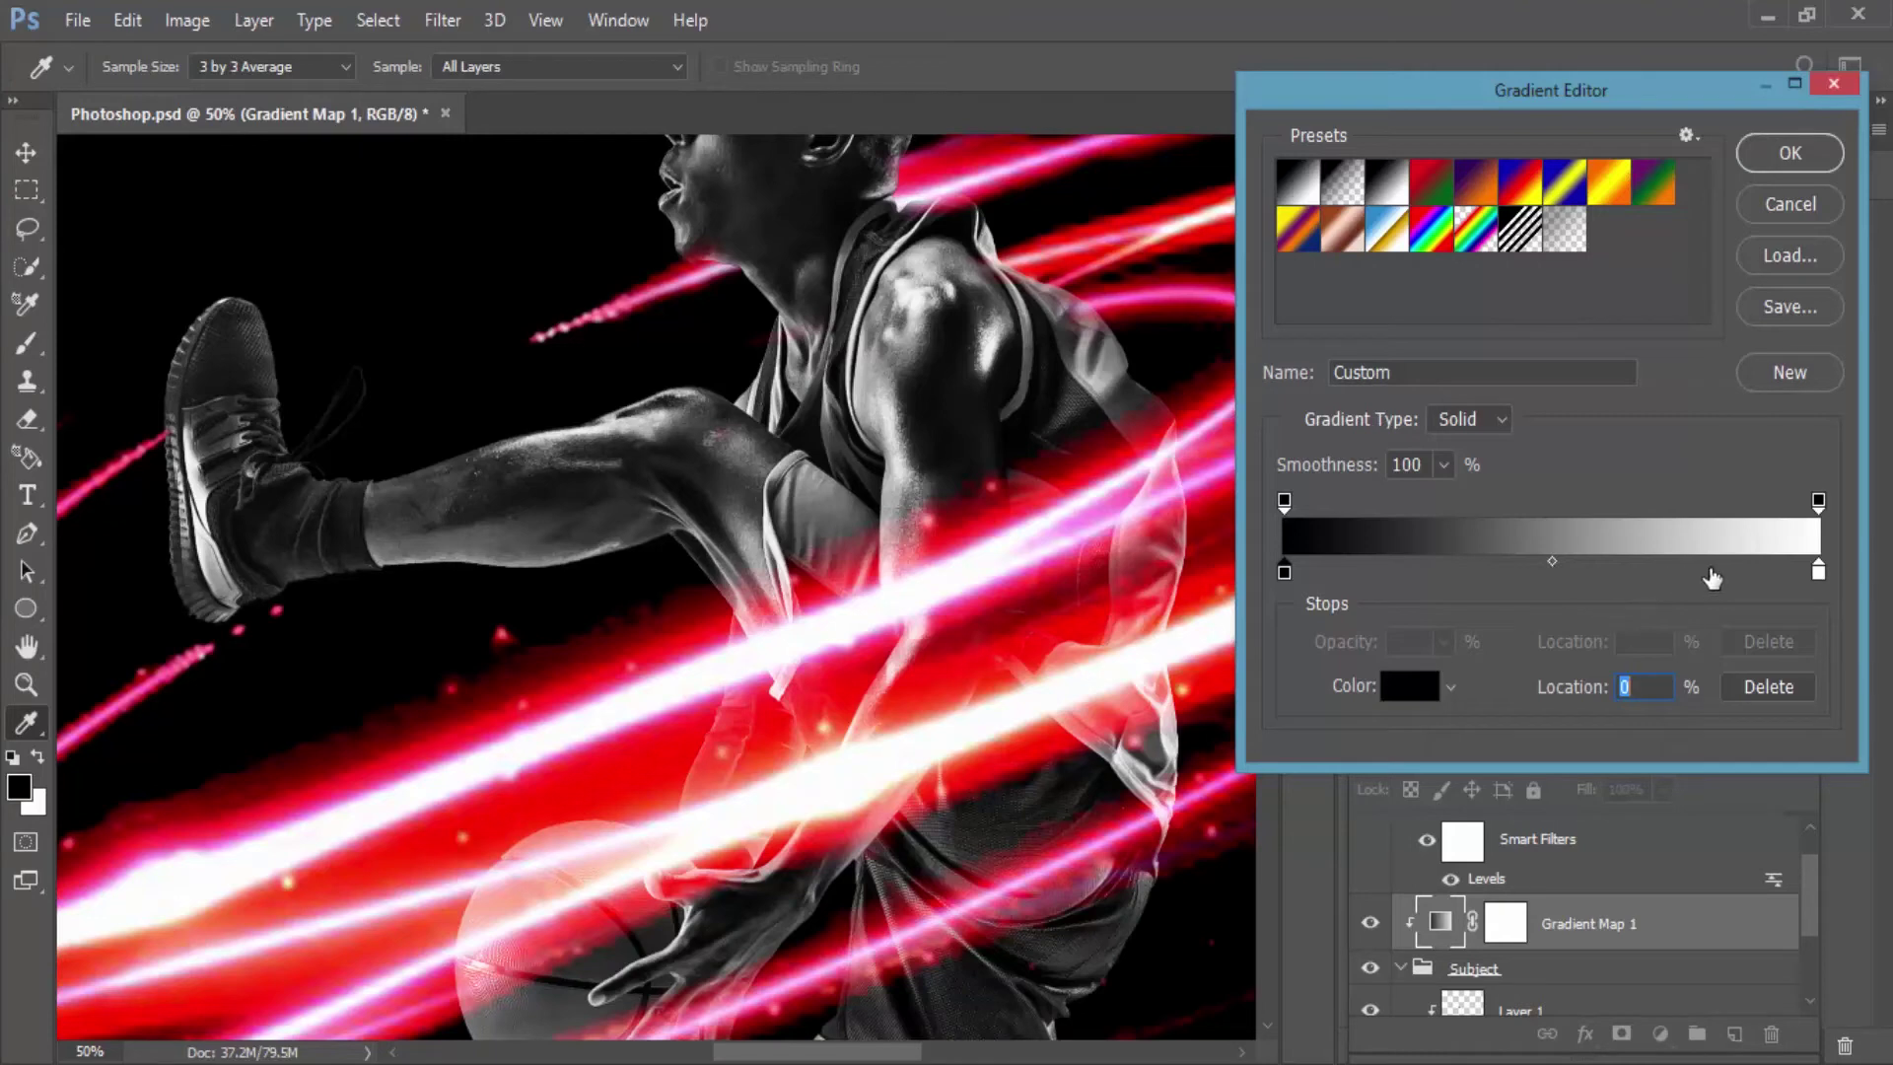
pyautogui.click(1713, 579)
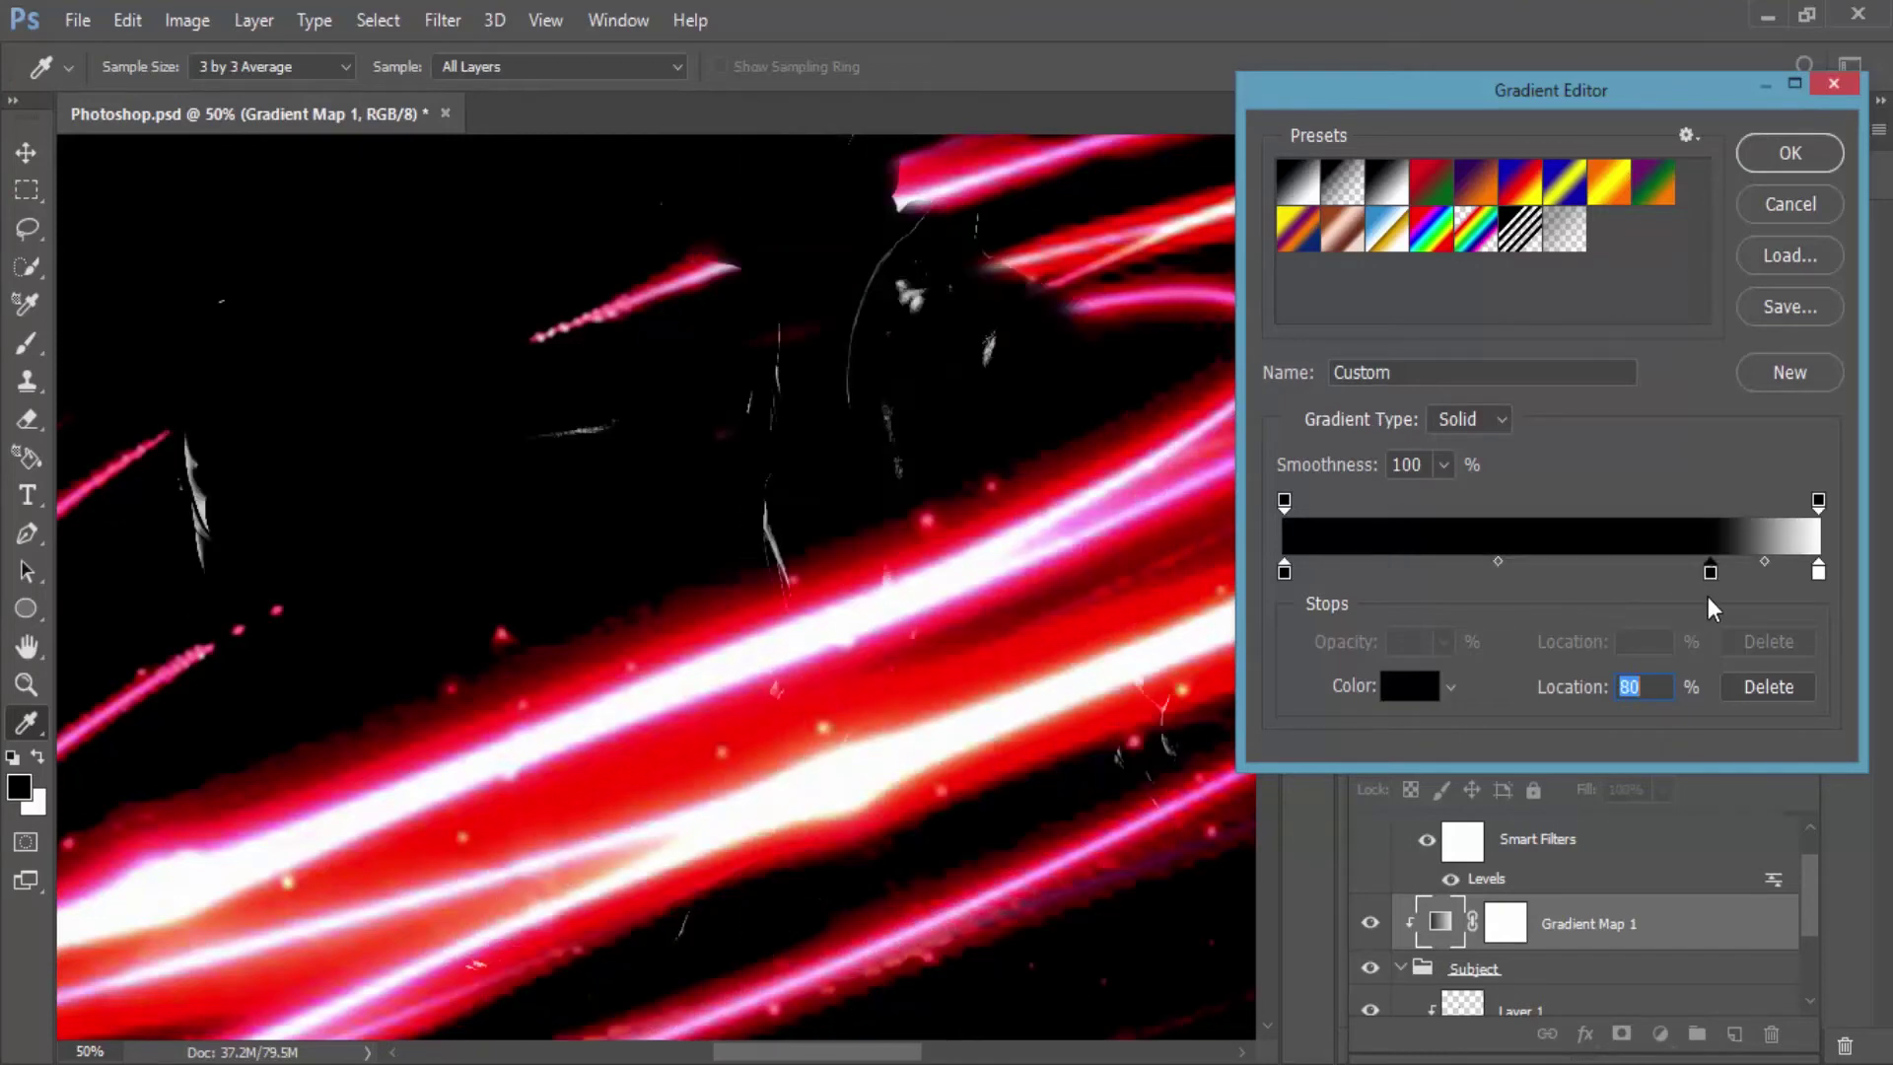
# Step: Give the new 80% stop a bright red sampled from the streaks, location 81%
pyautogui.click(1405, 690)
pyautogui.click(700, 612)
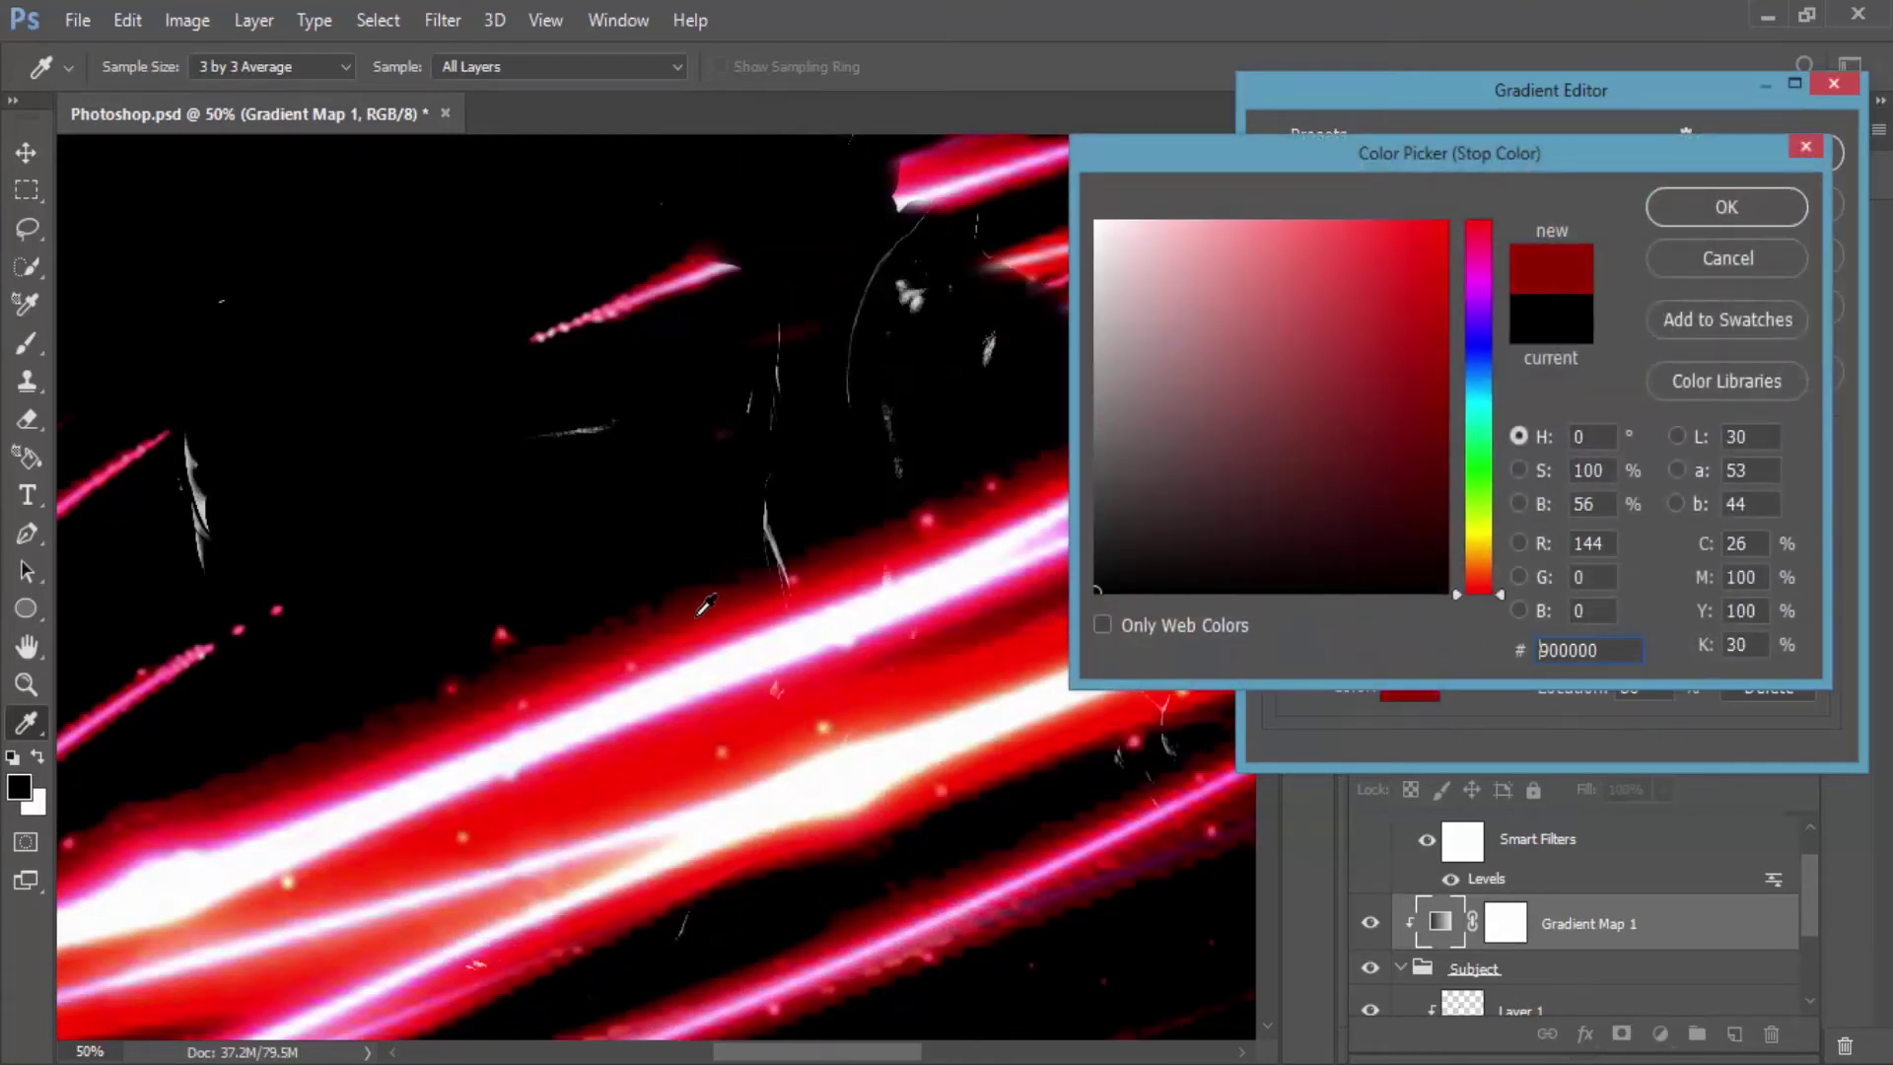
pyautogui.click(1726, 259)
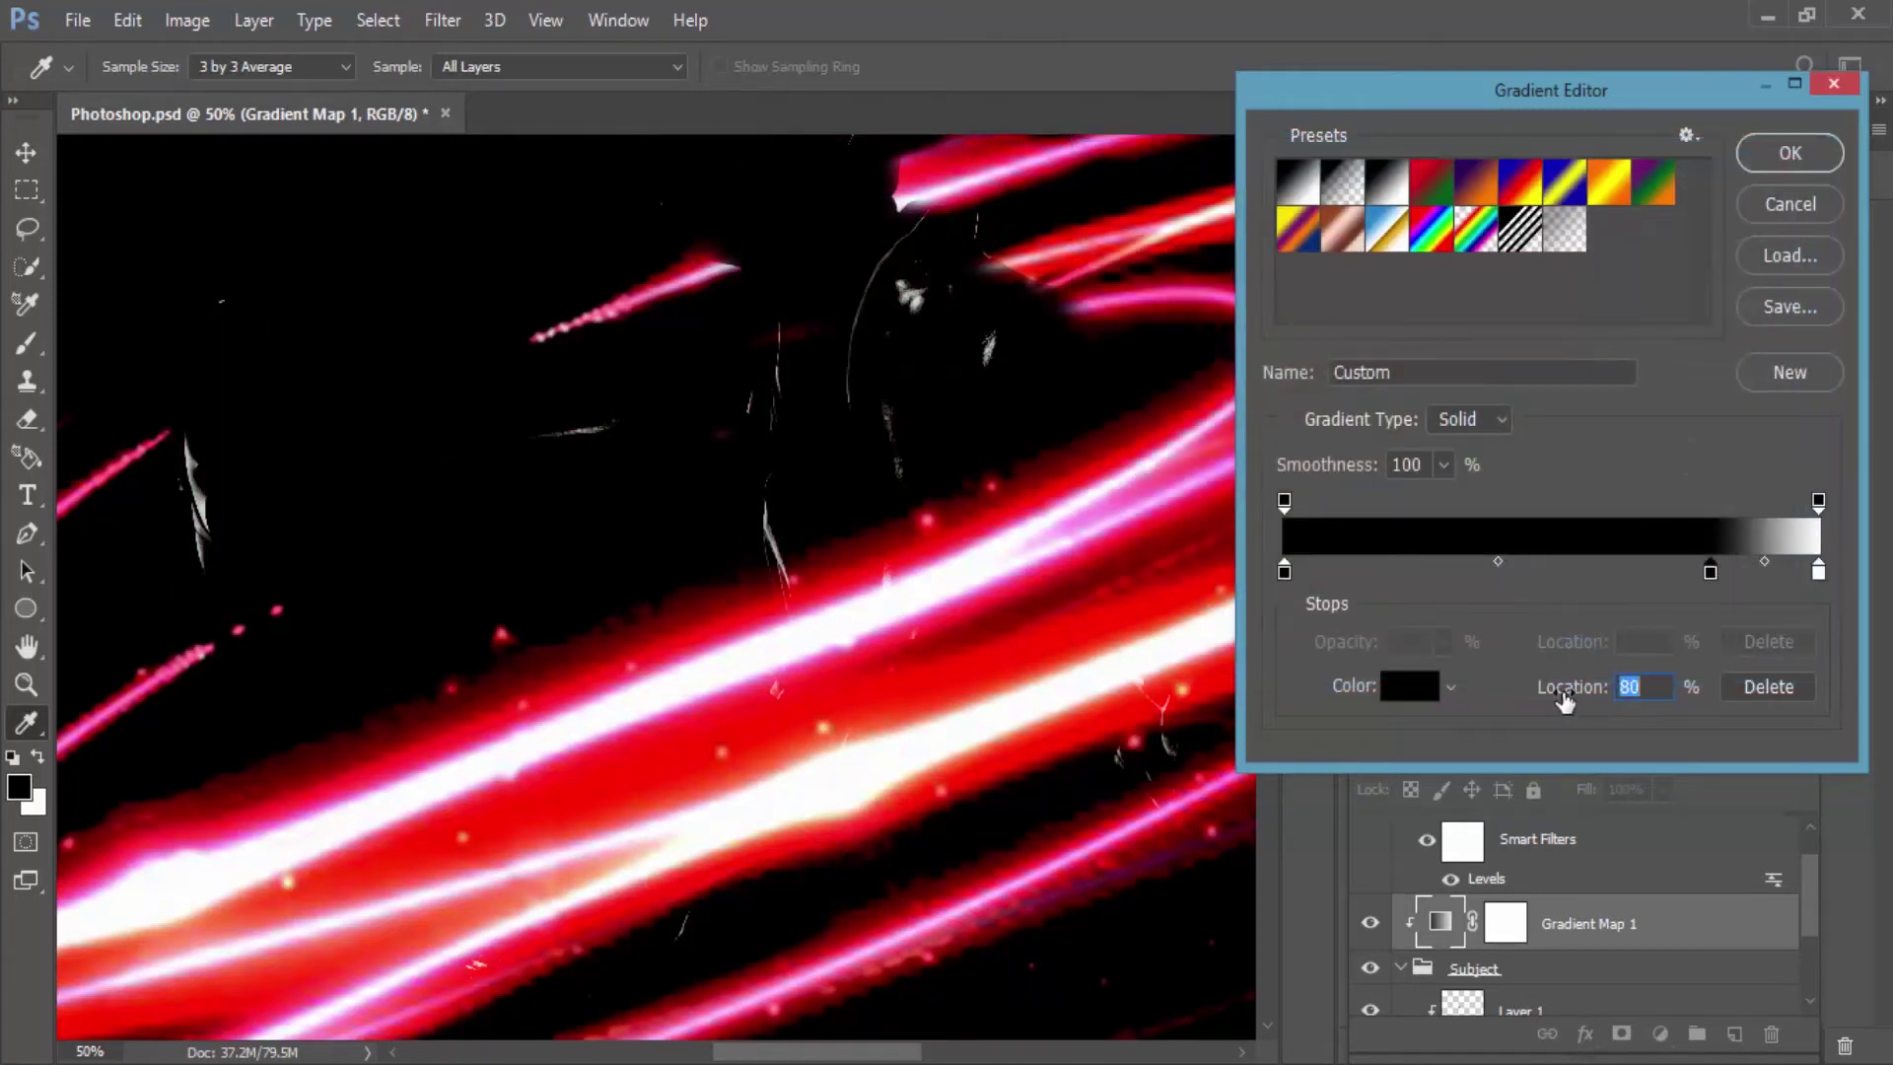
pyautogui.click(1420, 690)
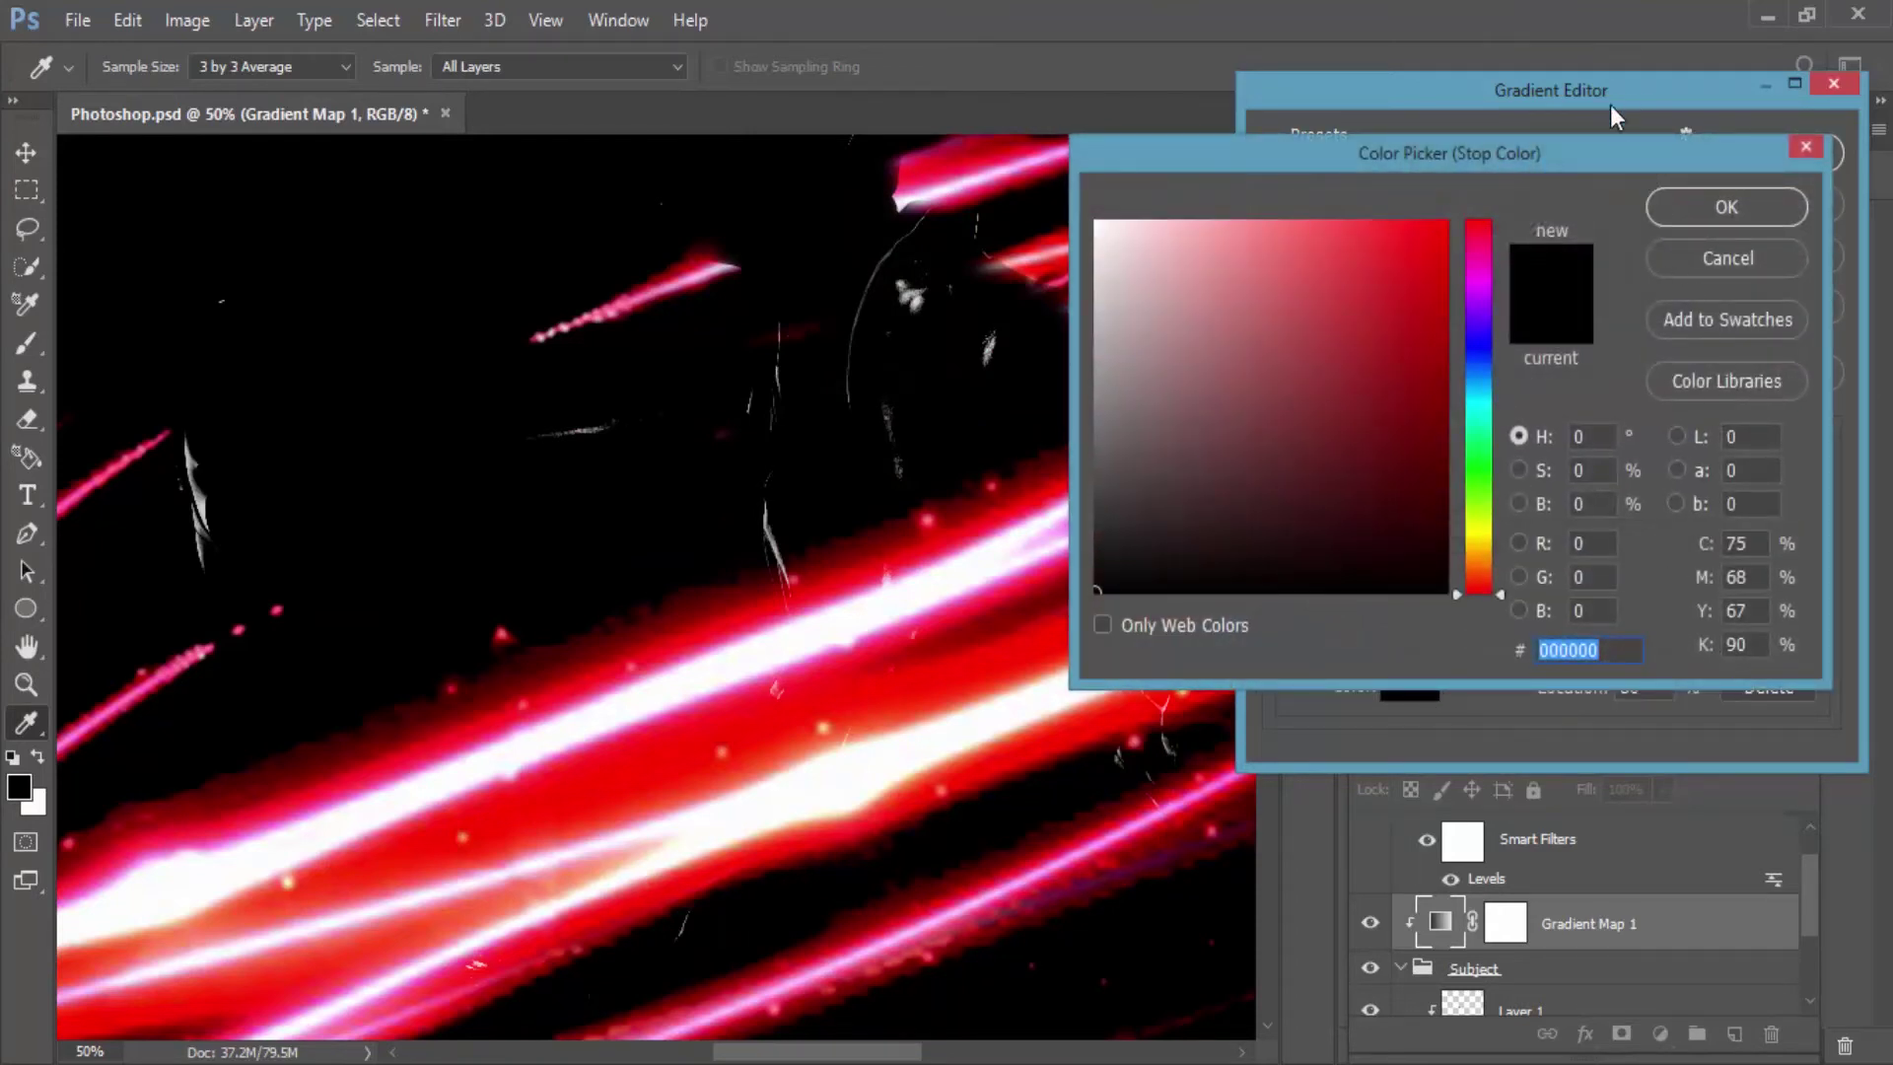
pyautogui.moveTo(1622, 153); pyautogui.dragTo(1607, 73)
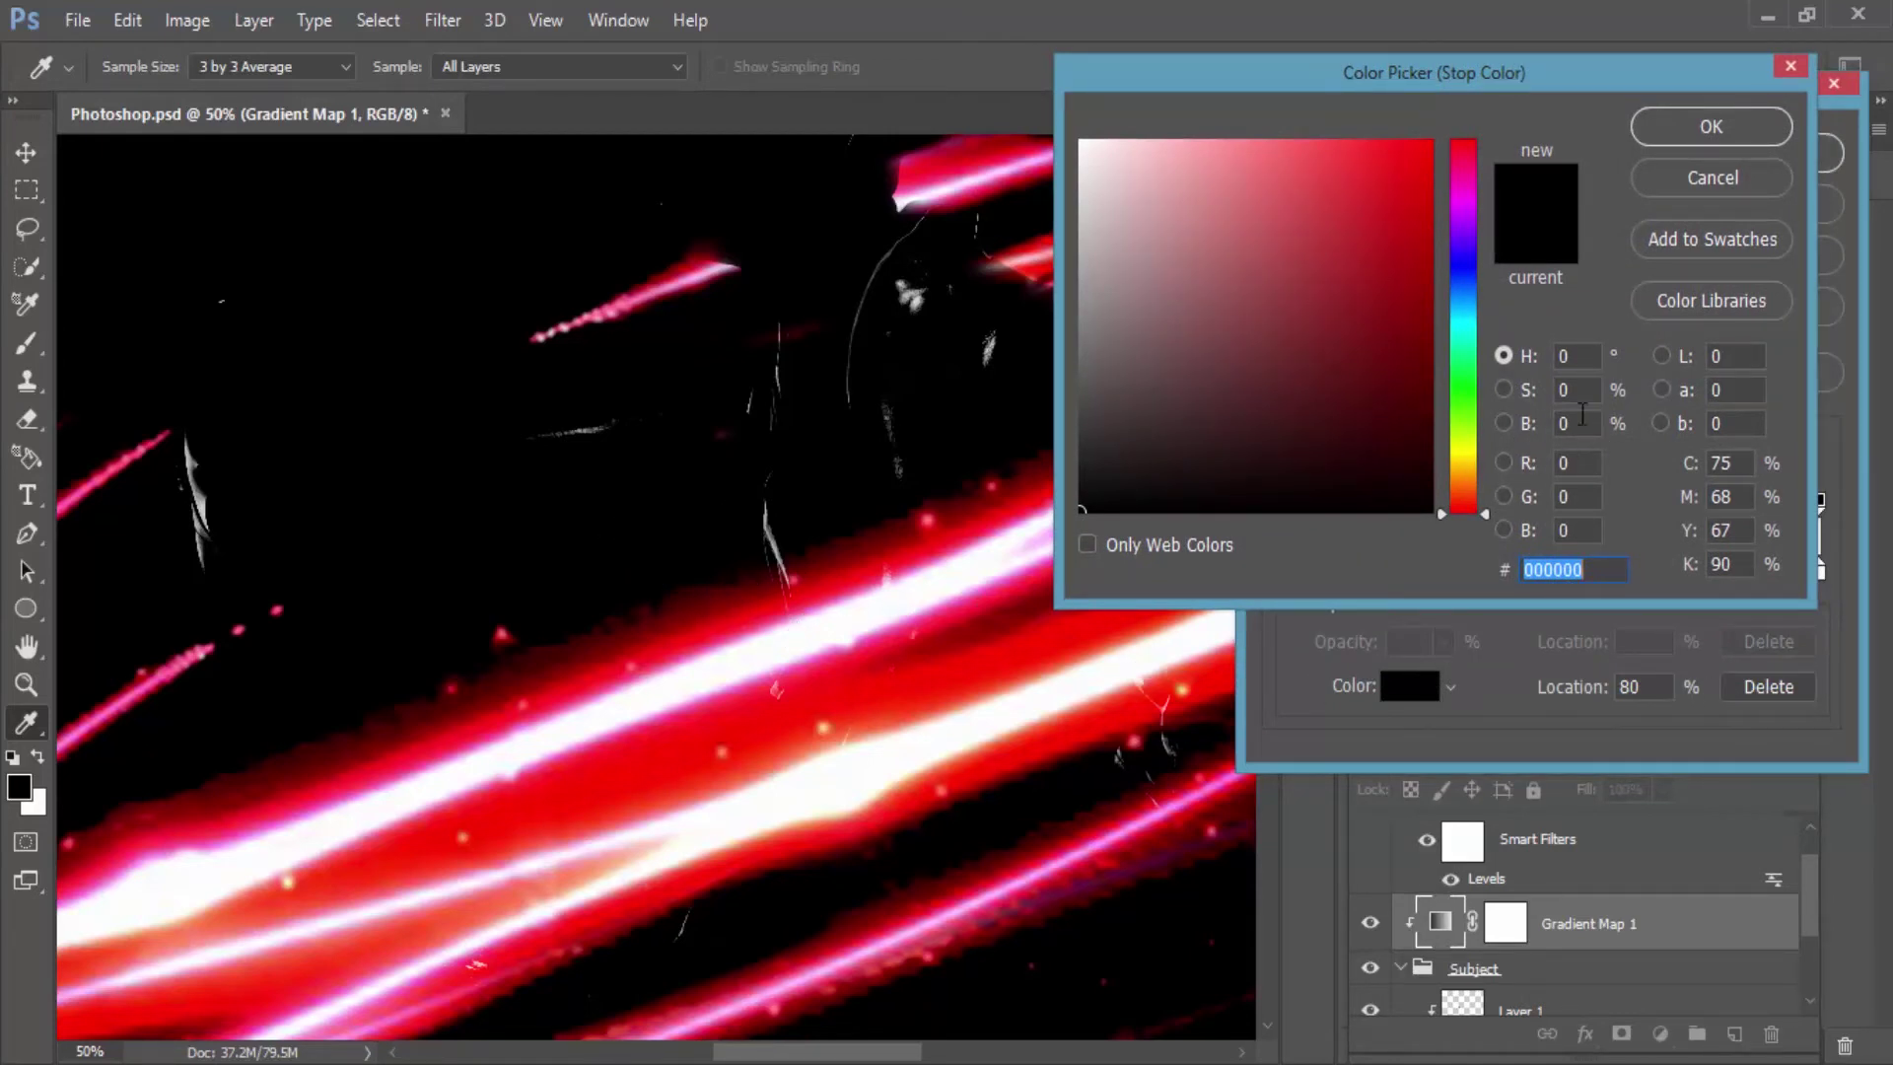
pyautogui.write('830000')
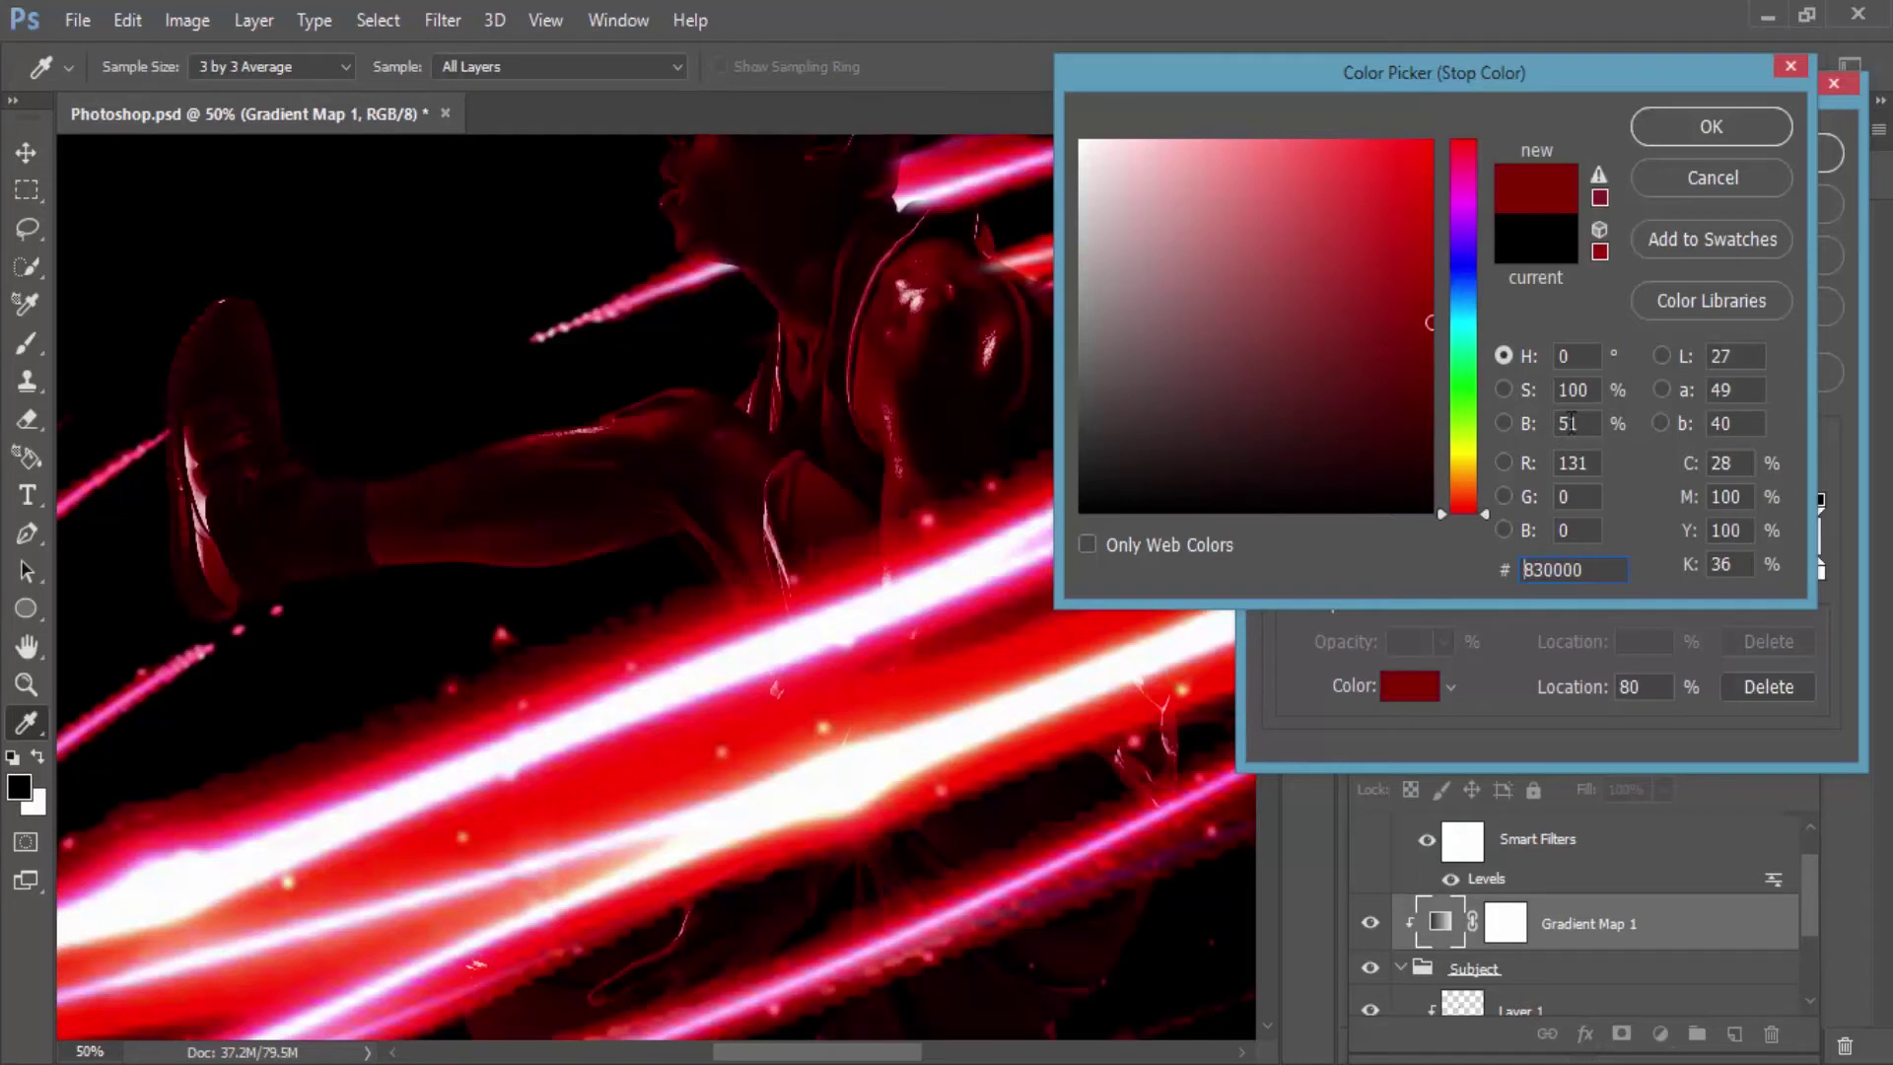
pyautogui.moveTo(747, 599); pyautogui.dragTo(714, 614)
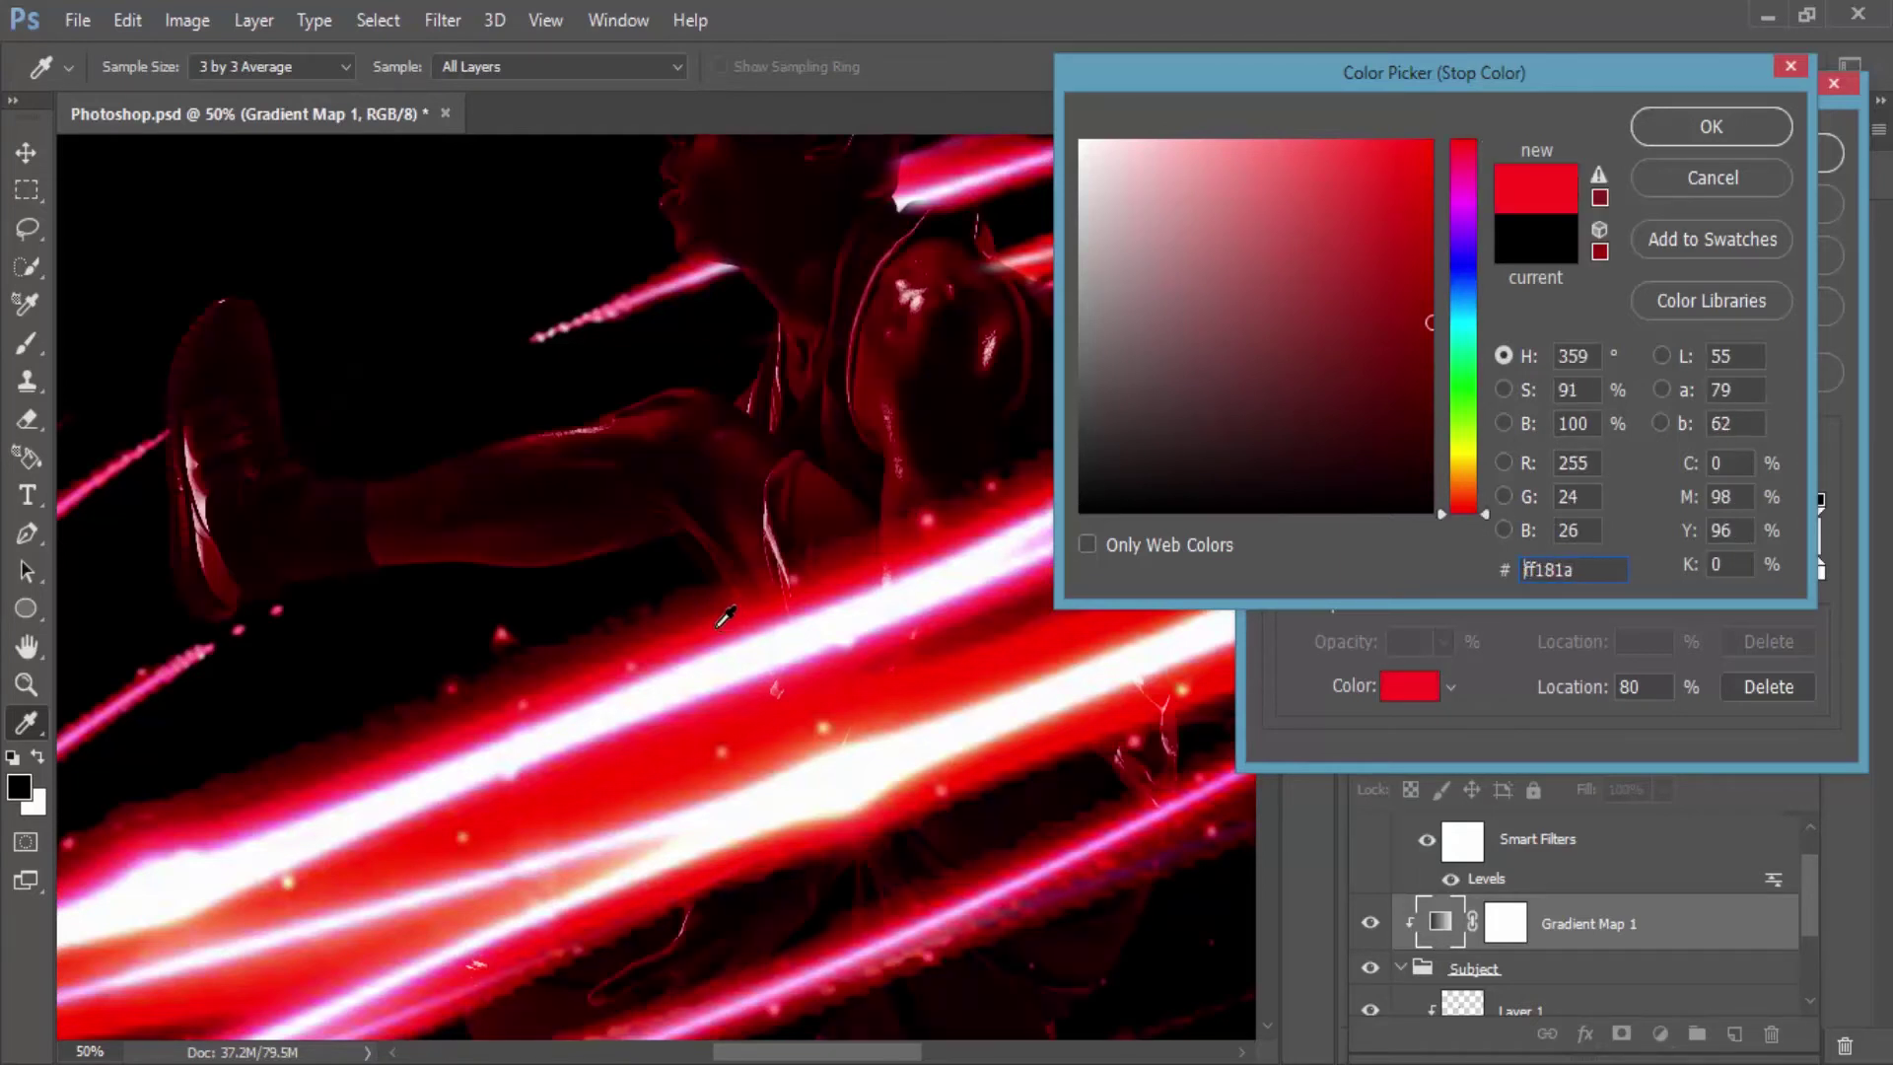
pyautogui.click(713, 613)
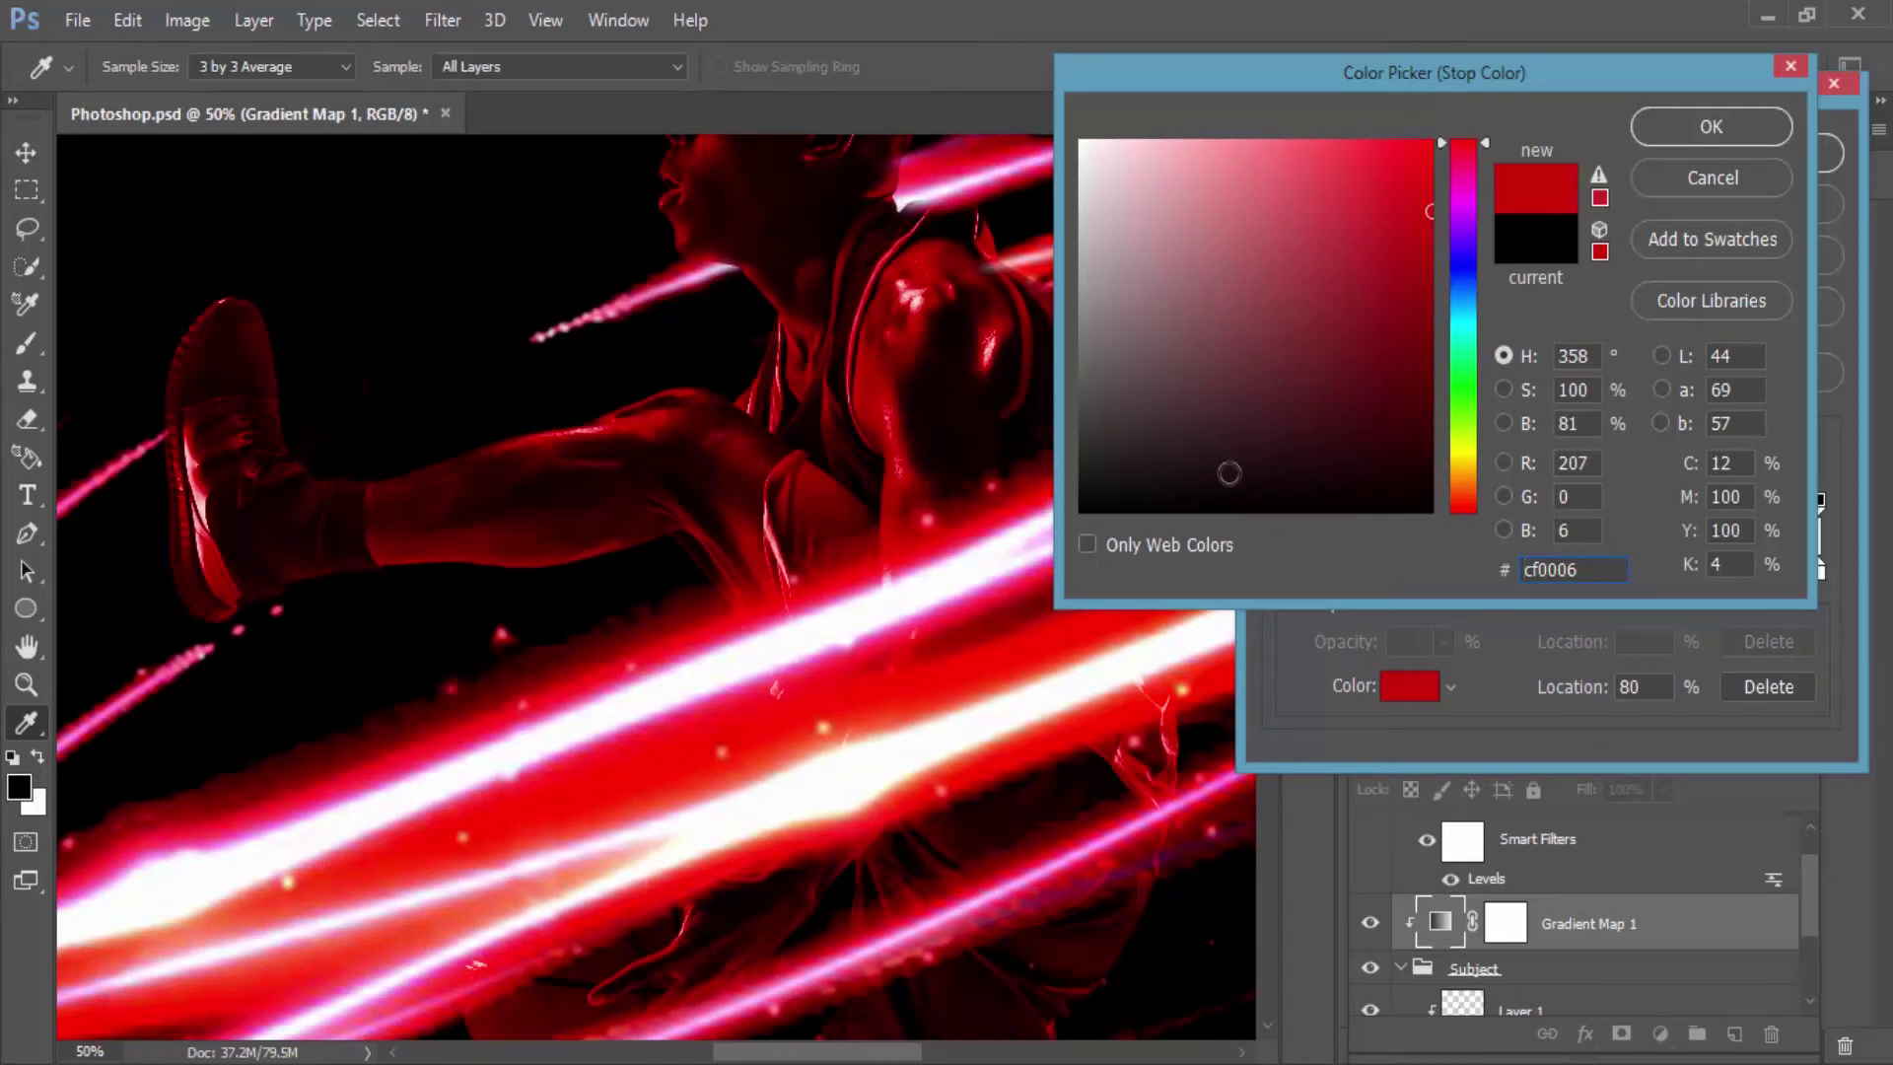
pyautogui.click(1741, 126)
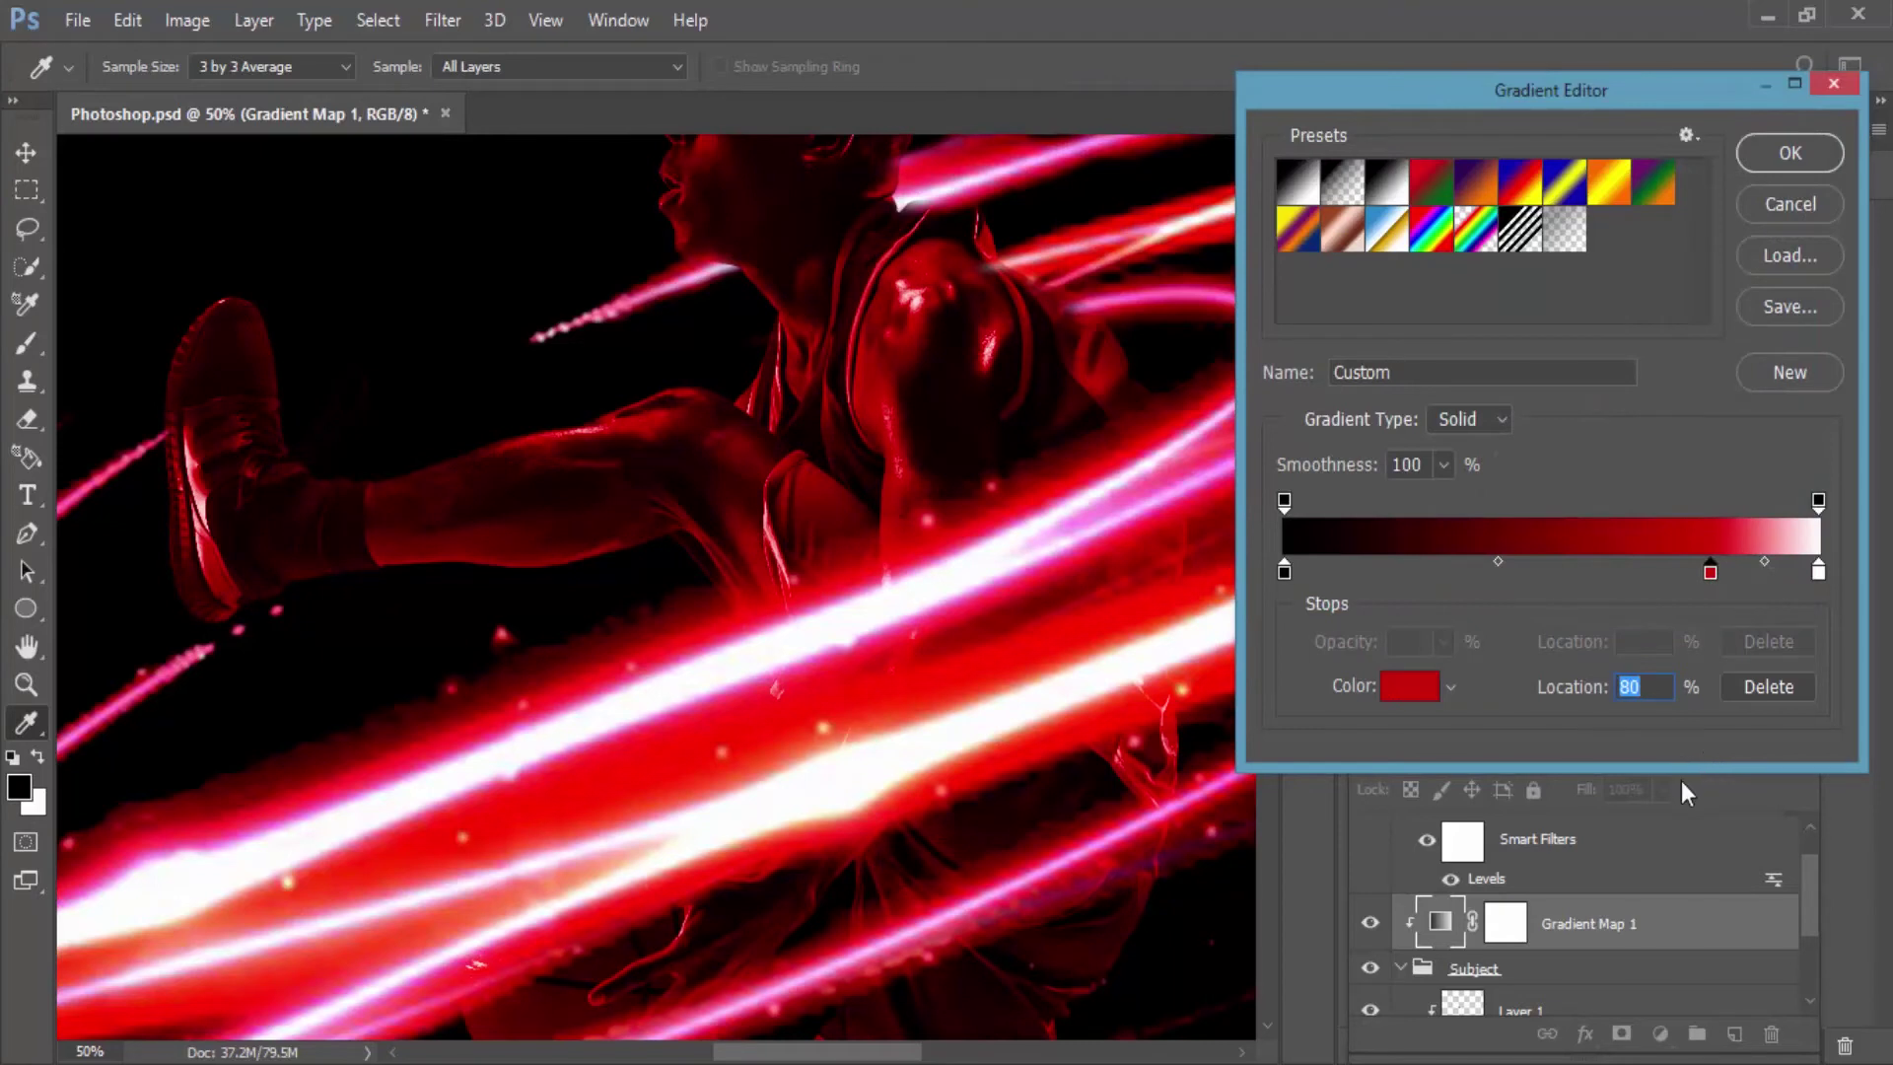
pyautogui.write('81')
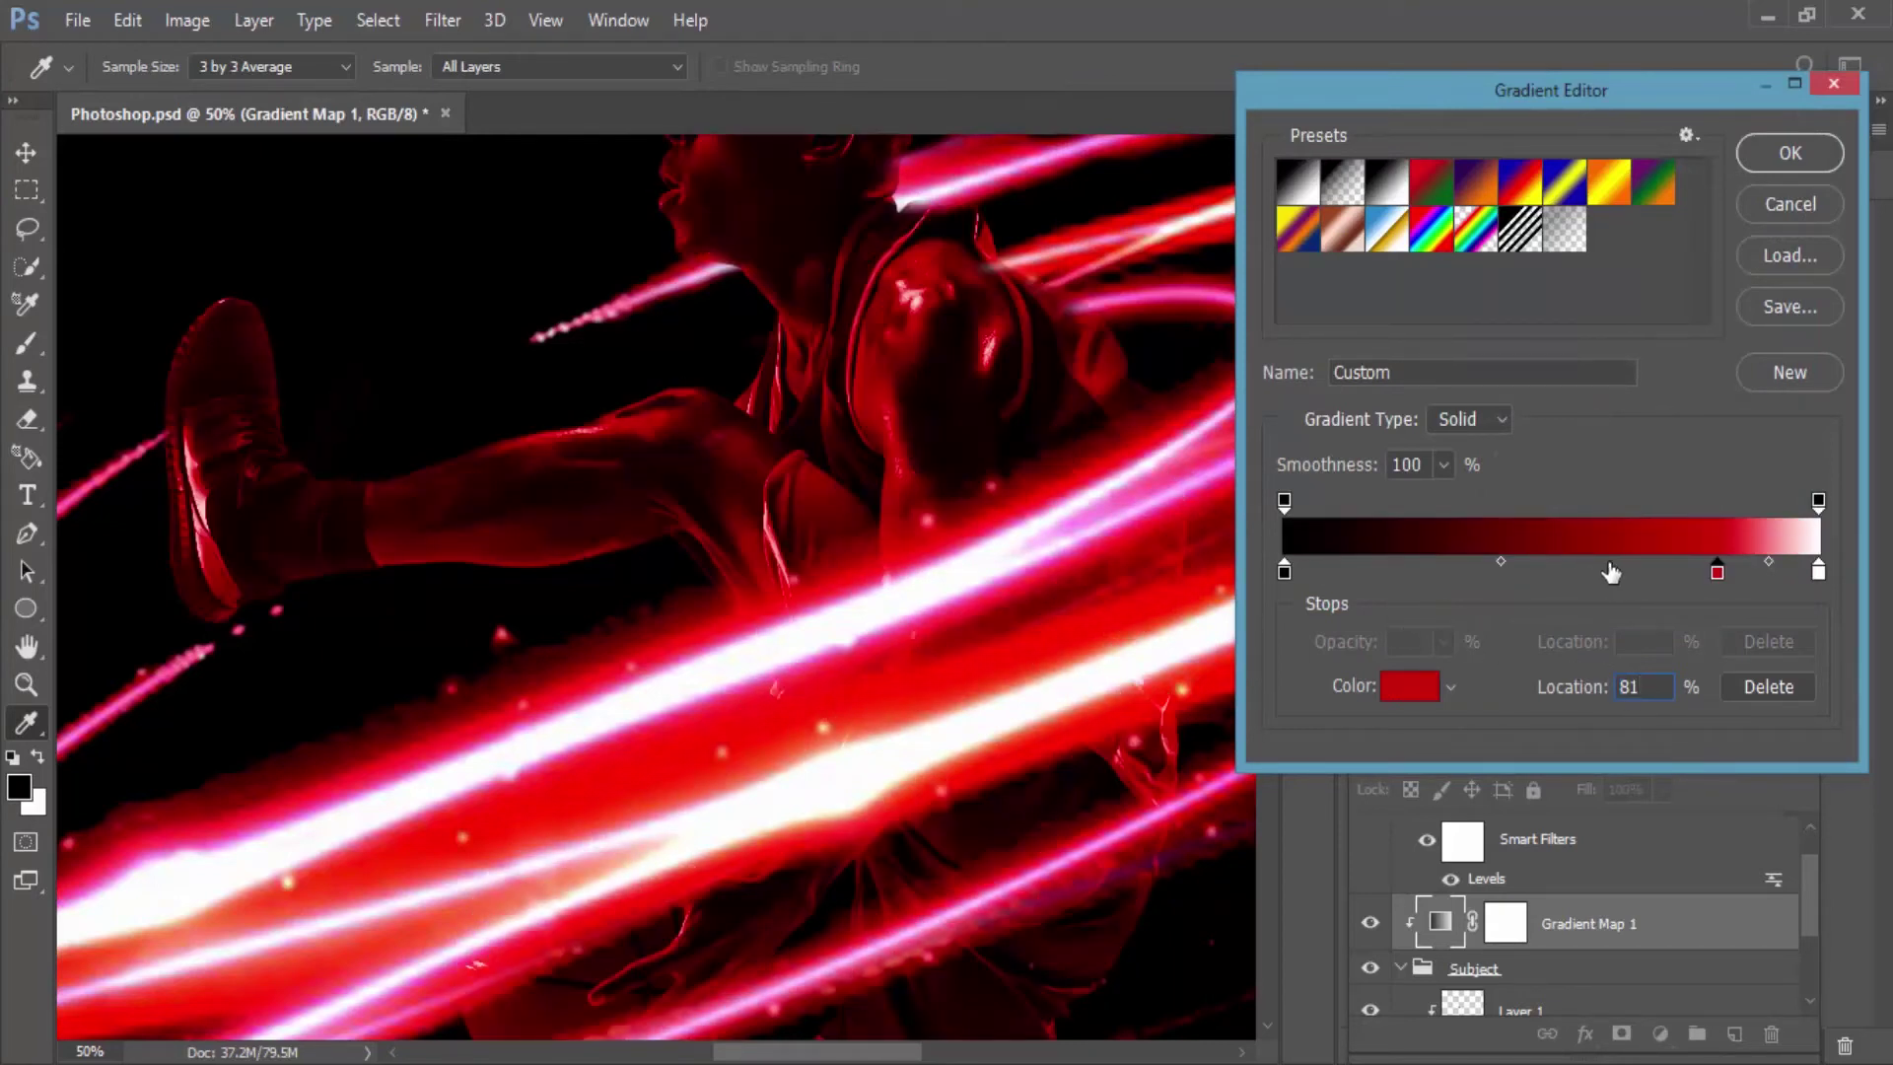
# Step: Add a stop with a very dark red sampled from the image at location 16%
pyautogui.click(1374, 572)
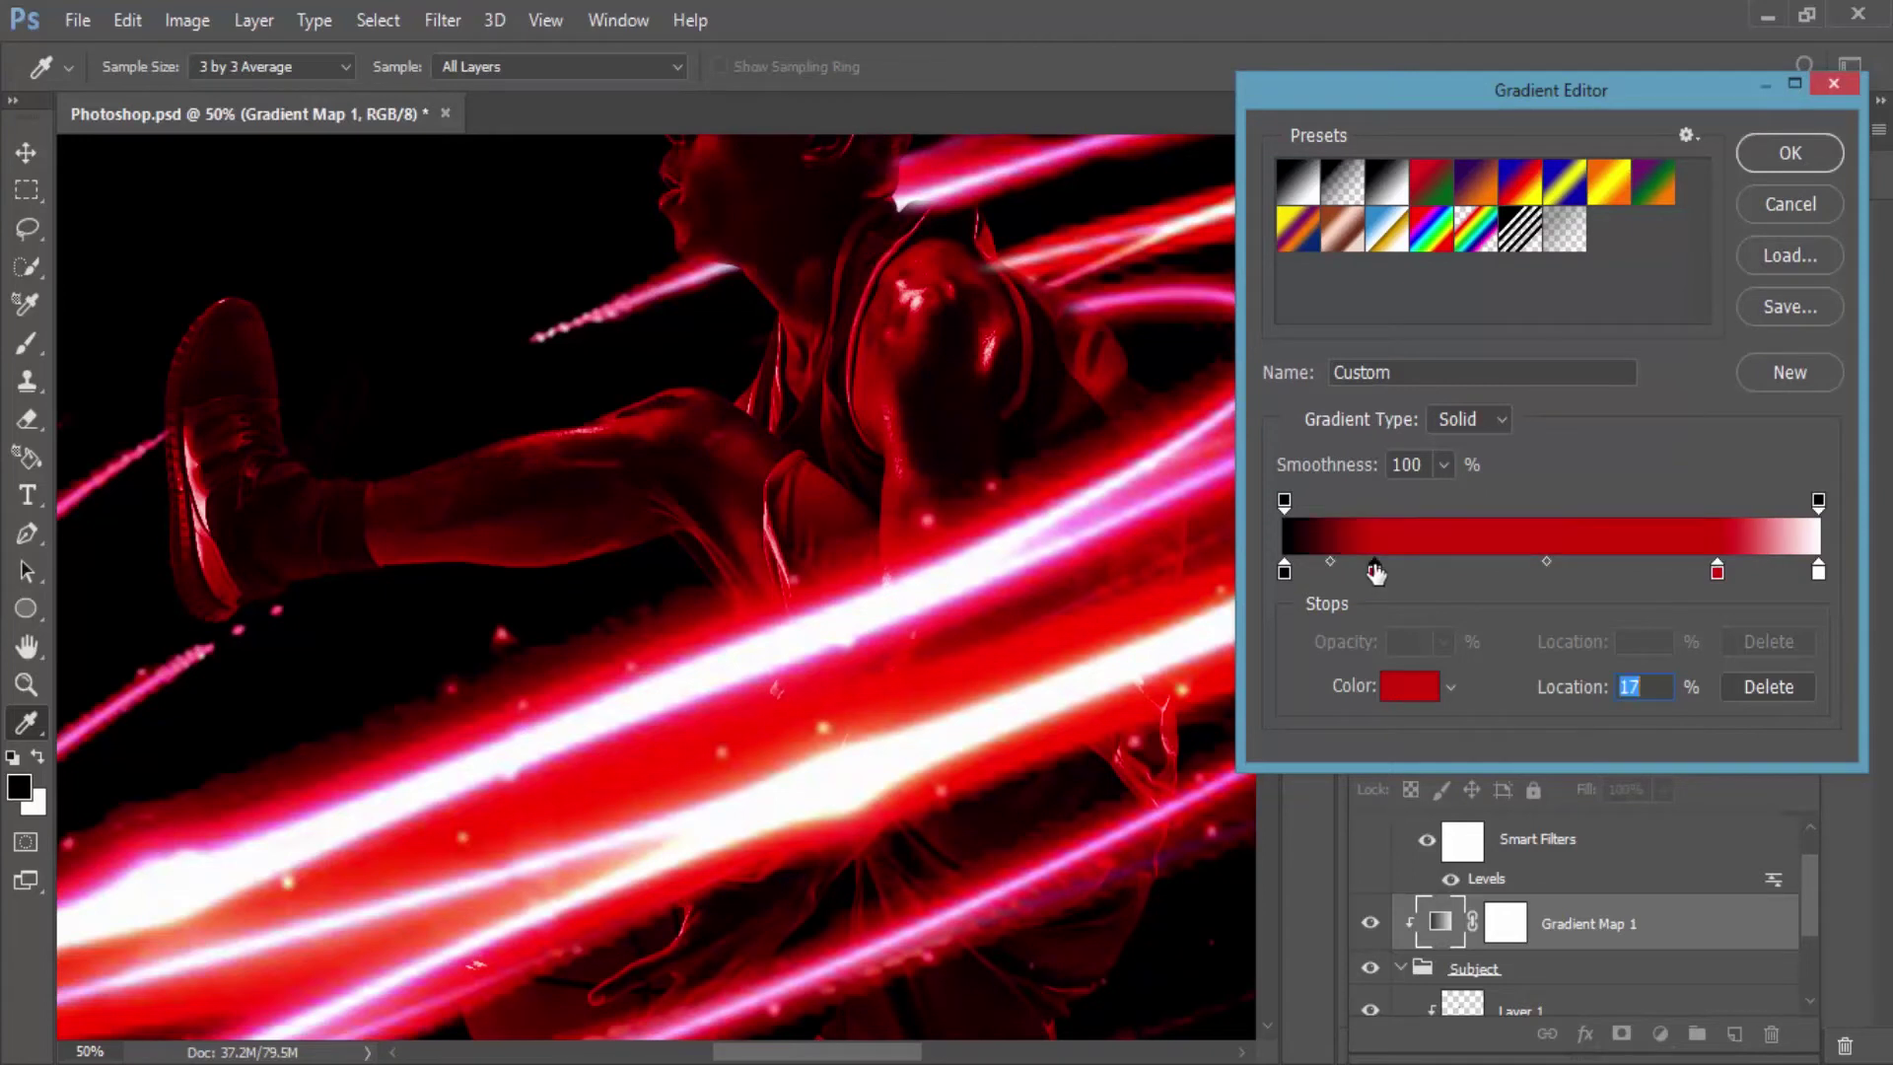
pyautogui.click(1406, 694)
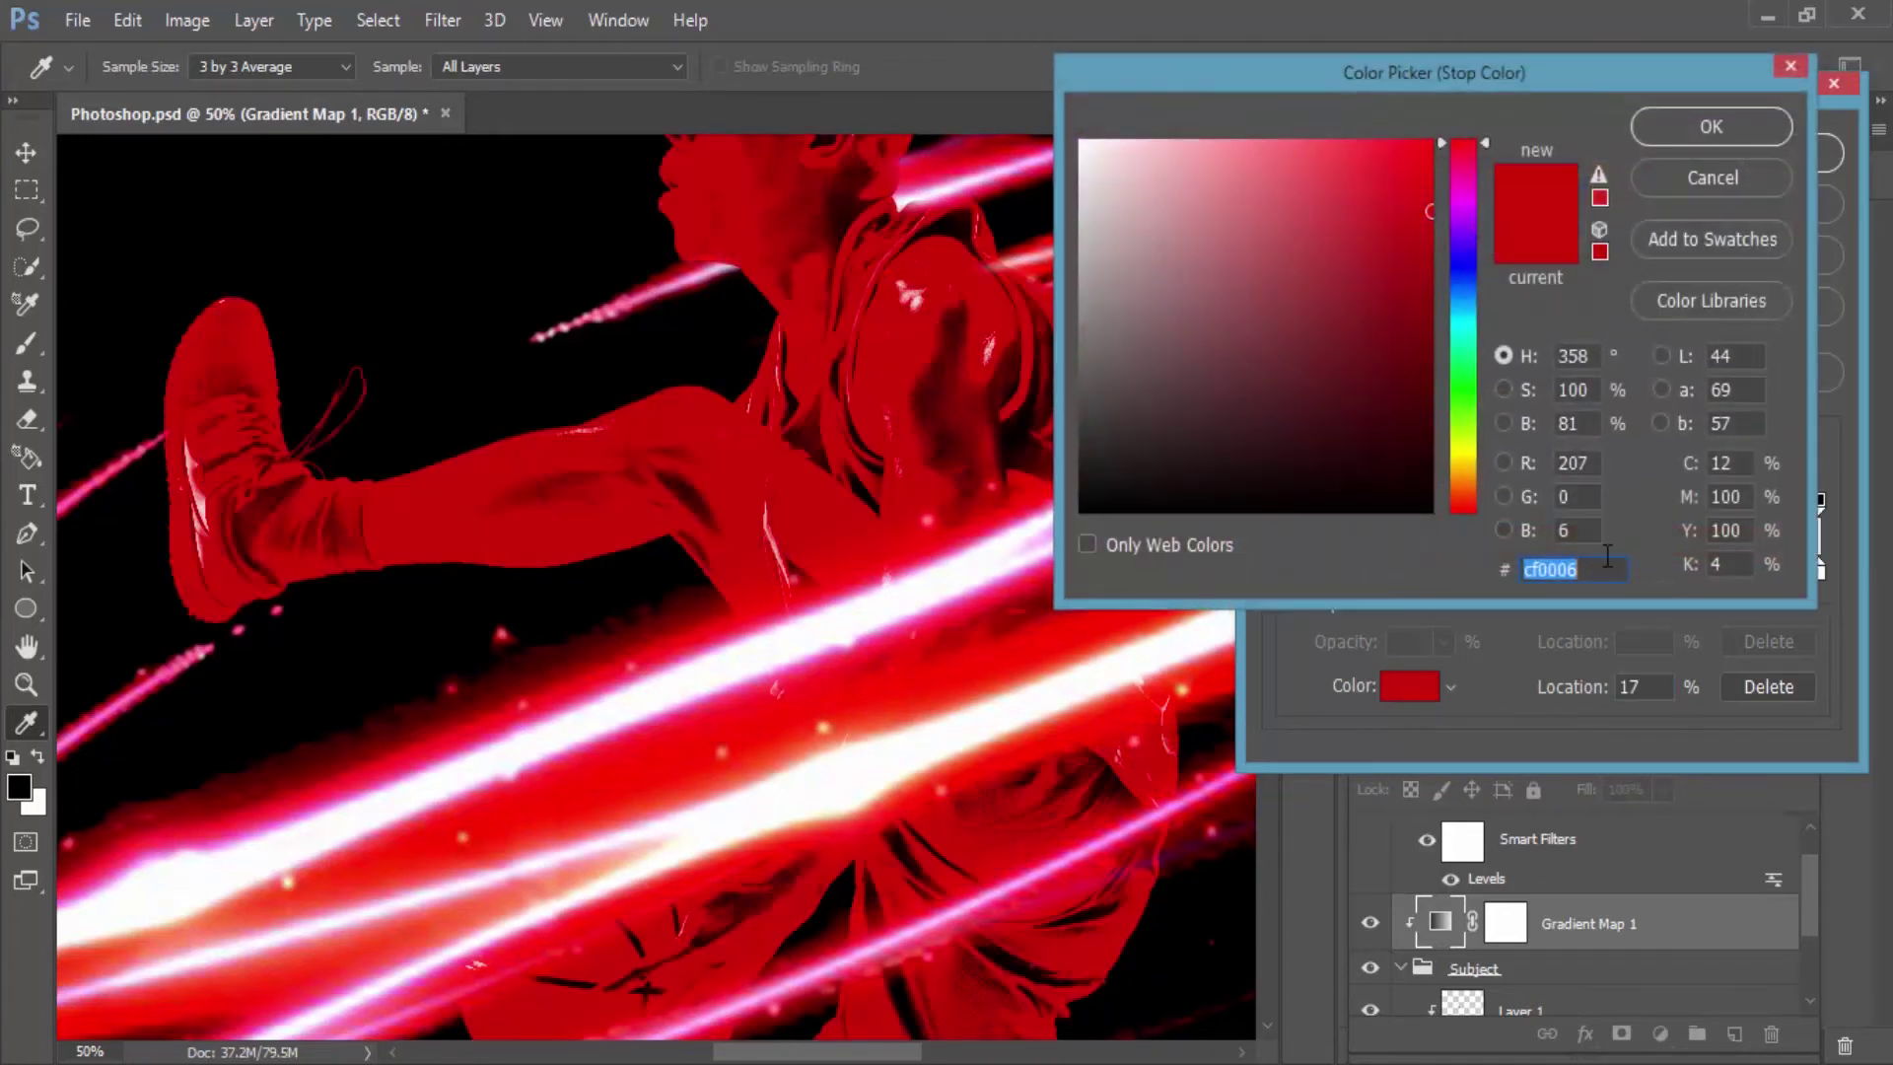
pyautogui.moveTo(671, 643); pyautogui.dragTo(624, 619)
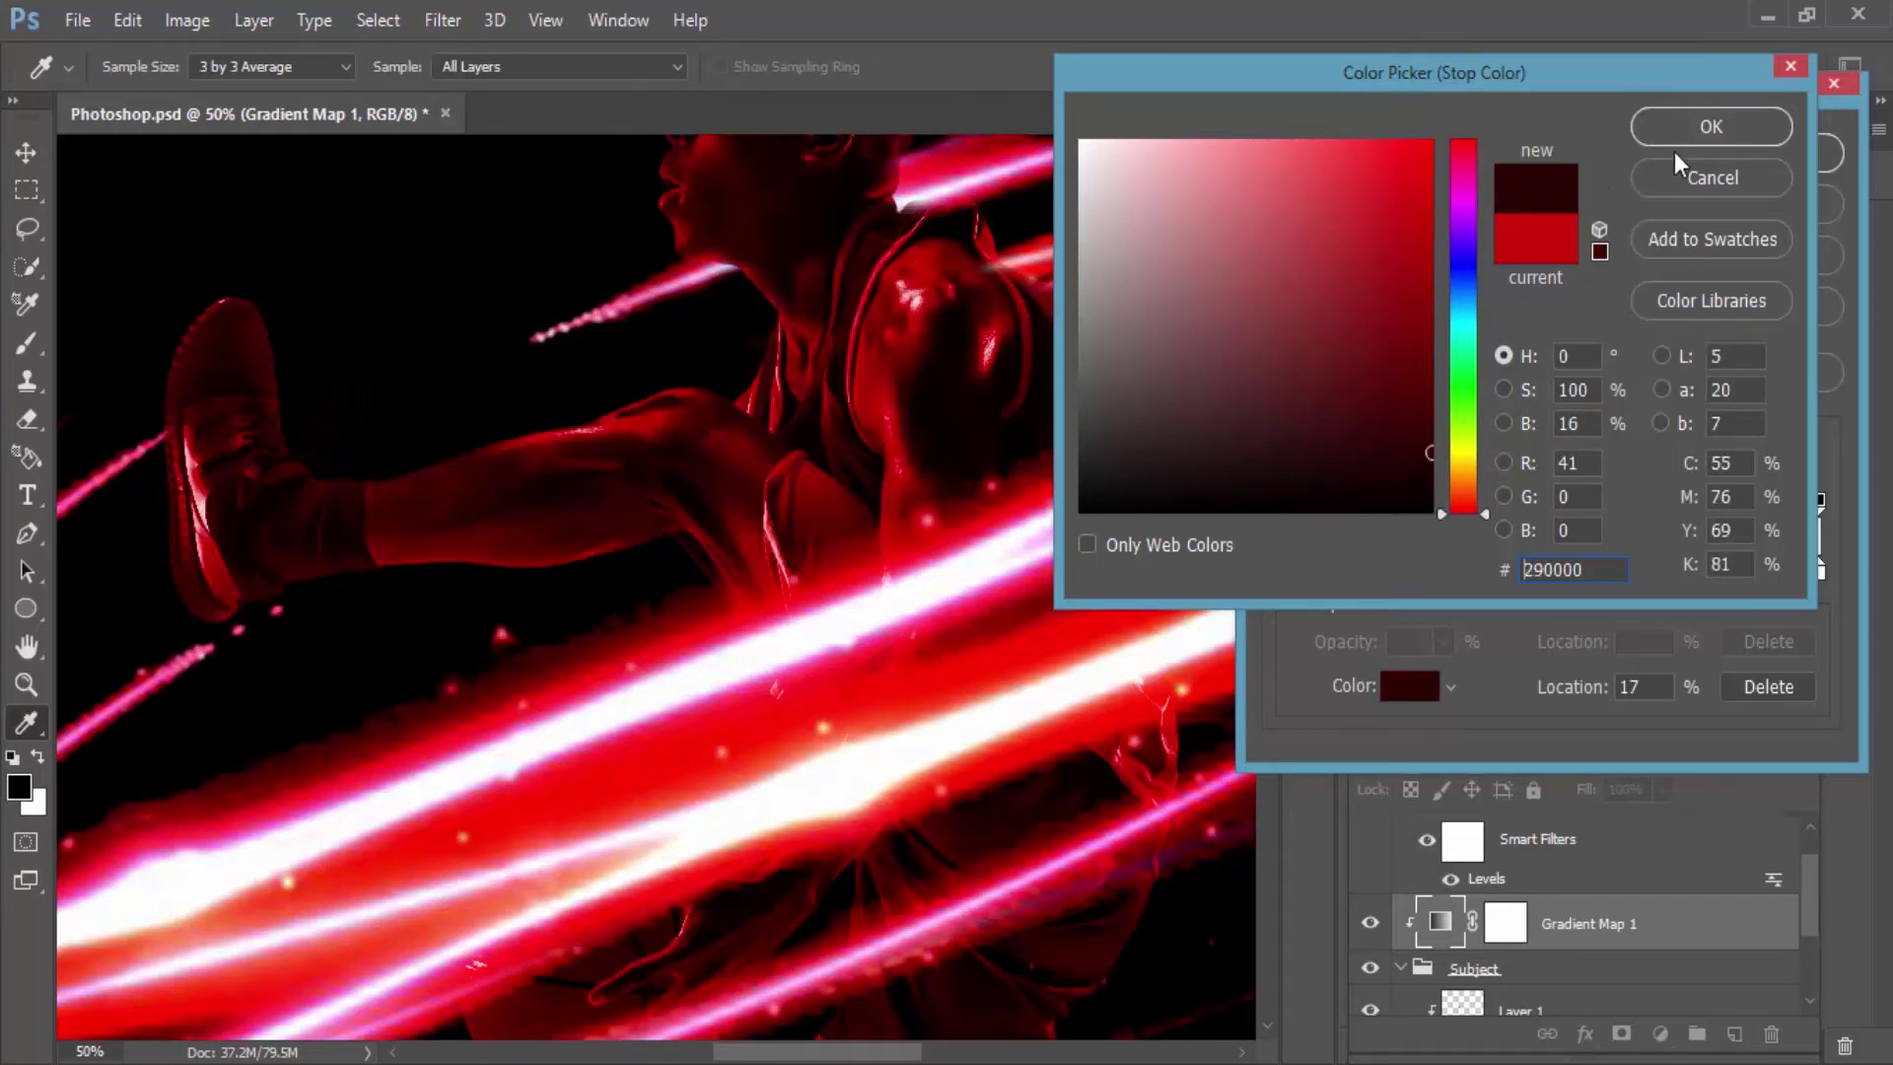
pyautogui.click(1694, 133)
pyautogui.write('16')
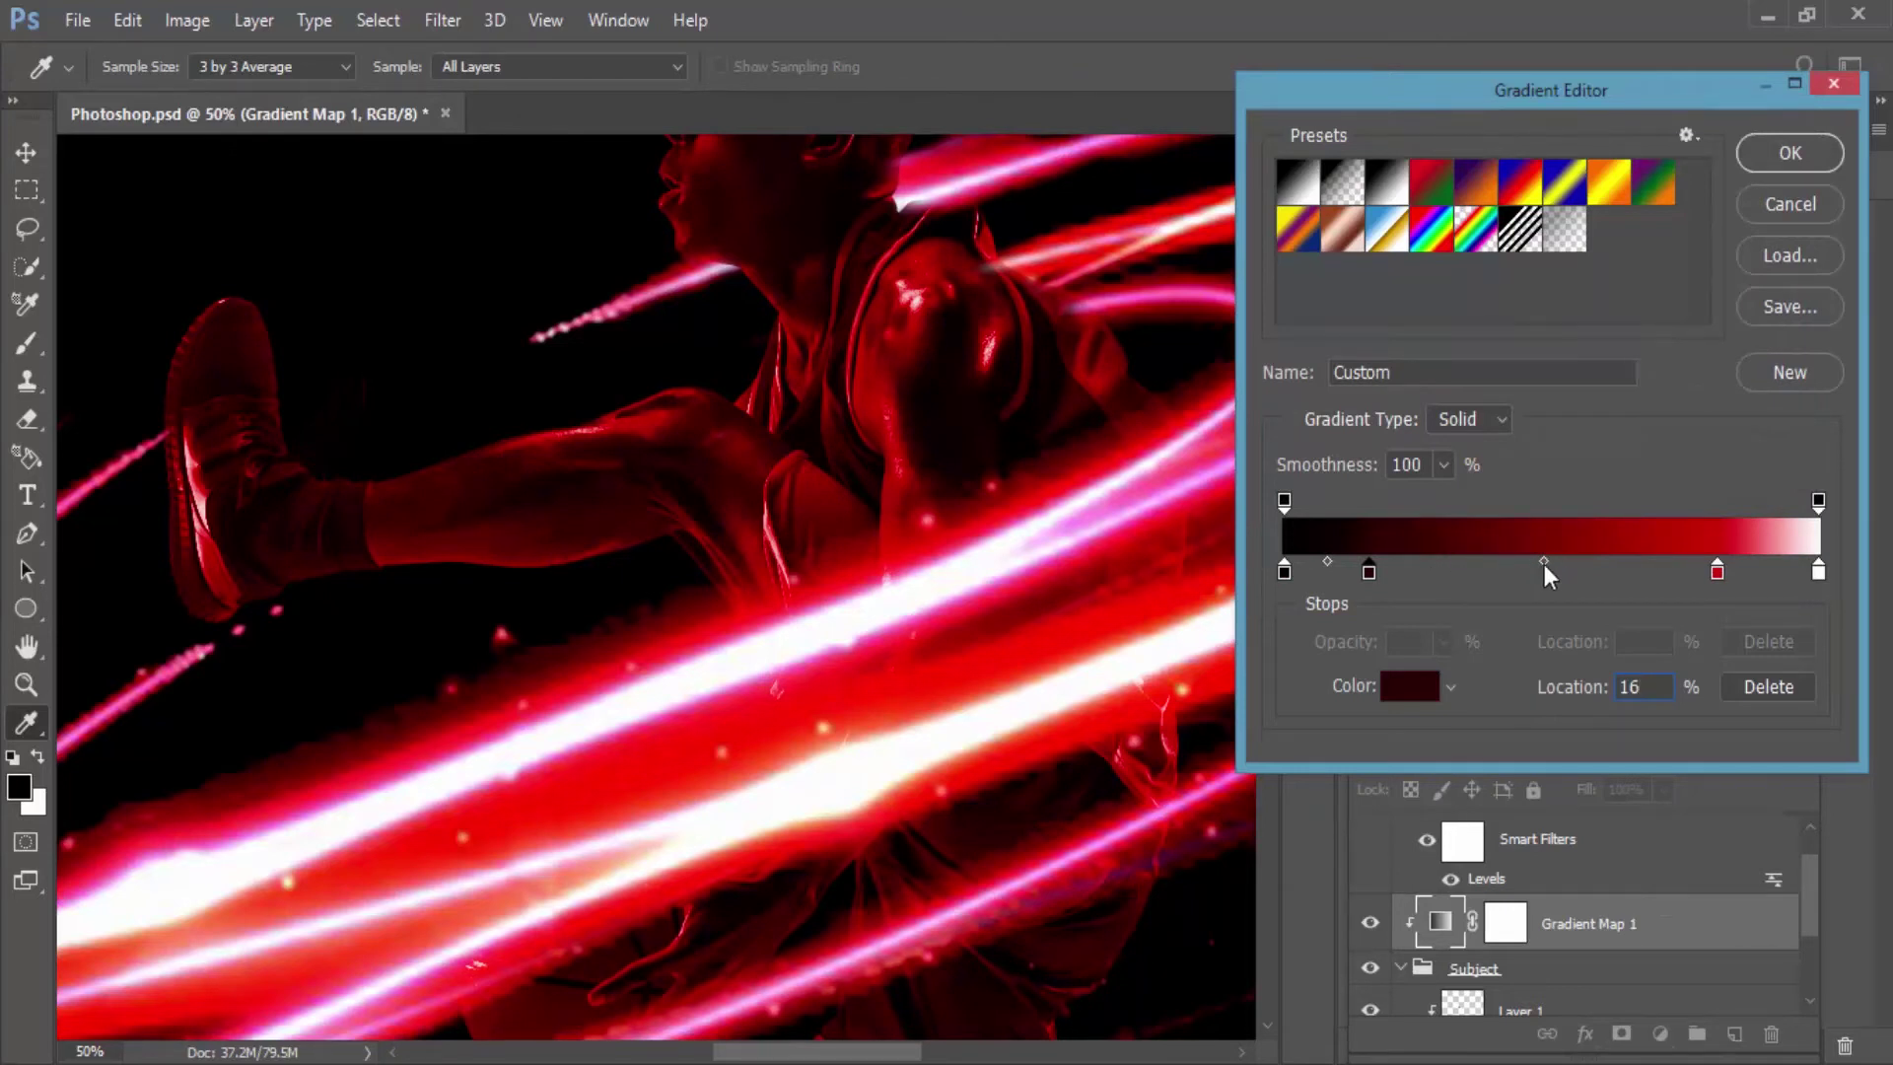
# Step: Add a gradient stop near 48% with a red sampled from the image
pyautogui.click(1544, 562)
pyautogui.click(1540, 574)
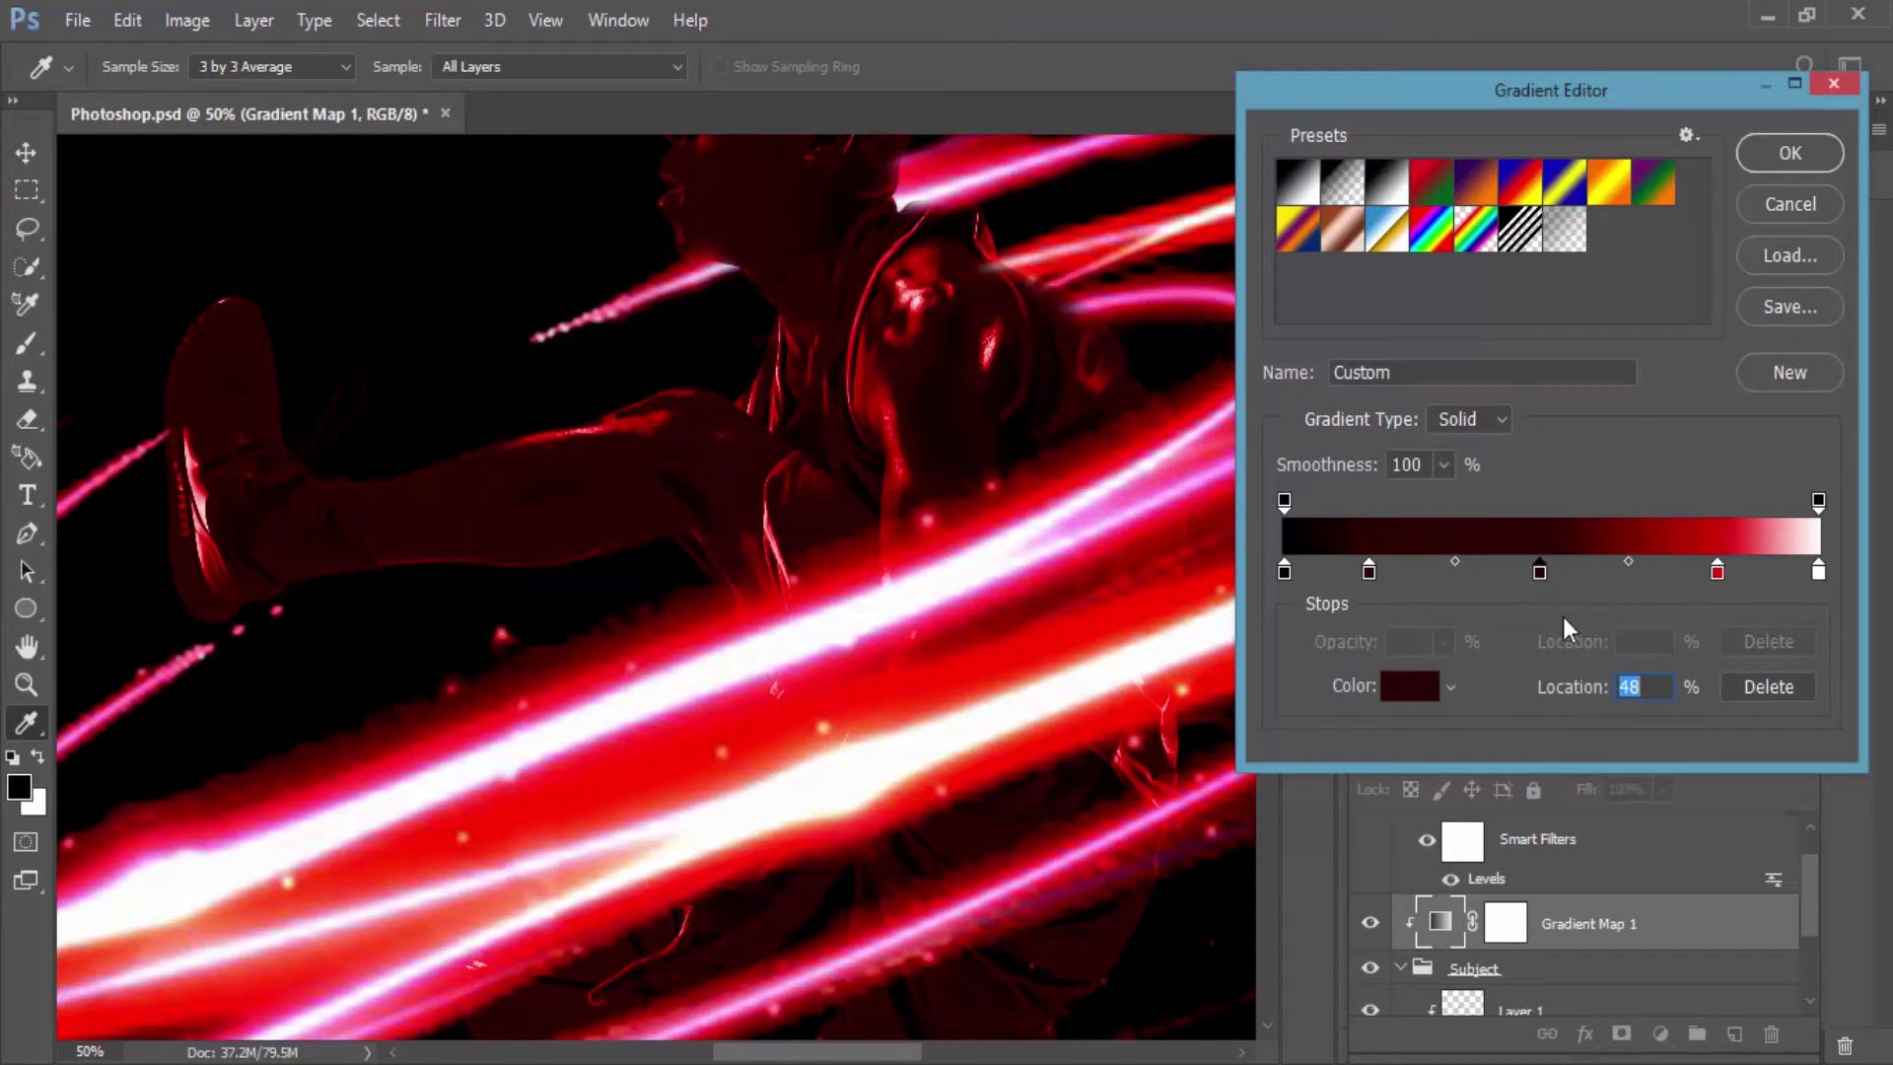
pyautogui.click(1410, 687)
pyautogui.click(863, 585)
pyautogui.moveTo(871, 576); pyautogui.dragTo(804, 662)
pyautogui.moveTo(804, 672); pyautogui.dragTo(628, 636)
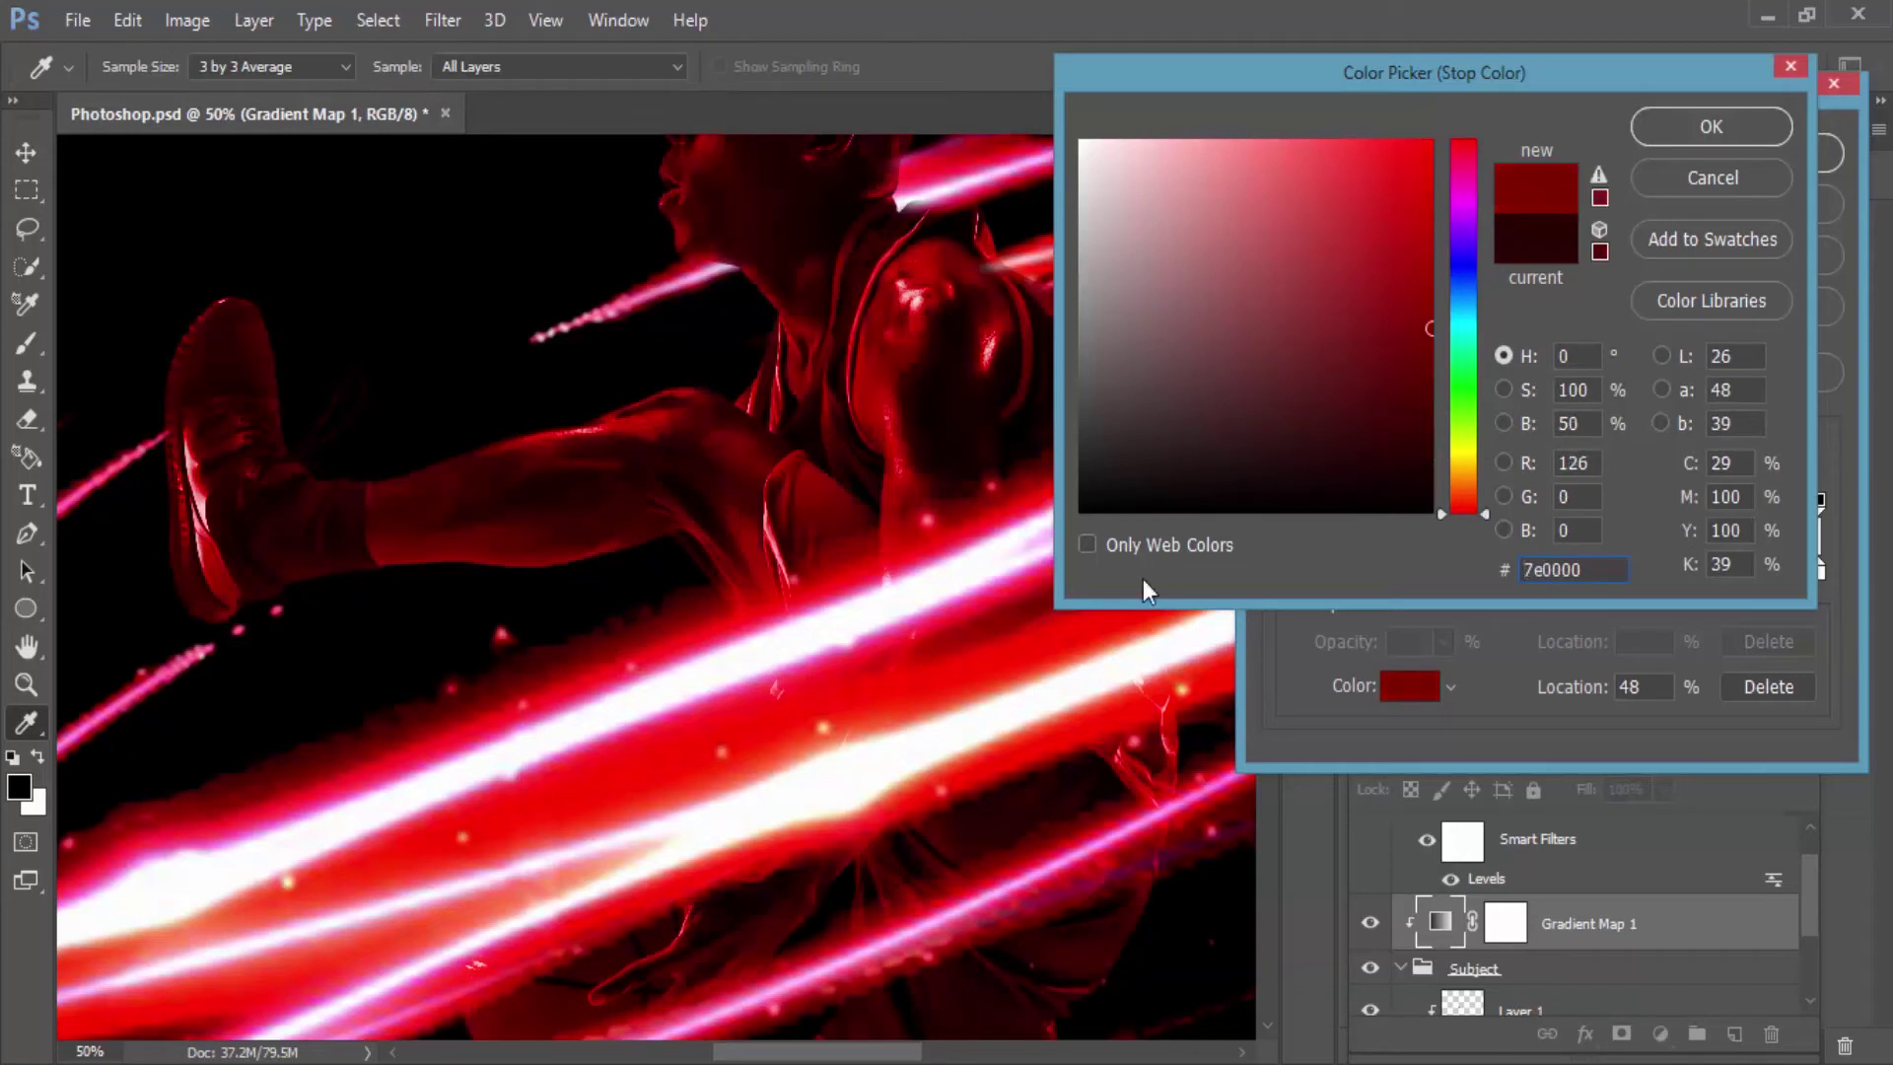
pyautogui.click(1736, 138)
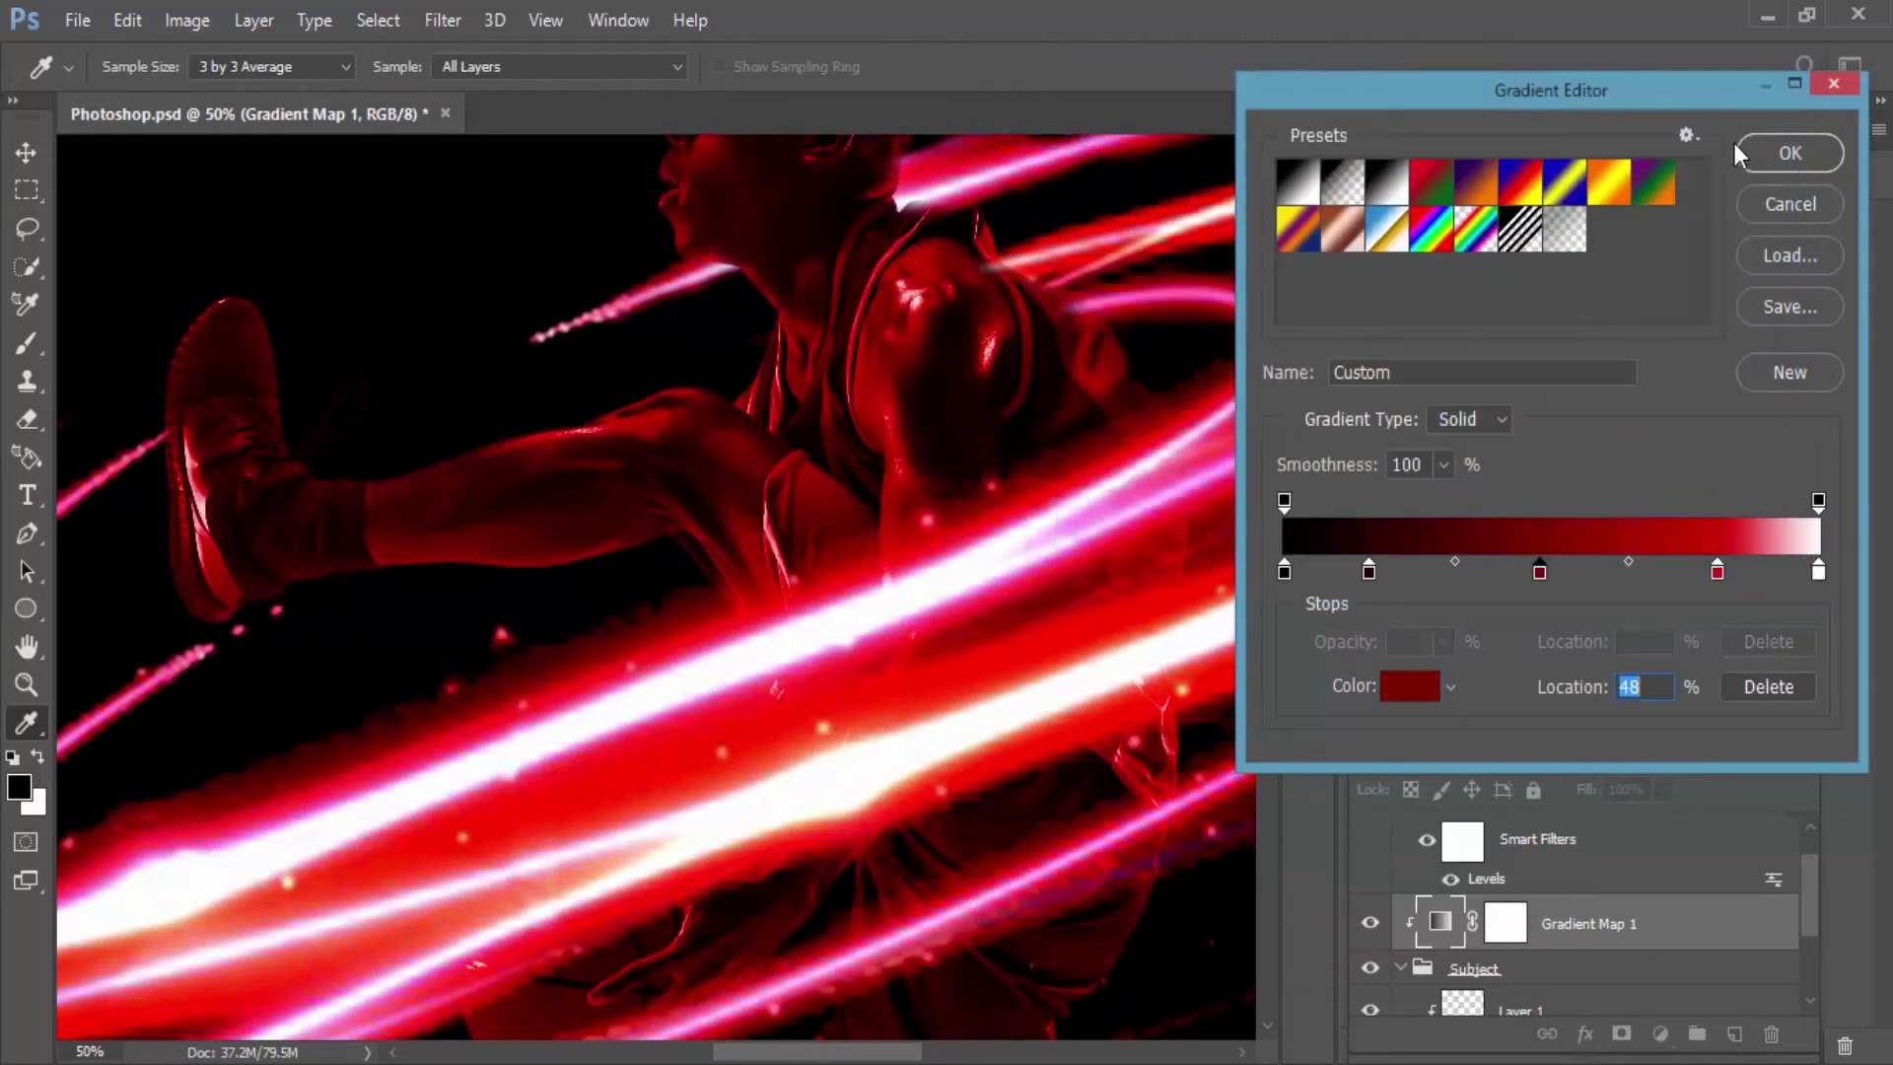
# Step: Add another stop with a deeper red sampled from the streaks at location 68%
pyautogui.click(1632, 570)
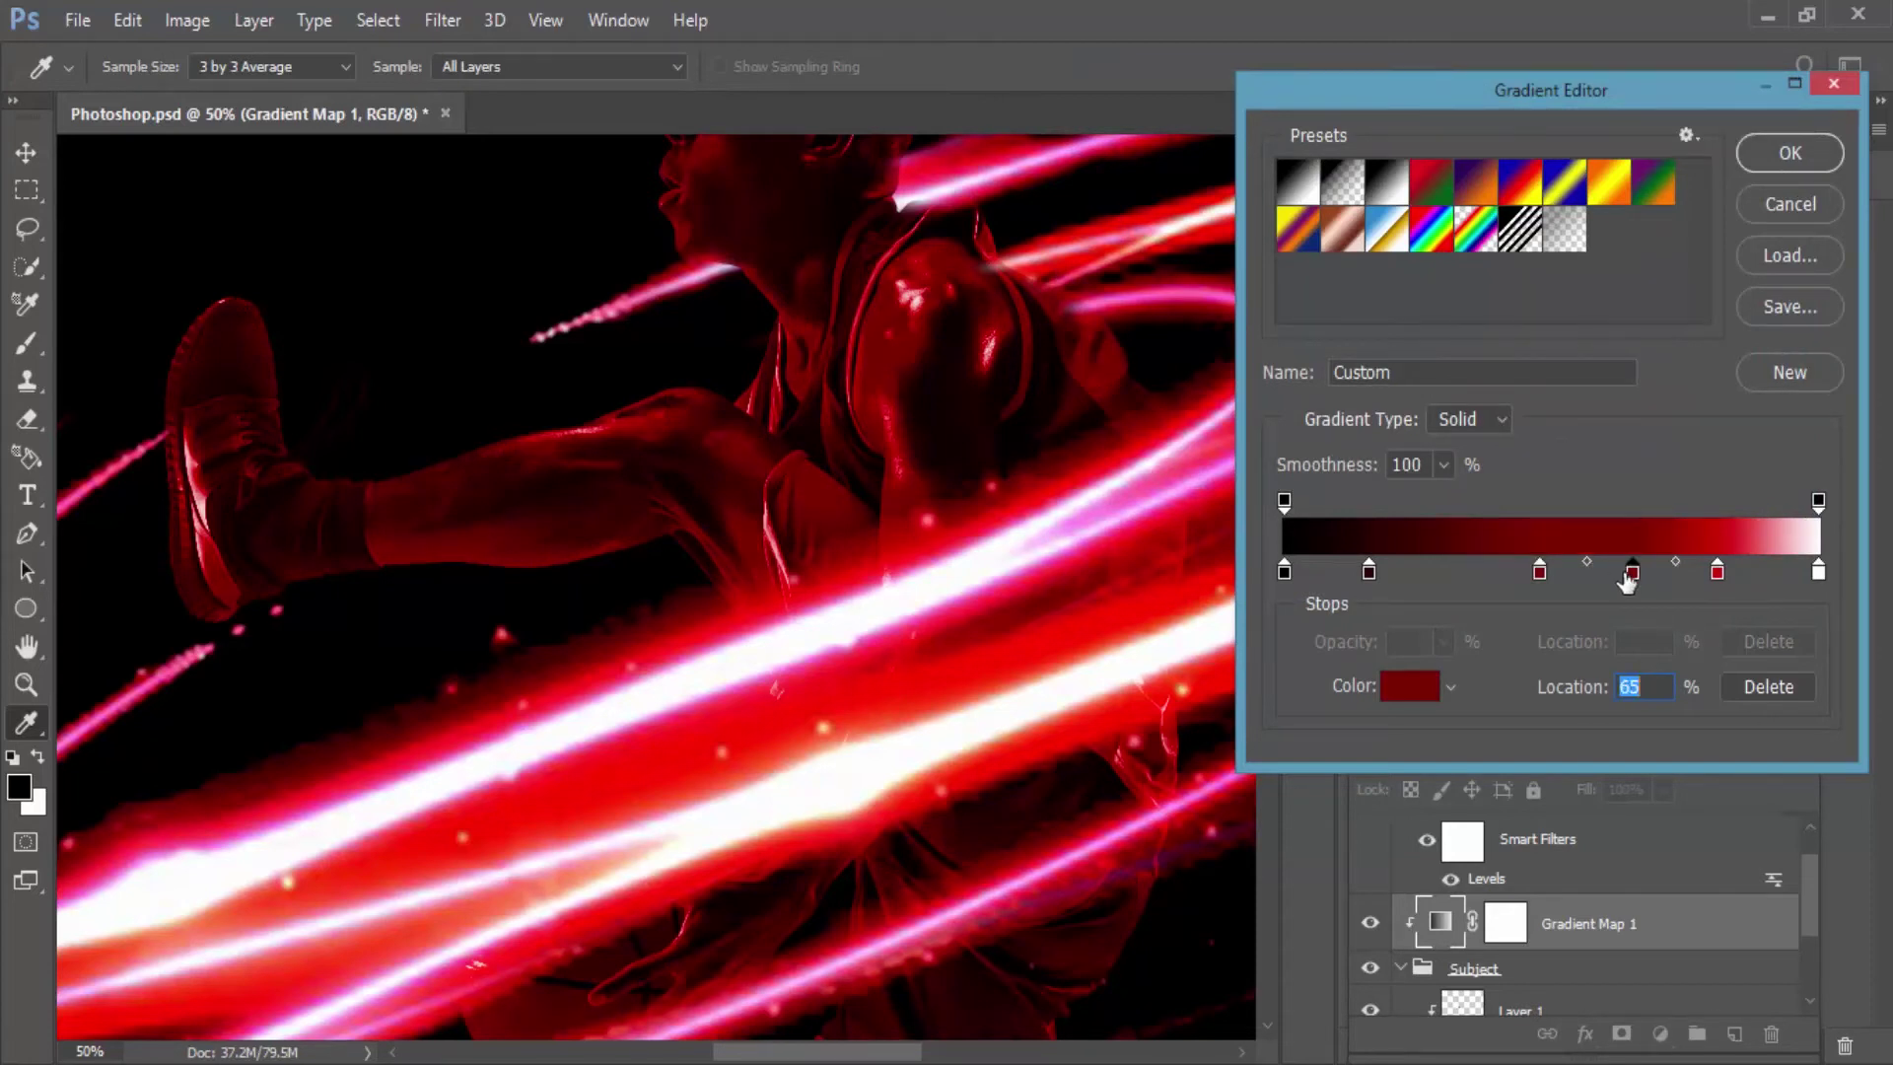
pyautogui.click(1410, 688)
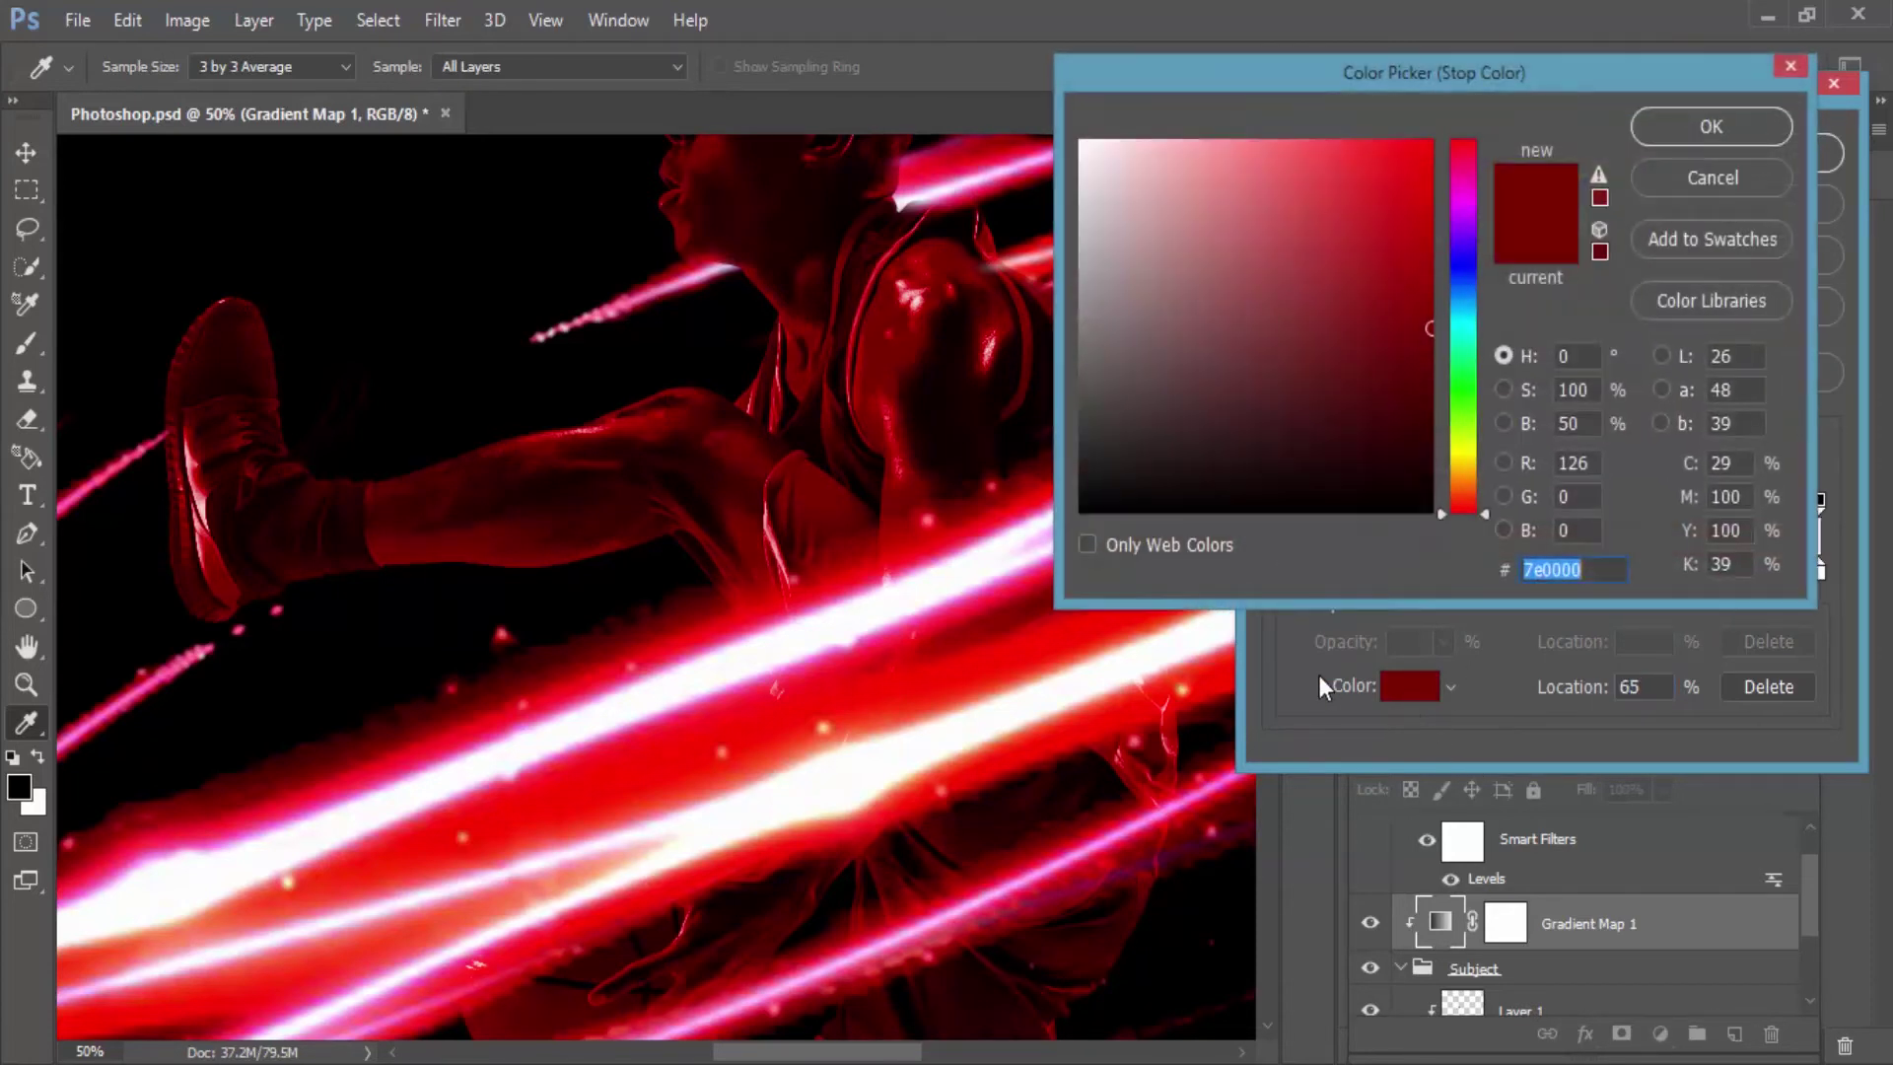
pyautogui.click(593, 689)
pyautogui.moveTo(605, 668); pyautogui.dragTo(529, 681)
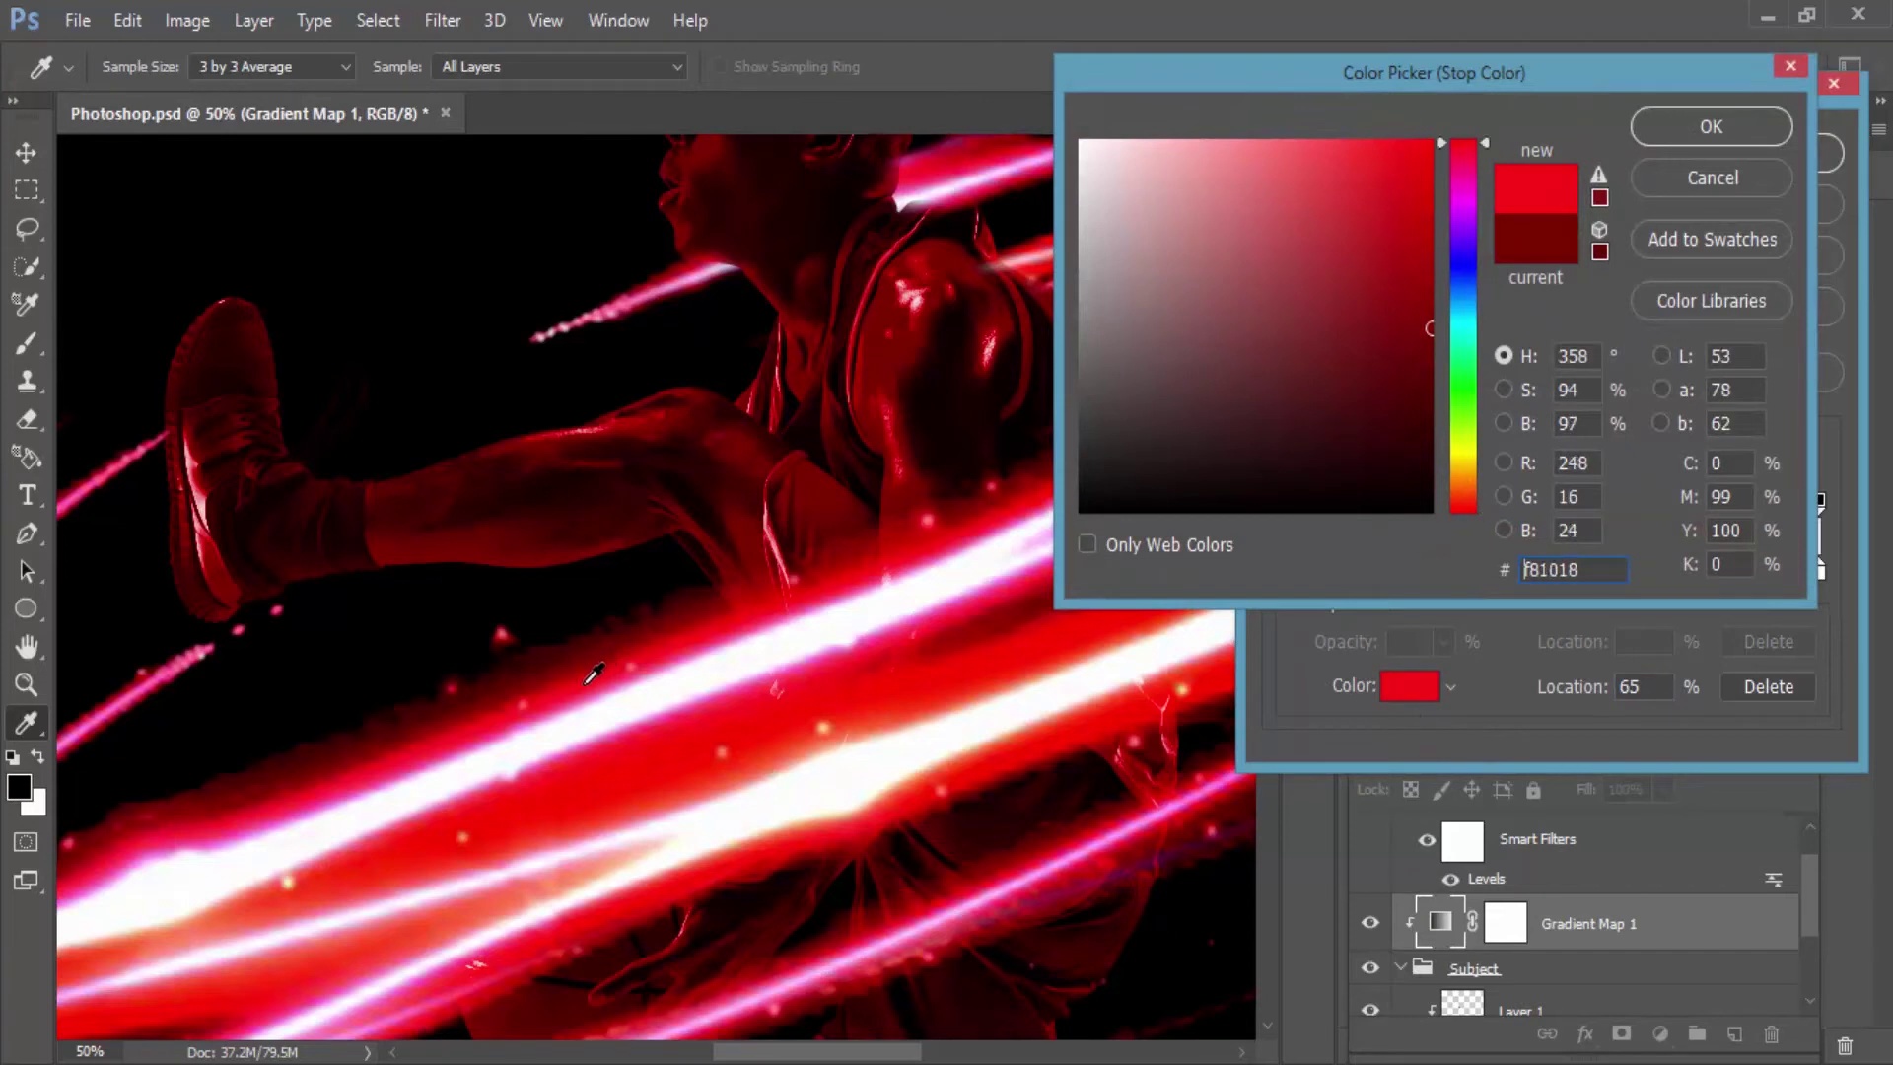
pyautogui.moveTo(529, 681); pyautogui.dragTo(538, 681)
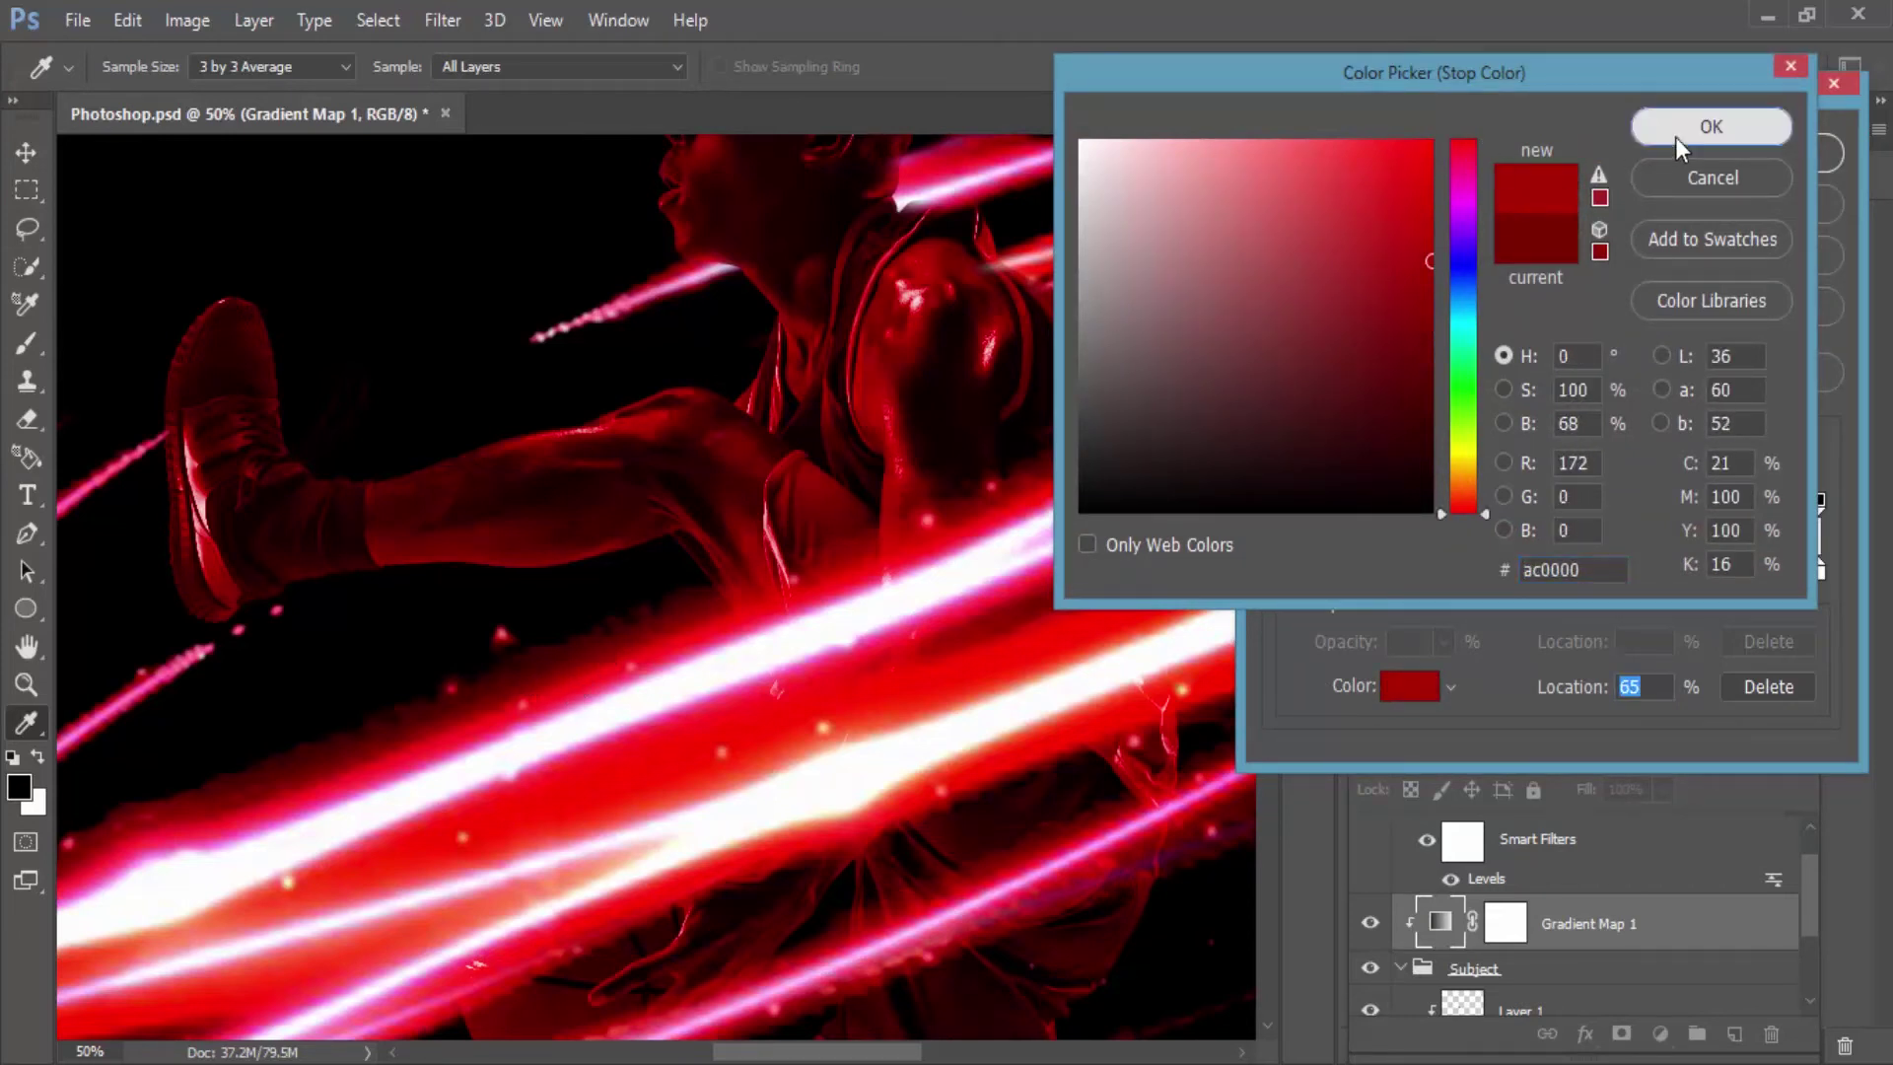
pyautogui.click(1696, 128)
pyautogui.write('6')
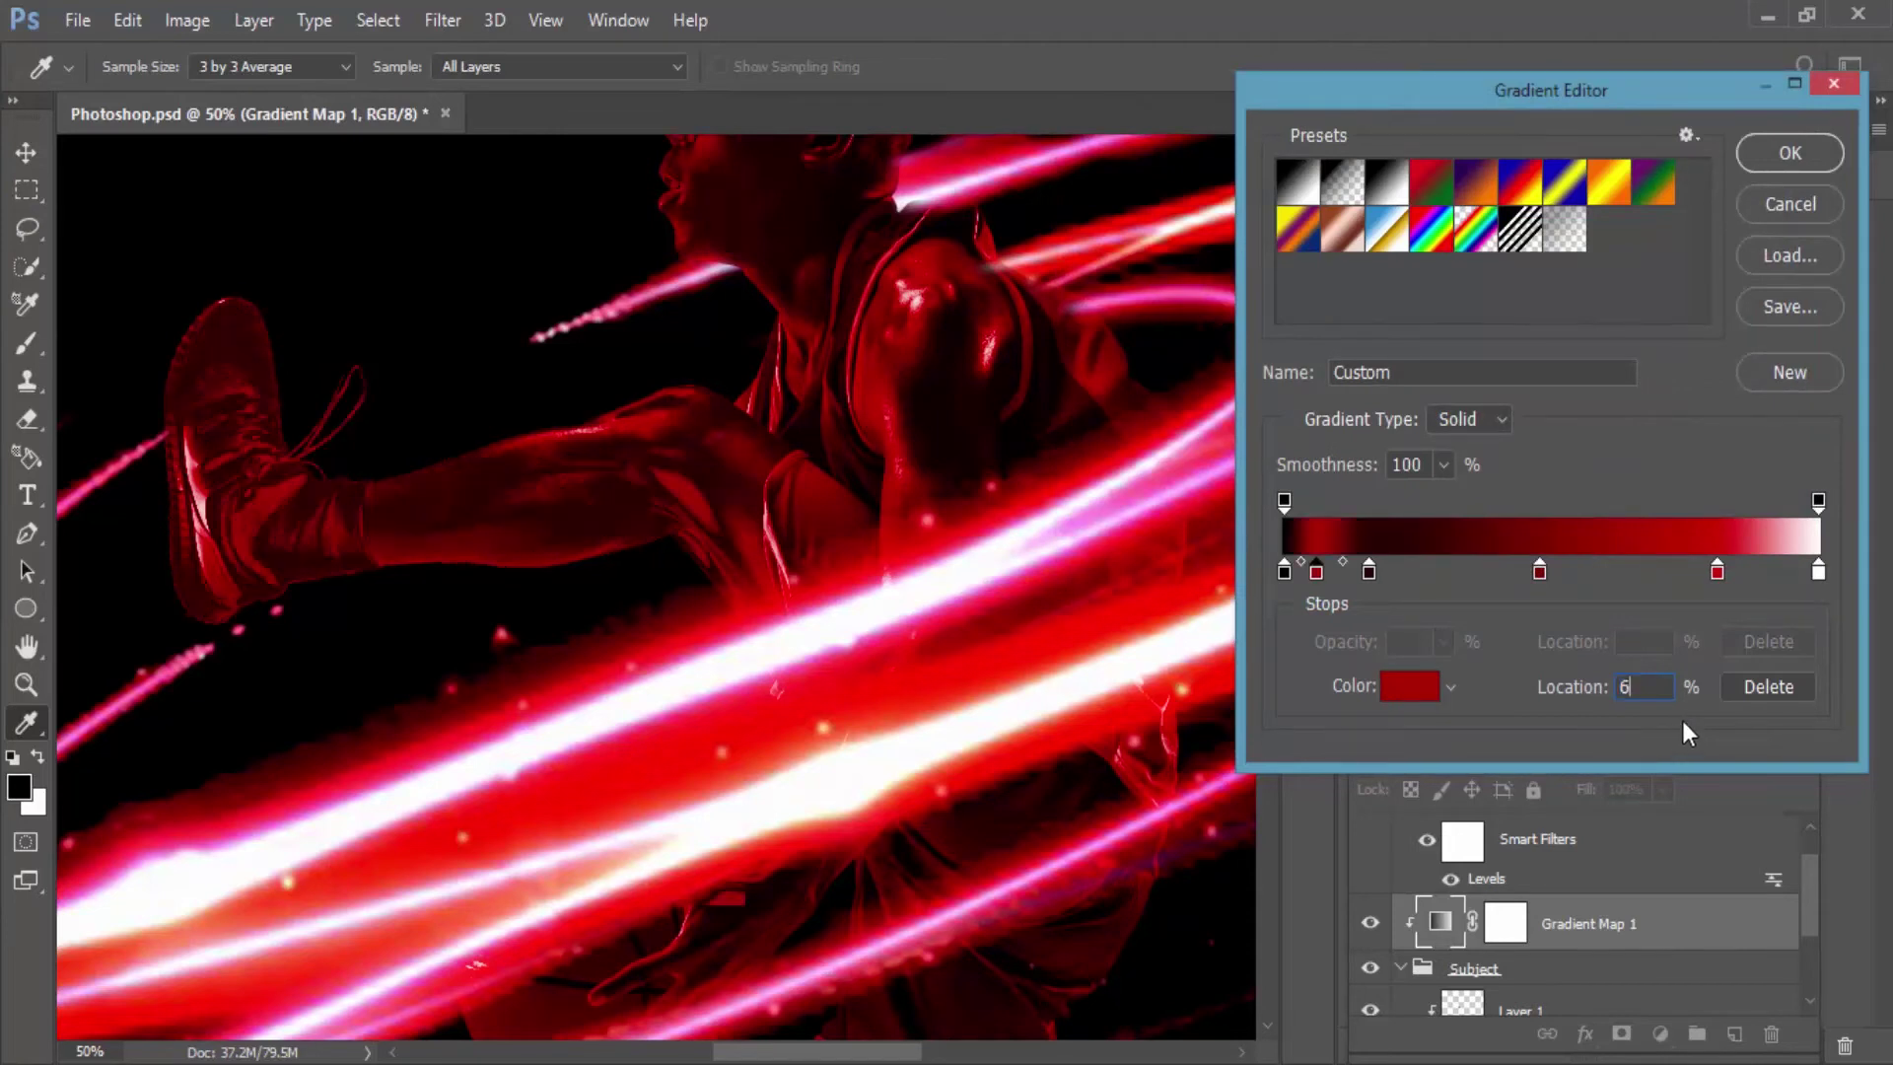
pyautogui.write('8')
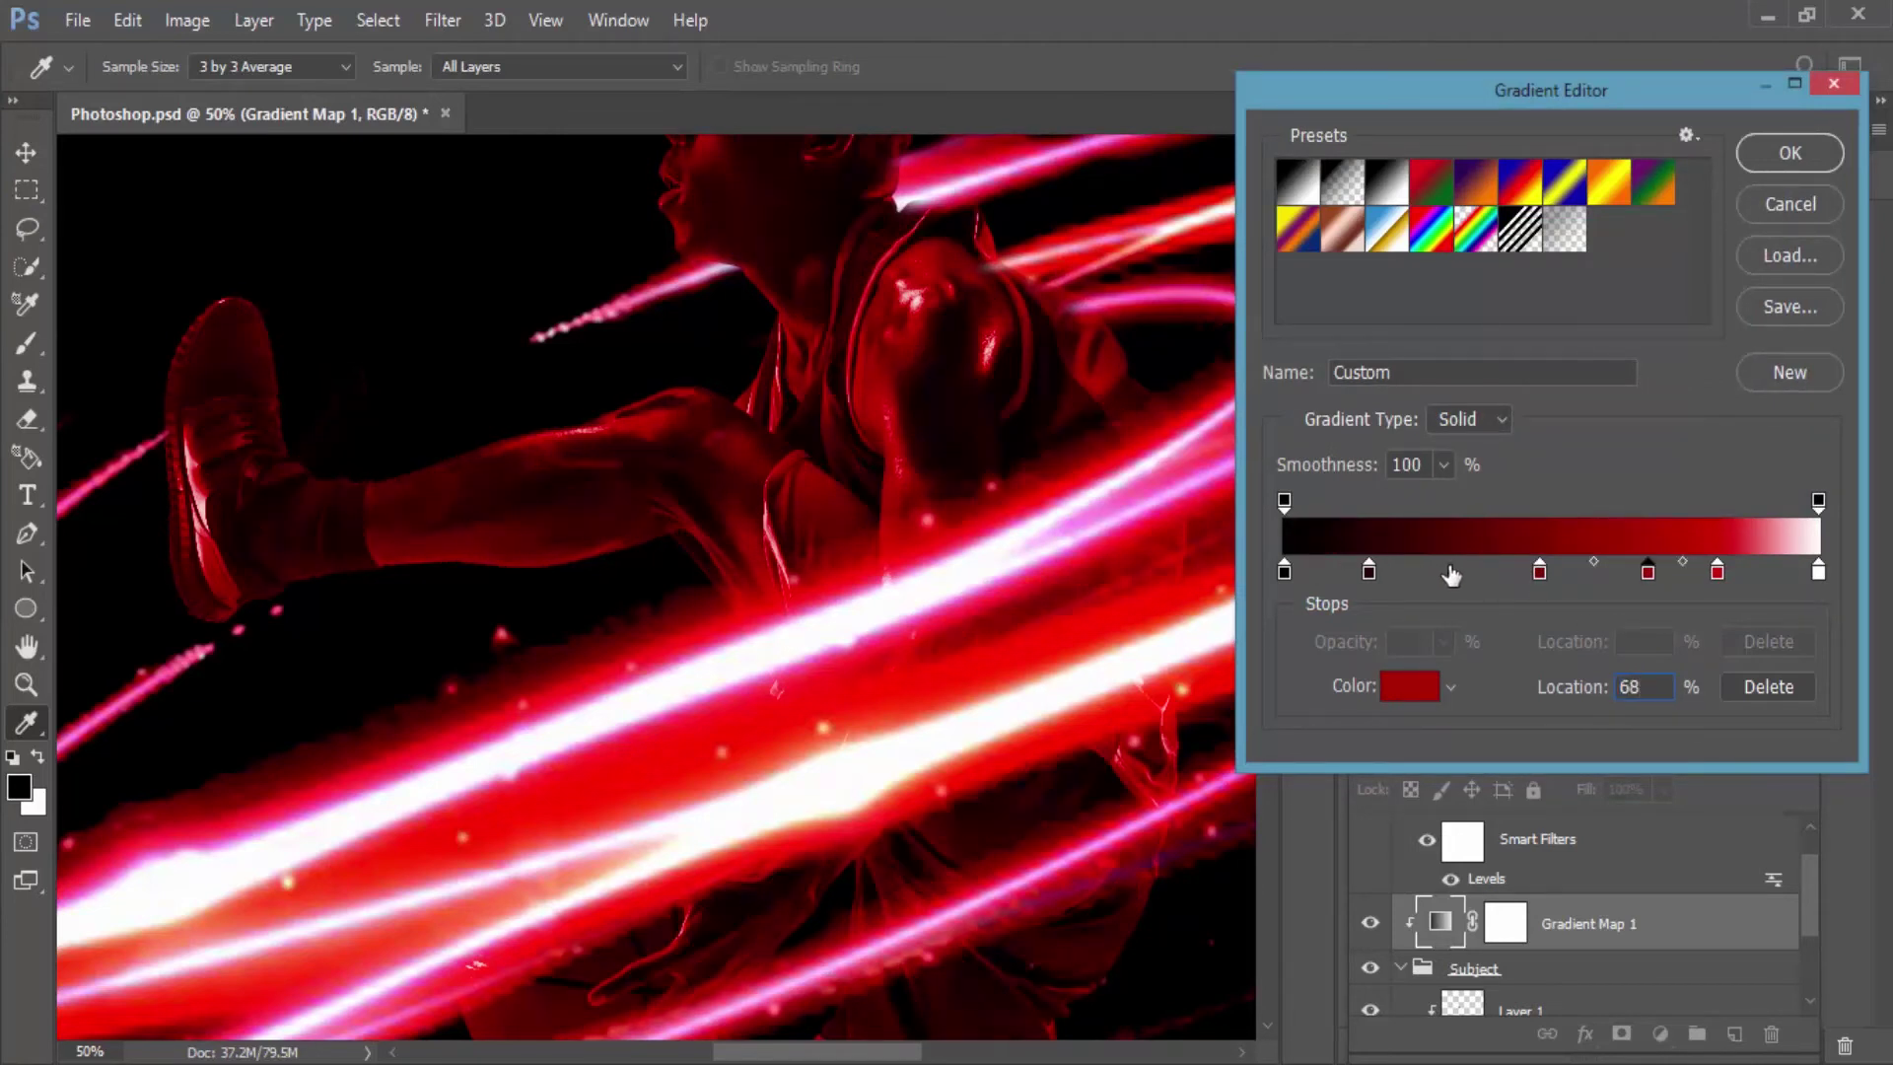
# Step: Set the ~31% stop to a darker sampled red at 32%, apply the gradient, and zoom out
pyautogui.click(1451, 572)
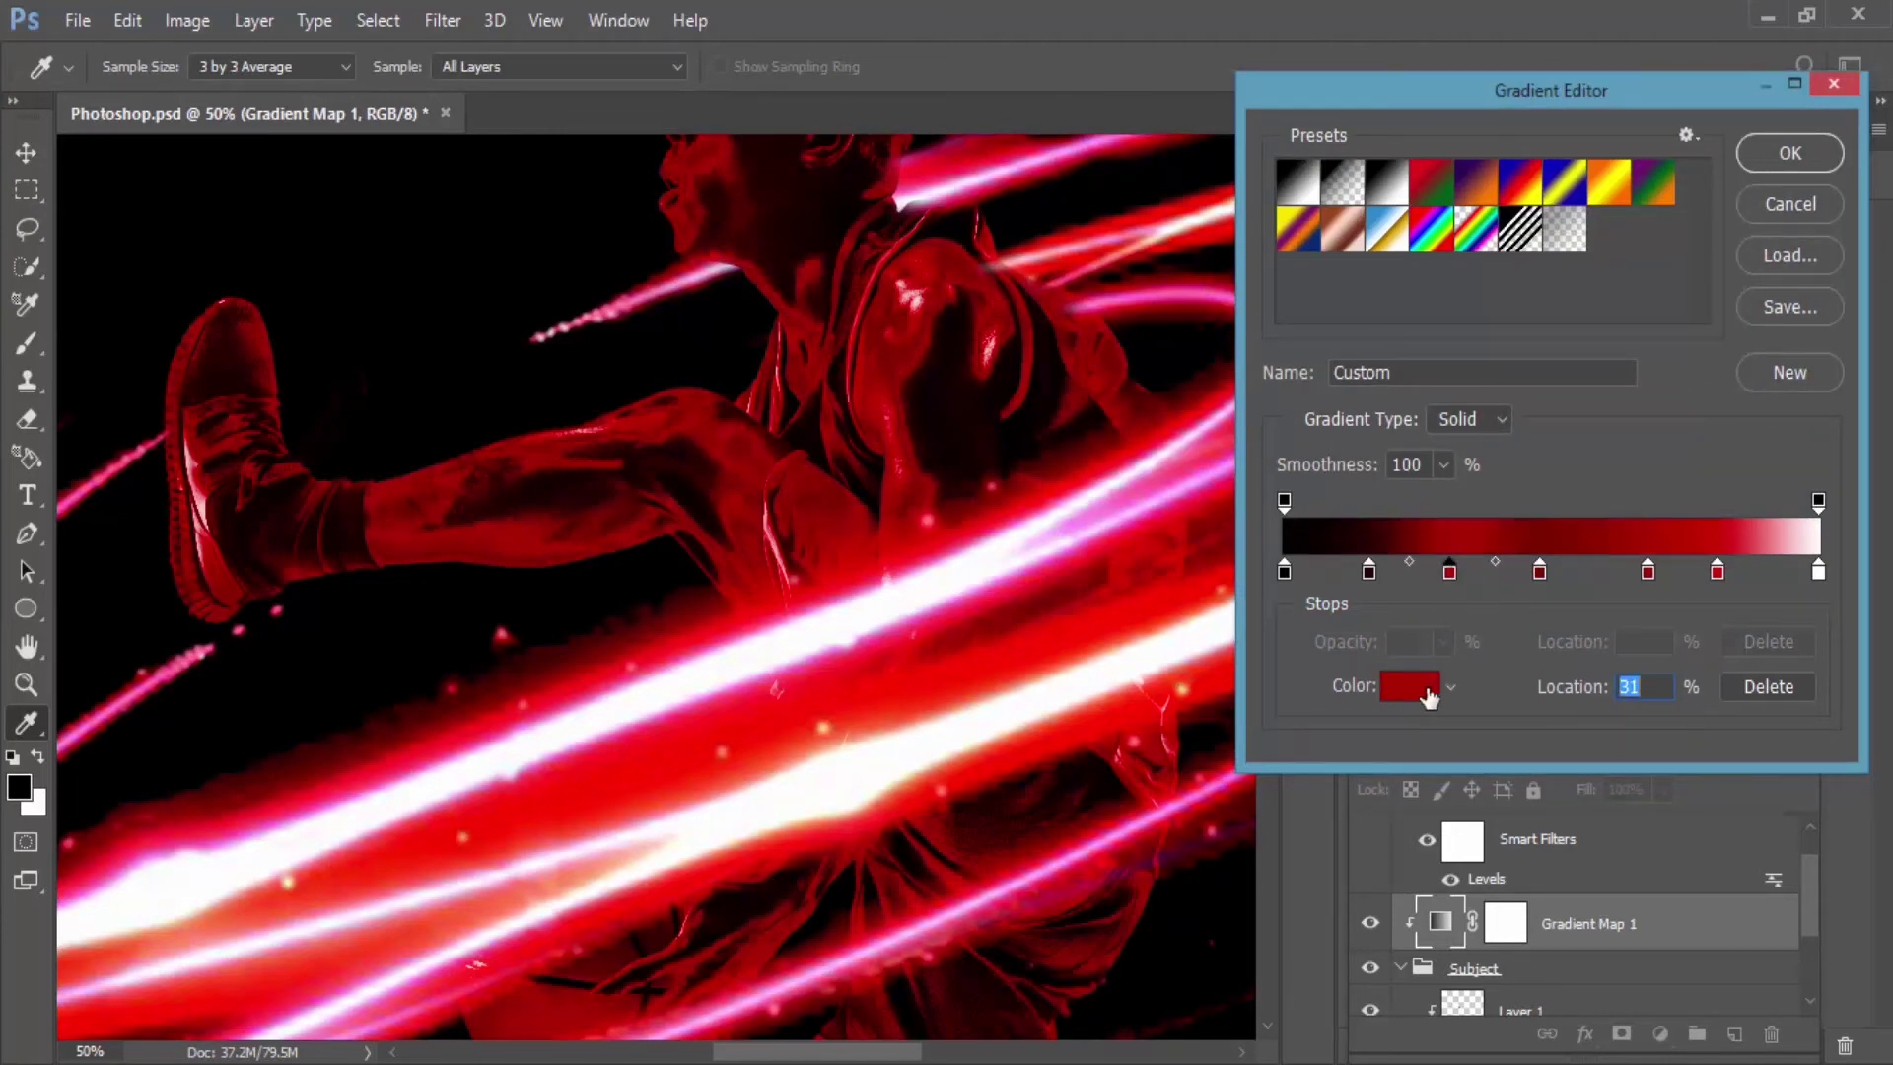
pyautogui.click(1410, 686)
pyautogui.moveTo(605, 652); pyautogui.dragTo(565, 652)
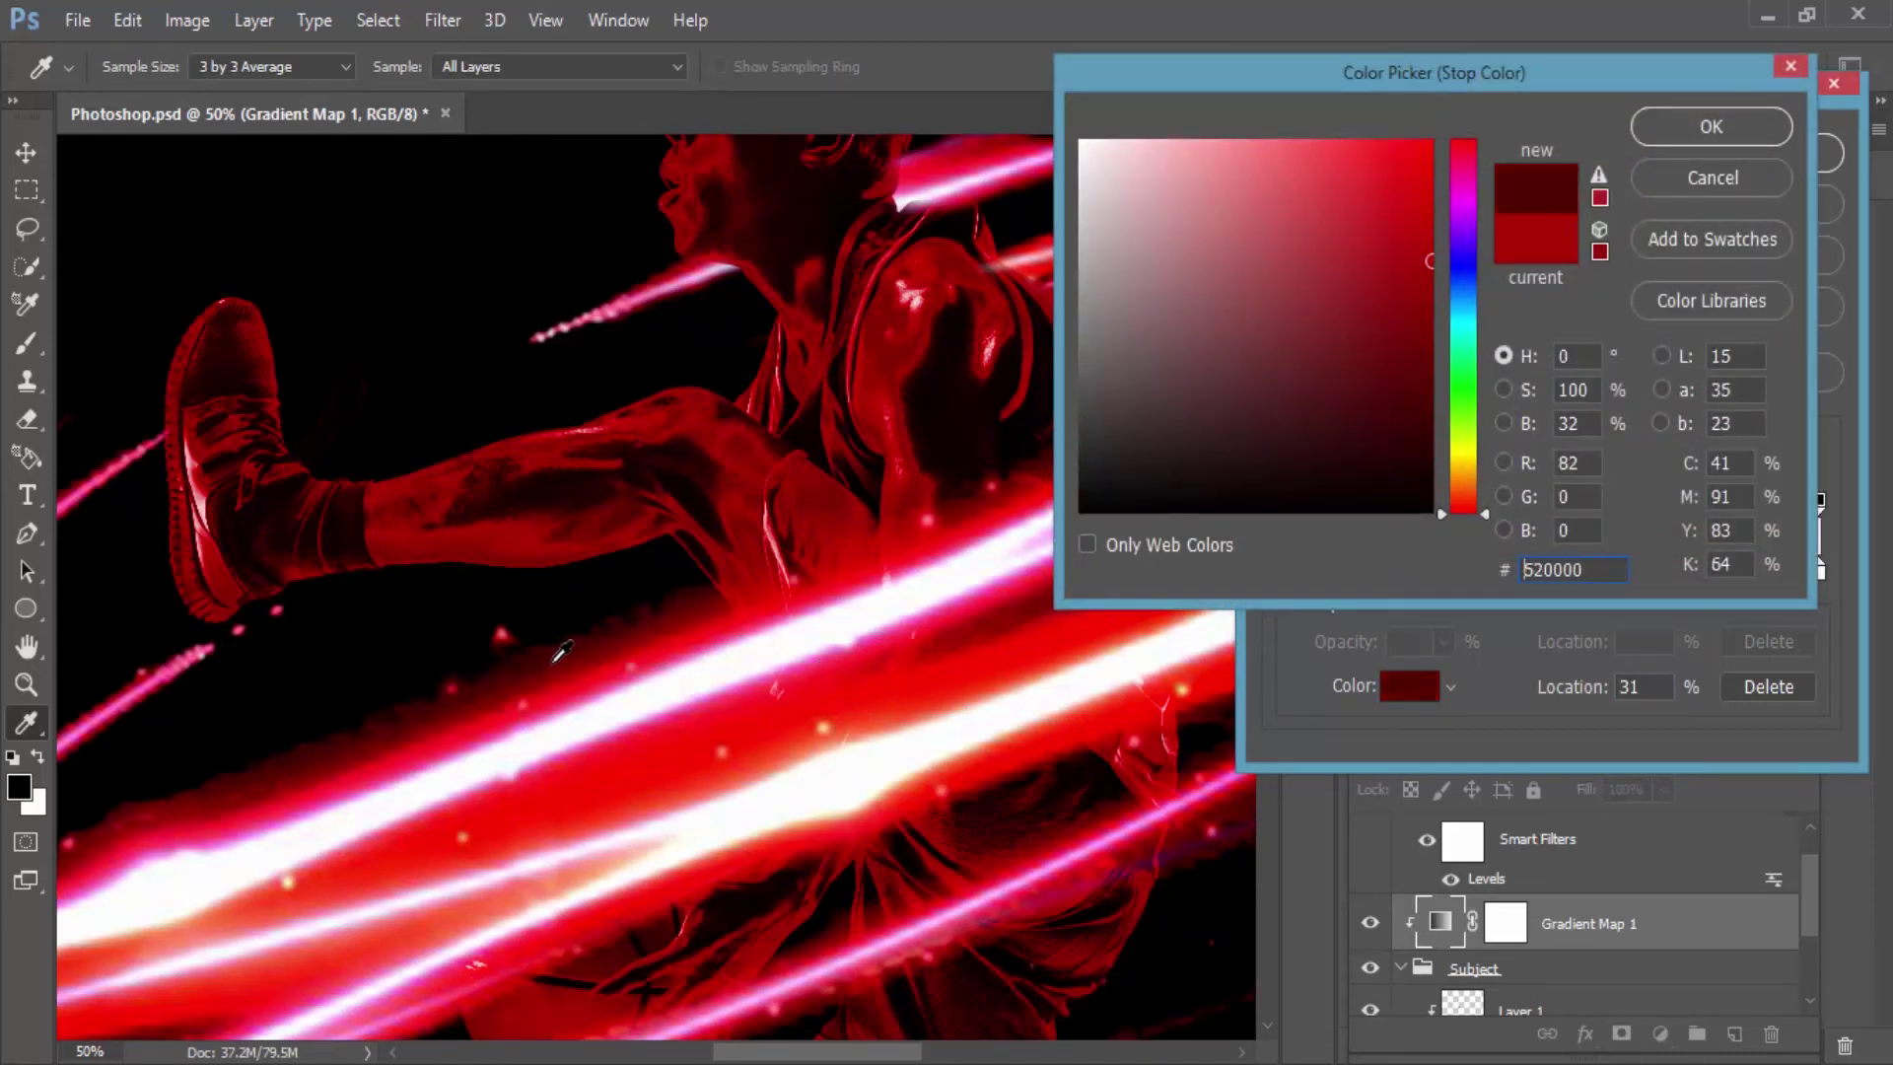
pyautogui.click(1660, 142)
pyautogui.write('32')
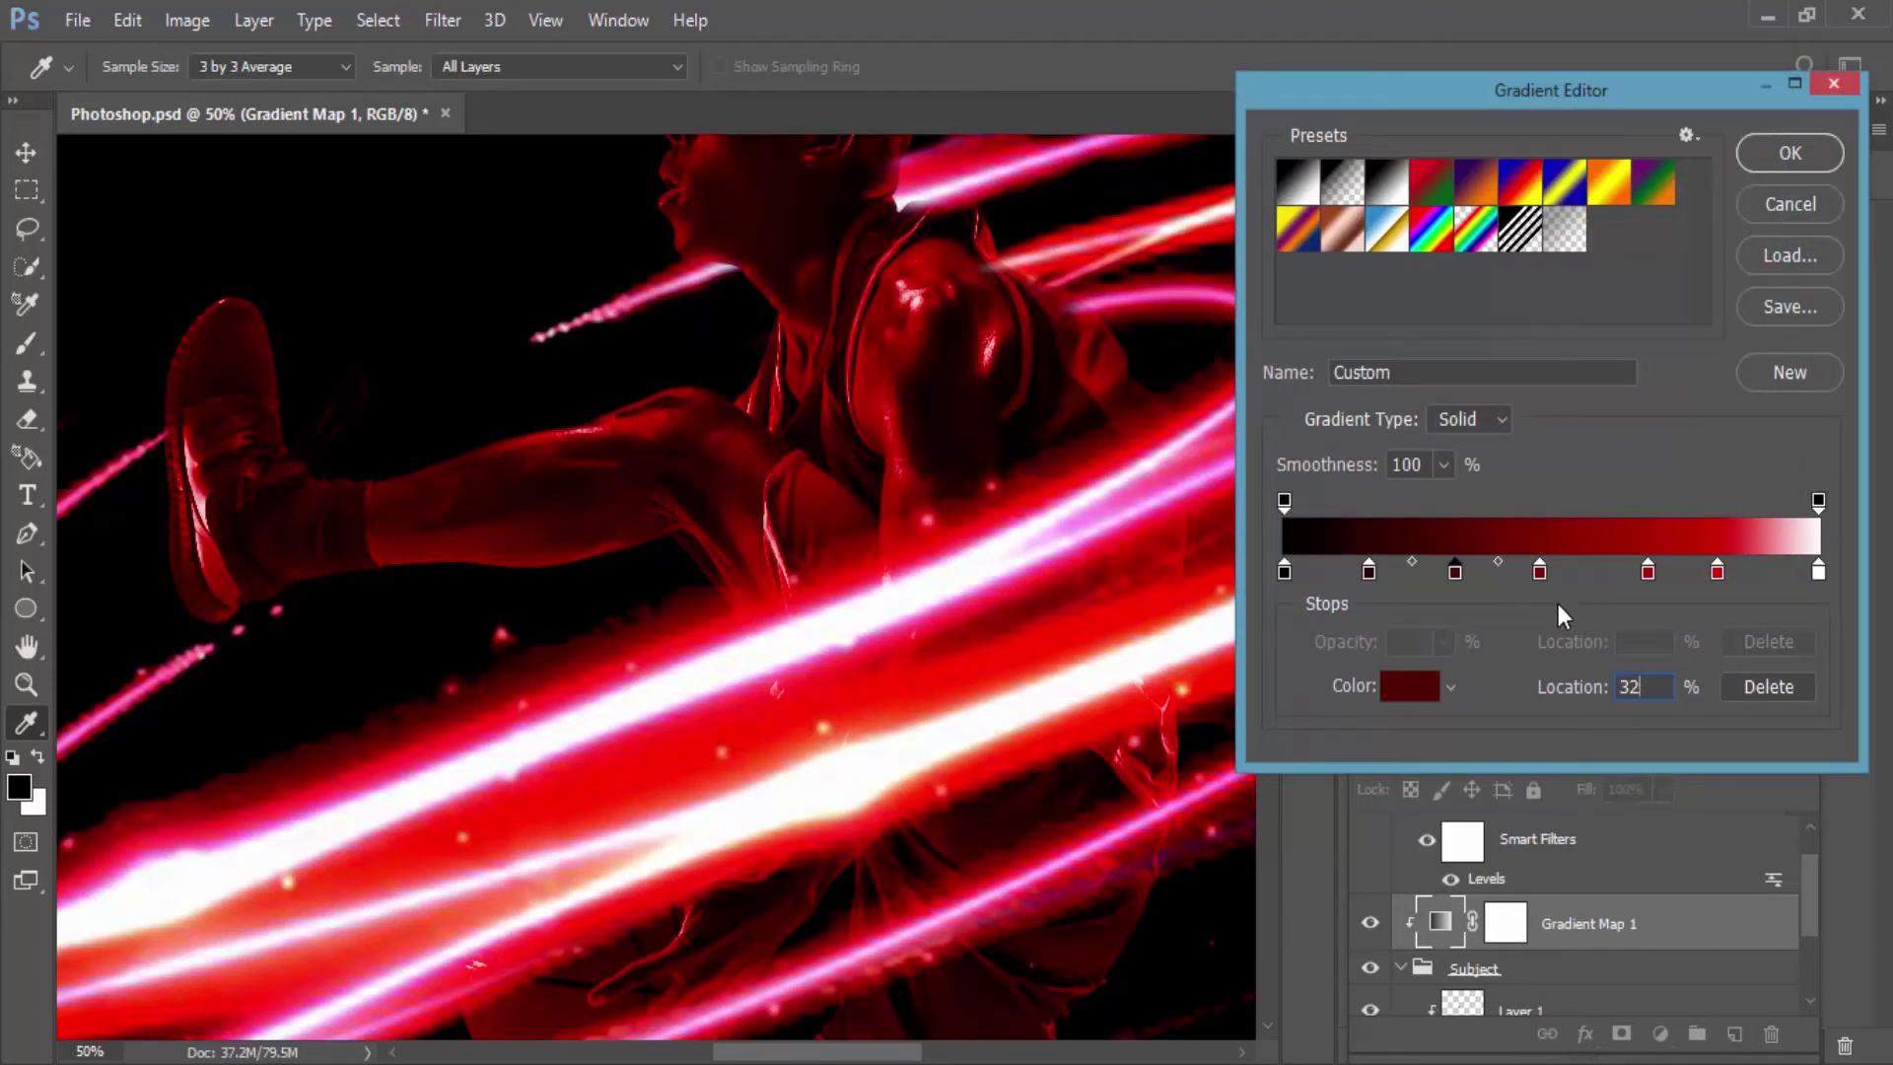
pyautogui.click(1786, 154)
pyautogui.press('b')
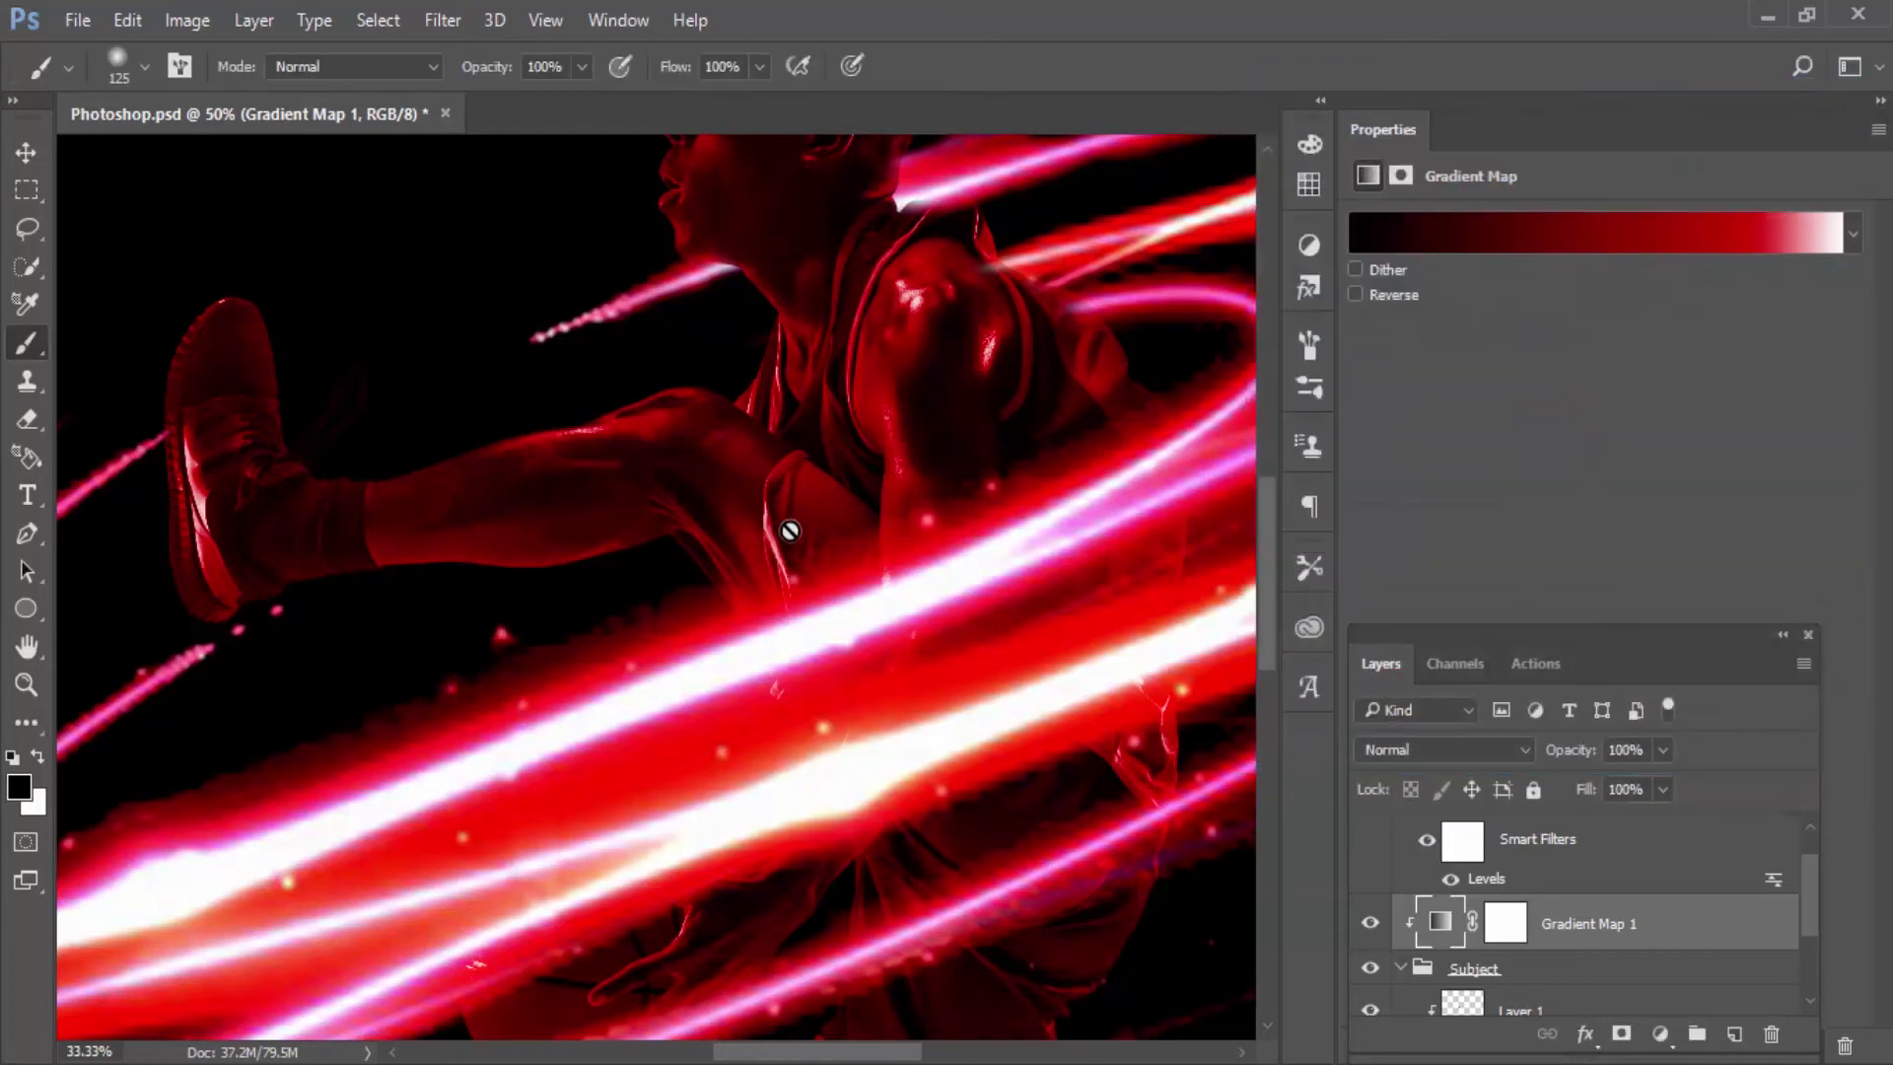
pyautogui.hotkey('ctrl', '-')
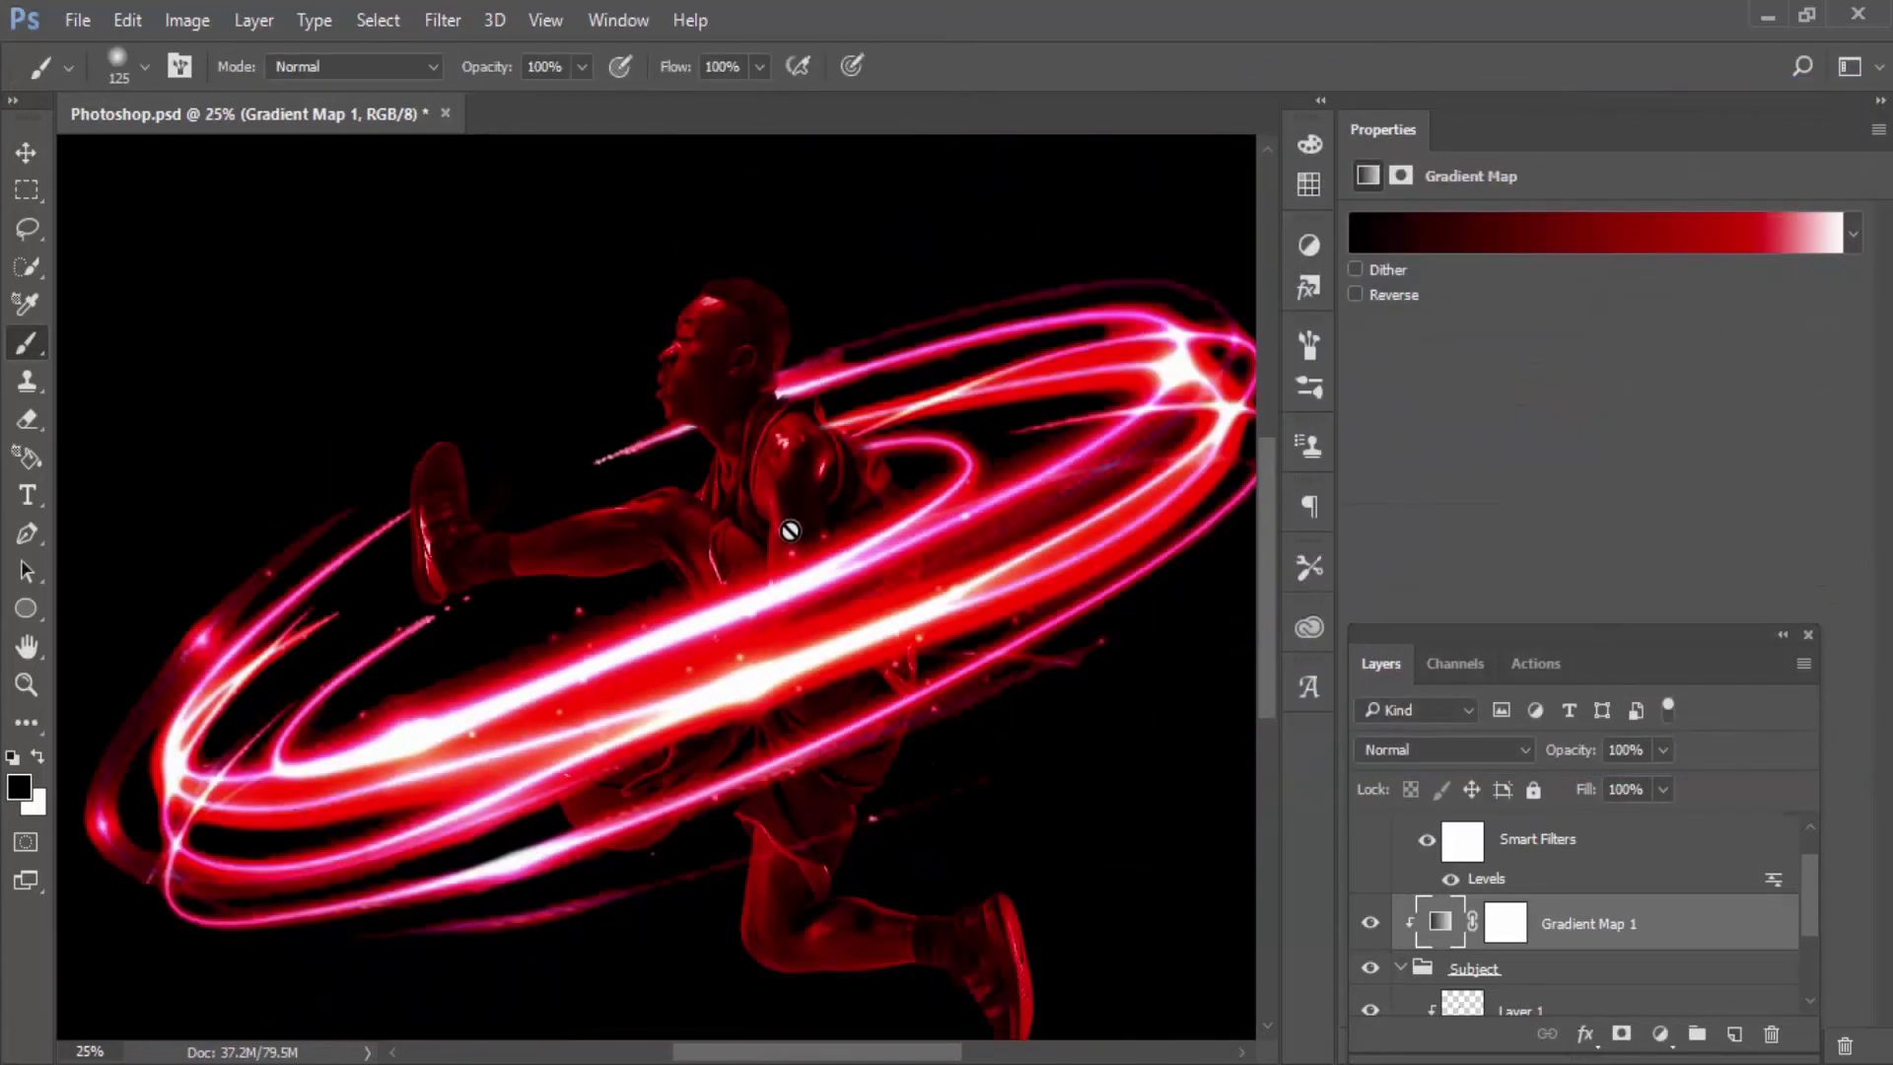
pyautogui.scroll(-1, 1258, 543)
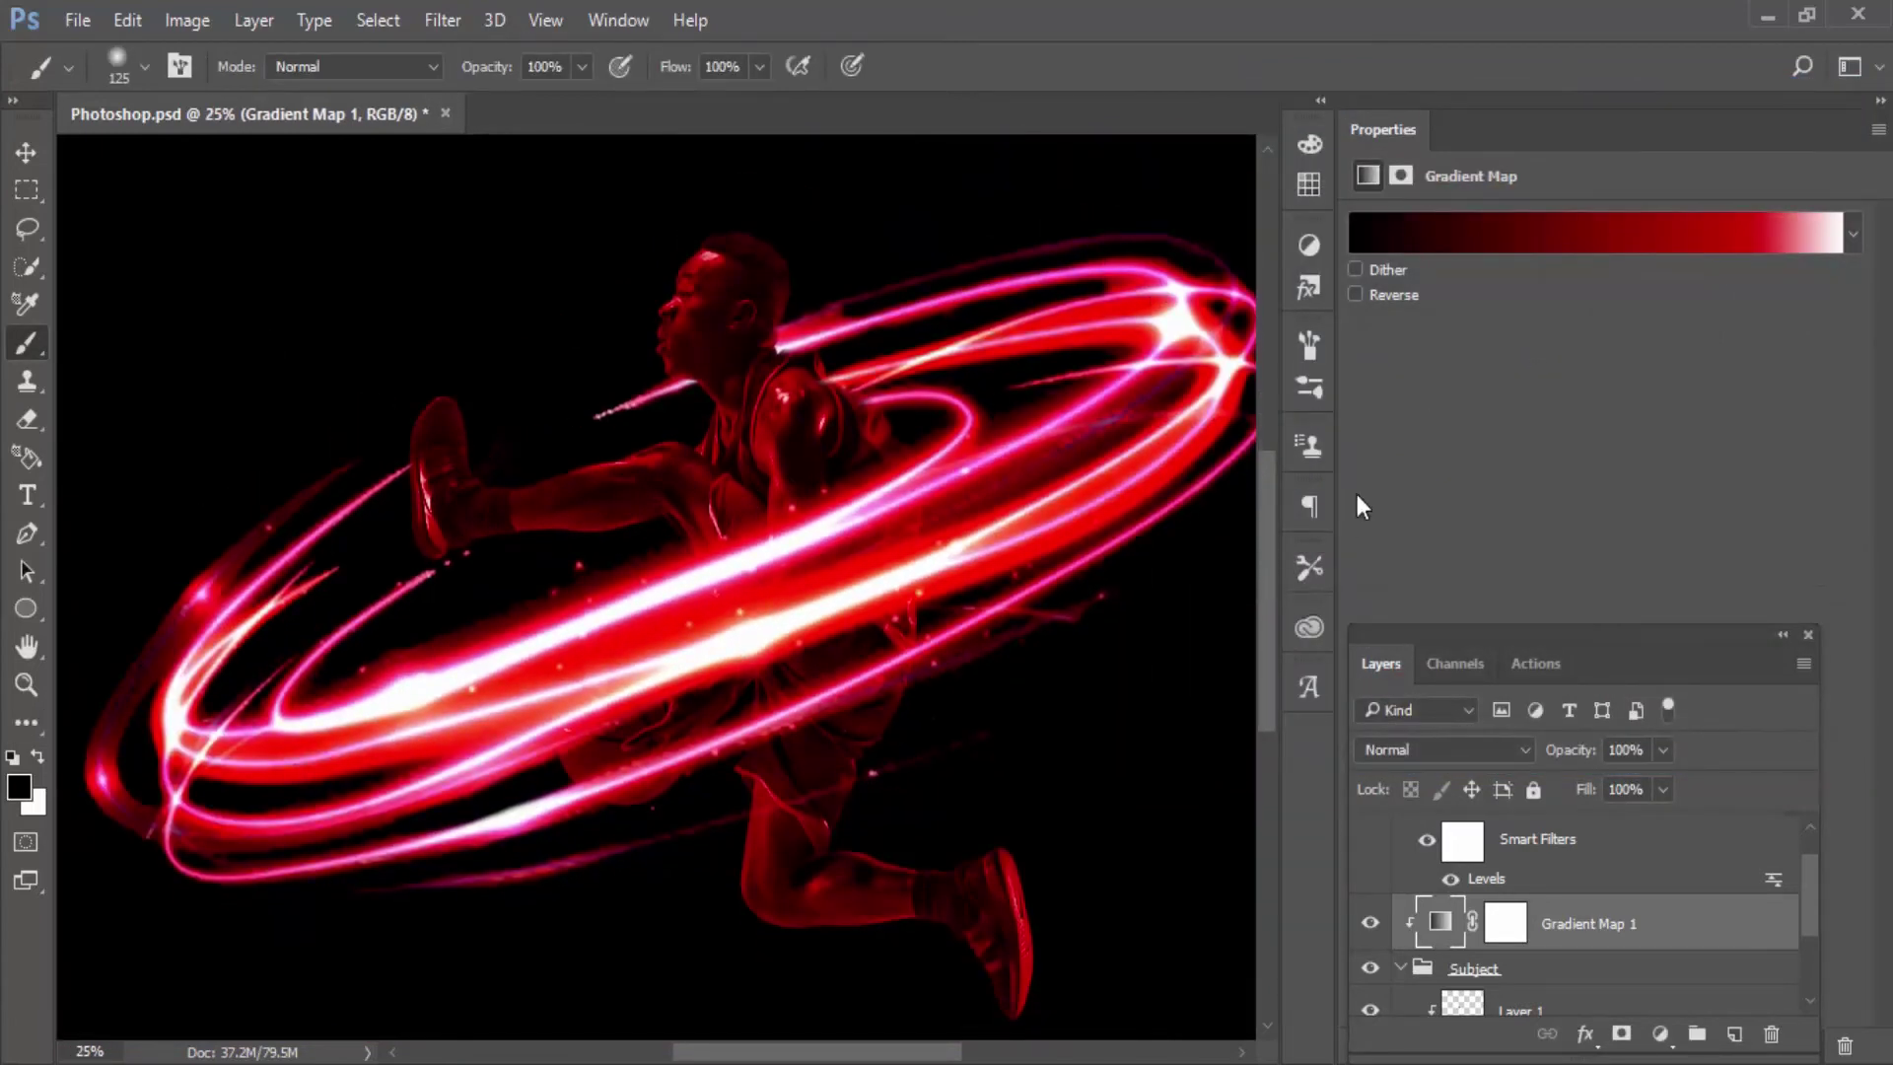
# Step: Shift the gradient map stops to about 18%, 78% and 87%, widening the white end, and commit
pyautogui.press('i')
pyautogui.click(1474, 232)
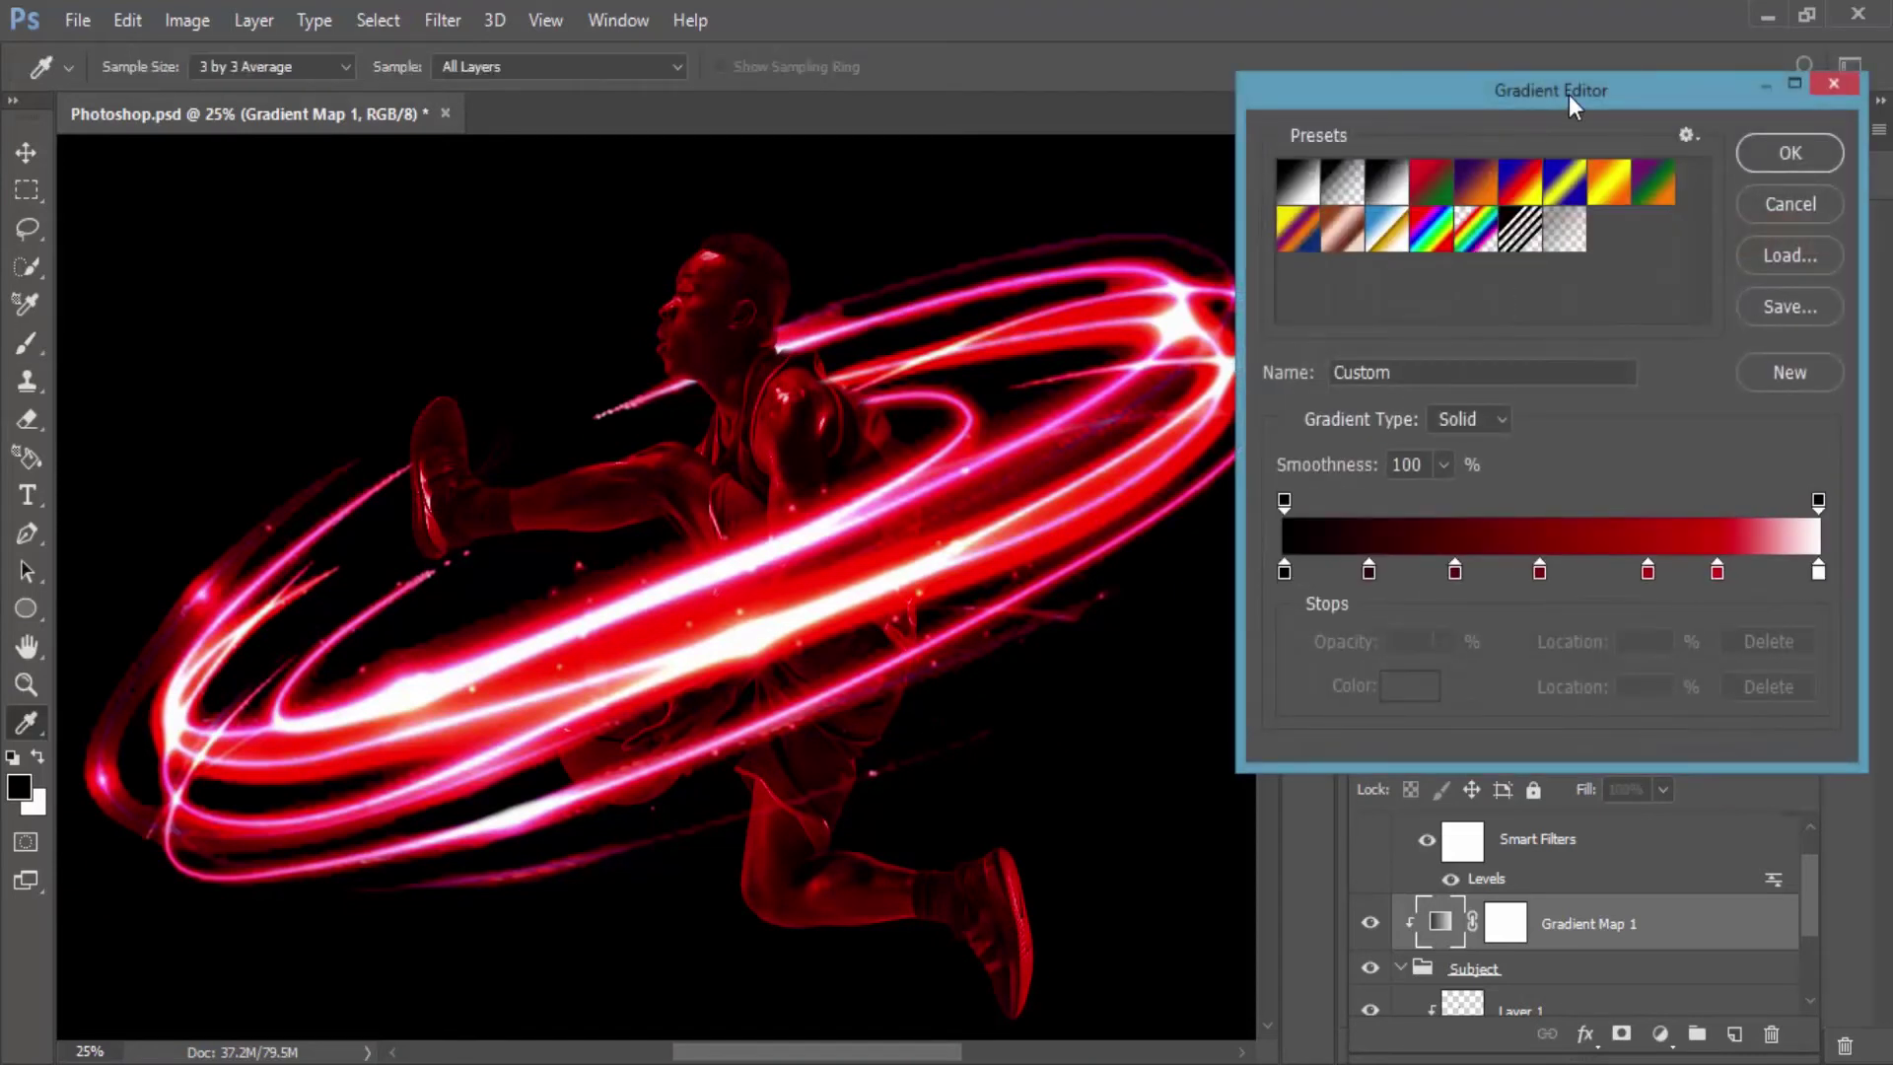
pyautogui.moveTo(1570, 94); pyautogui.dragTo(1652, 73)
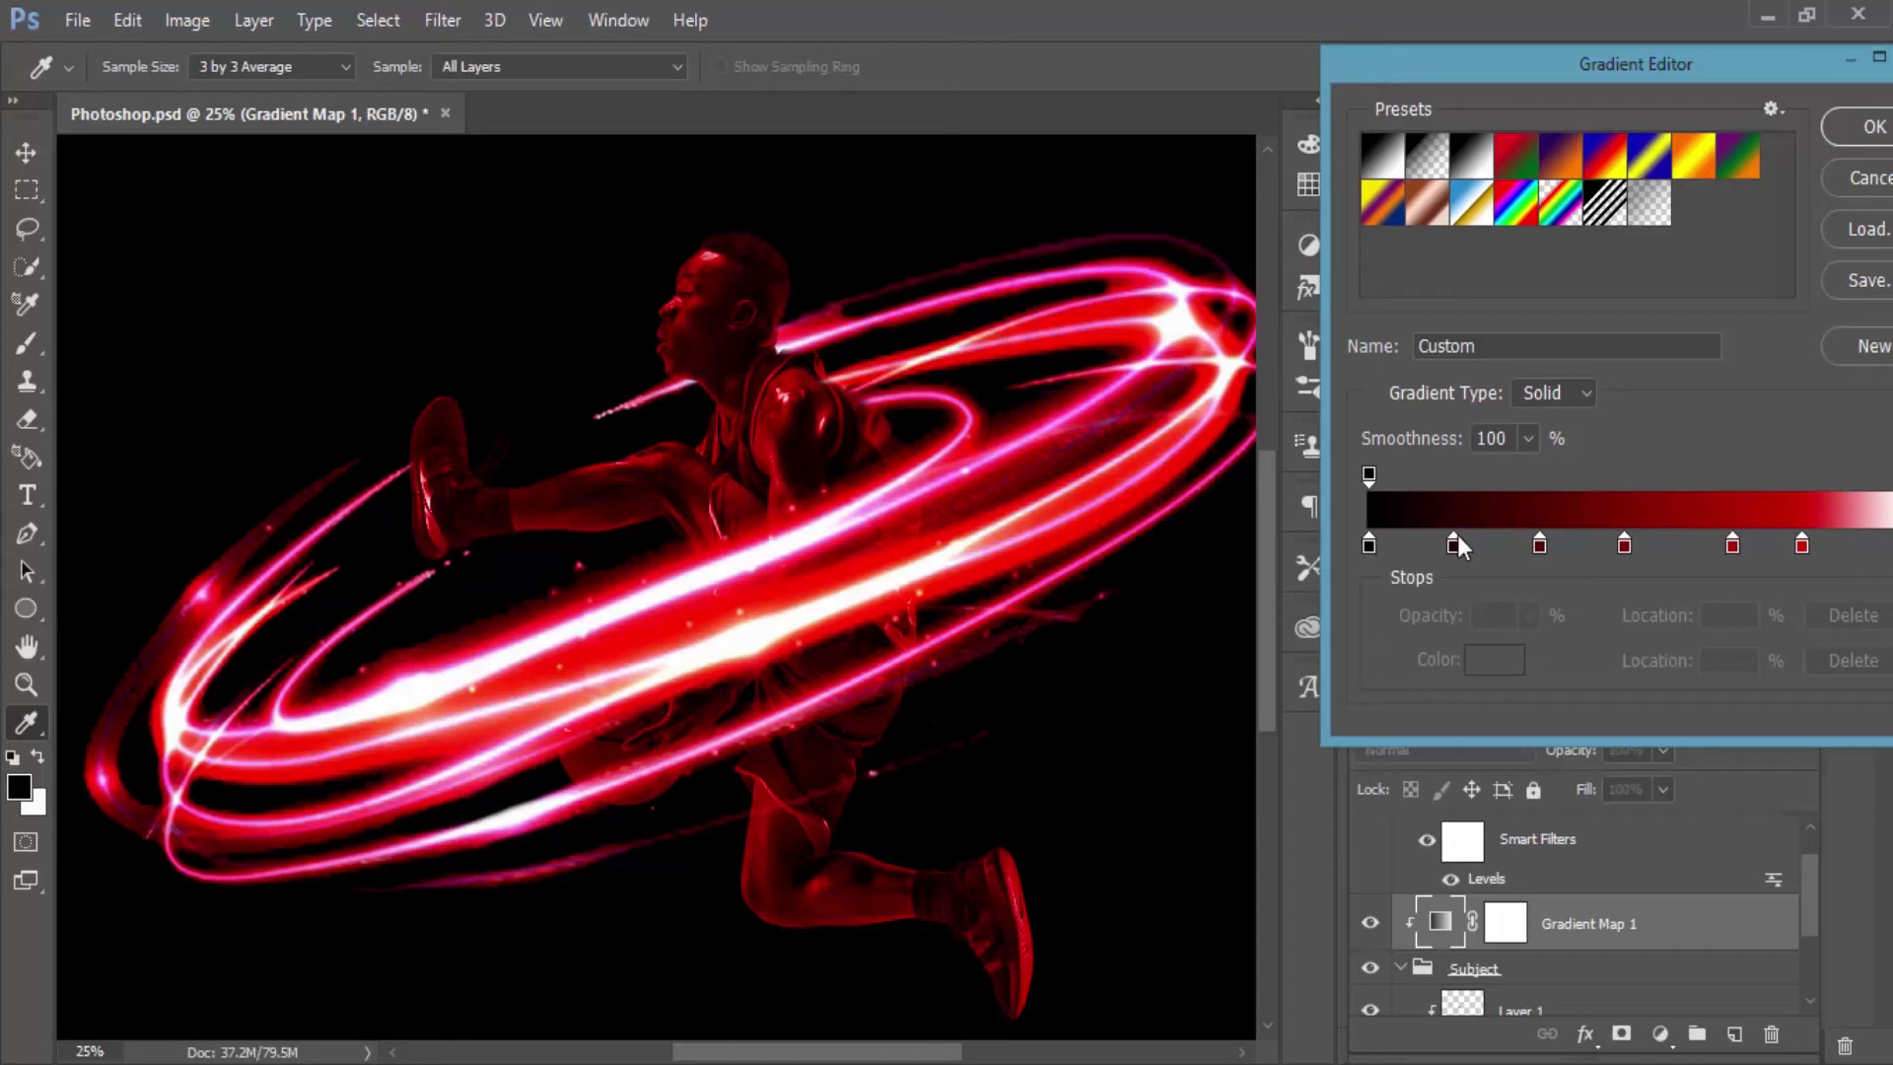
pyautogui.moveTo(1455, 541); pyautogui.dragTo(1463, 548)
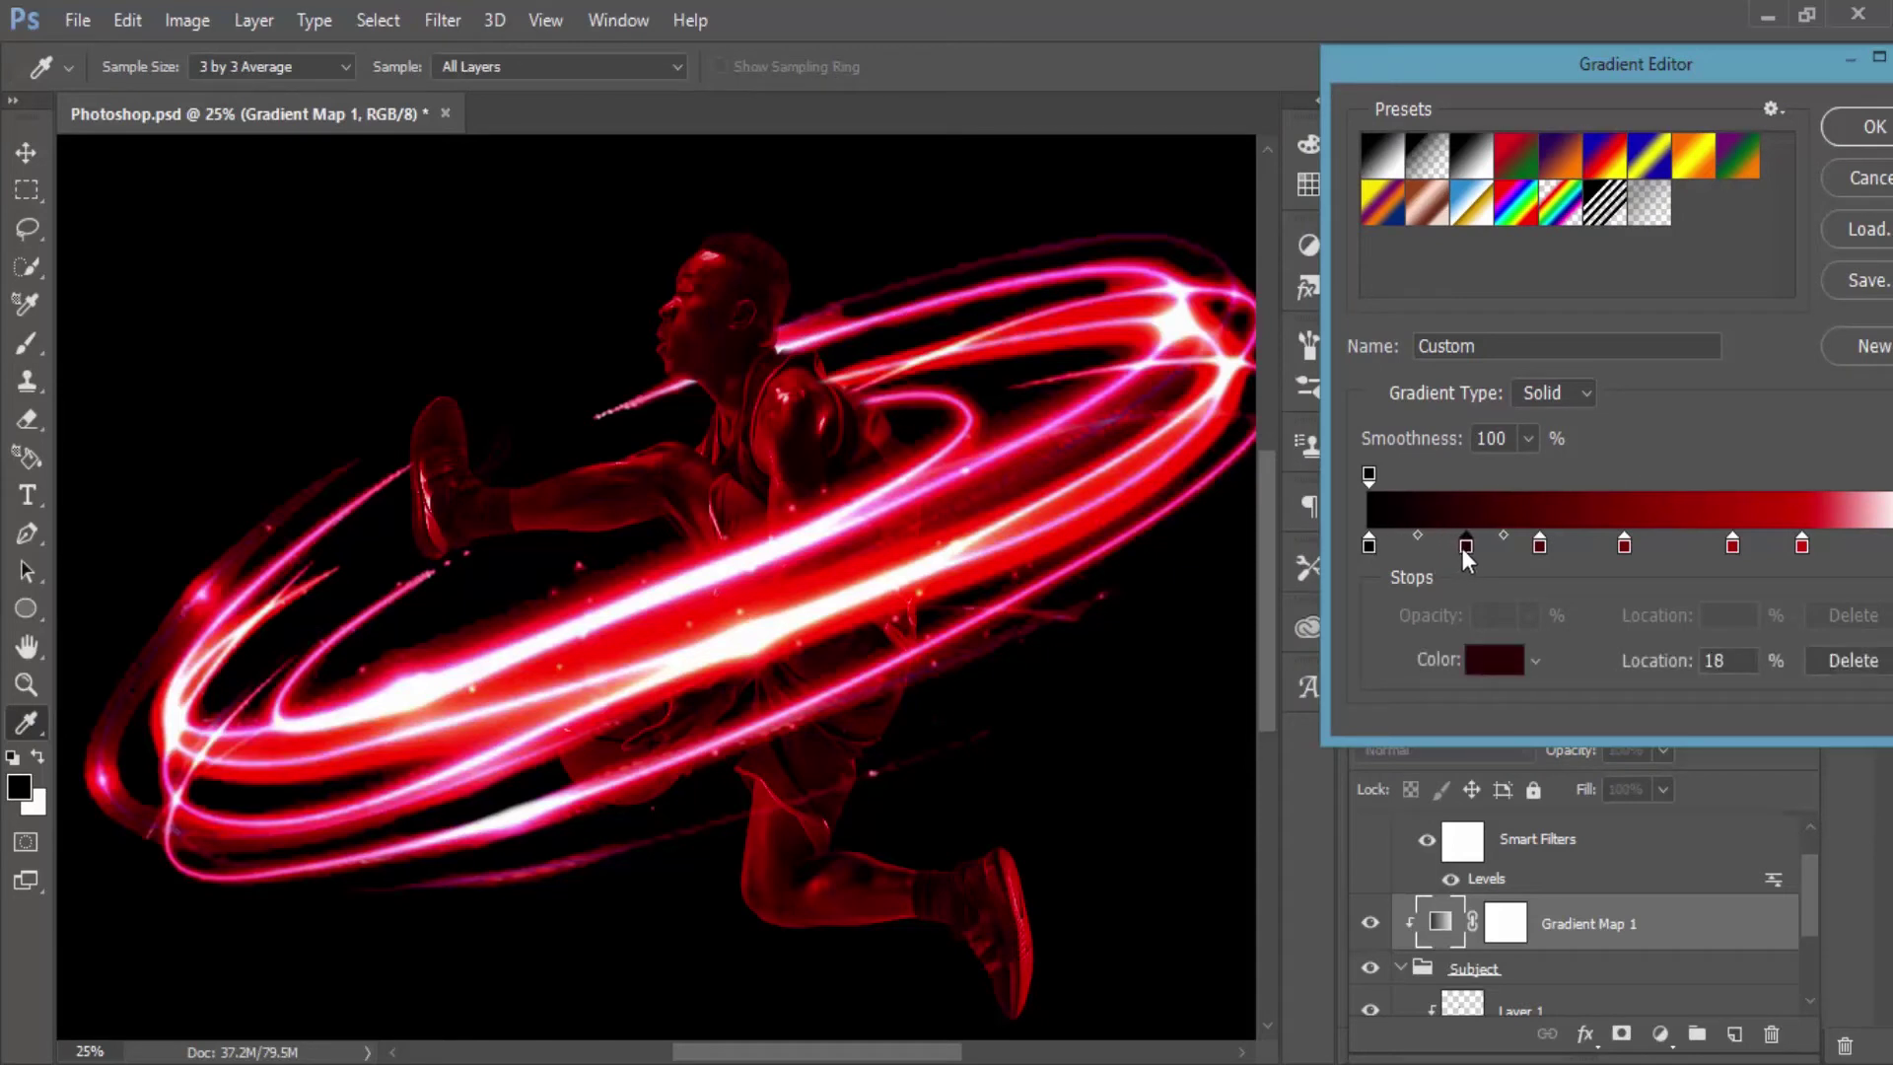
pyautogui.moveTo(1645, 79); pyautogui.dragTo(1553, 64)
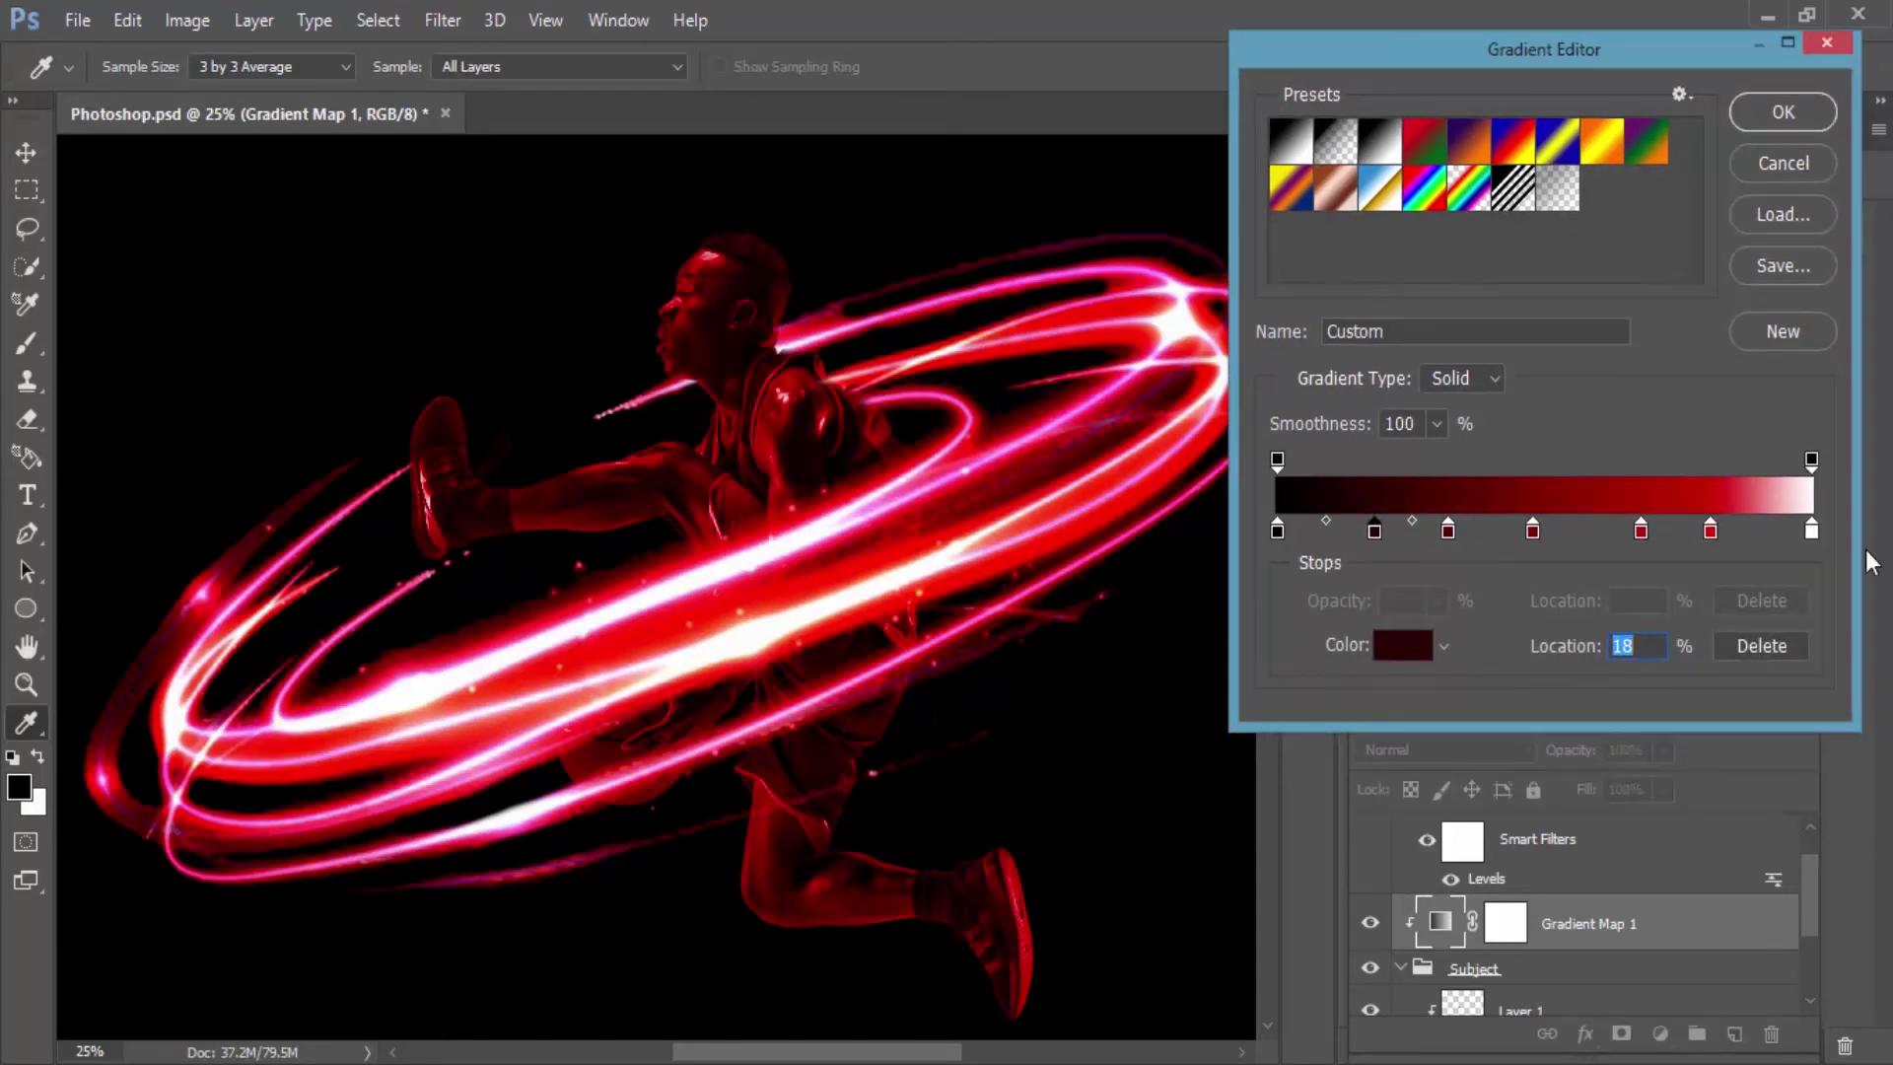
pyautogui.click(1811, 533)
pyautogui.moveTo(1710, 532); pyautogui.dragTo(1553, 533)
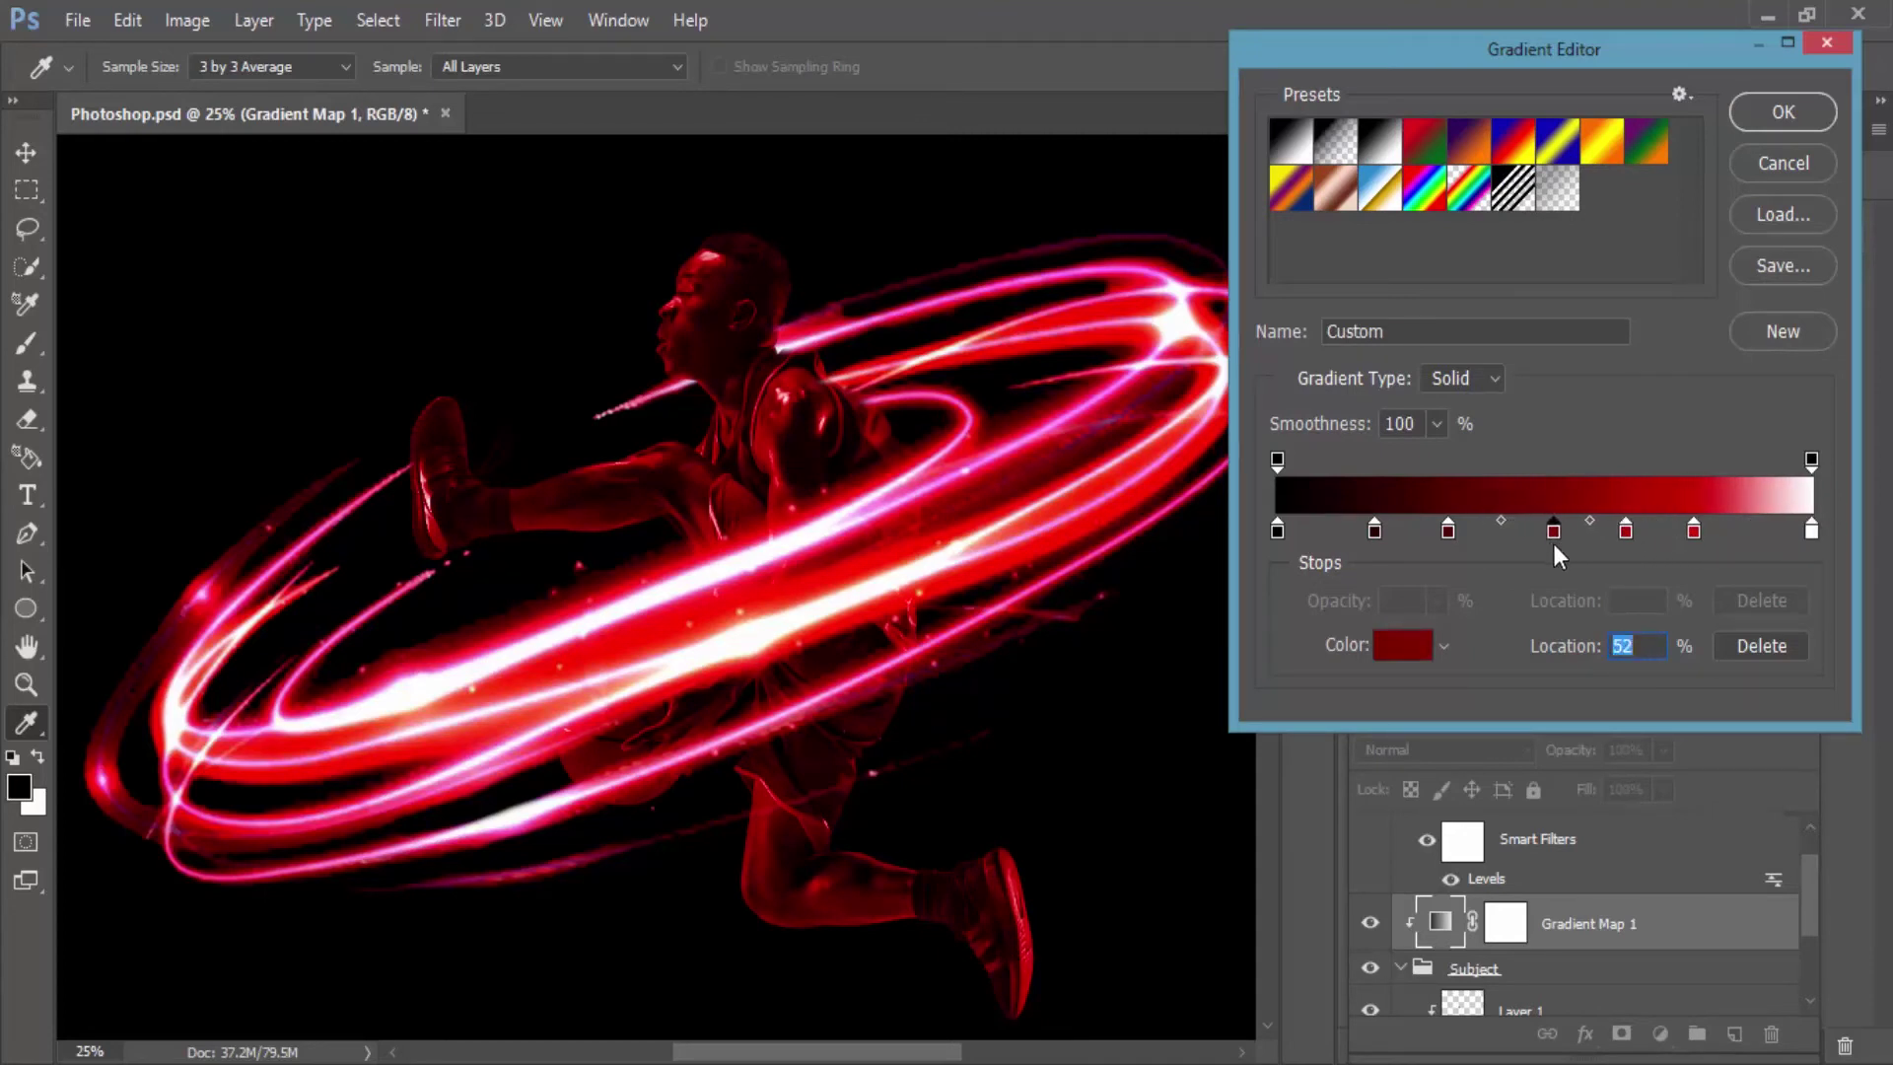
pyautogui.moveTo(1811, 533)
pyautogui.mouseDown()
pyautogui.moveTo(1742, 529)
pyautogui.moveTo(1789, 532)
pyautogui.mouseUp()
pyautogui.moveTo(1374, 531)
pyautogui.mouseDown()
pyautogui.moveTo(1357, 532)
pyautogui.moveTo(1449, 537)
pyautogui.mouseUp()
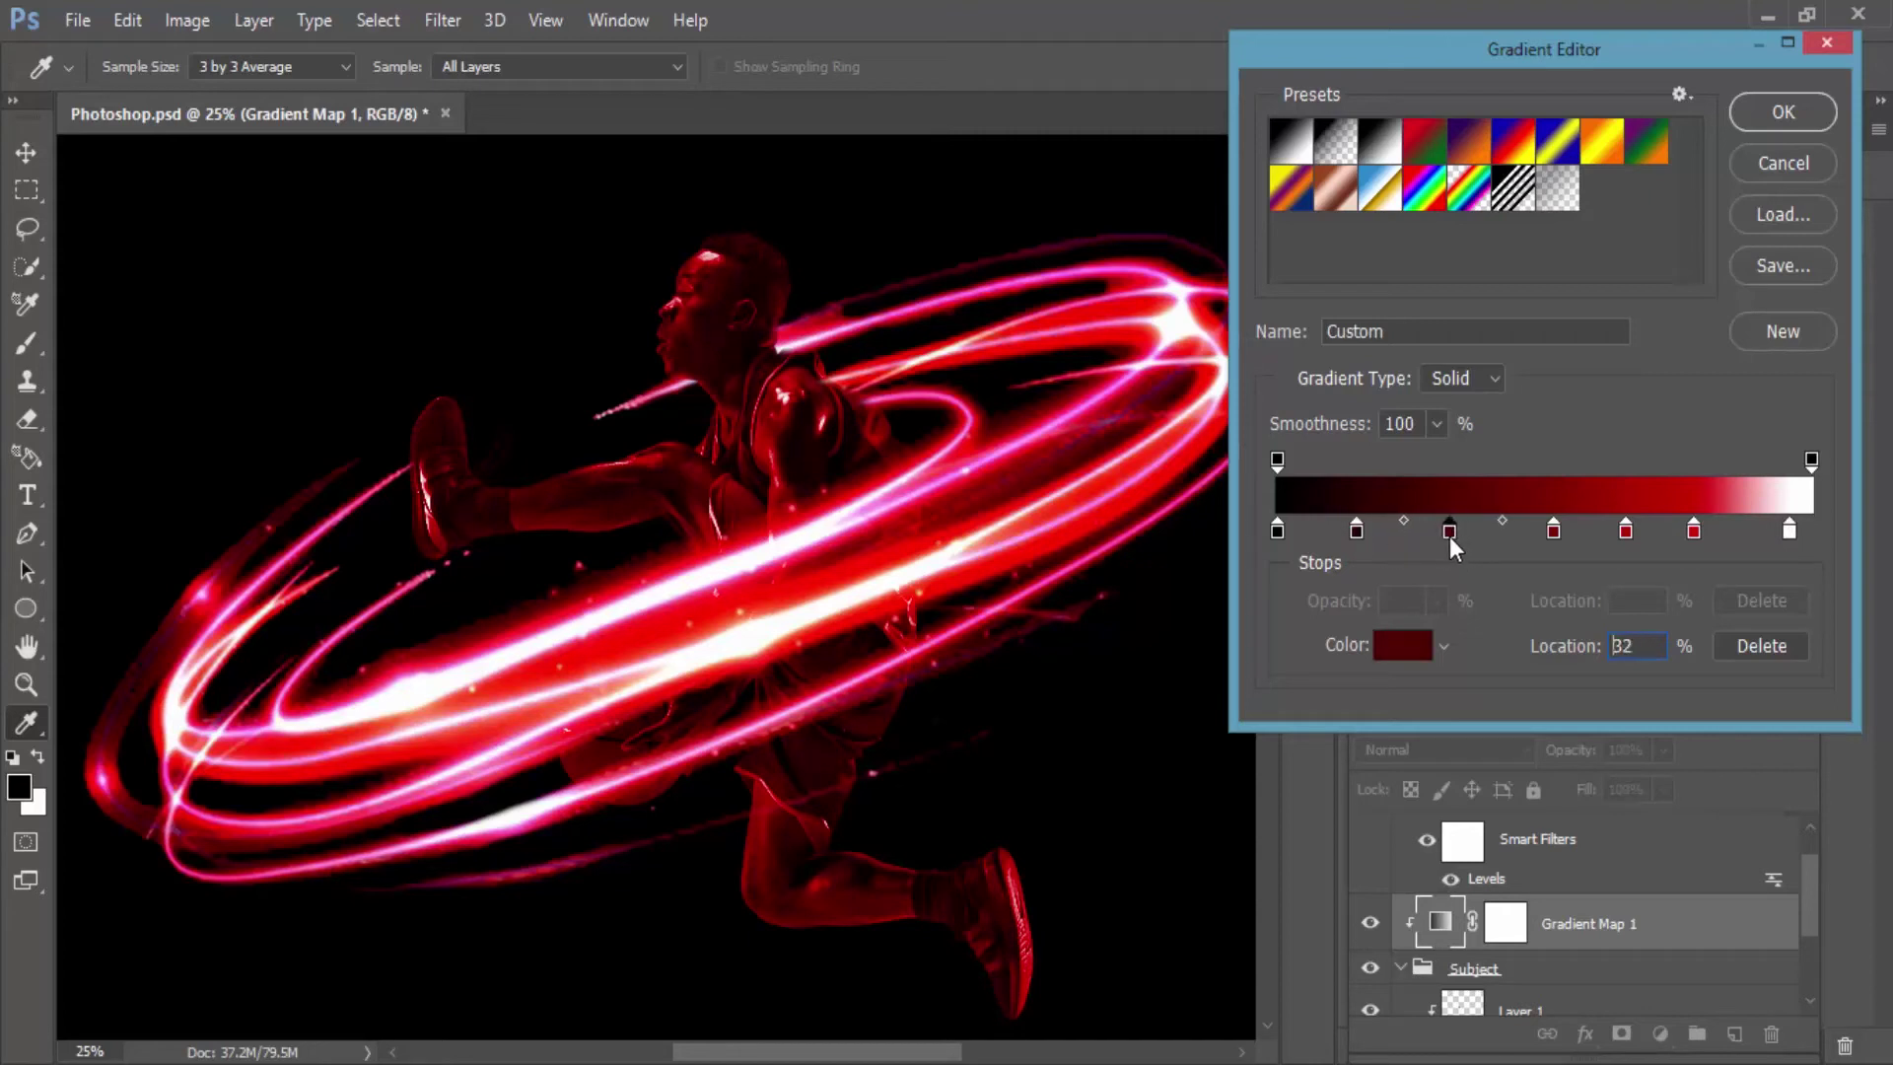
pyautogui.click(1785, 112)
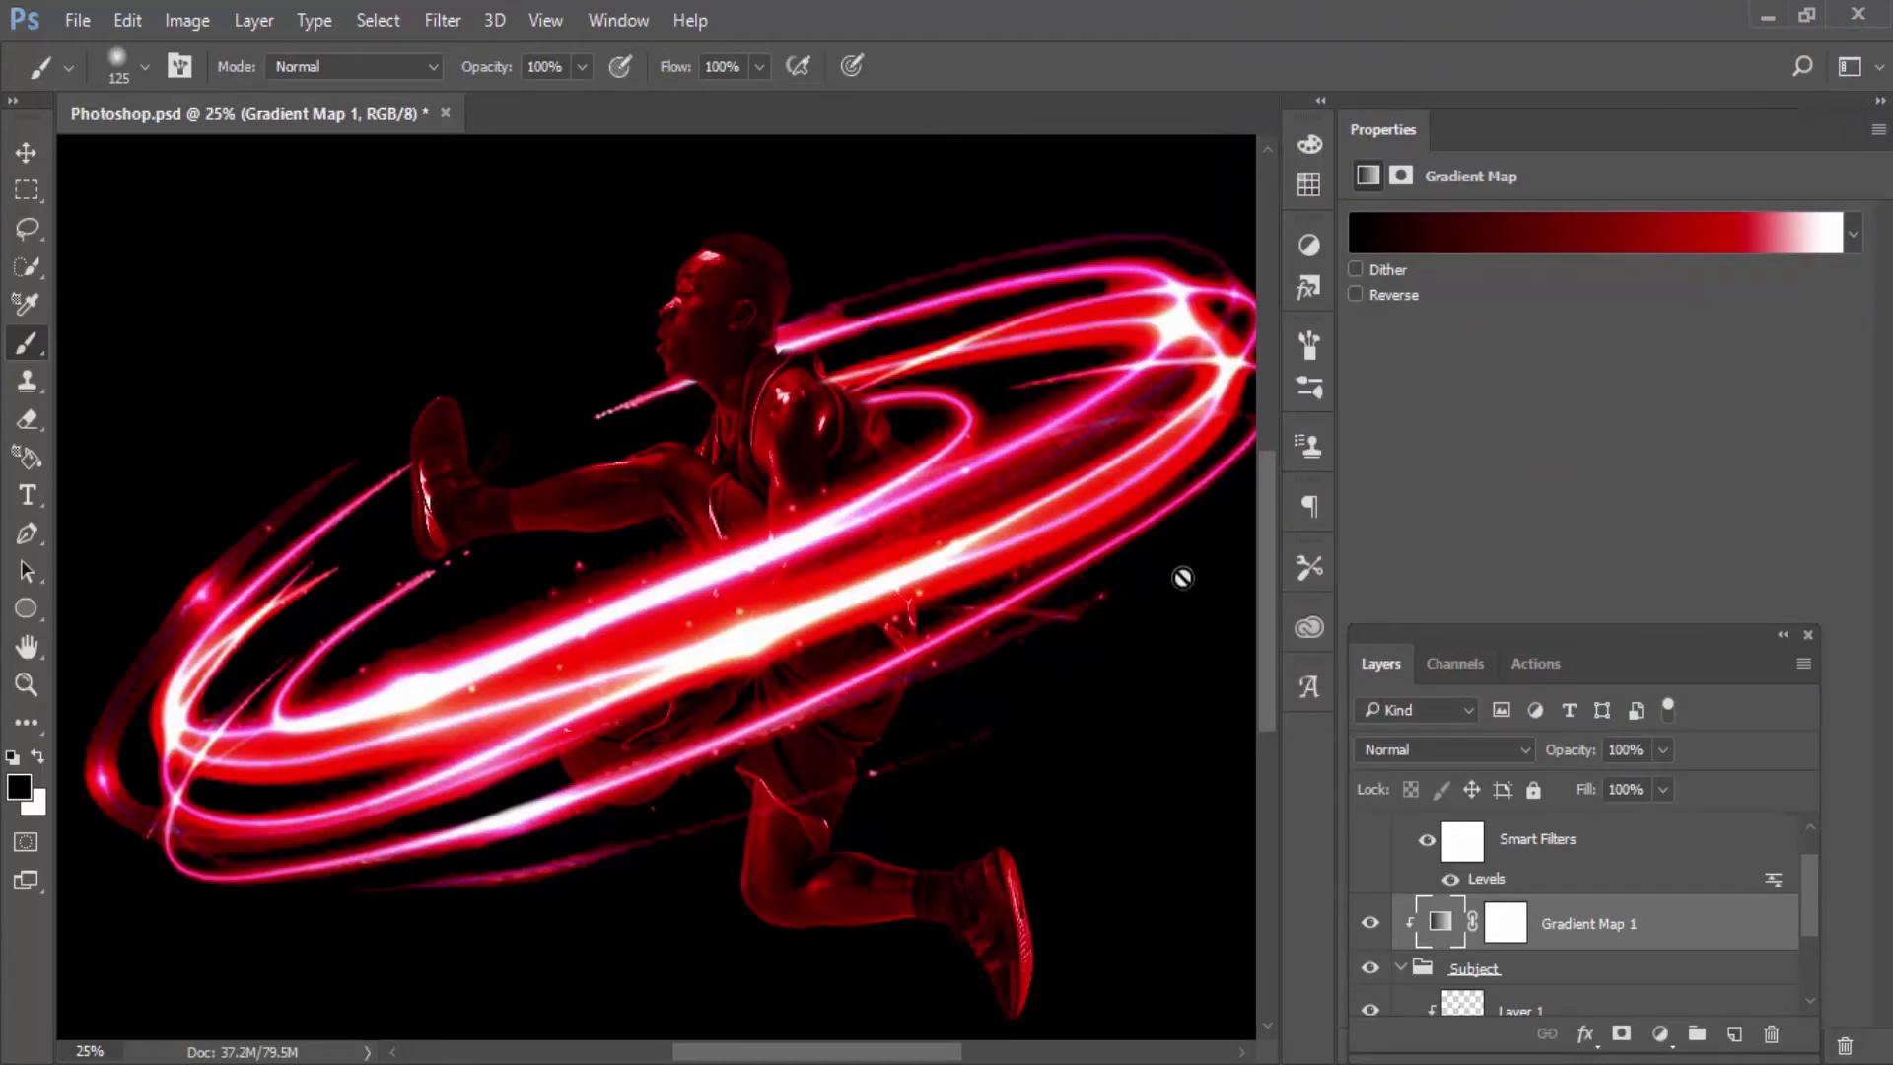
pyautogui.hotkey('ctrl', '-')
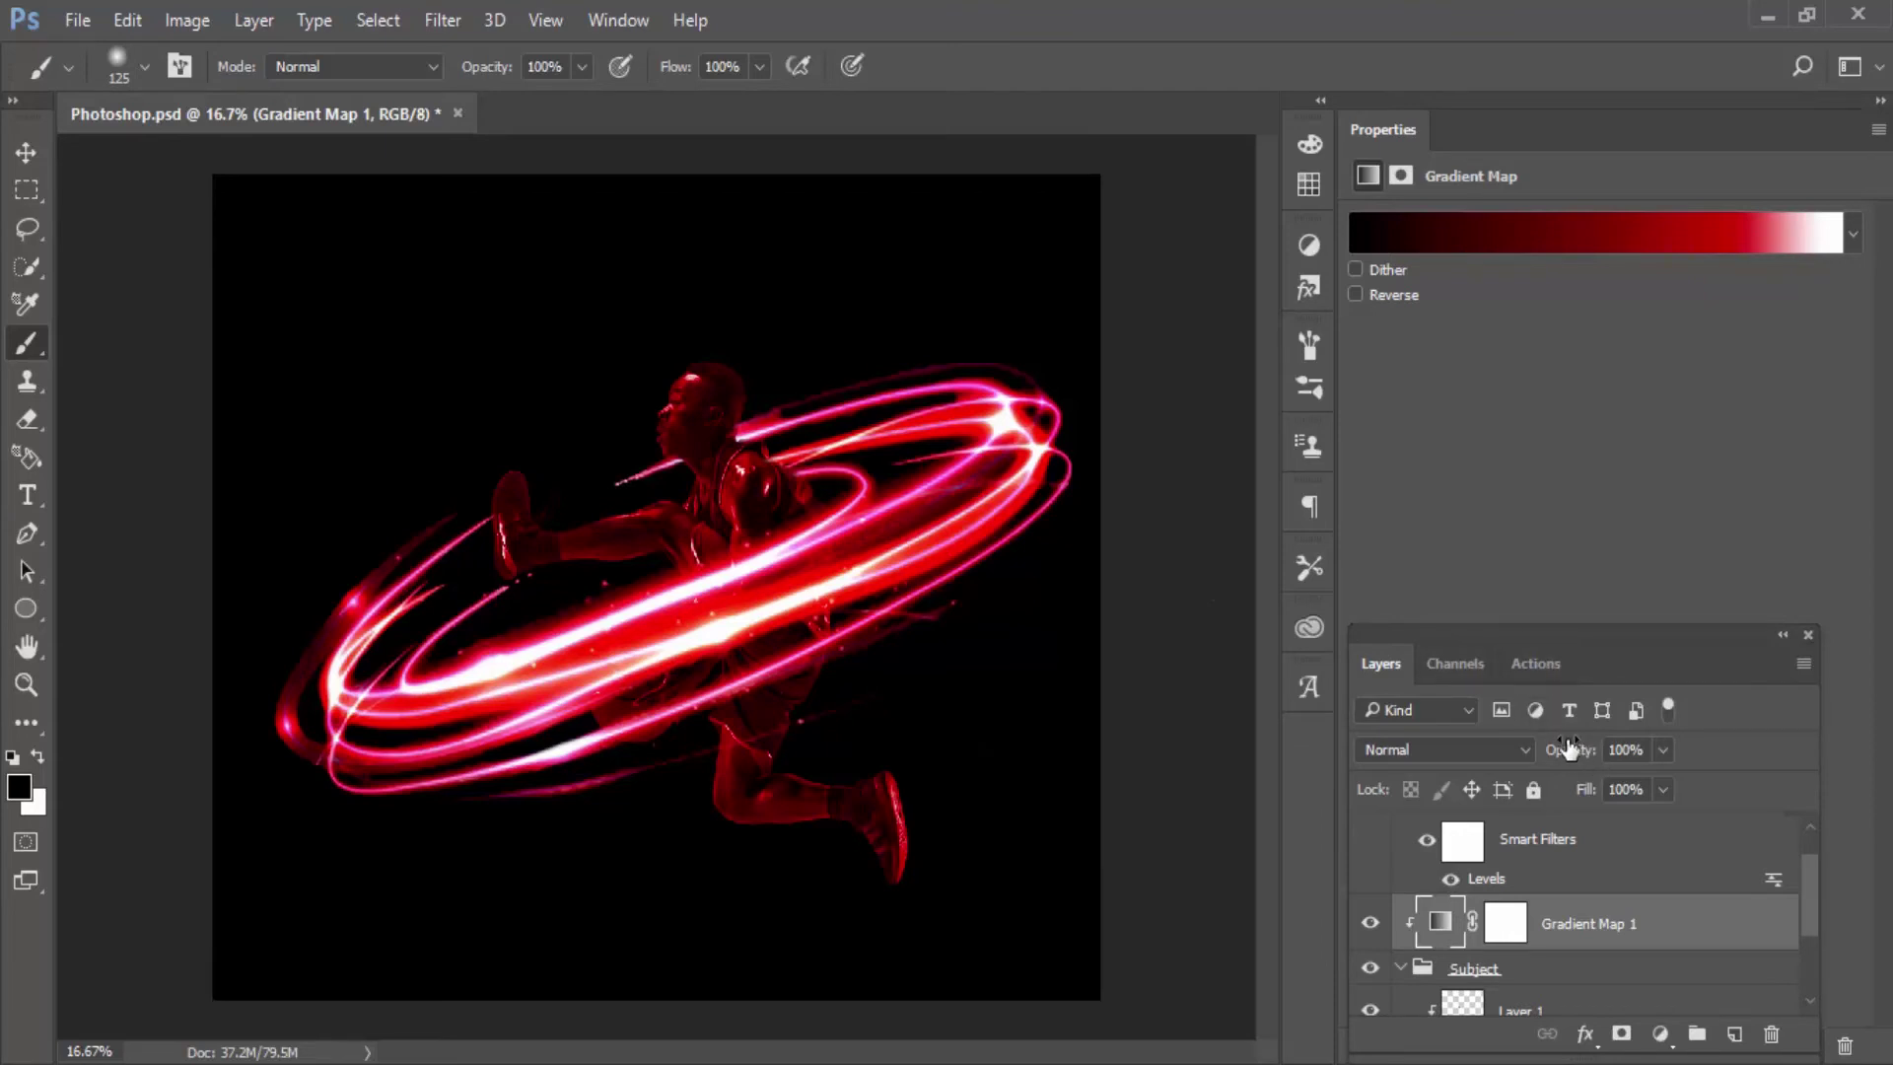
# Step: Set Gradient Map 1 to 70% opacity and select its layer mask
pyautogui.click(1632, 744)
pyautogui.write('70')
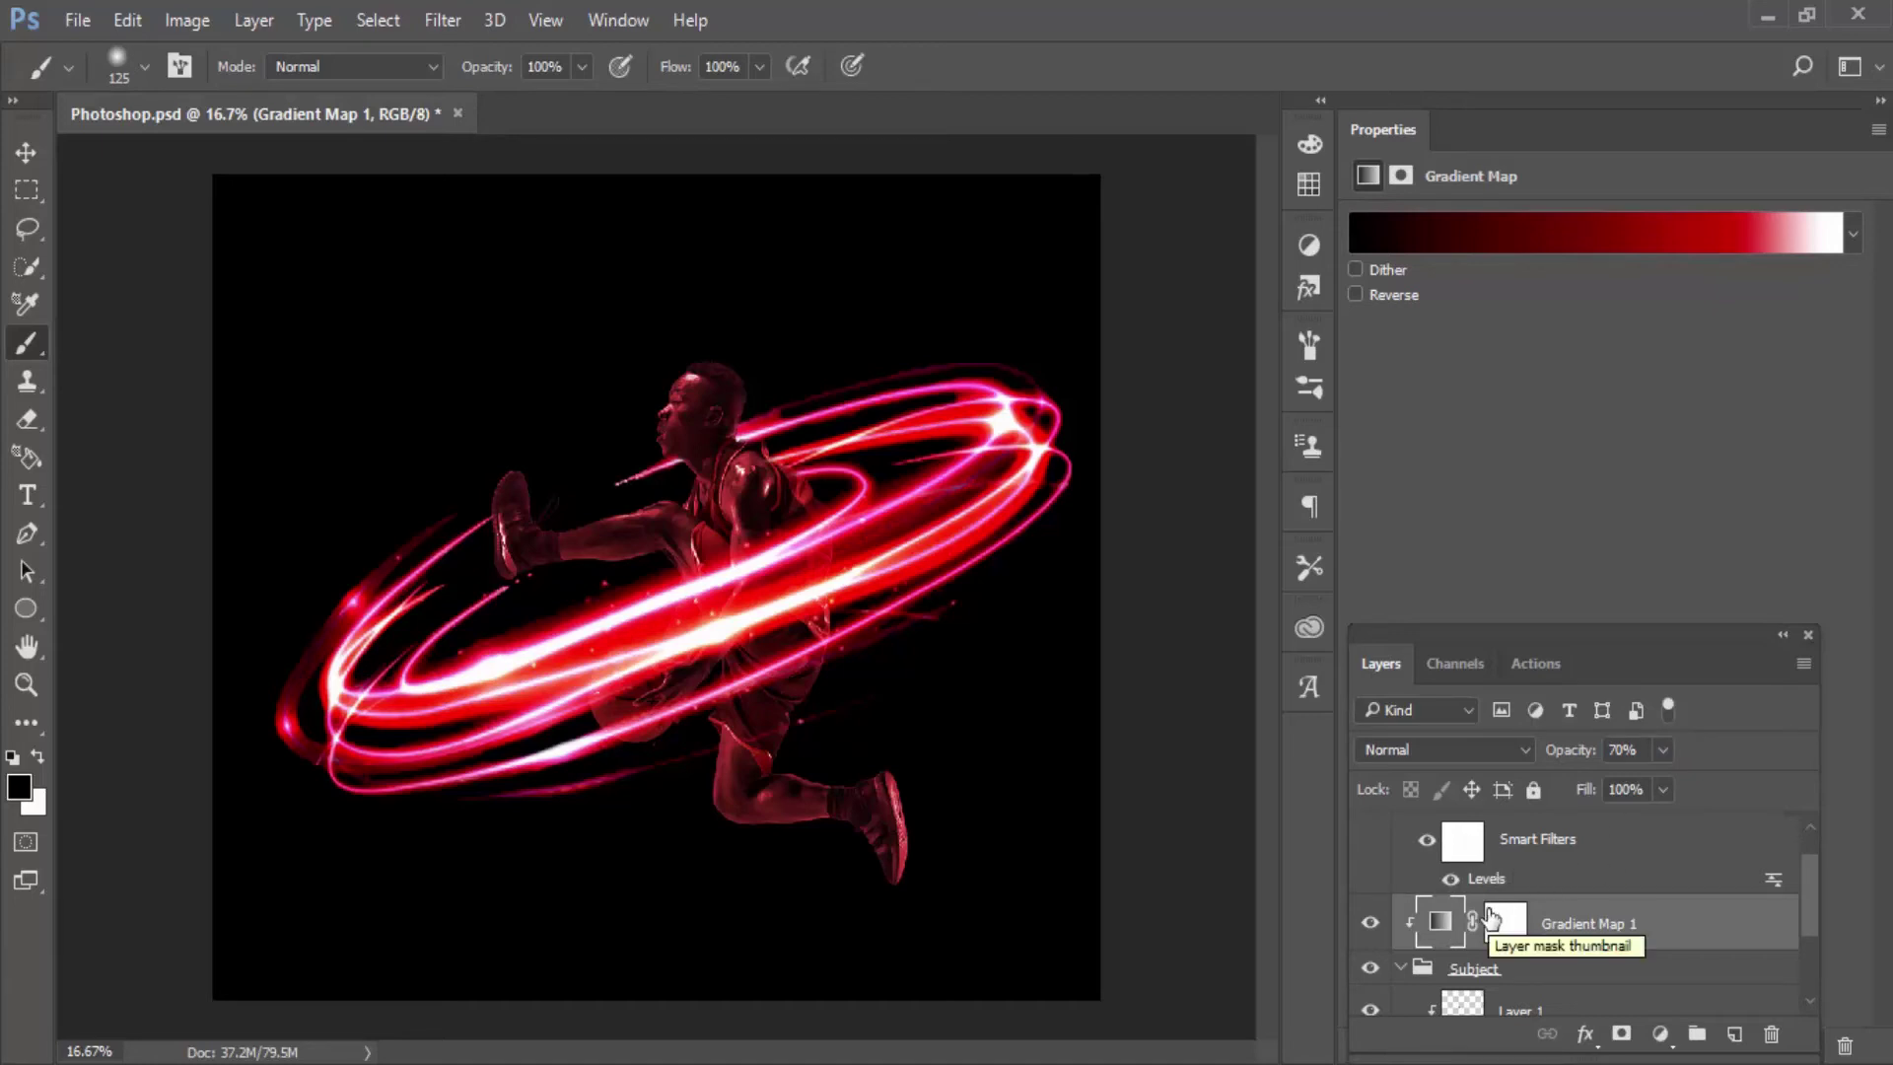
pyautogui.hotkey('ctrl', '+')
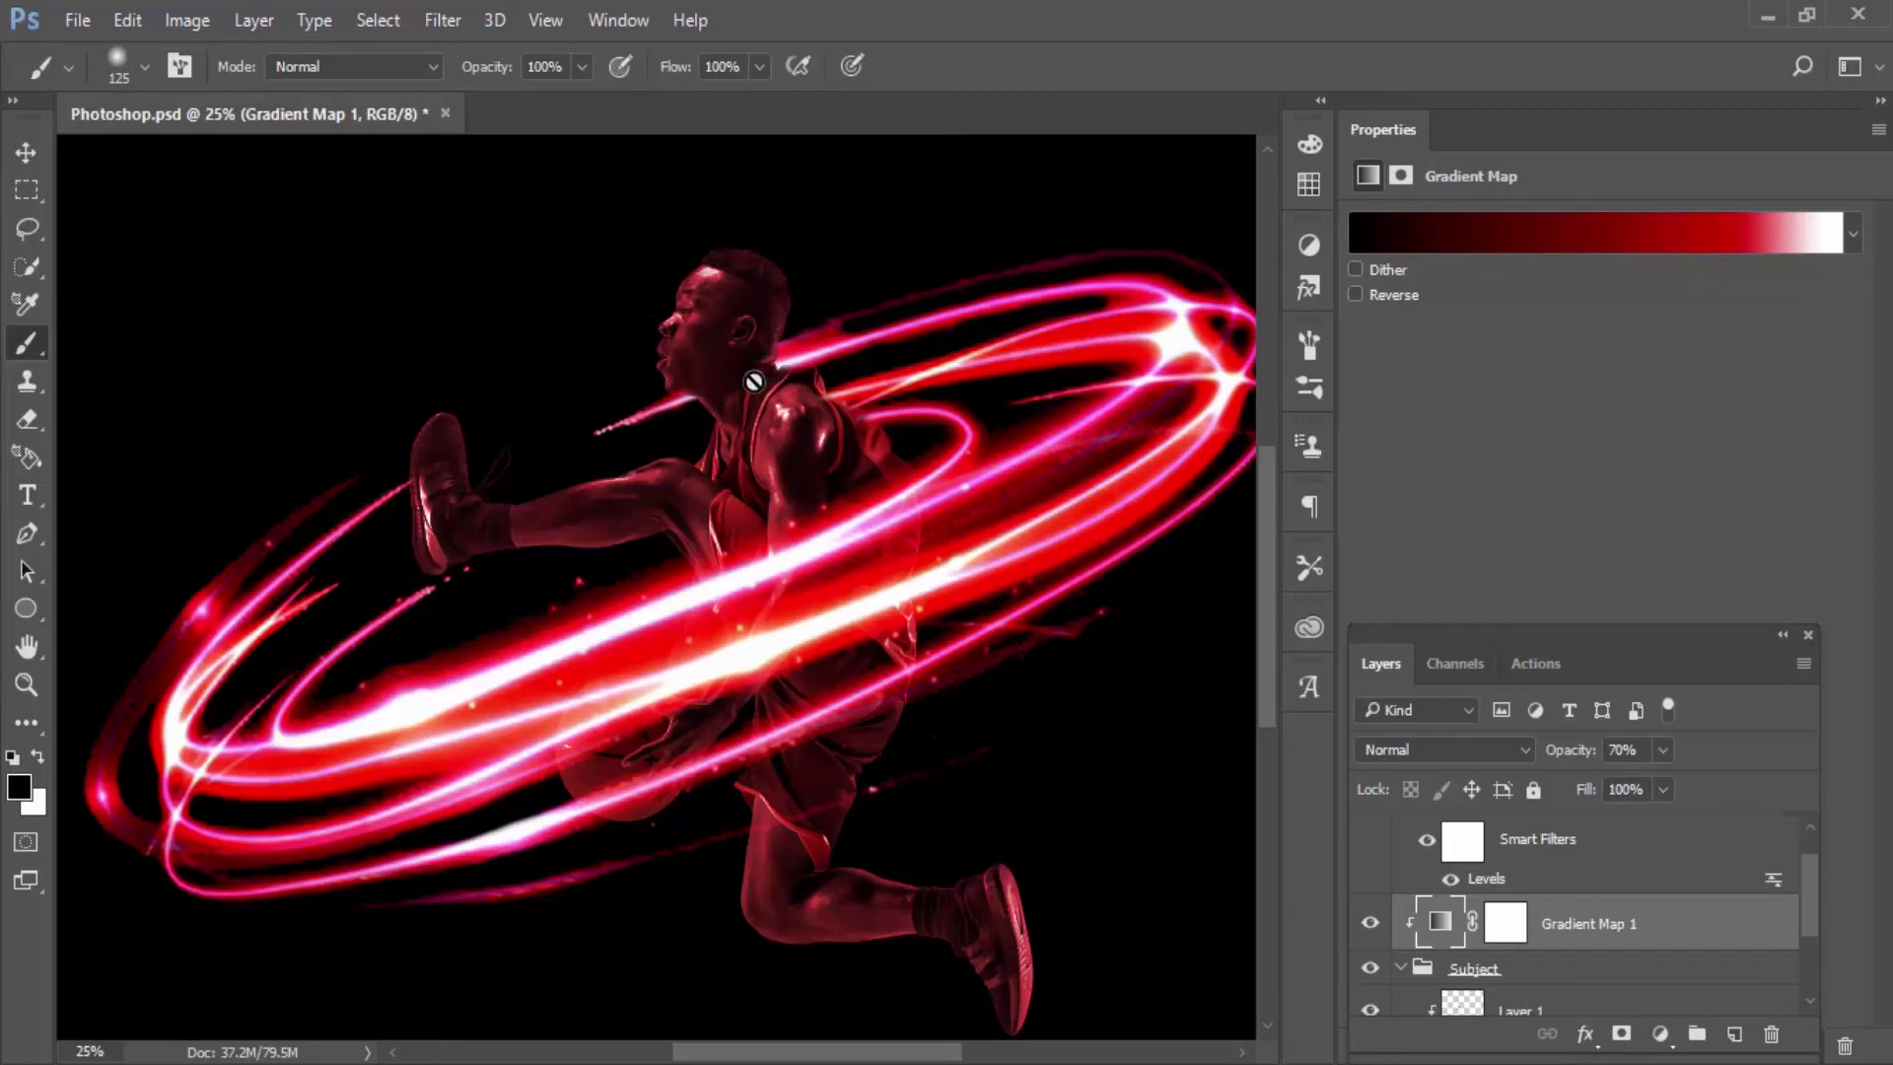
pyautogui.click(1514, 932)
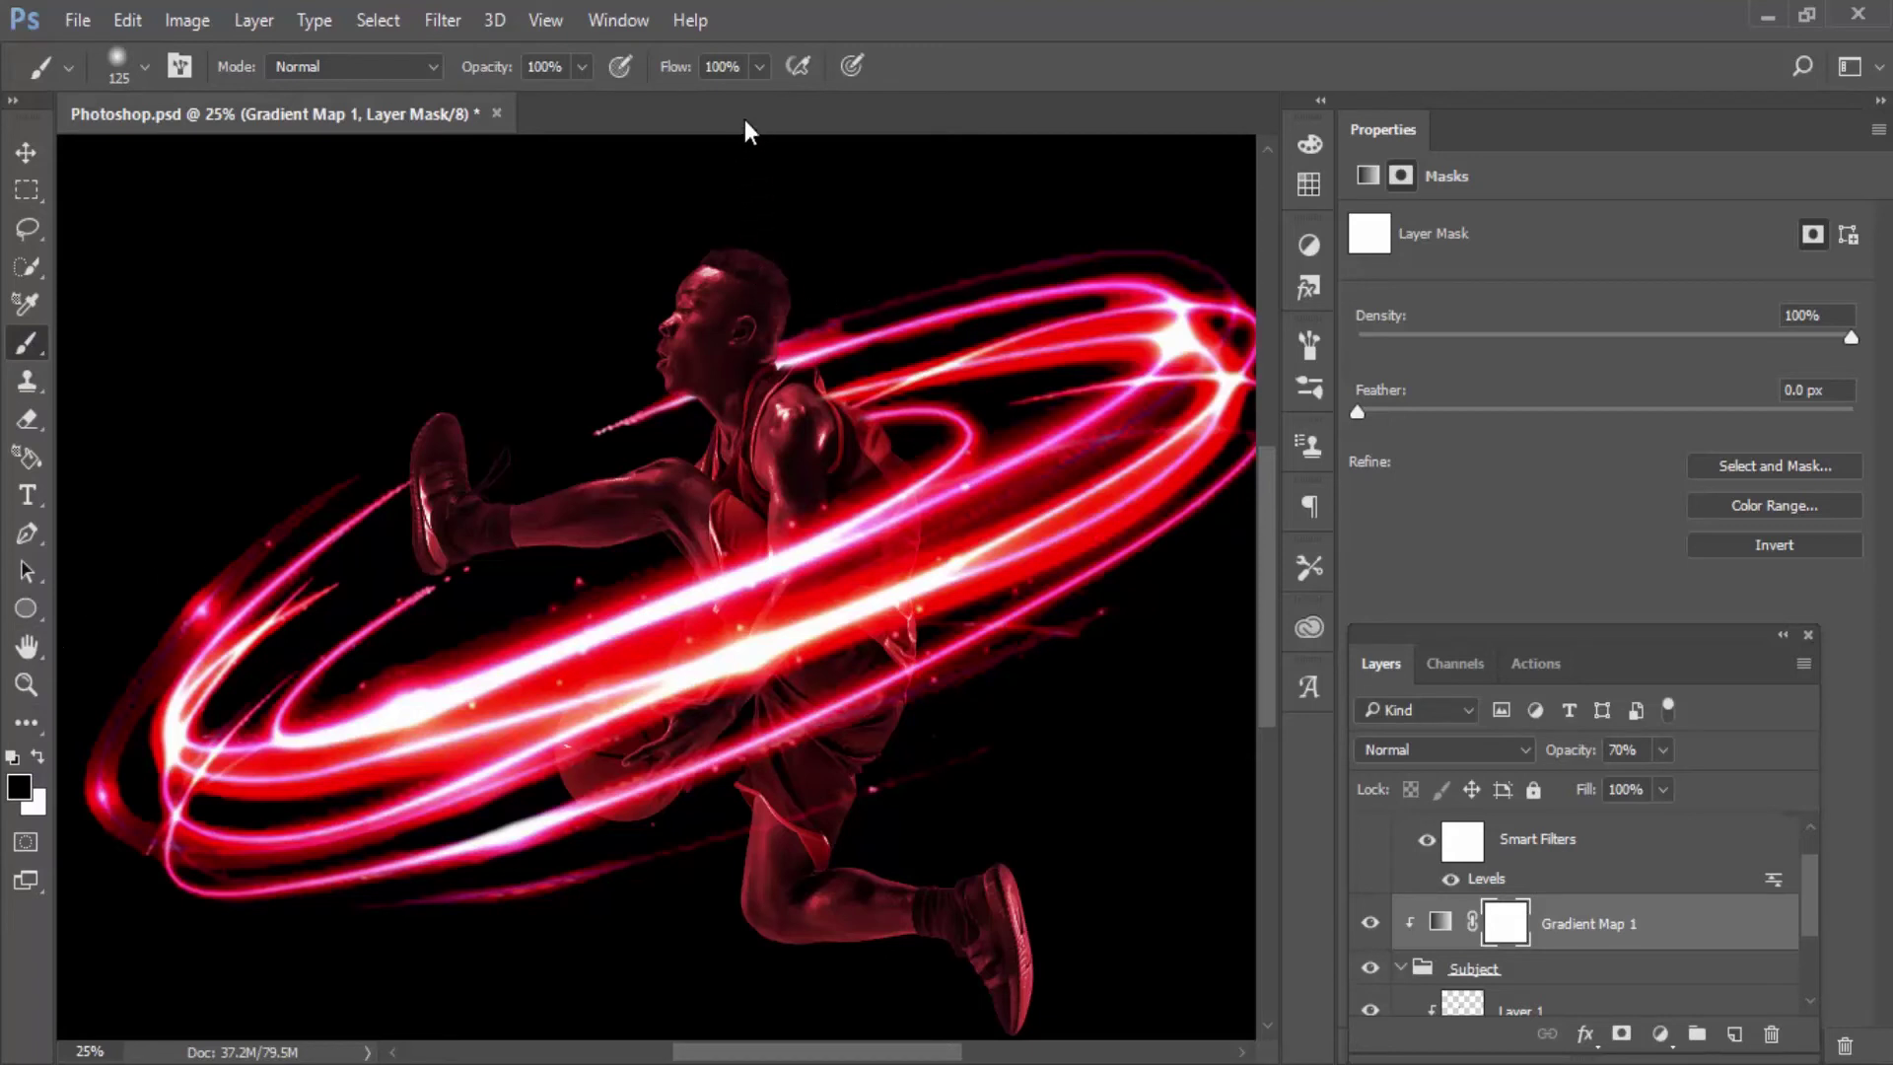
# Step: Paint the face on the gradient map mask with a 250 px, 50% opacity, low-flow black brush
pyautogui.moveTo(675, 67); pyautogui.dragTo(623, 67)
pyautogui.press(']')
pyautogui.press(']')
pyautogui.press(']')
pyautogui.moveTo(678, 69); pyautogui.dragTo(643, 76)
pyautogui.moveTo(676, 295); pyautogui.dragTo(700, 286)
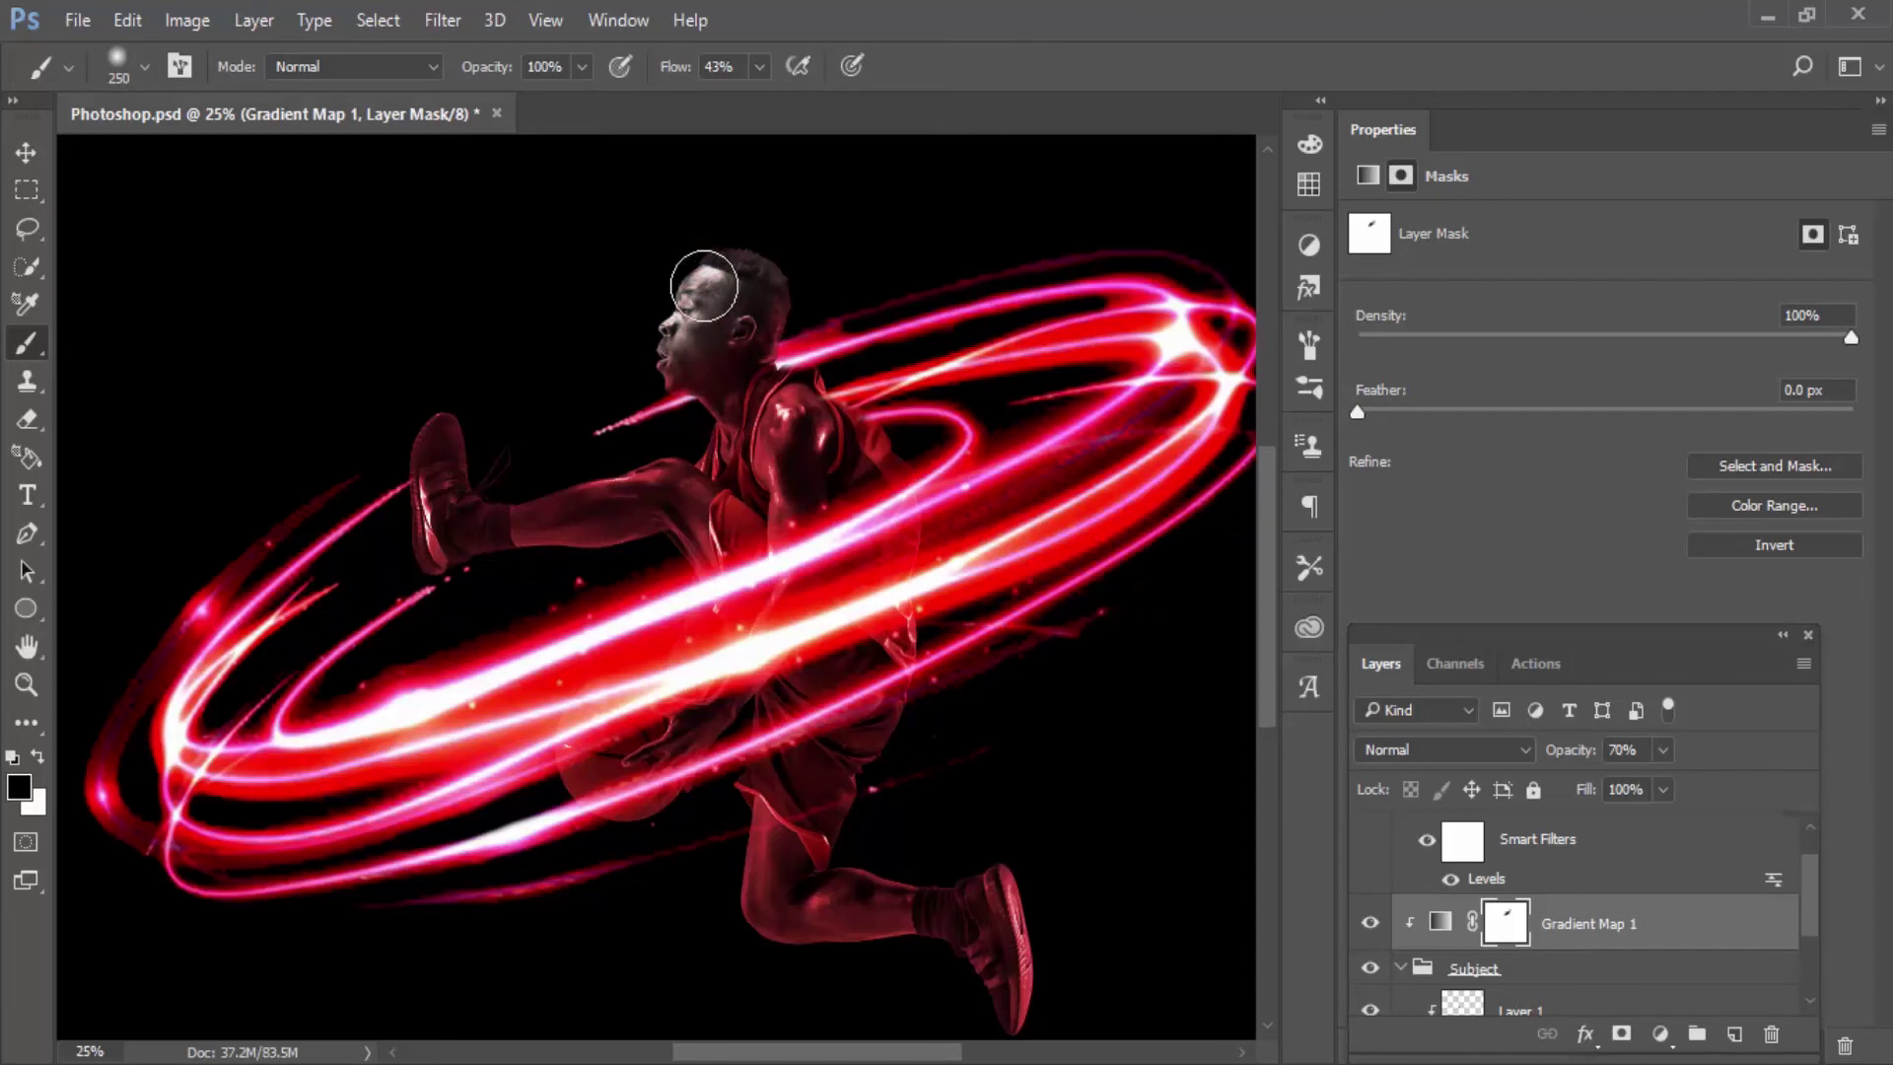
pyautogui.hotkey('ctrl', 'z')
pyautogui.moveTo(678, 67); pyautogui.dragTo(641, 86)
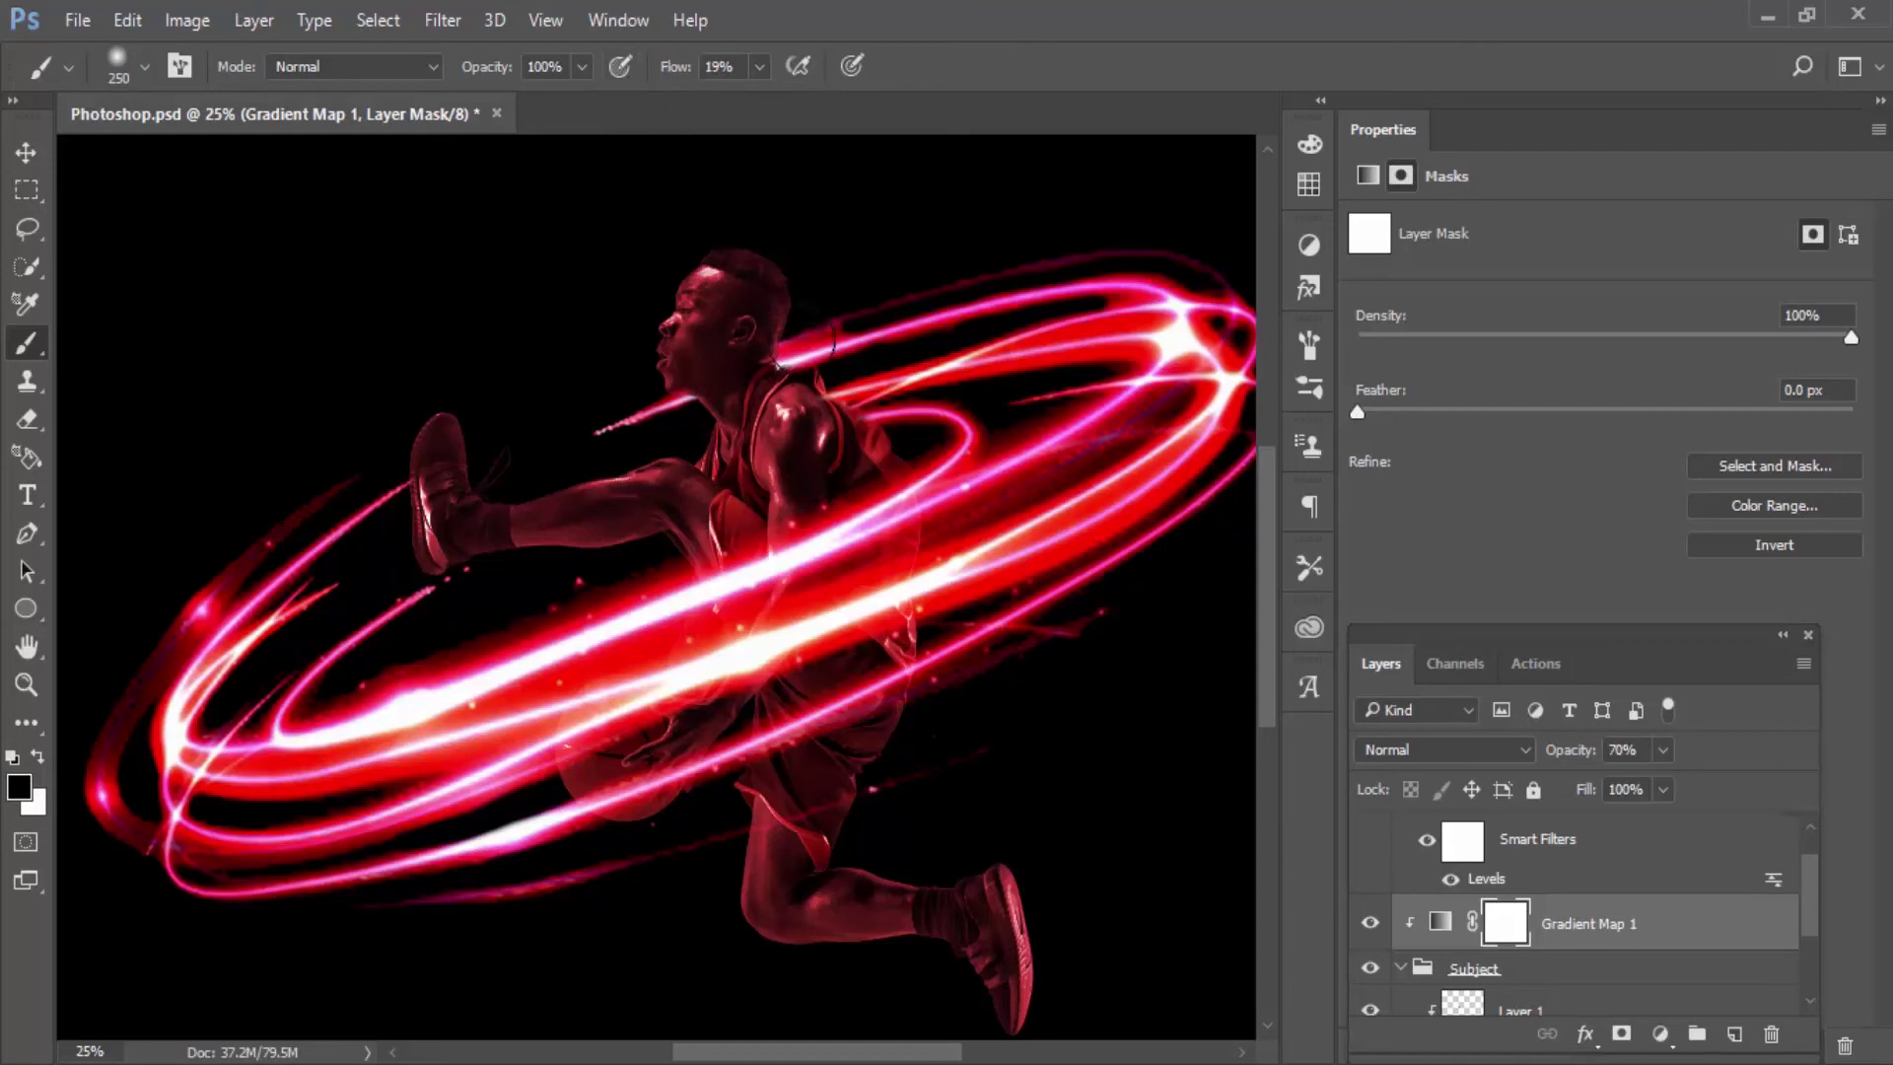
pyautogui.moveTo(710, 296)
pyautogui.mouseDown()
pyautogui.moveTo(632, 337)
pyautogui.moveTo(634, 316)
pyautogui.mouseUp()
pyautogui.moveTo(674, 69); pyautogui.dragTo(655, 77)
pyautogui.press('5')
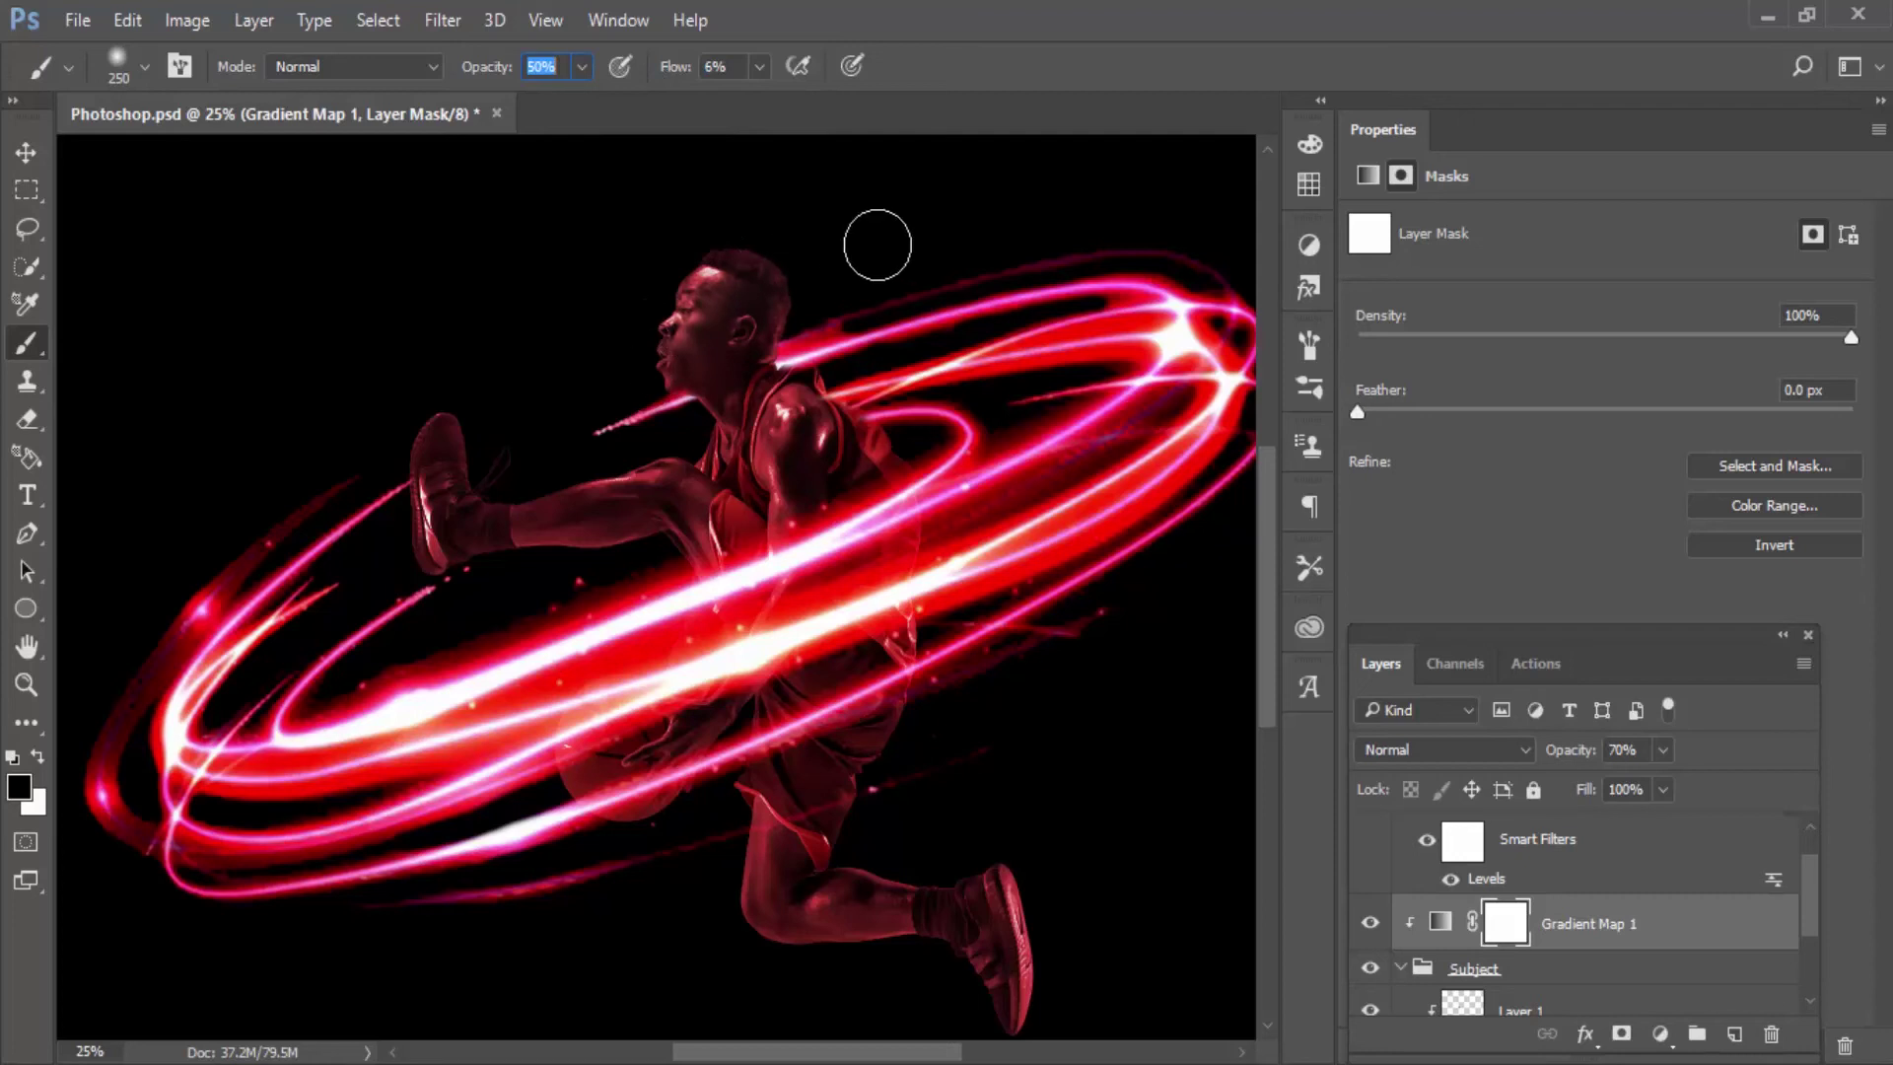
pyautogui.moveTo(582, 385); pyautogui.dragTo(769, 286)
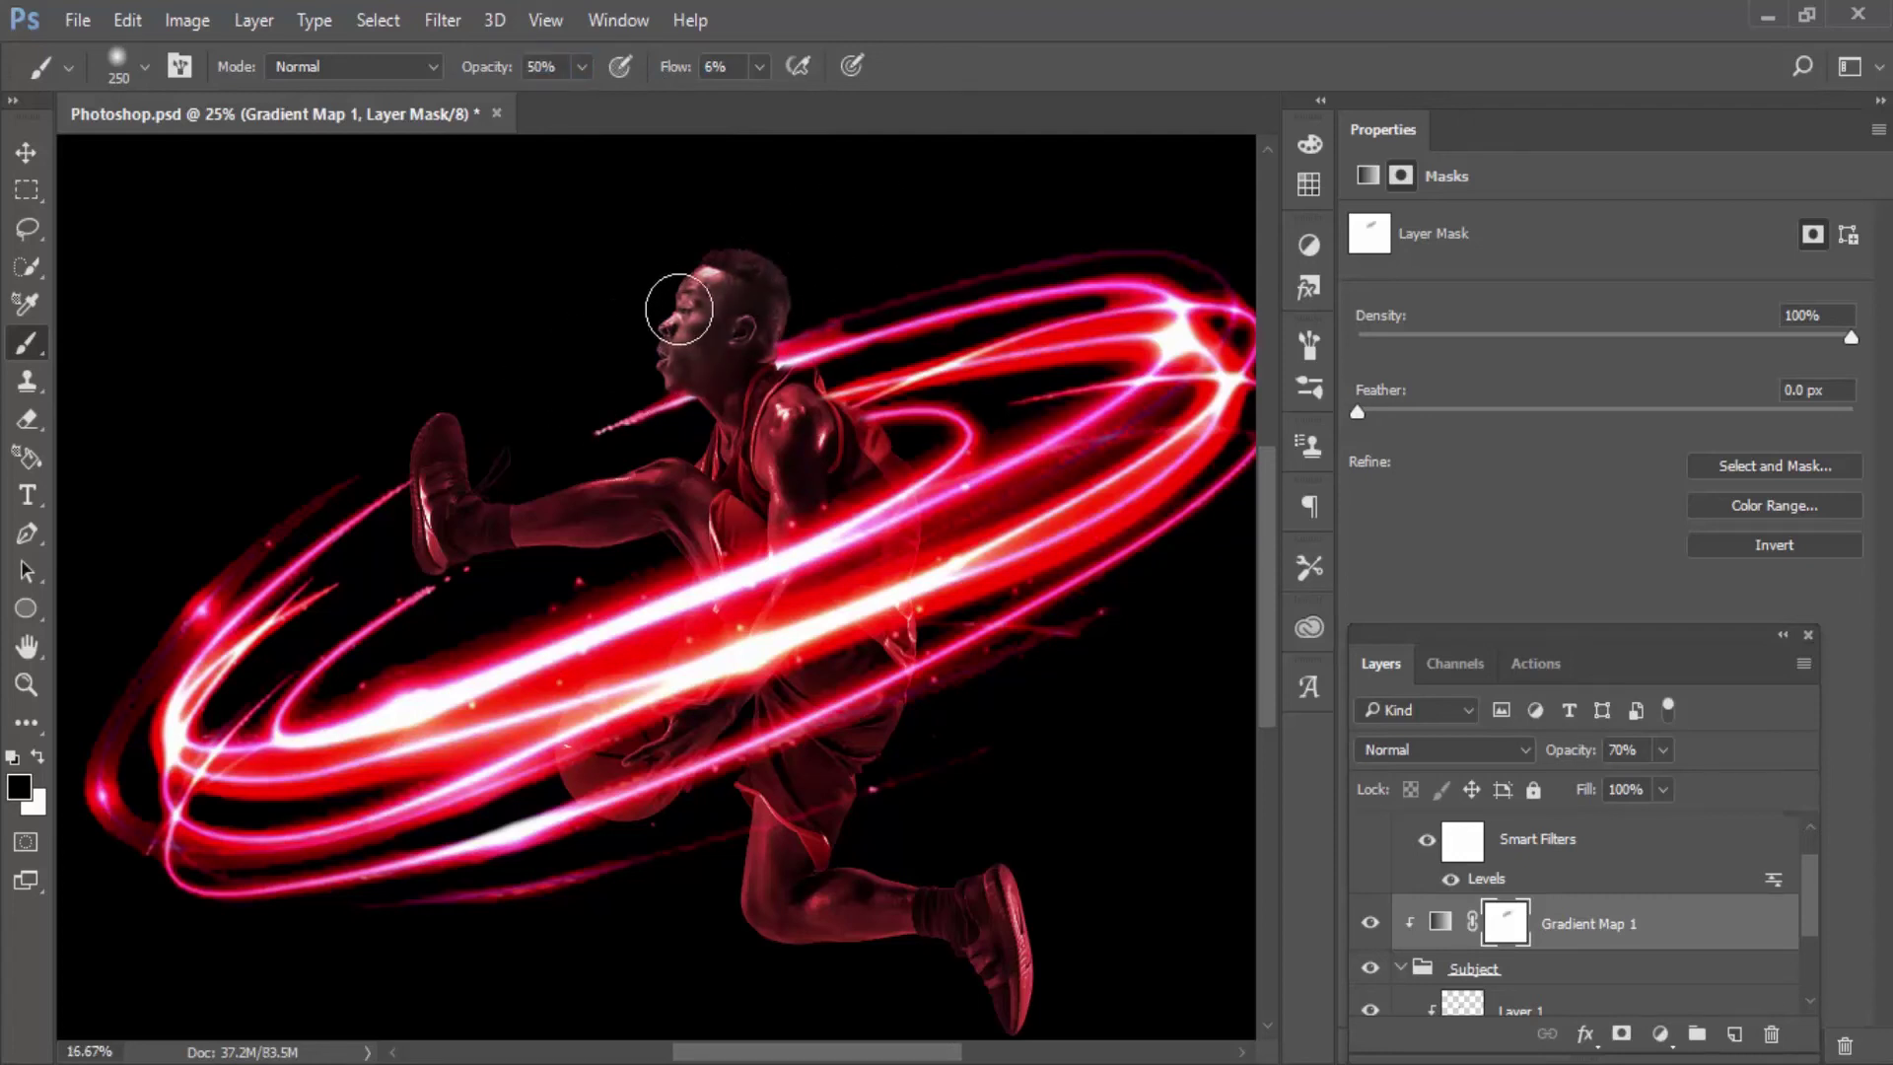
pyautogui.hotkey('ctrl', '-')
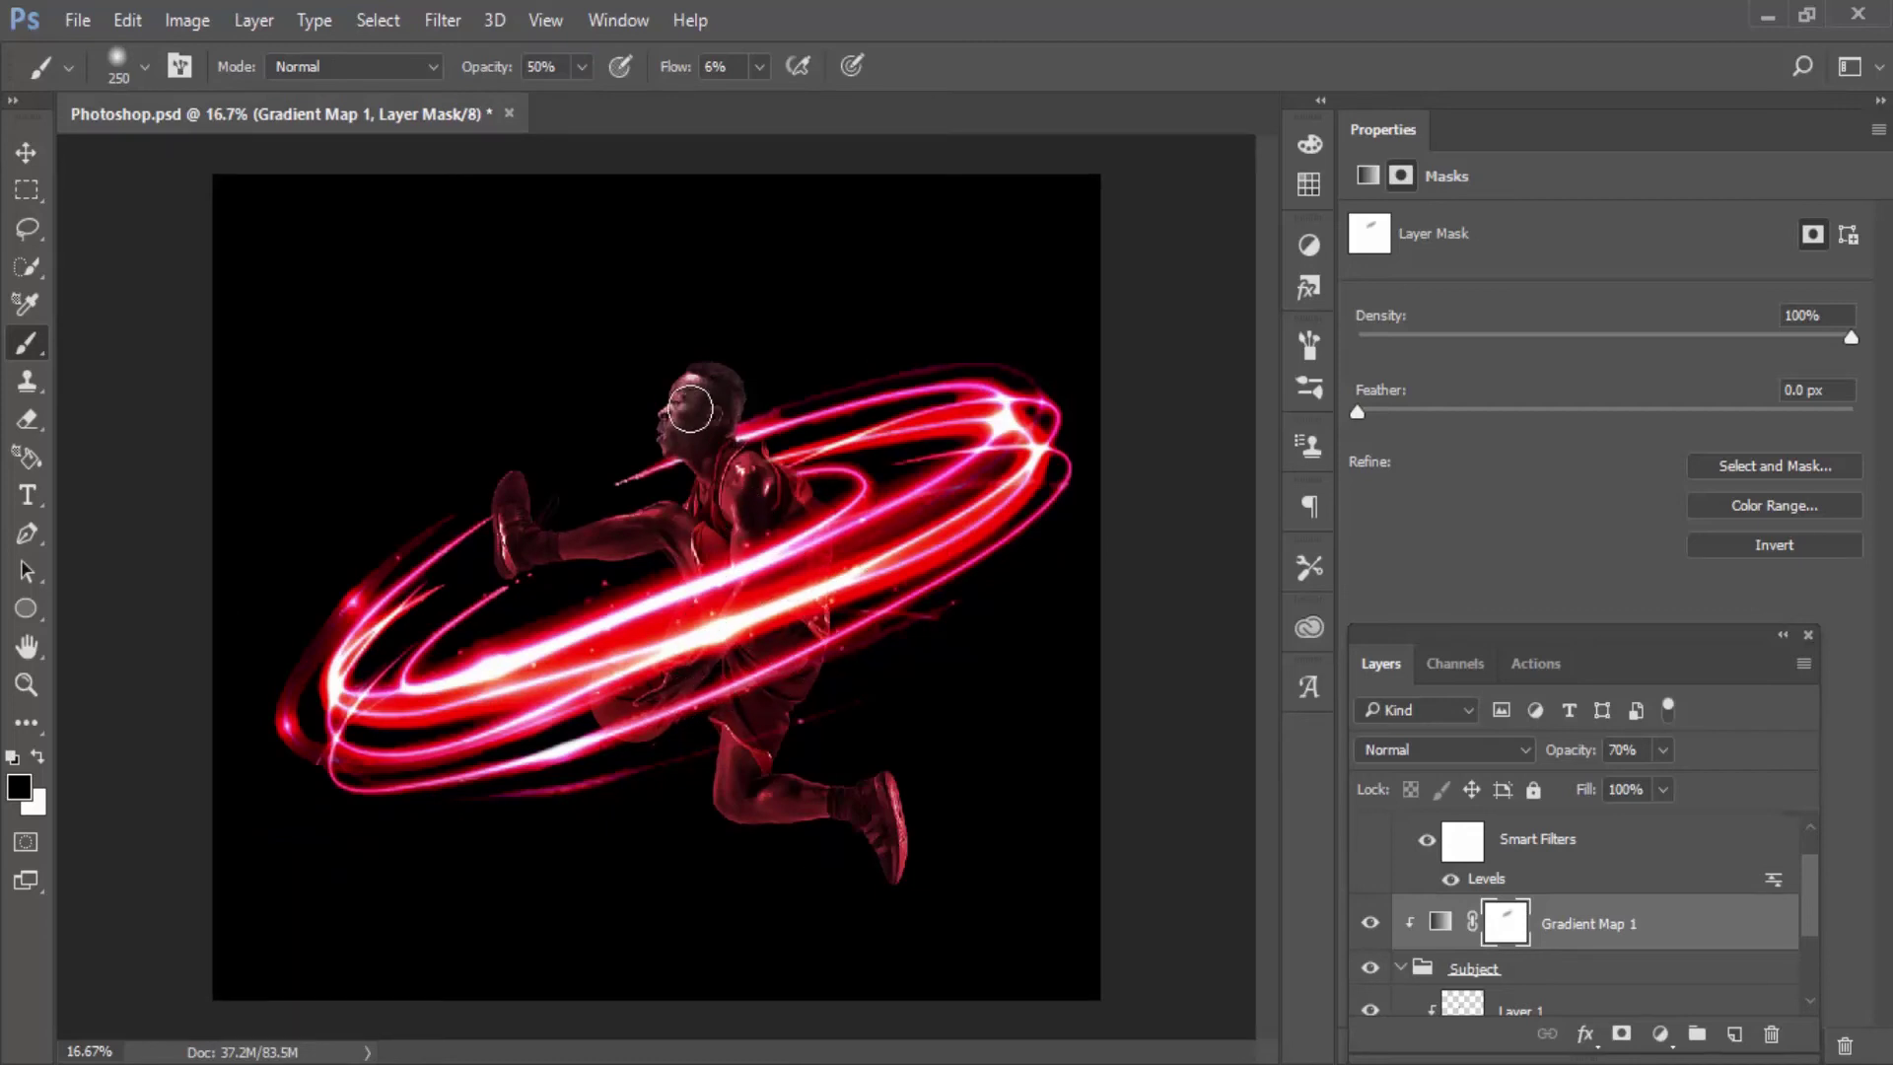
pyautogui.hotkey('ctrl', '+')
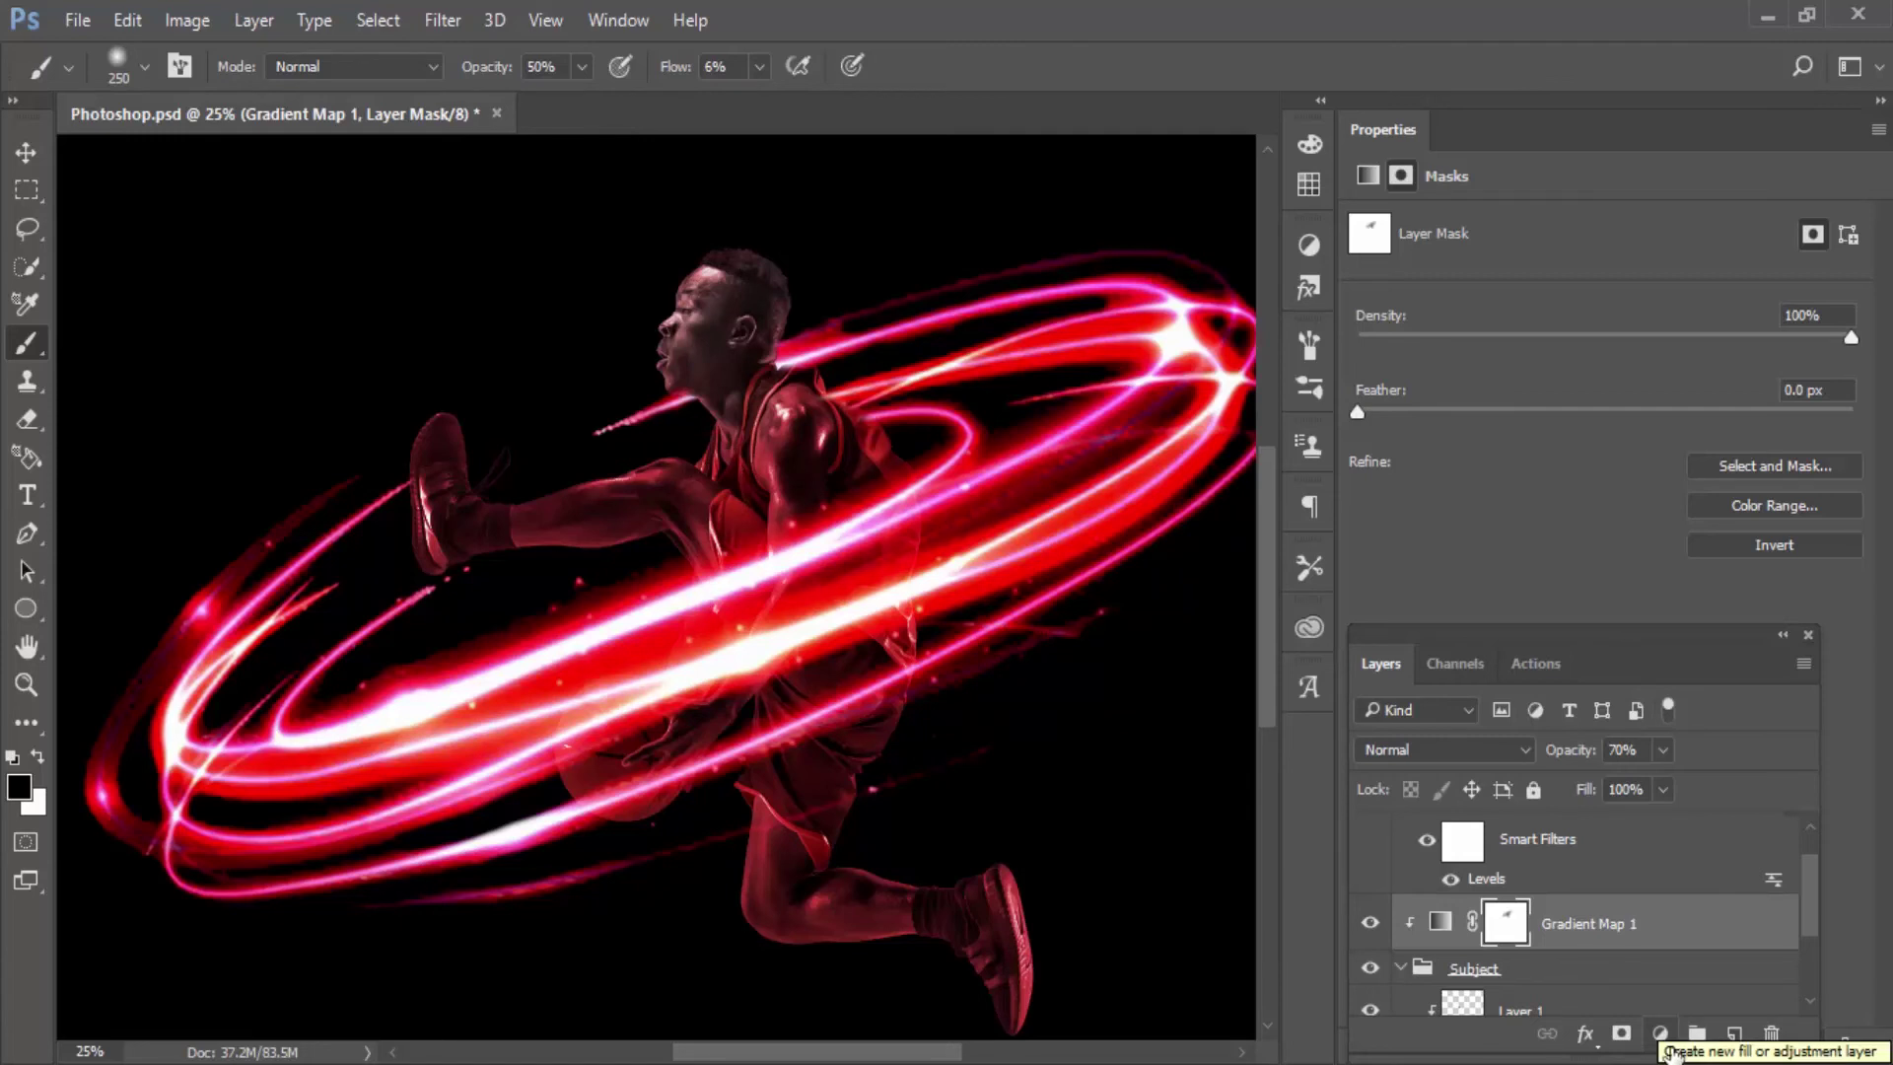
# Step: Add a Curves layer bent upward and invert its mask to hide the brightening
pyautogui.click(1666, 1041)
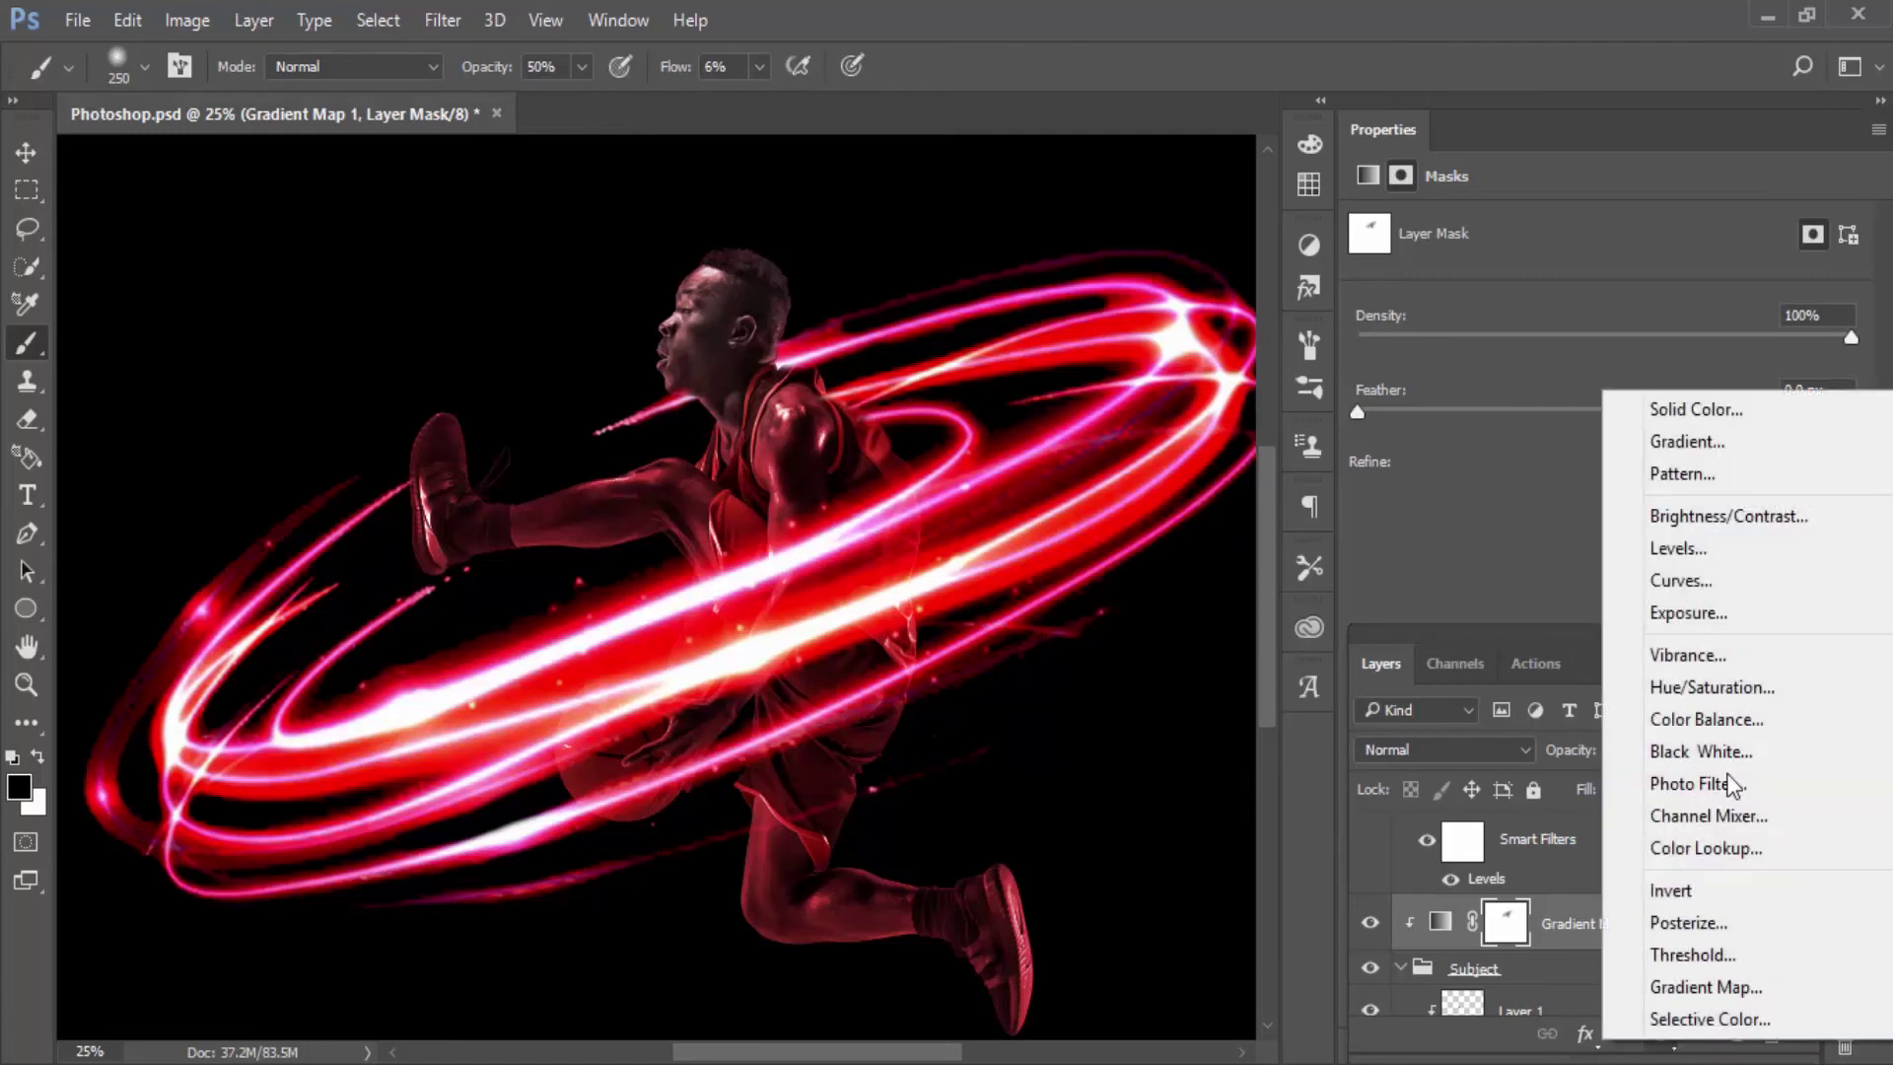
pyautogui.click(1709, 575)
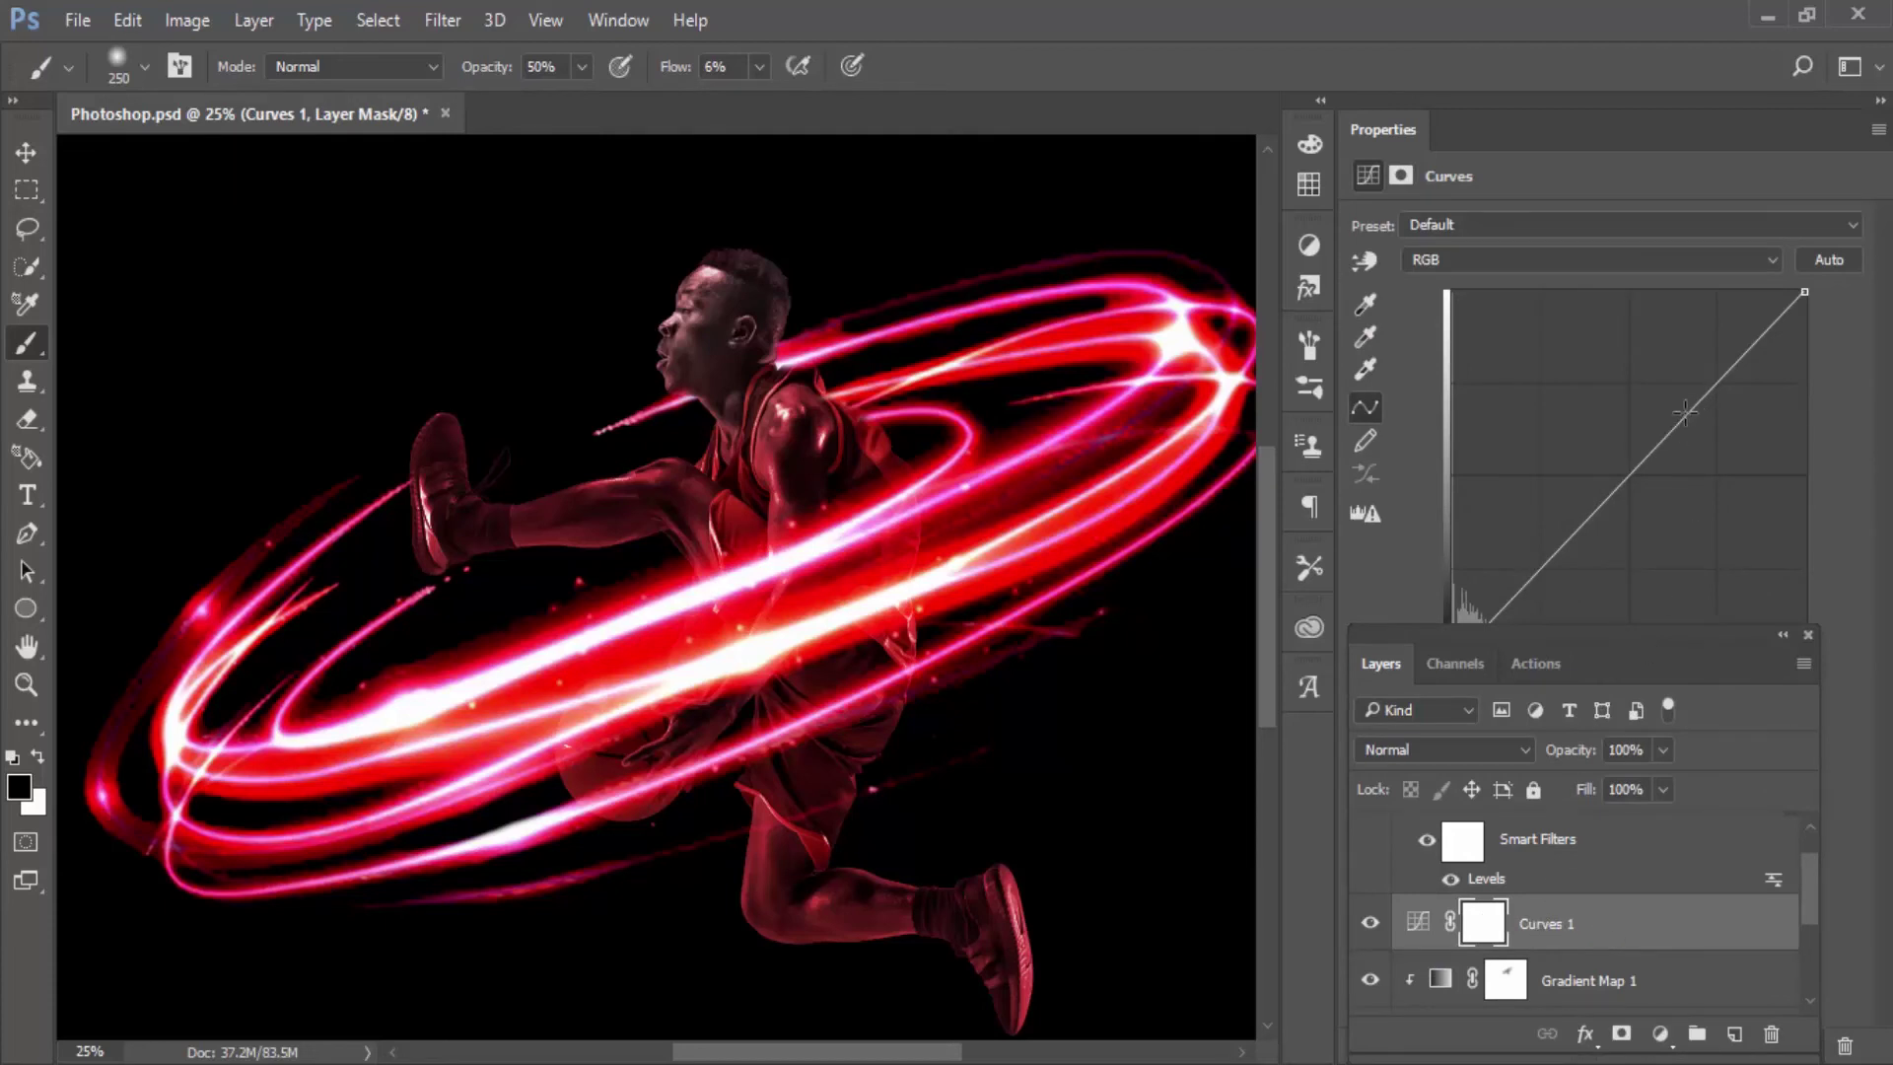
pyautogui.moveTo(1685, 410); pyautogui.dragTo(1636, 370)
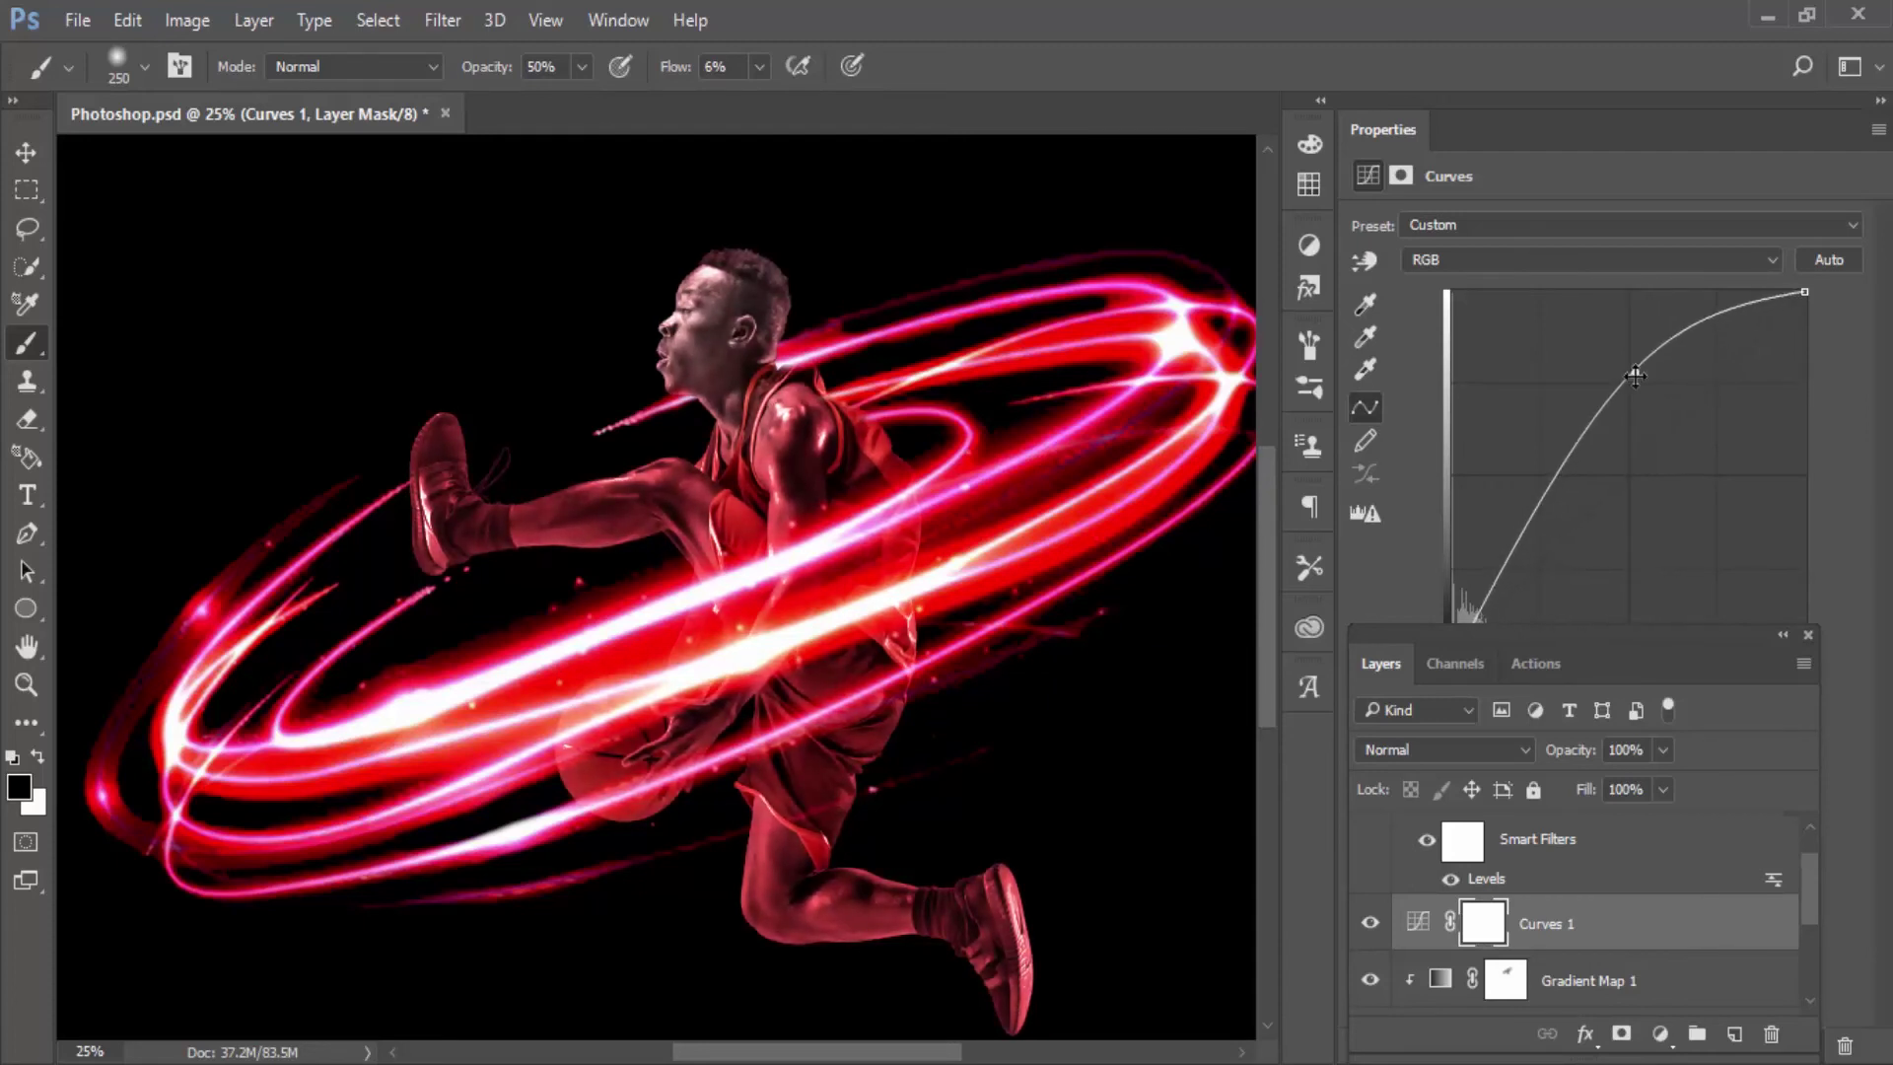
pyautogui.click(1472, 940)
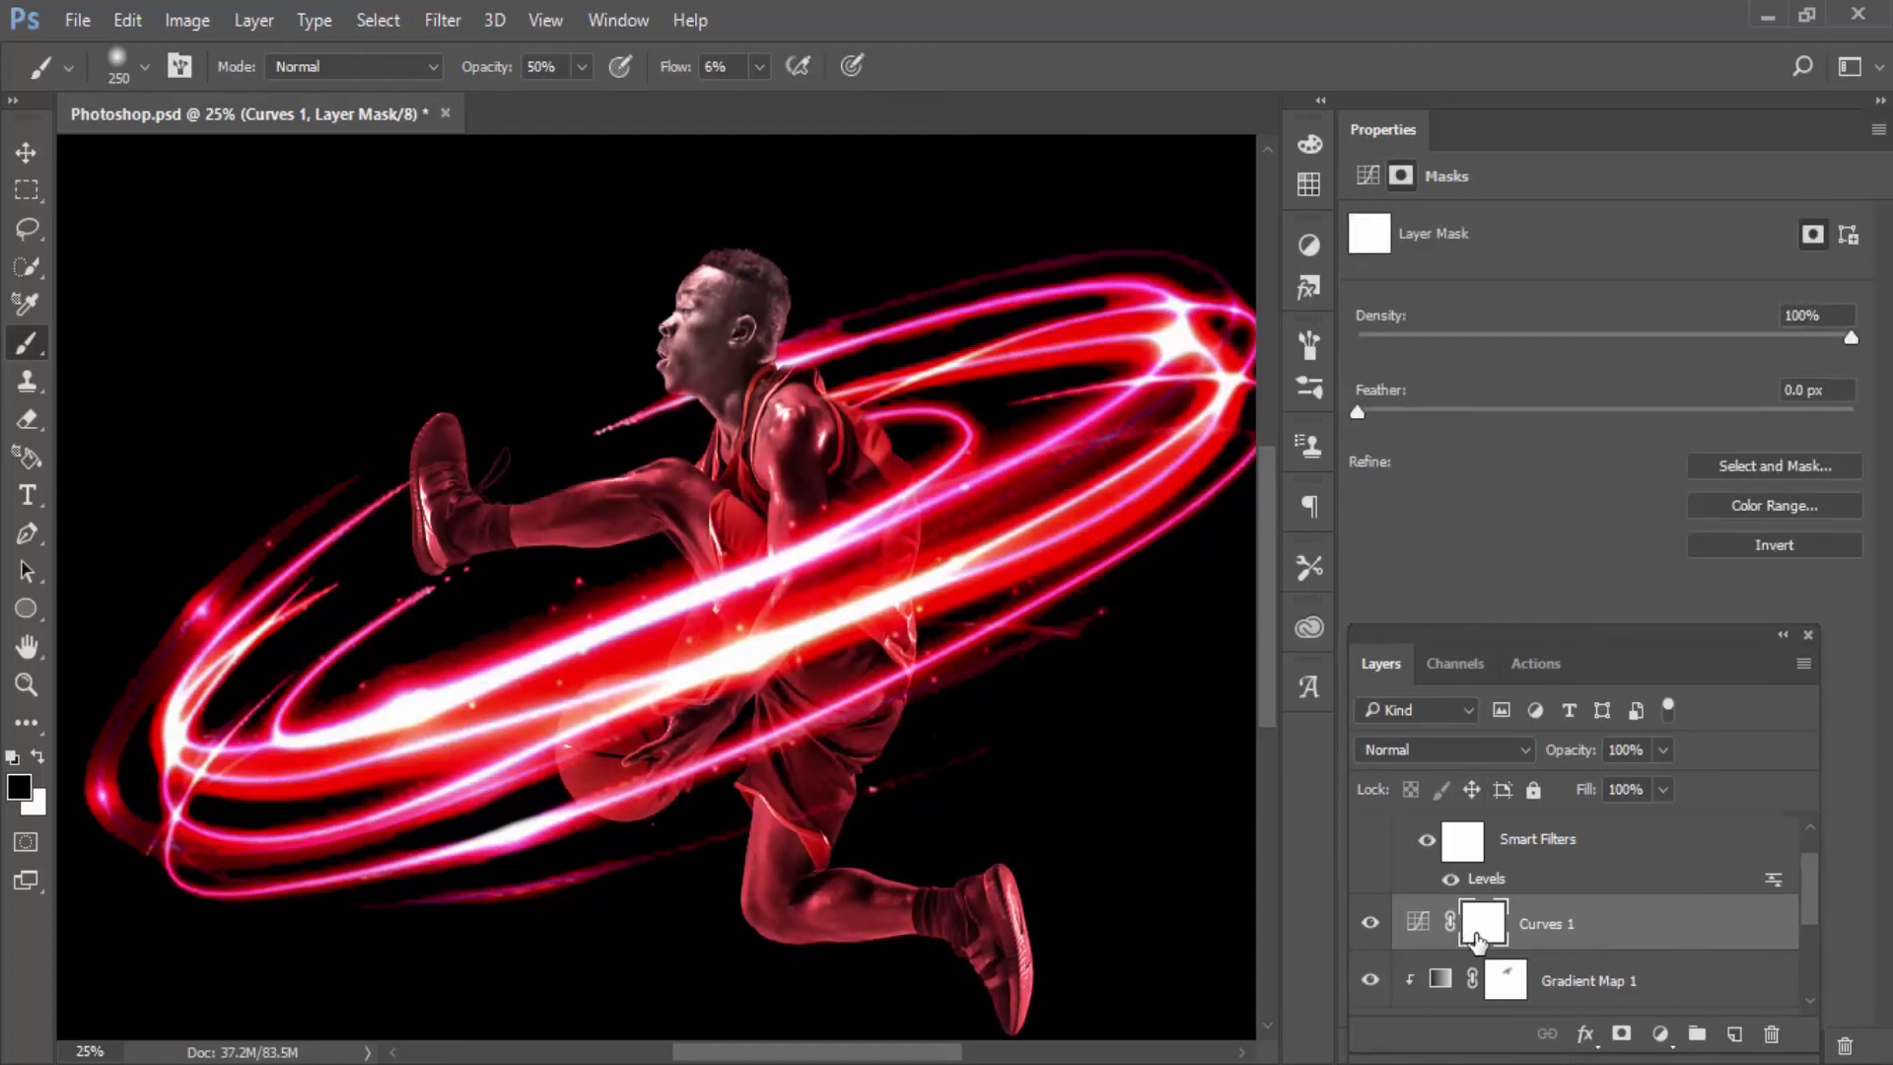
pyautogui.hotkey('ctrl', 'i')
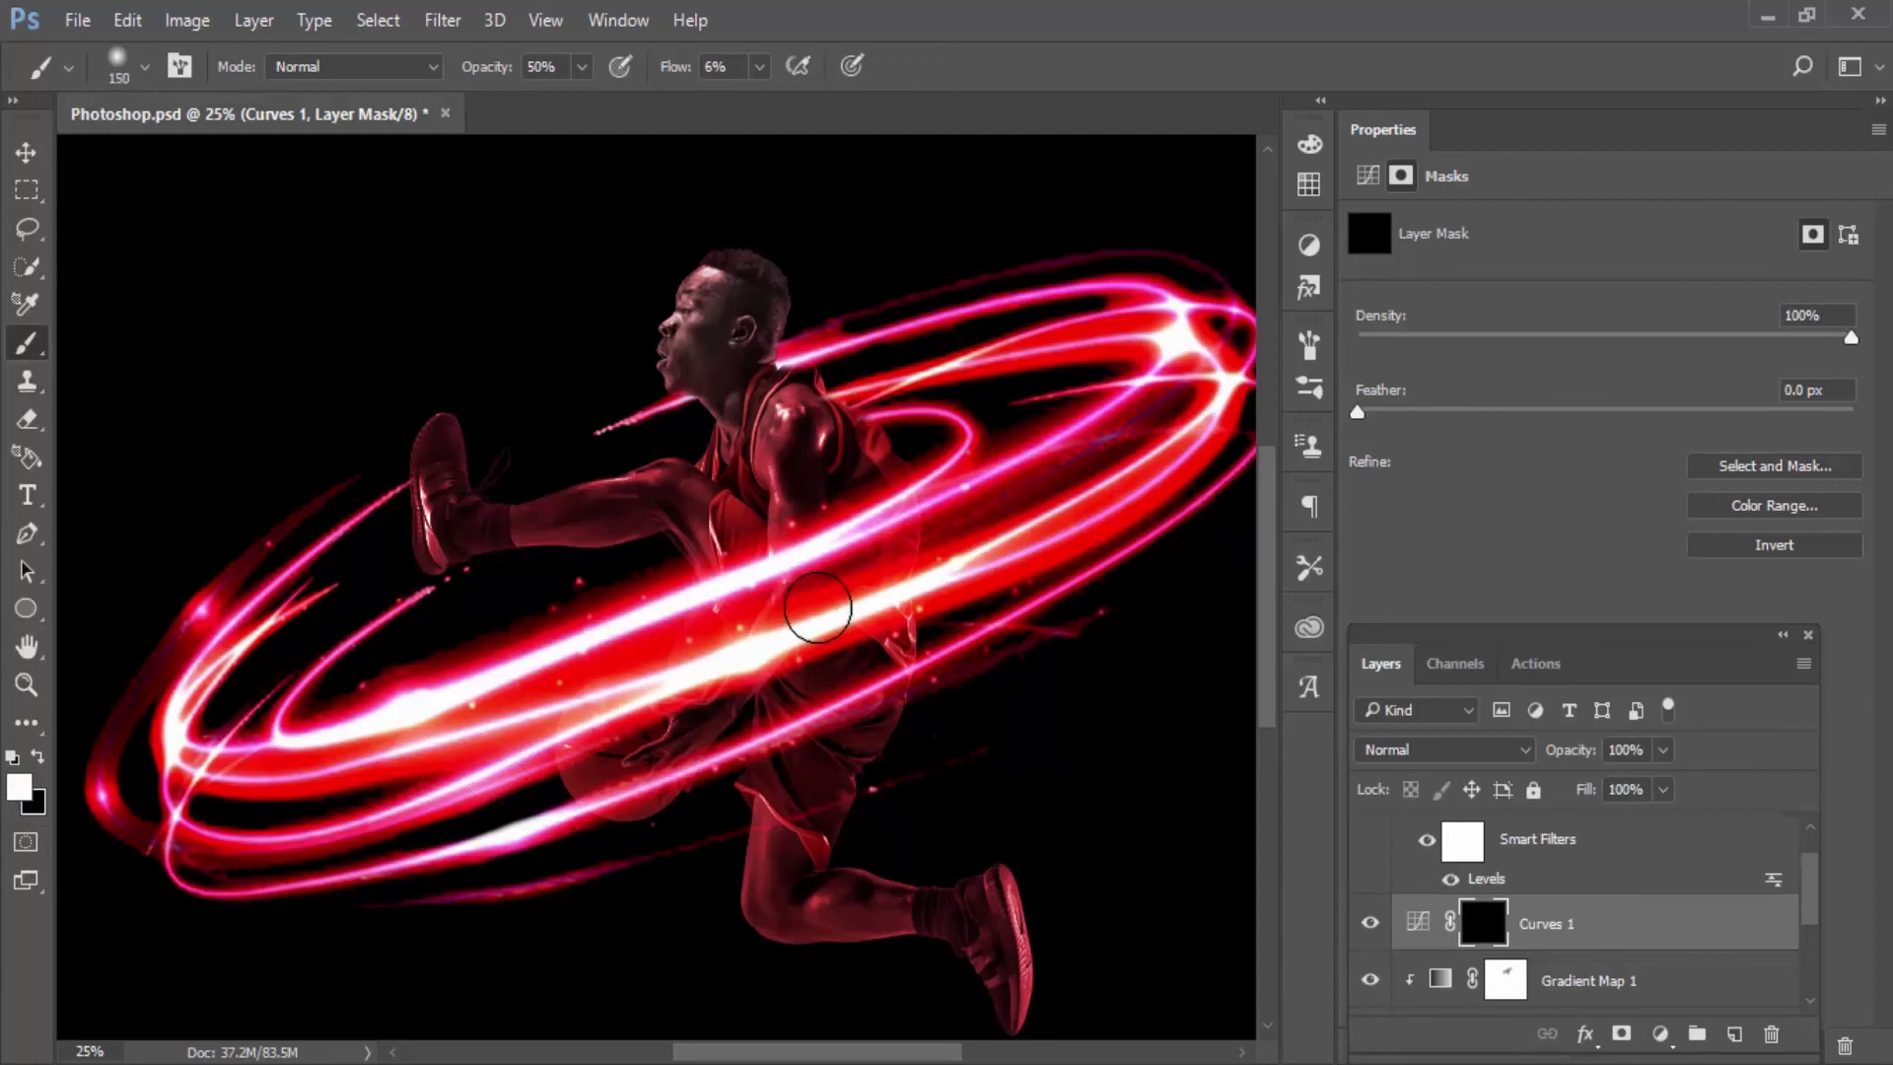
# Step: Paint white over the player's middle, light band and arm at 40% then 70% flow
pyautogui.press(']')
pyautogui.press(']')
pyautogui.press(']')
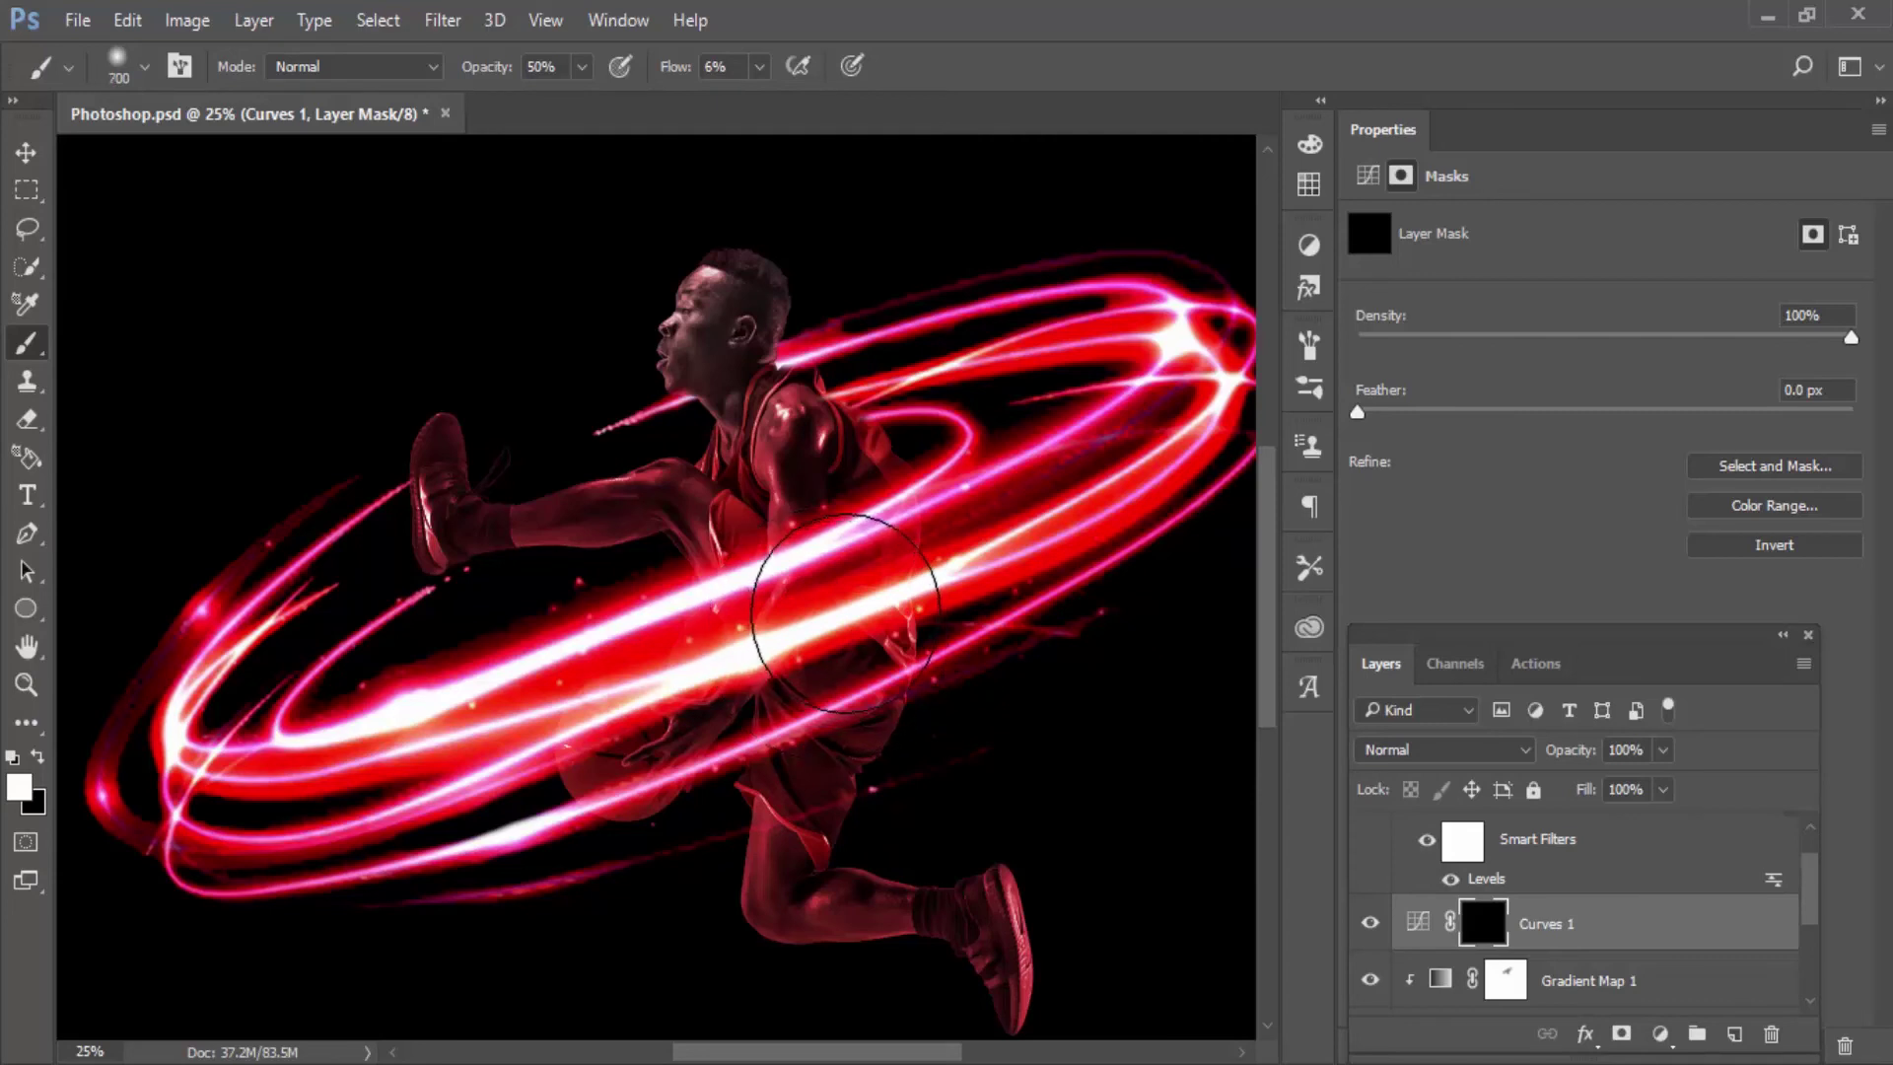
pyautogui.moveTo(742, 695); pyautogui.dragTo(841, 676)
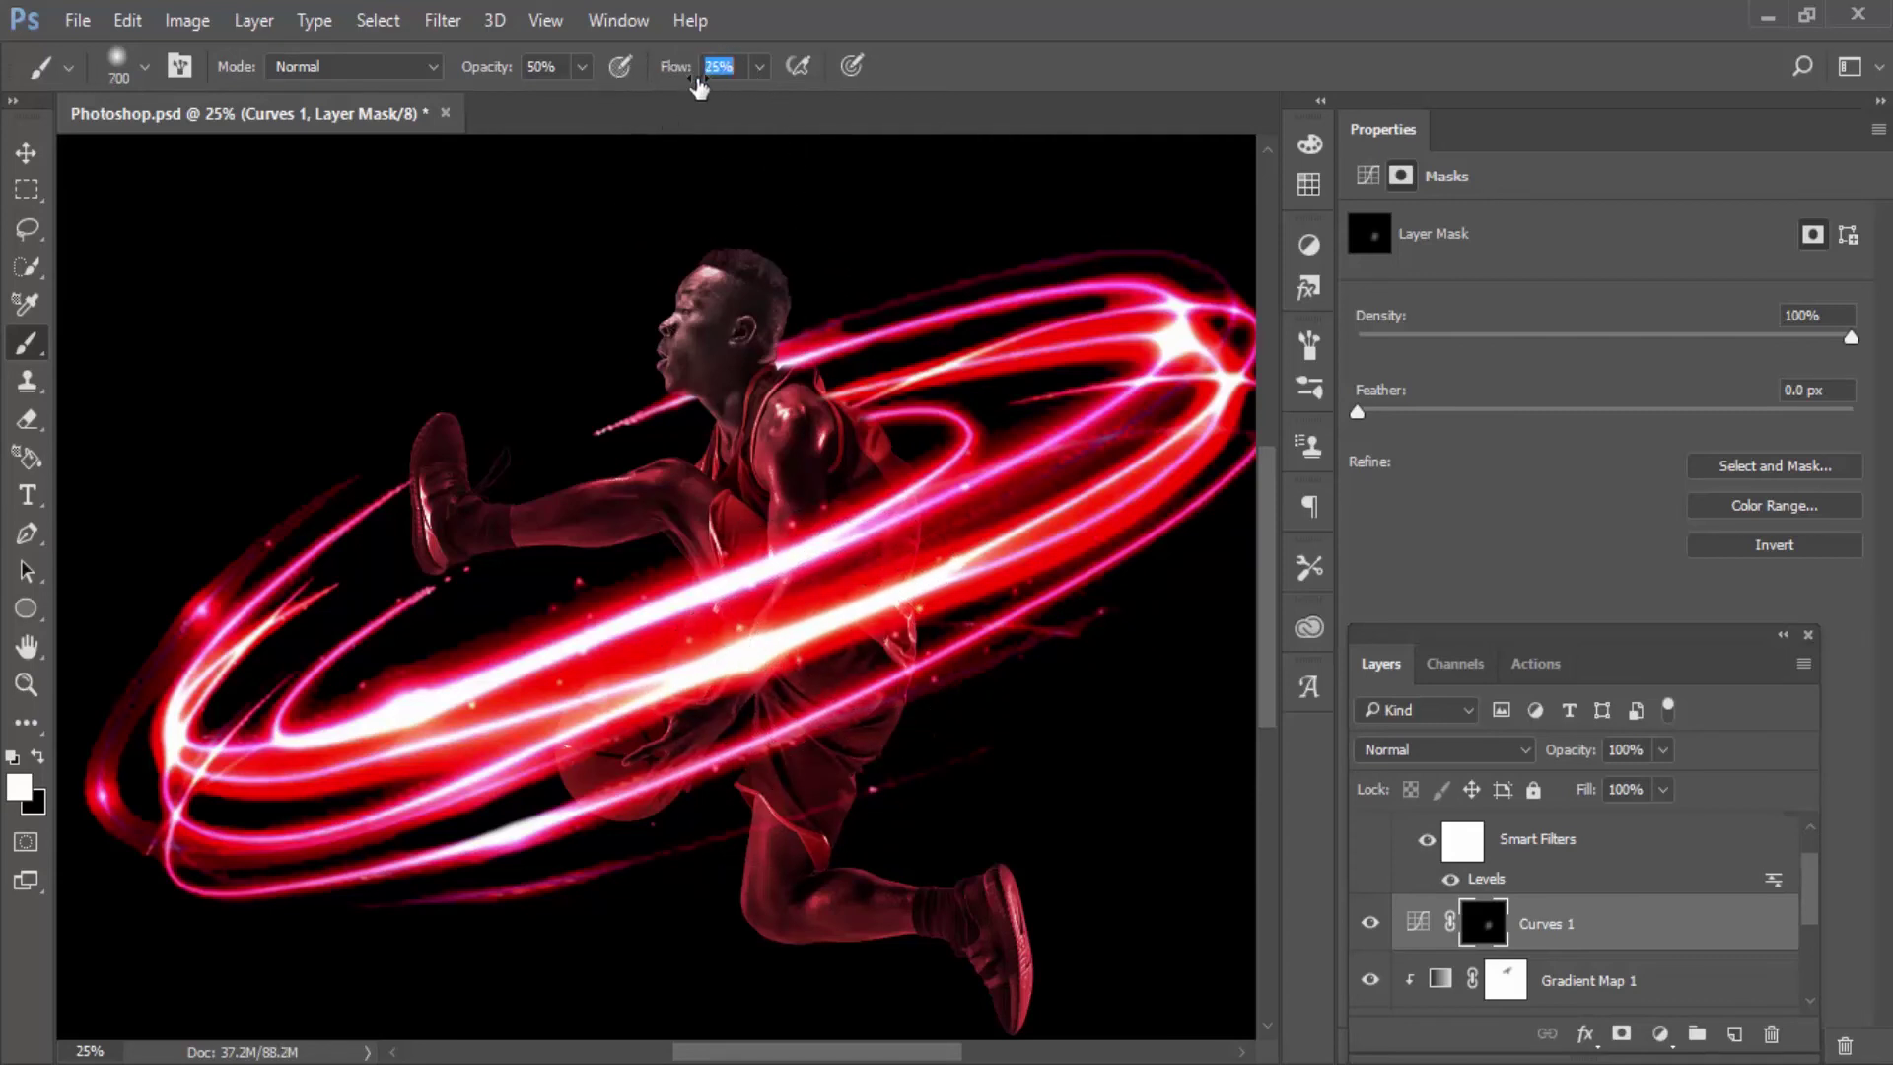
pyautogui.write('40')
pyautogui.press('Return')
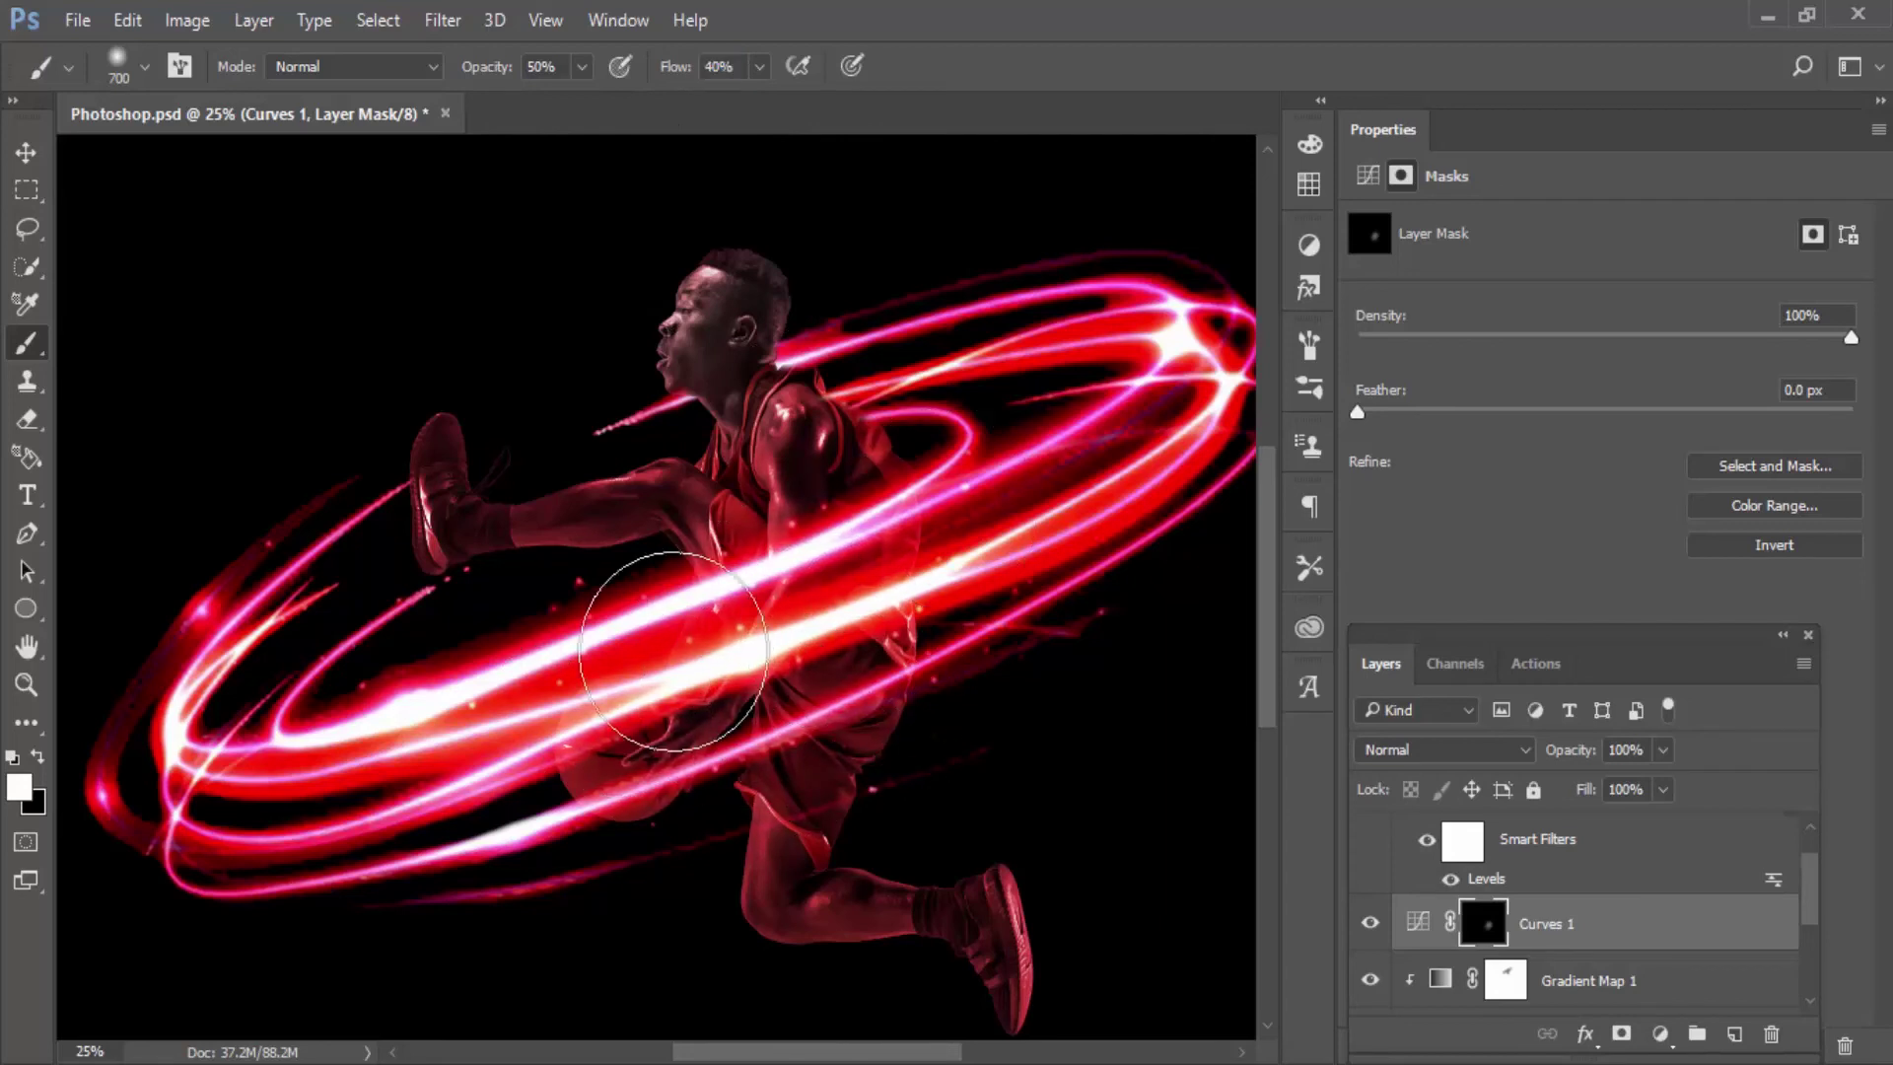
pyautogui.moveTo(676, 680); pyautogui.dragTo(592, 690)
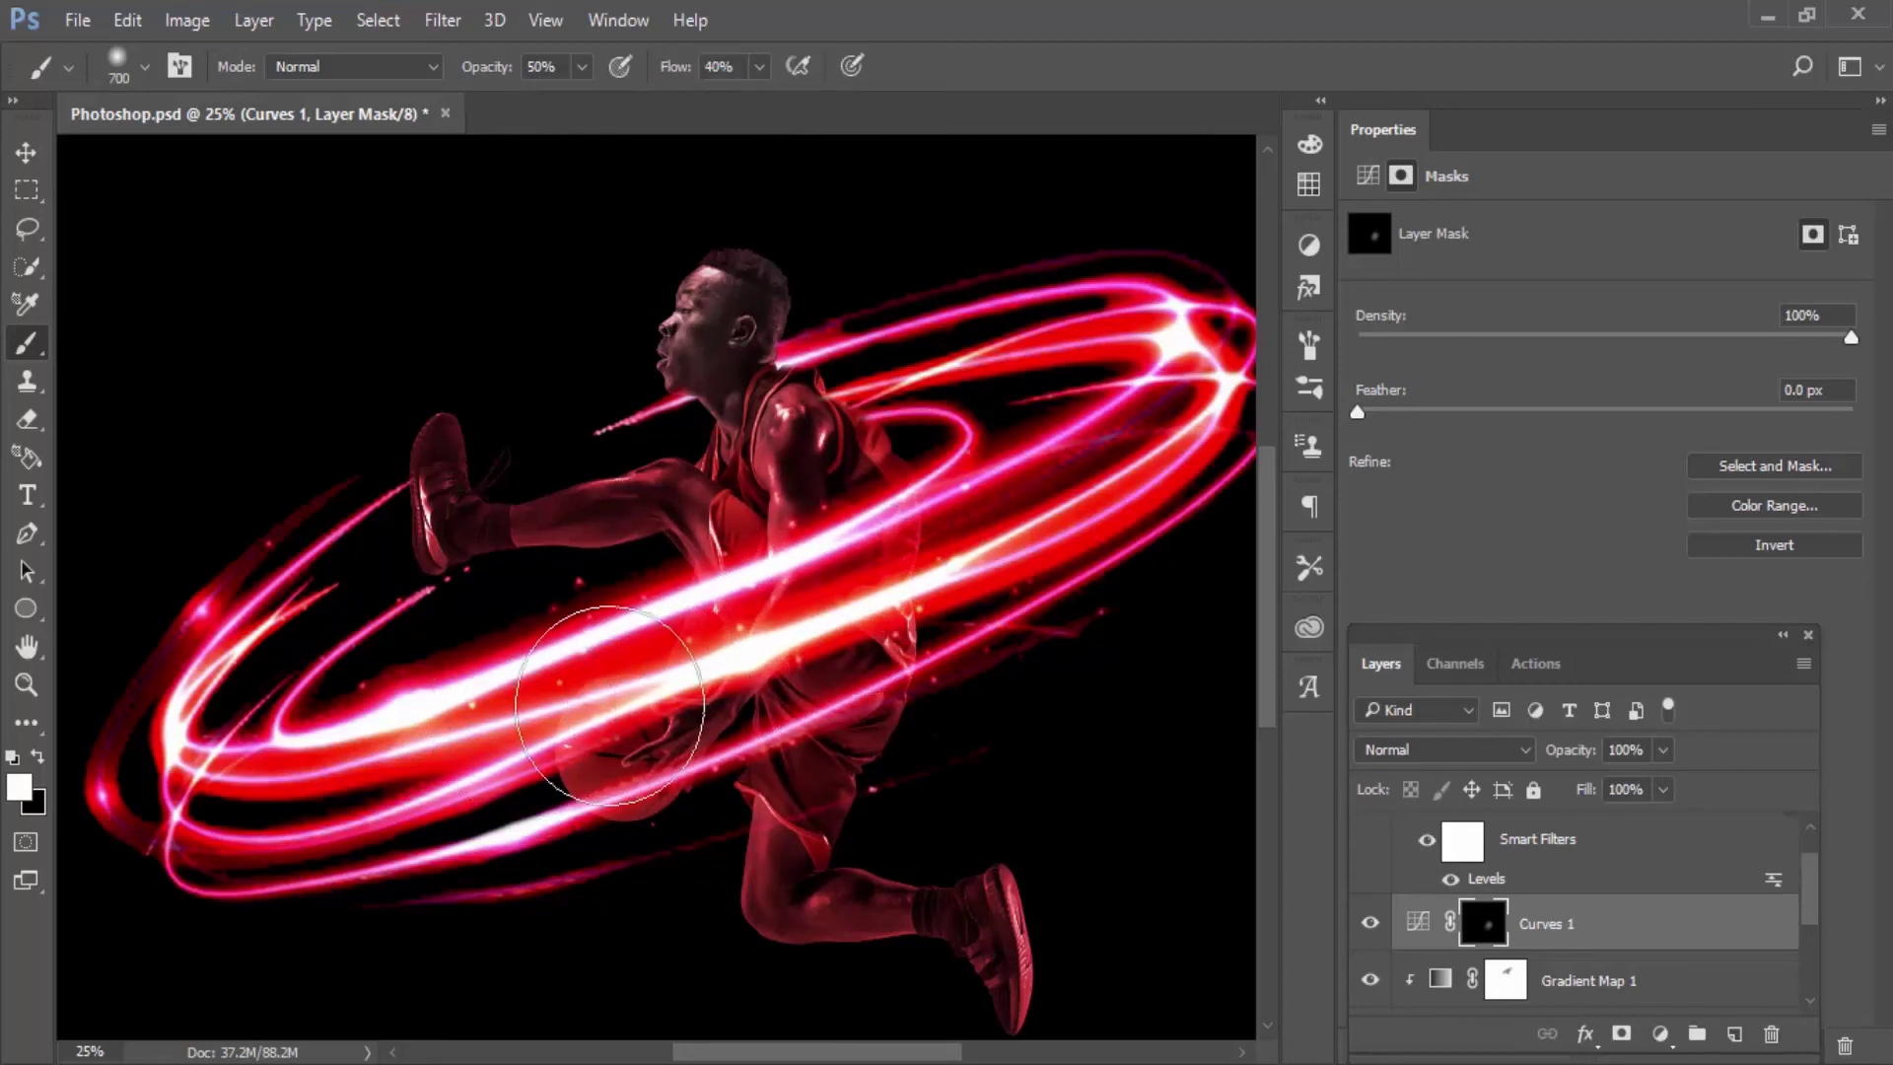
pyautogui.write('70')
pyautogui.press('Return')
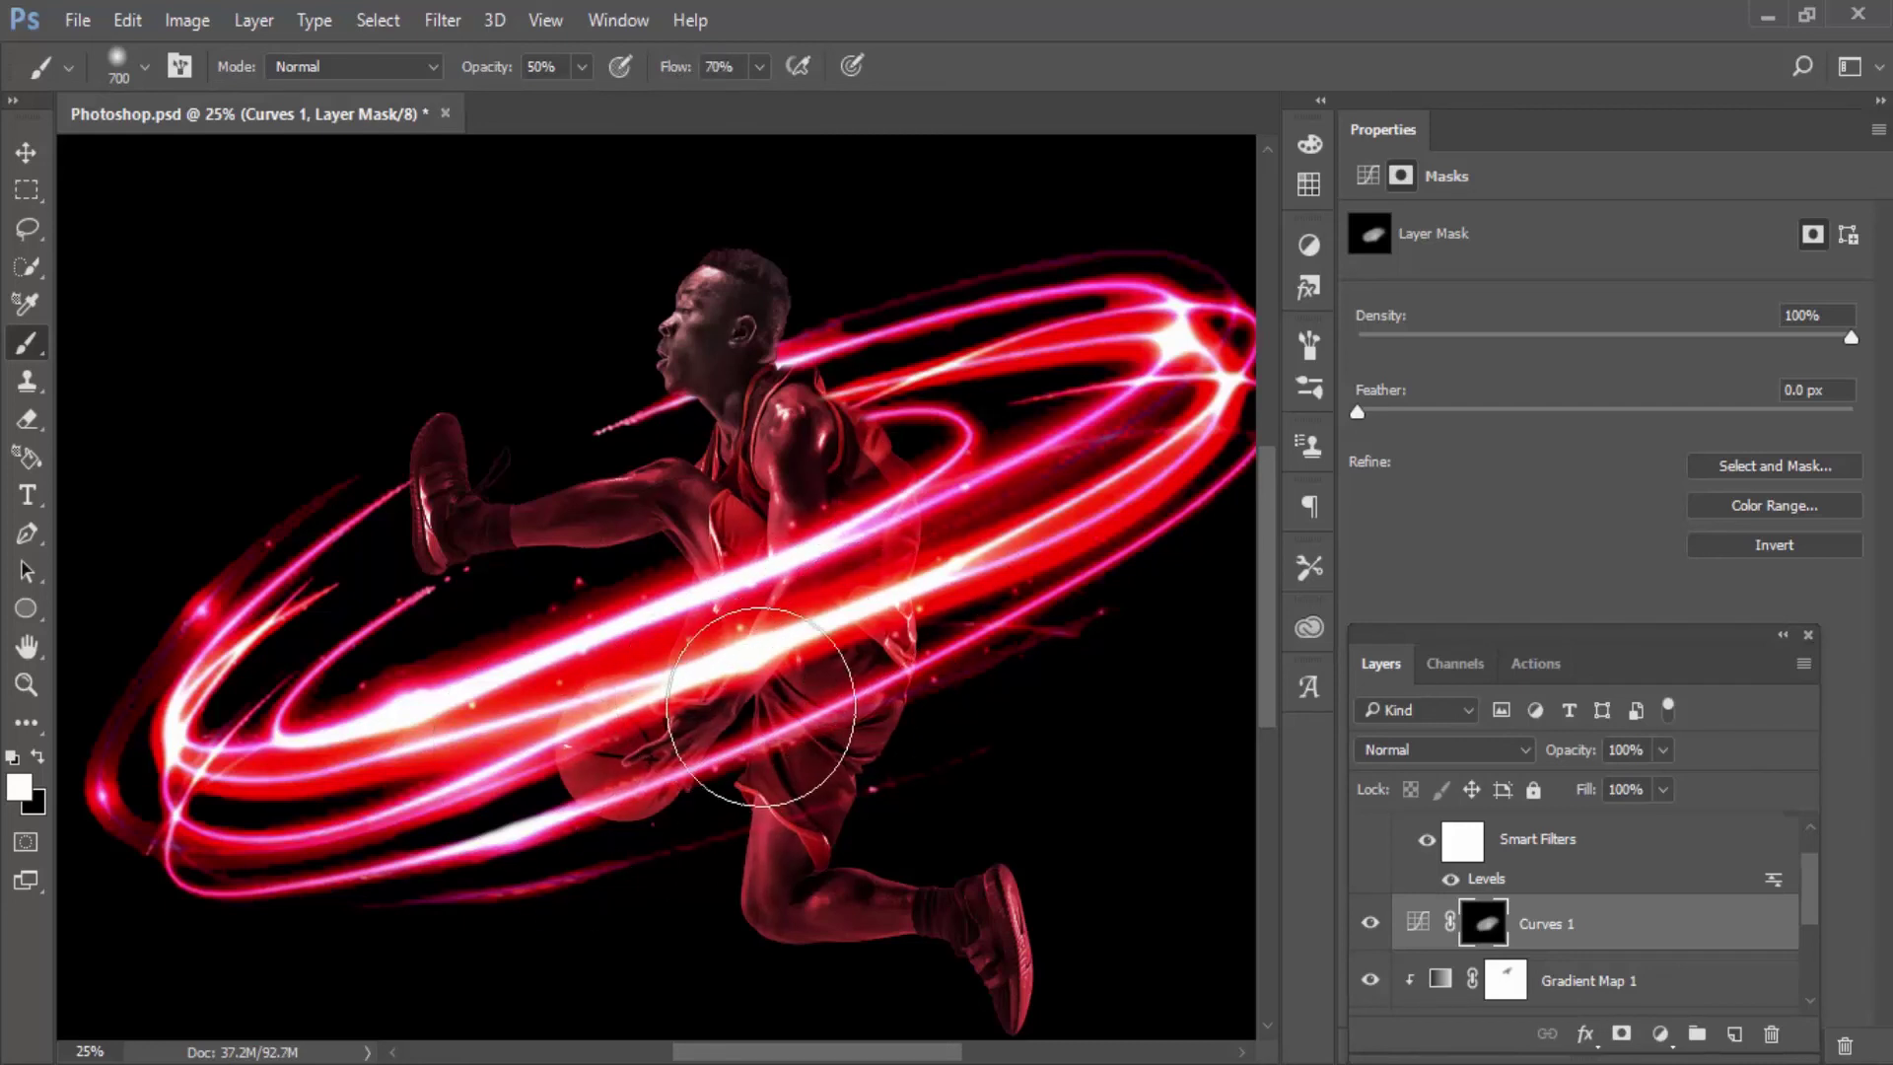
pyautogui.moveTo(730, 769); pyautogui.dragTo(641, 746)
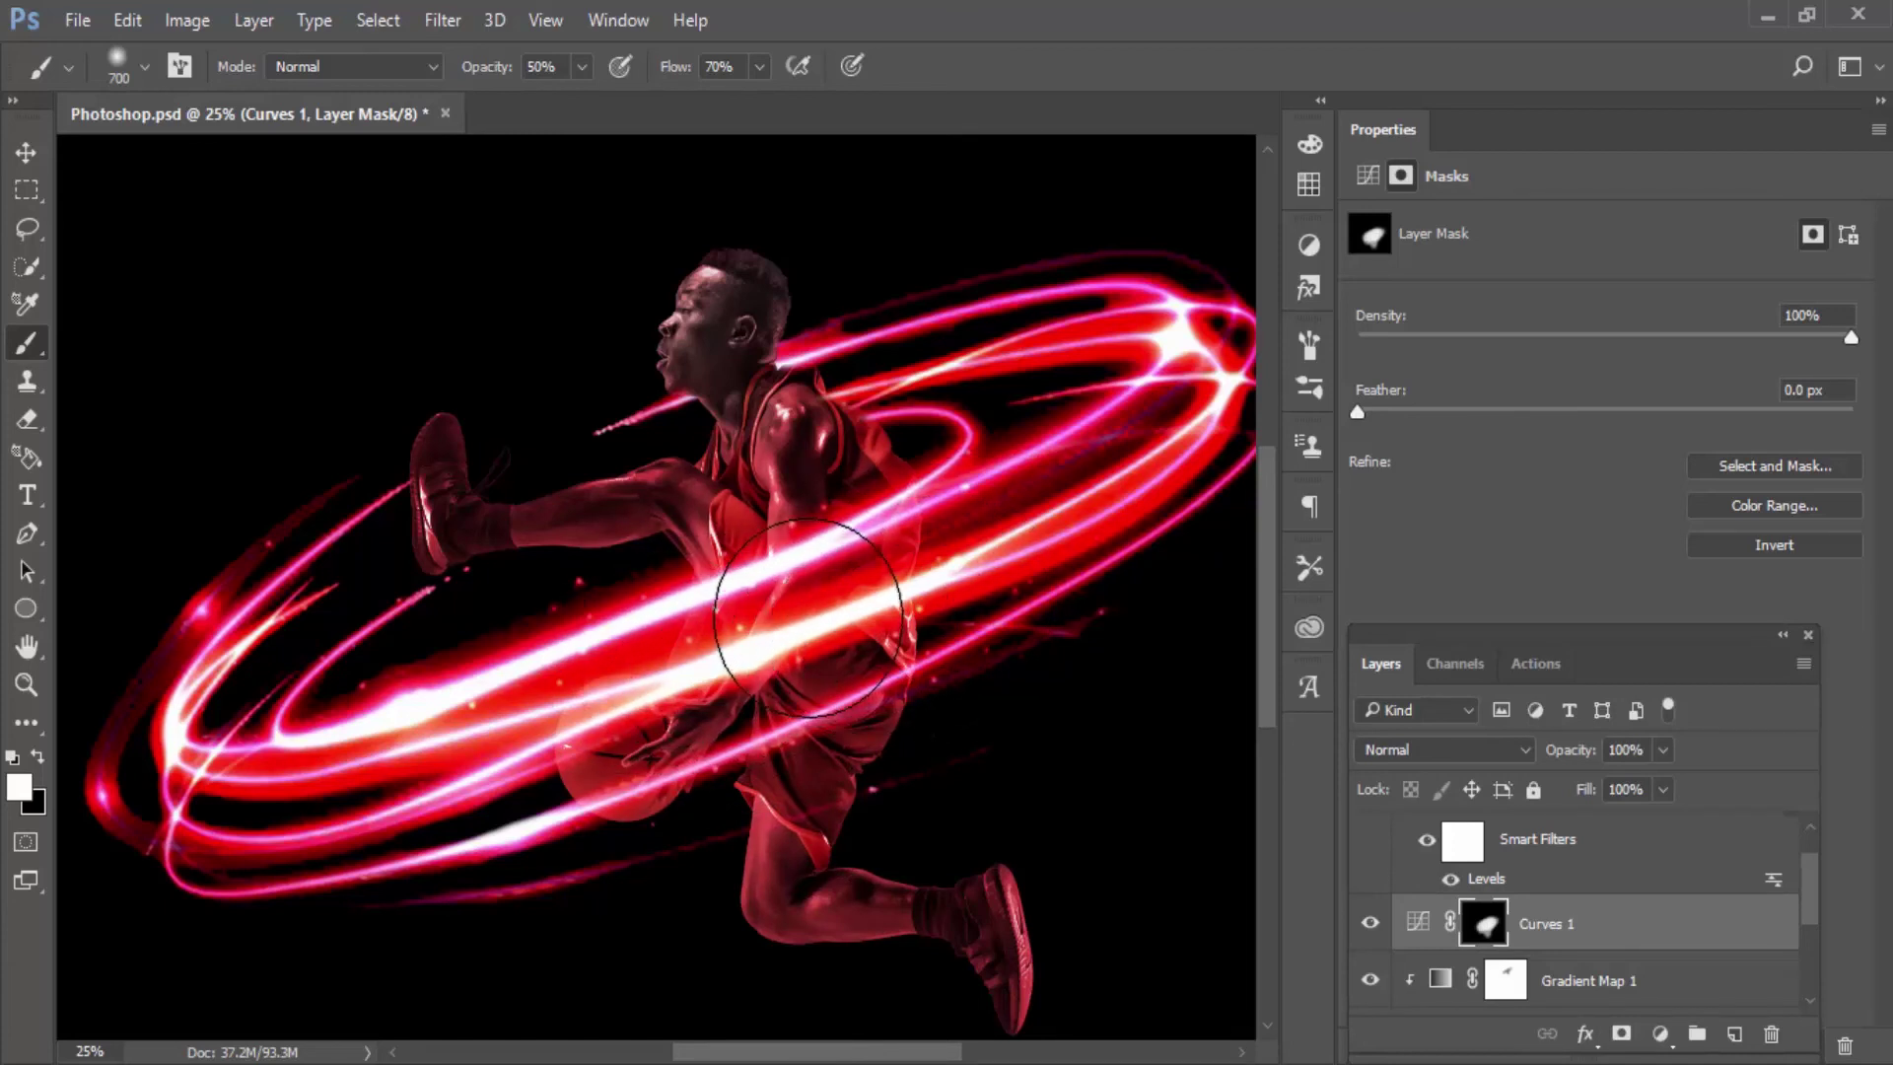
# Step: Fine-tune the Curves 1 upper point to adjust brightening strength
pyautogui.click(1418, 925)
pyautogui.moveTo(1636, 379)
pyautogui.mouseDown()
pyautogui.moveTo(1676, 466)
pyautogui.moveTo(1622, 422)
pyautogui.moveTo(1588, 320)
pyautogui.moveTo(1618, 355)
pyautogui.mouseUp()
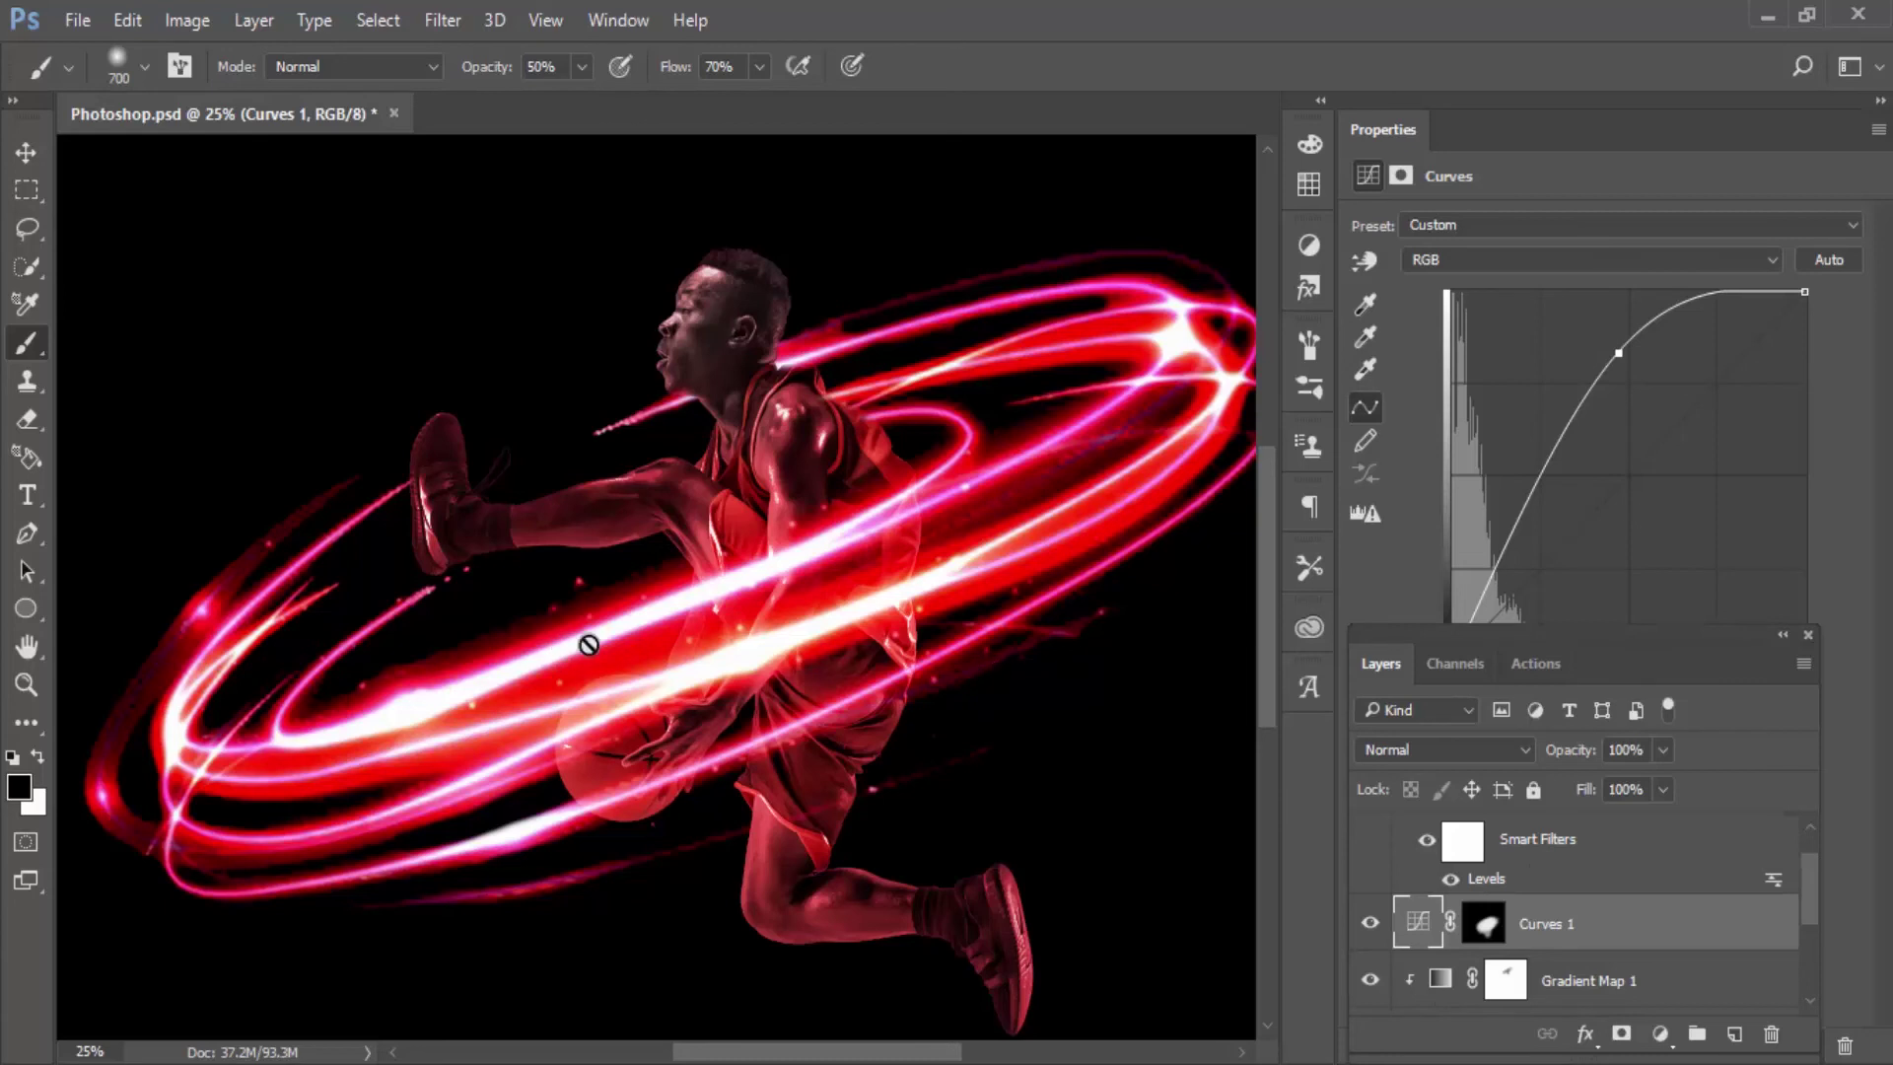
pyautogui.moveTo(1621, 360); pyautogui.dragTo(1630, 363)
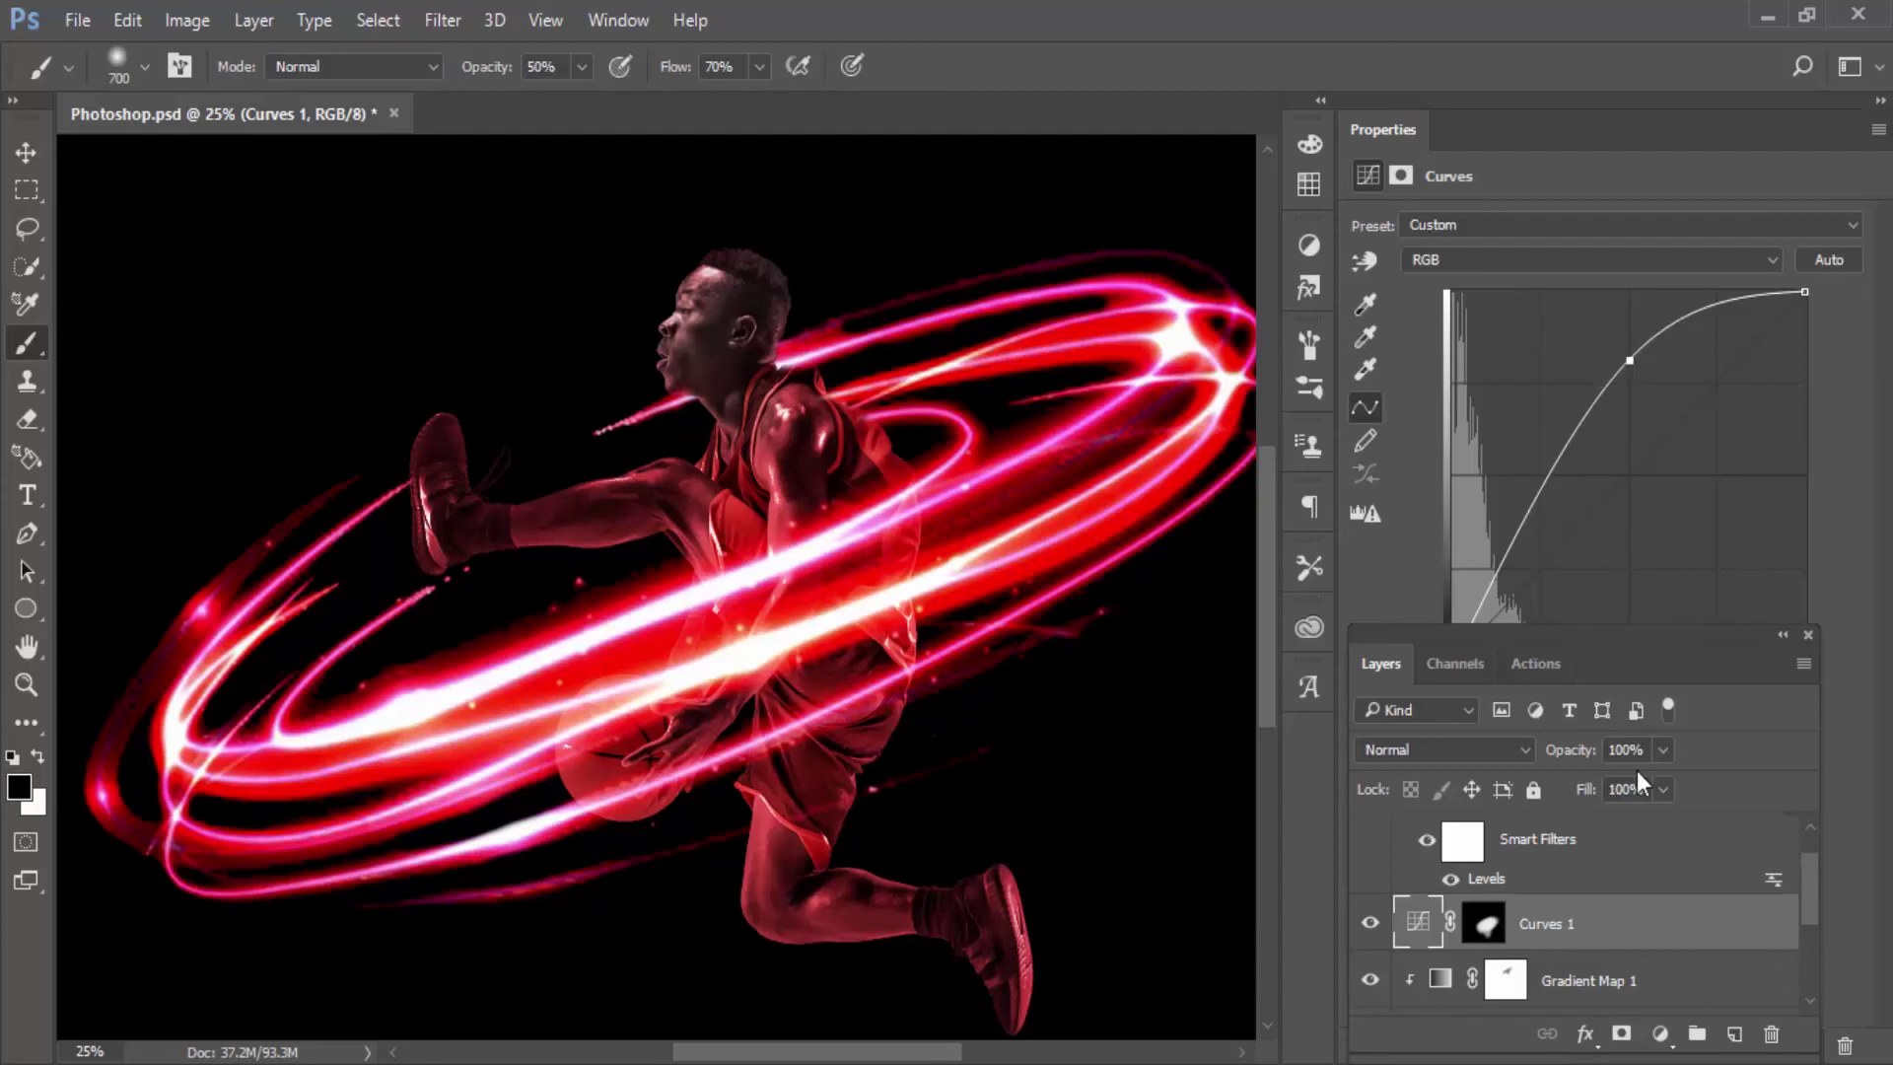
# Step: Add a second Curves layer with white foreground and an inverted mask
pyautogui.click(1662, 1035)
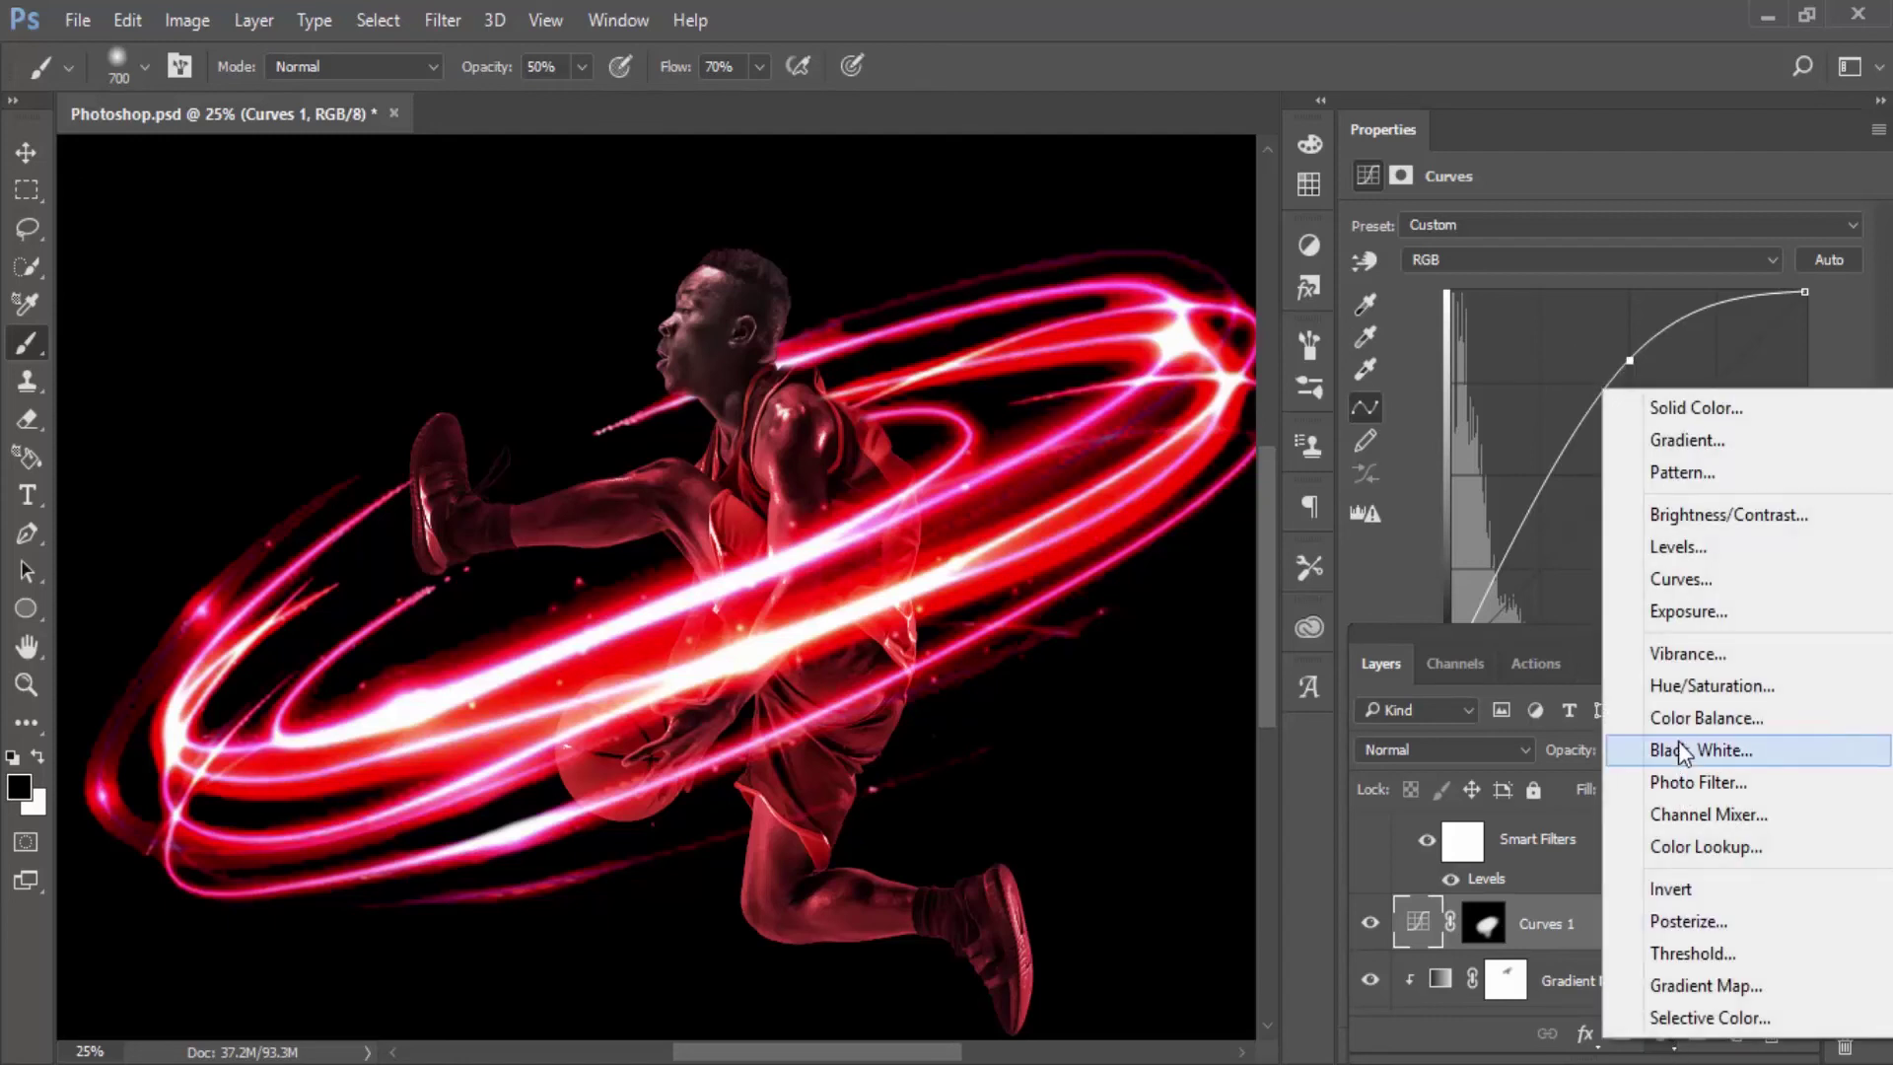
pyautogui.click(1706, 590)
pyautogui.press('x')
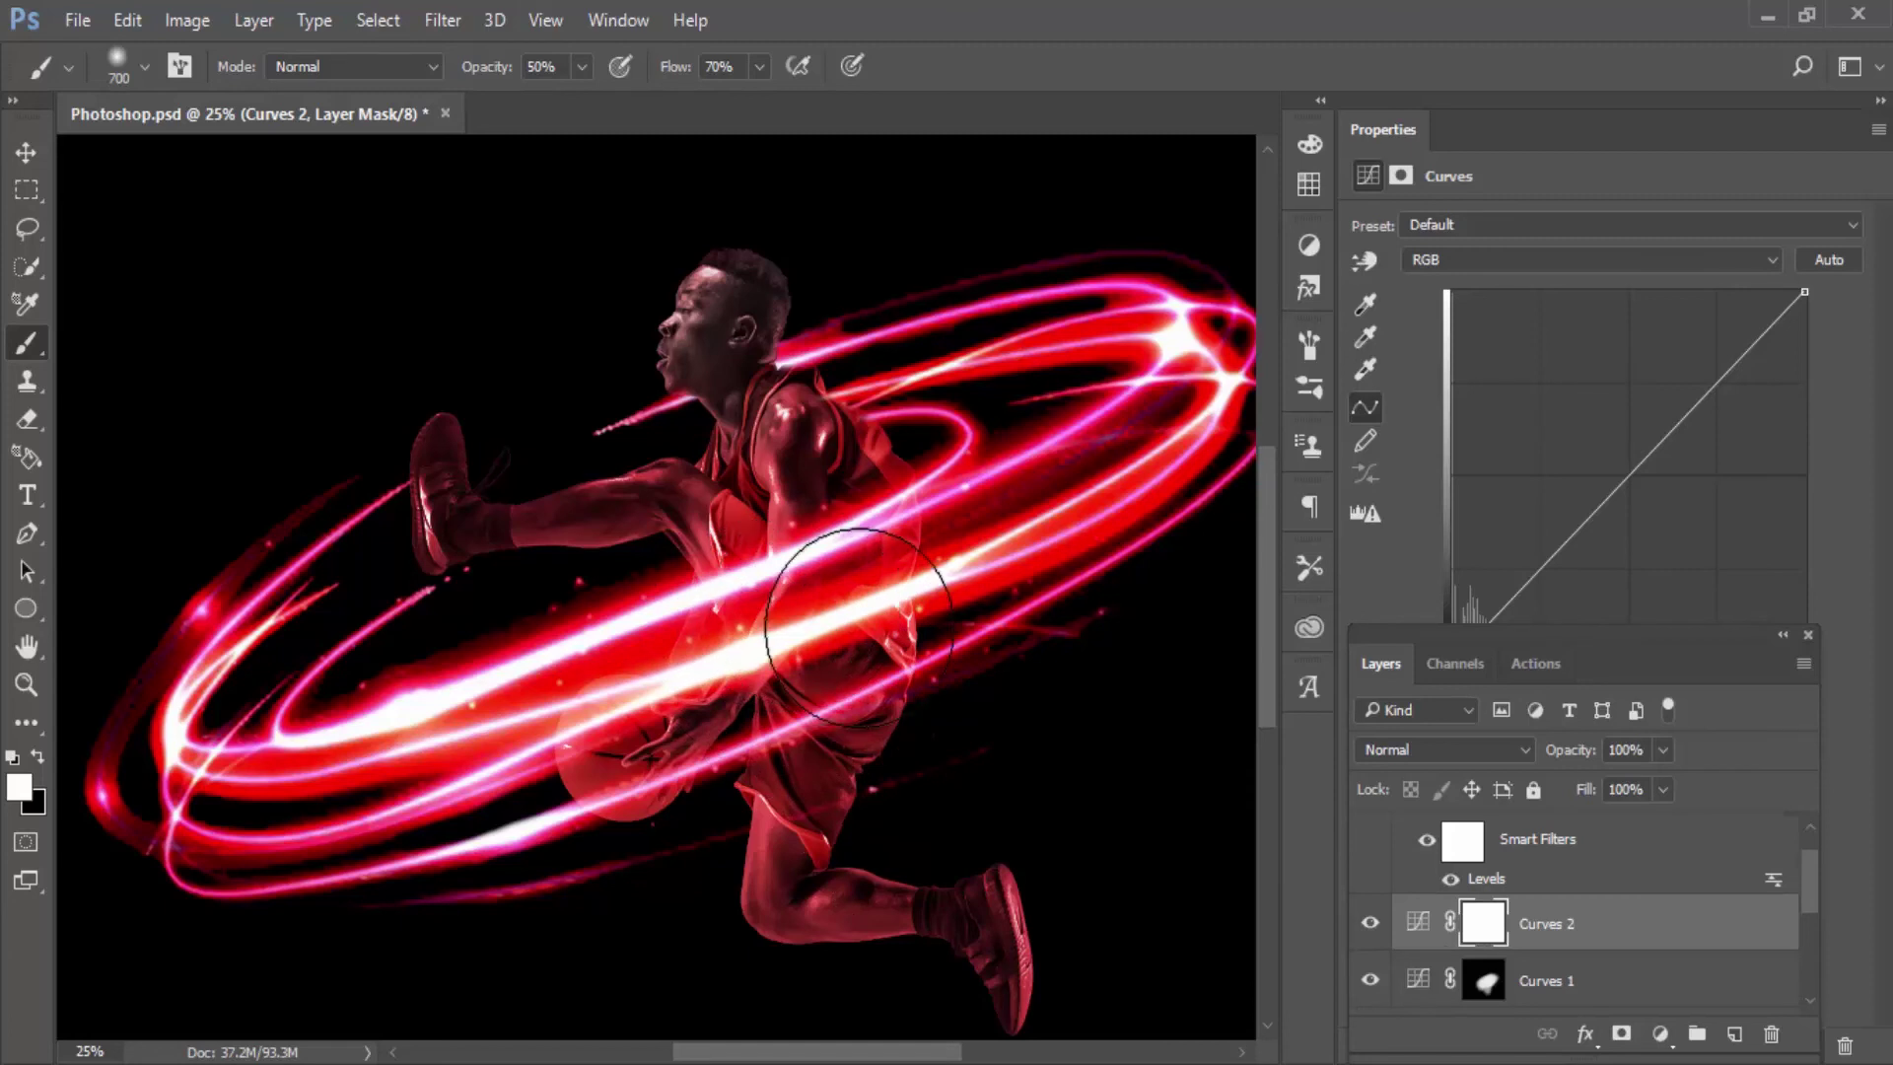
pyautogui.hotkey('ctrl', 'i')
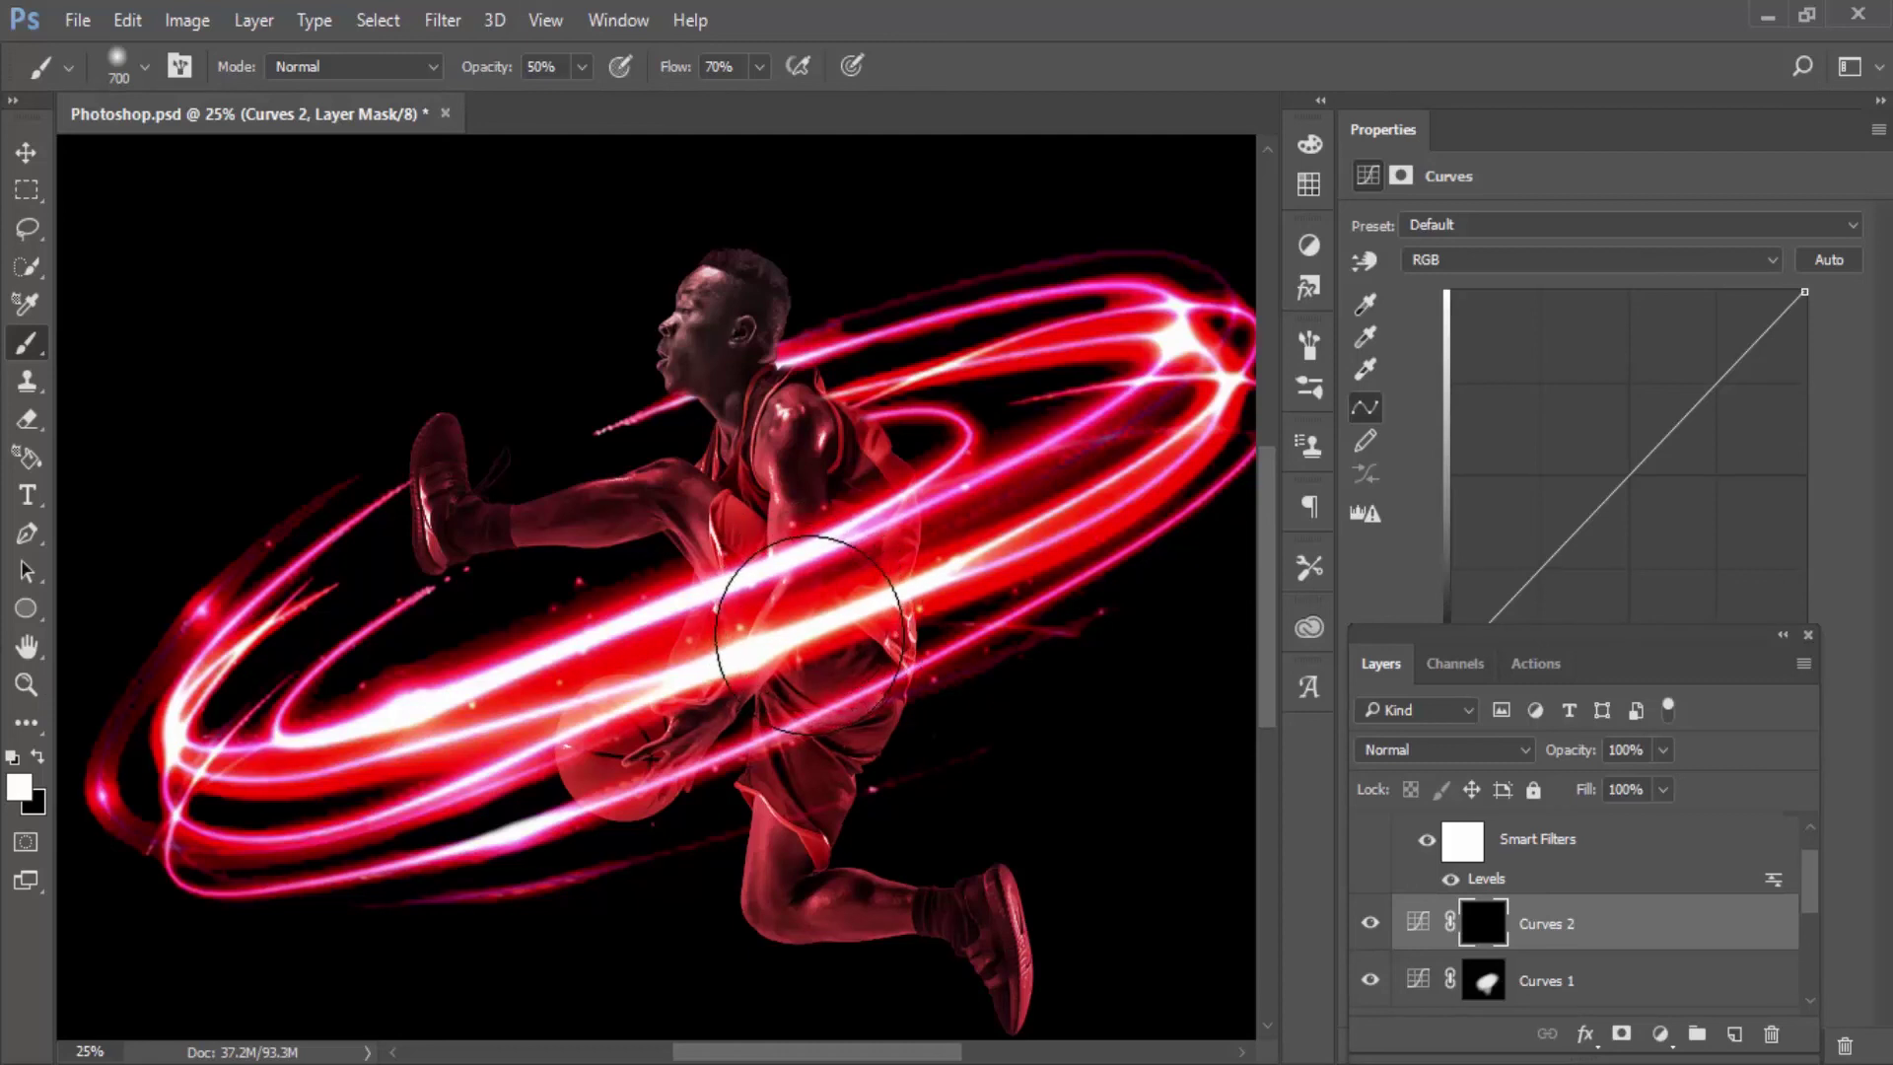
# Step: Paint the torso on the Curves 2 mask at 86% flow and steepen its curve
pyautogui.moveTo(803, 626); pyautogui.dragTo(809, 606)
pyautogui.moveTo(677, 66); pyautogui.dragTo(693, 66)
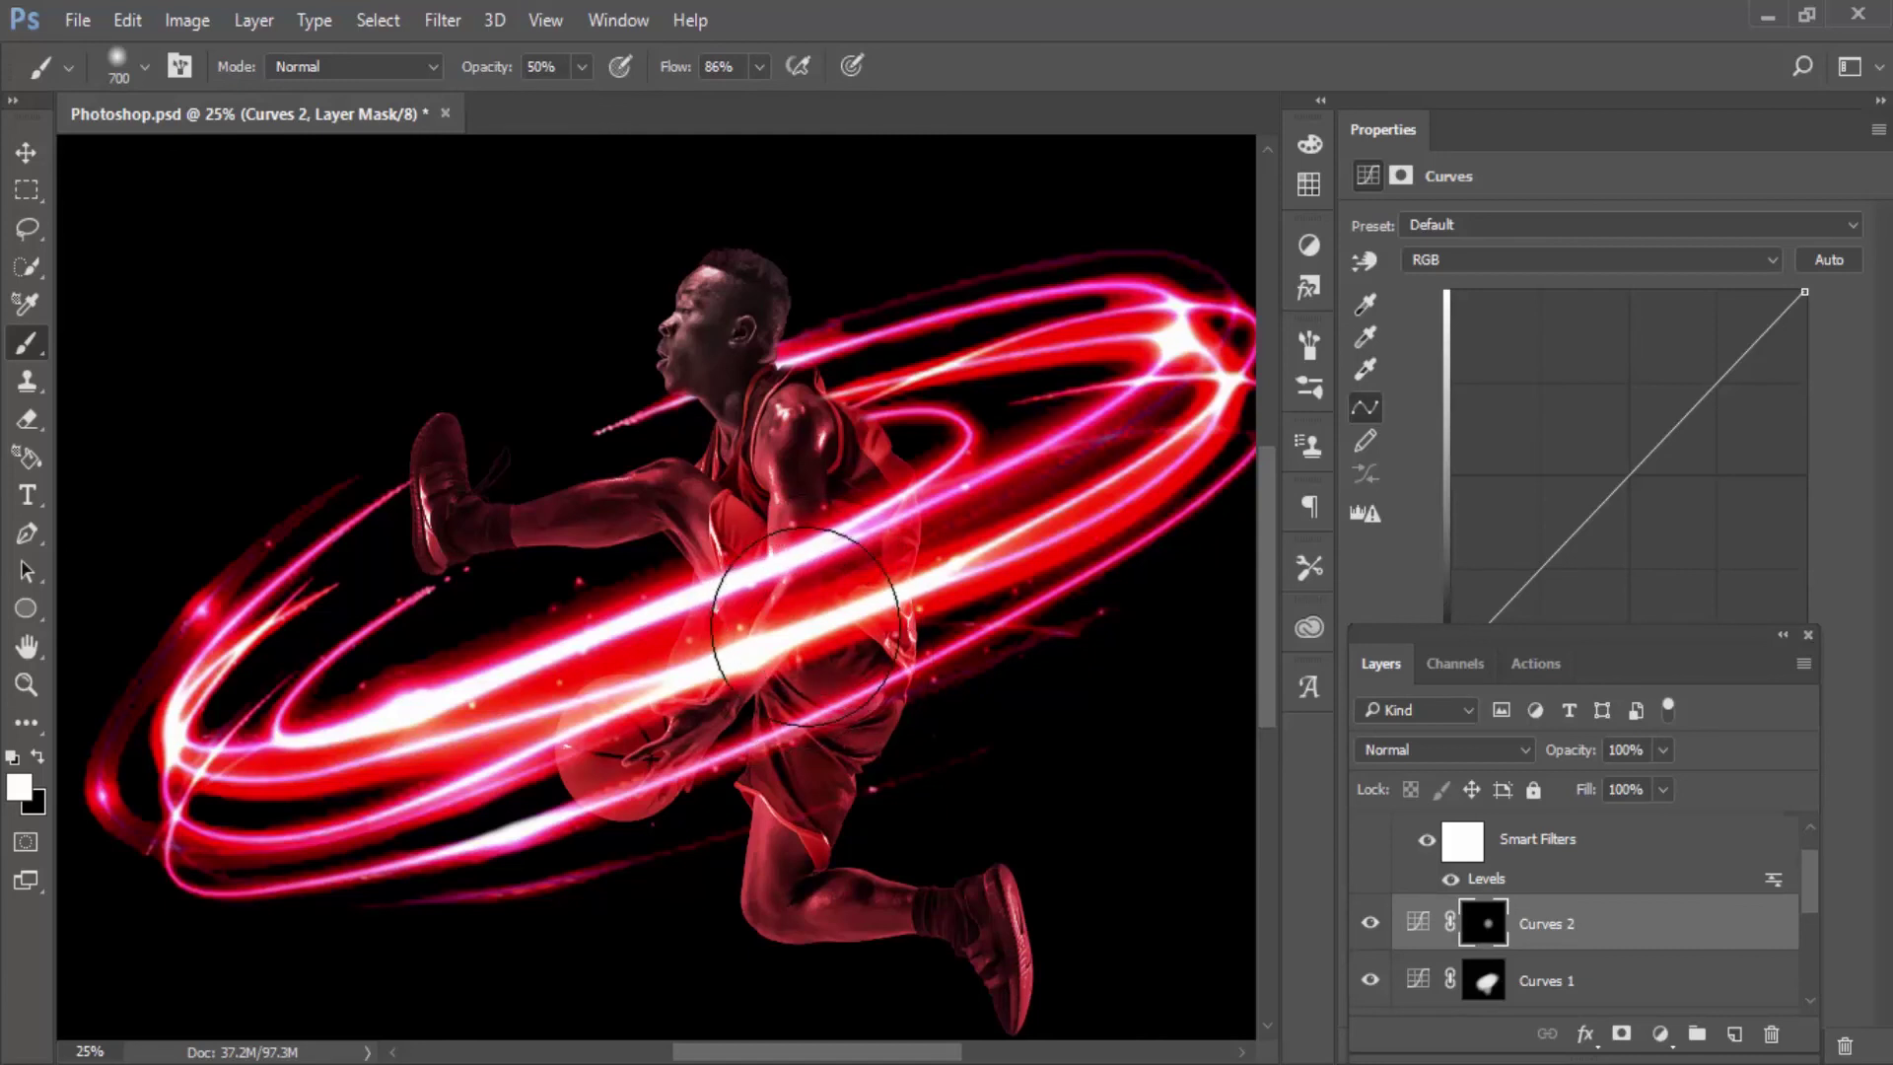
pyautogui.moveTo(1669, 439); pyautogui.dragTo(1532, 334)
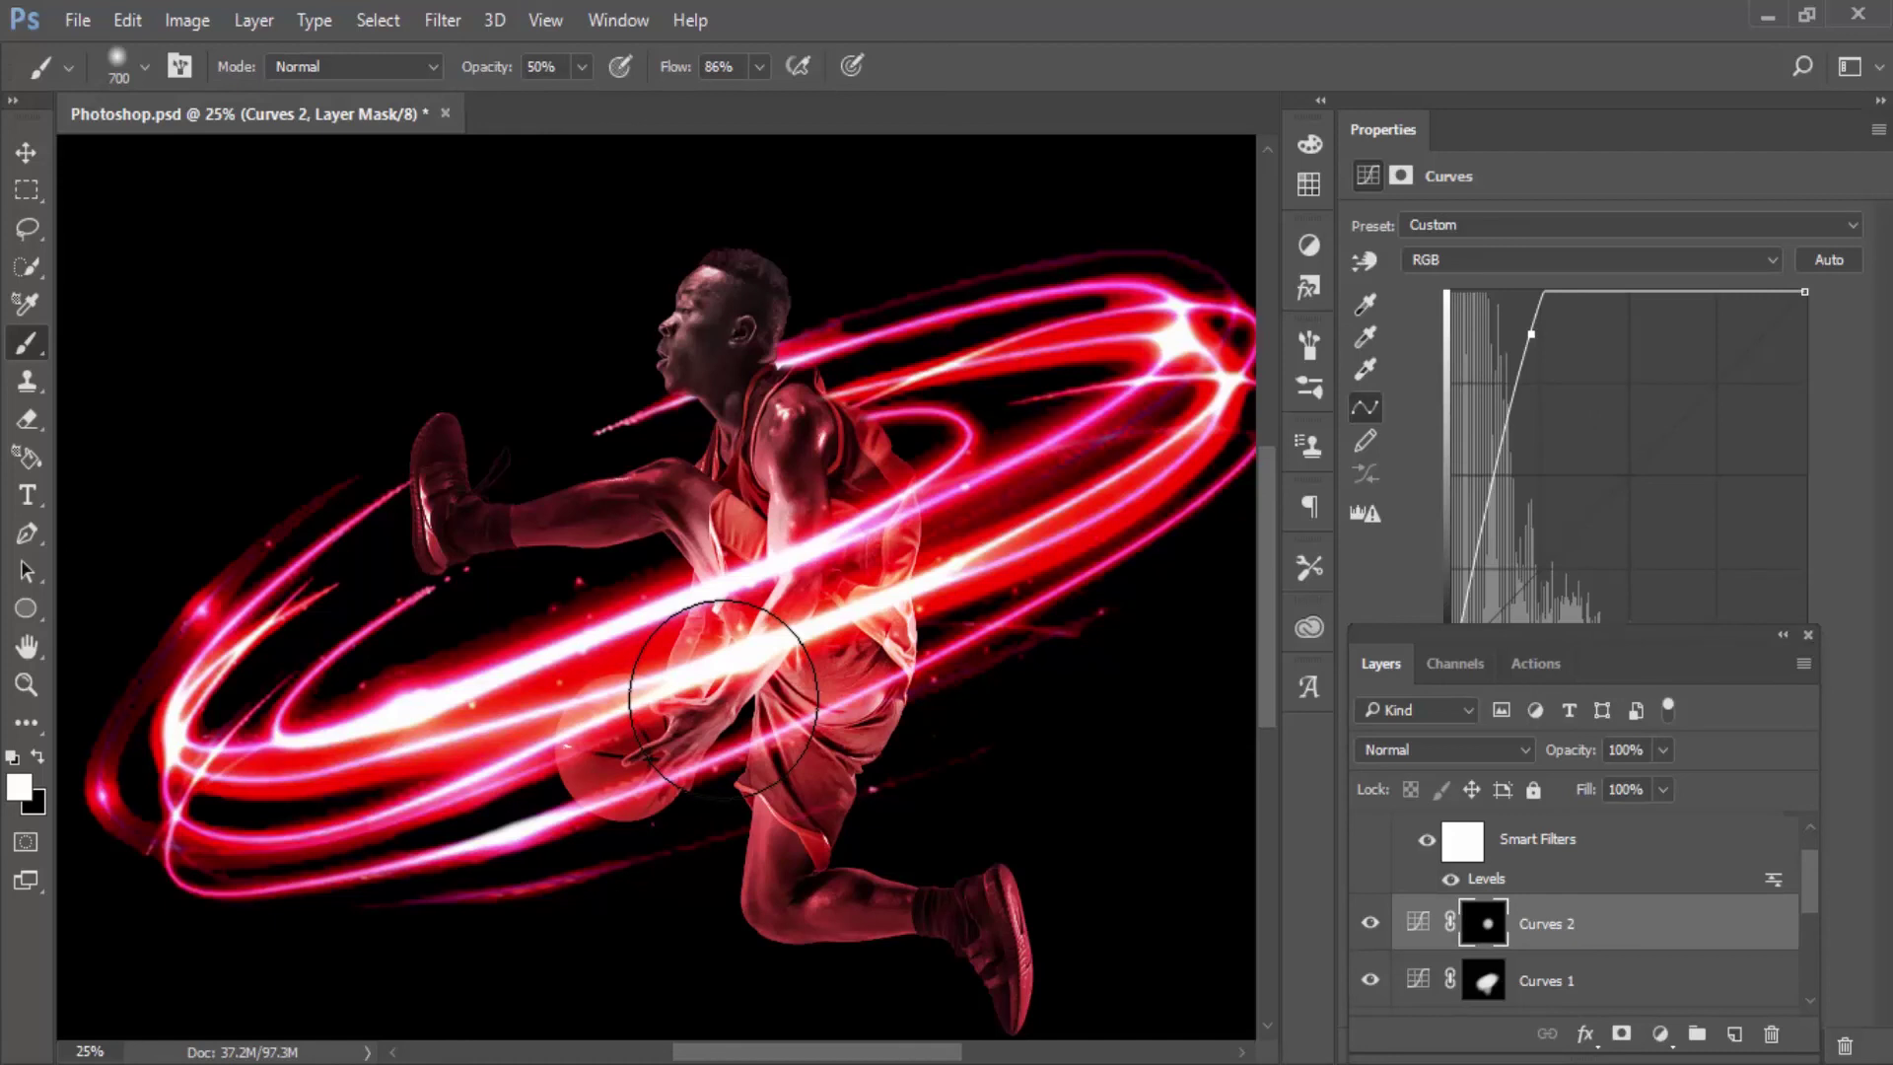
pyautogui.hotkey('ctrl', '-')
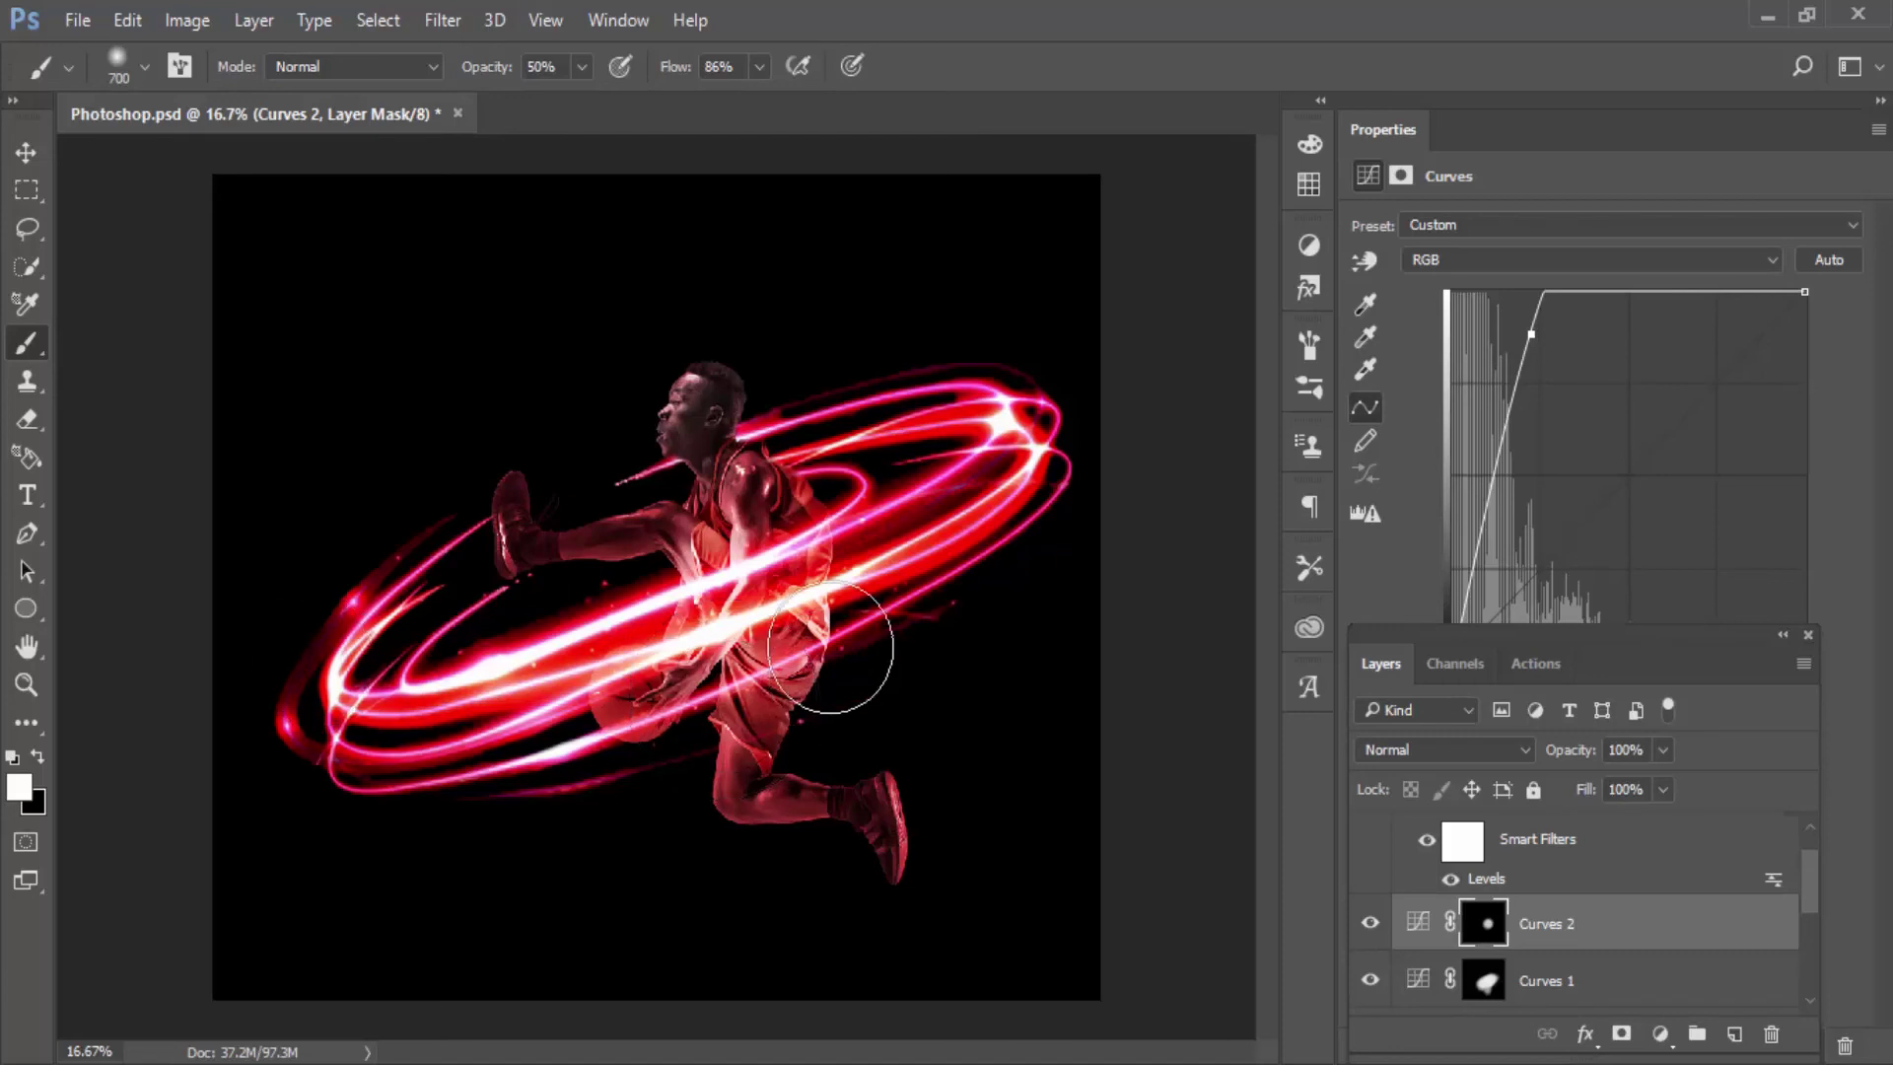
pyautogui.scroll(1, 841, 499)
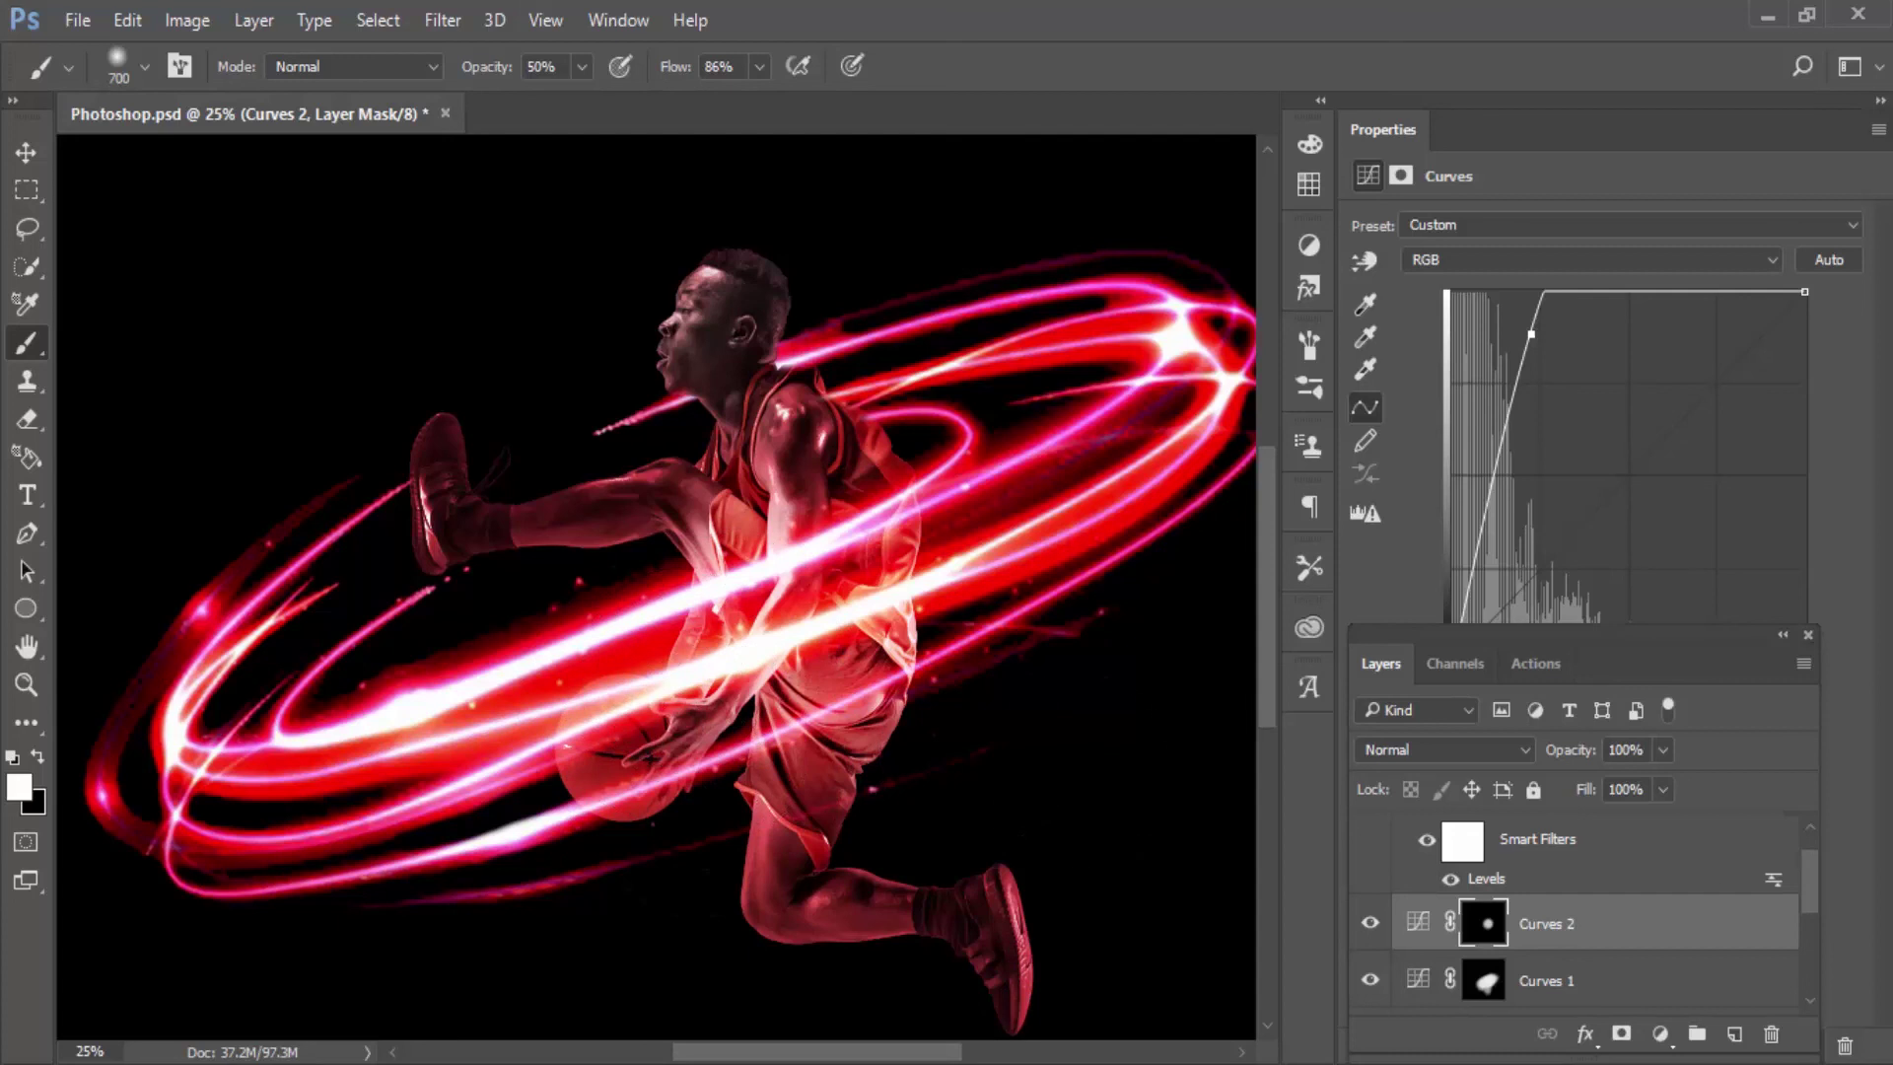
# Step: Group Curves 1 and Gradient Map 1 together into Group 1
pyautogui.moveTo(1812, 897); pyautogui.dragTo(1820, 942)
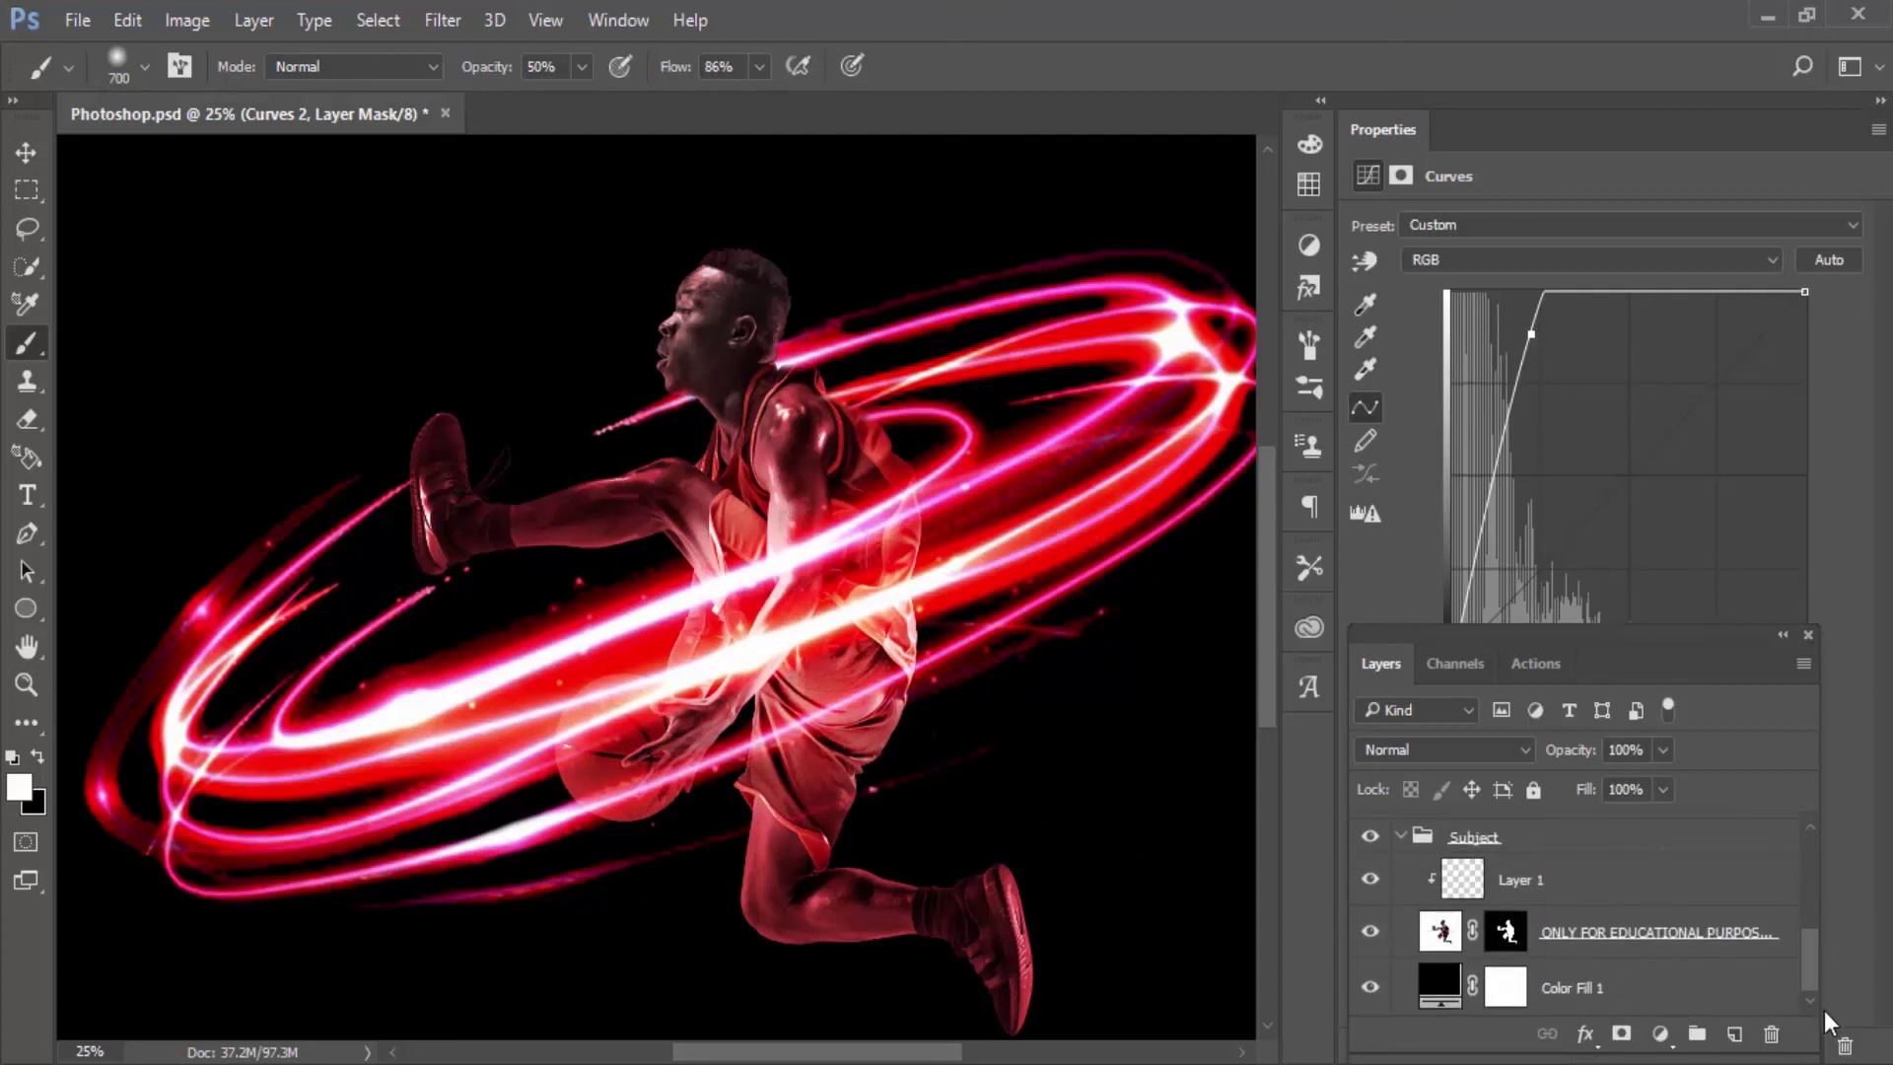
pyautogui.scroll(1, 1820, 943)
pyautogui.keyDown('shift'); pyautogui.click(1685, 905); pyautogui.keyUp('shift')
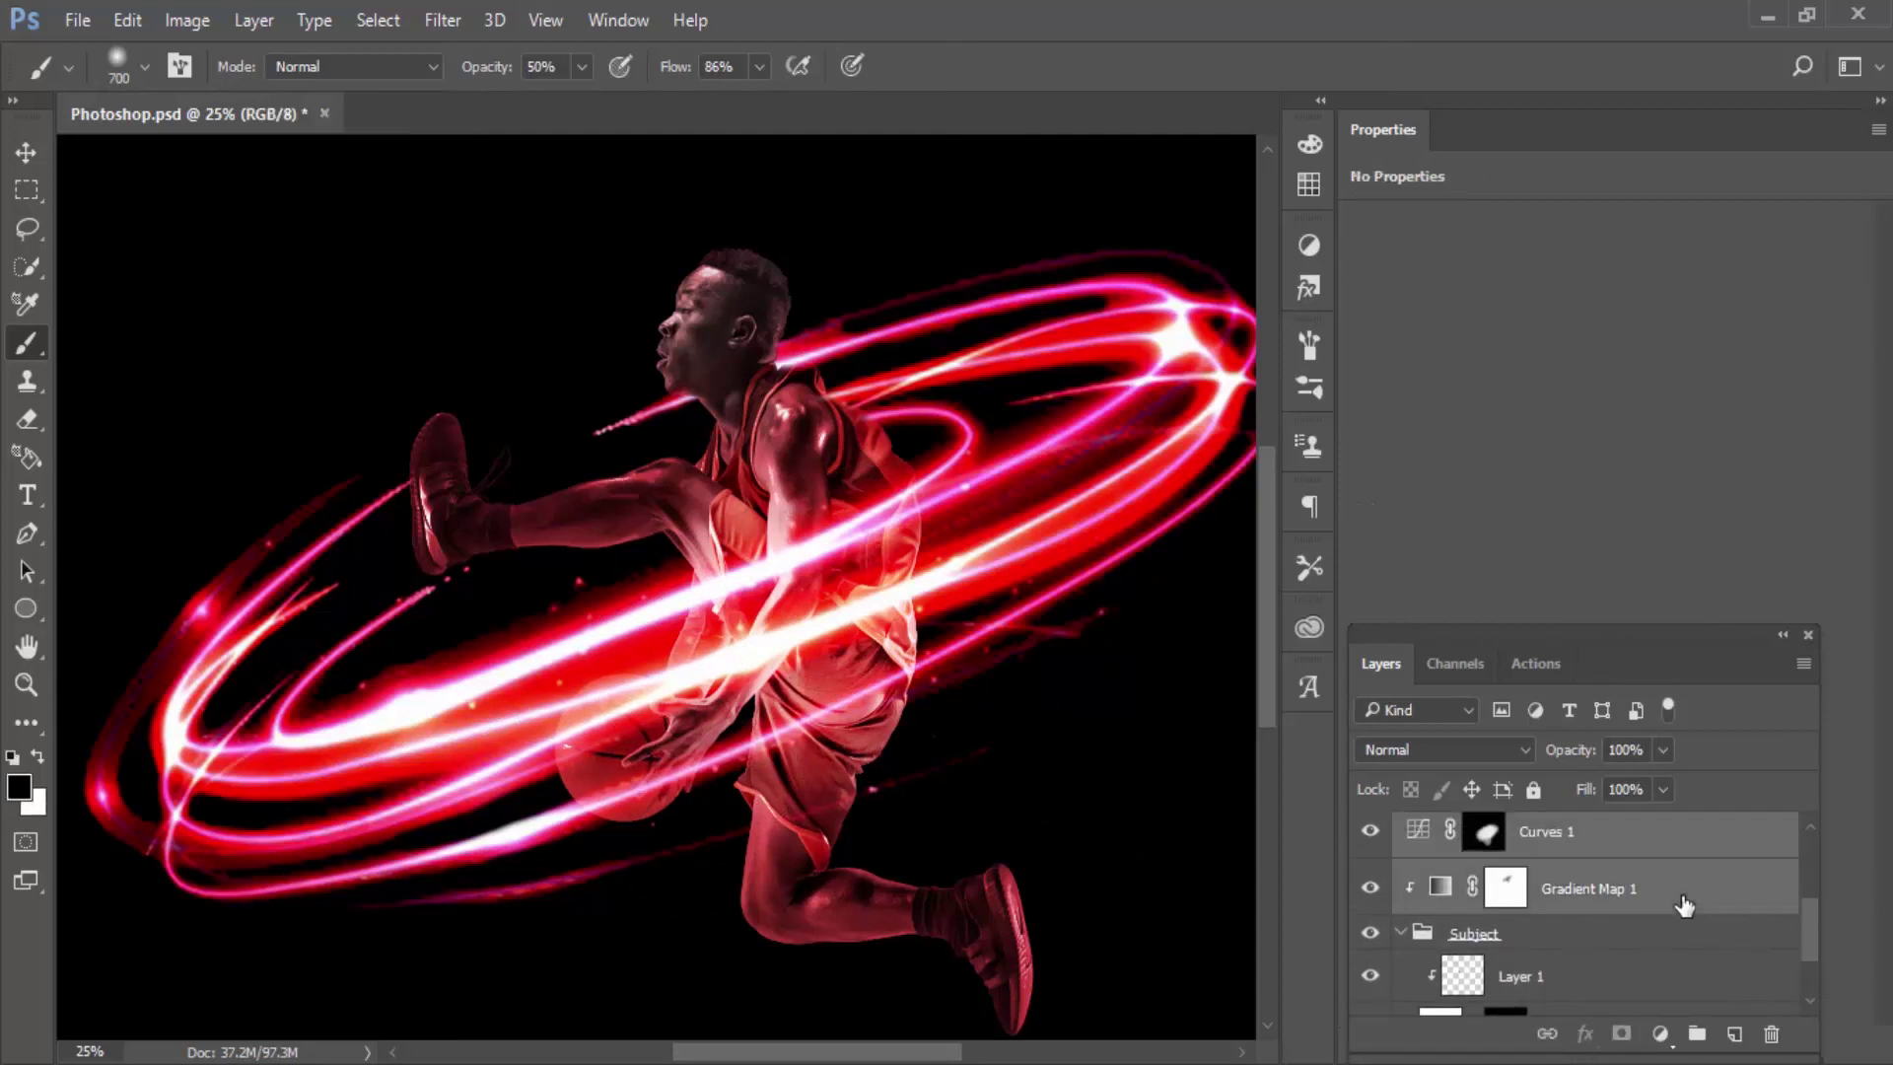
pyautogui.hotkey('ctrl', 'g')
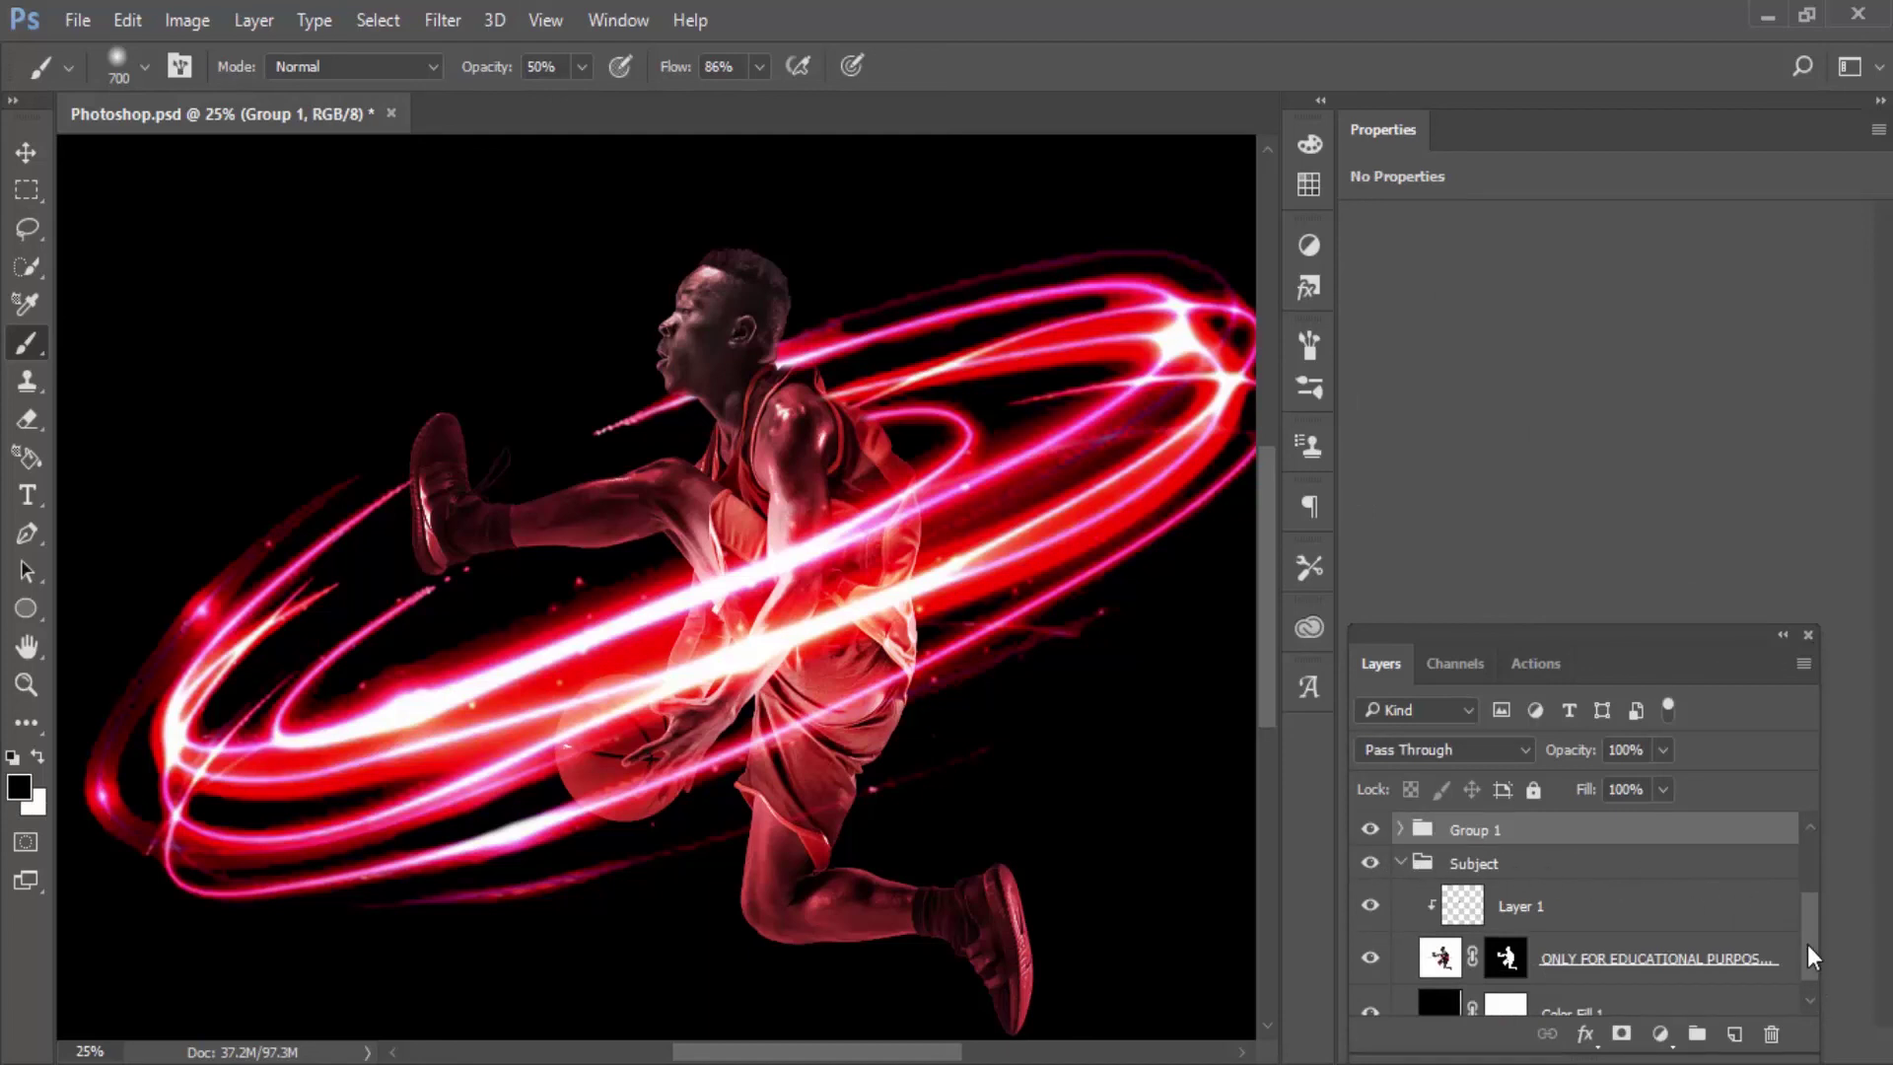
# Step: Hide and reshow Group 1 to compare the grading before and after
pyautogui.hotkey('ctrl', '-')
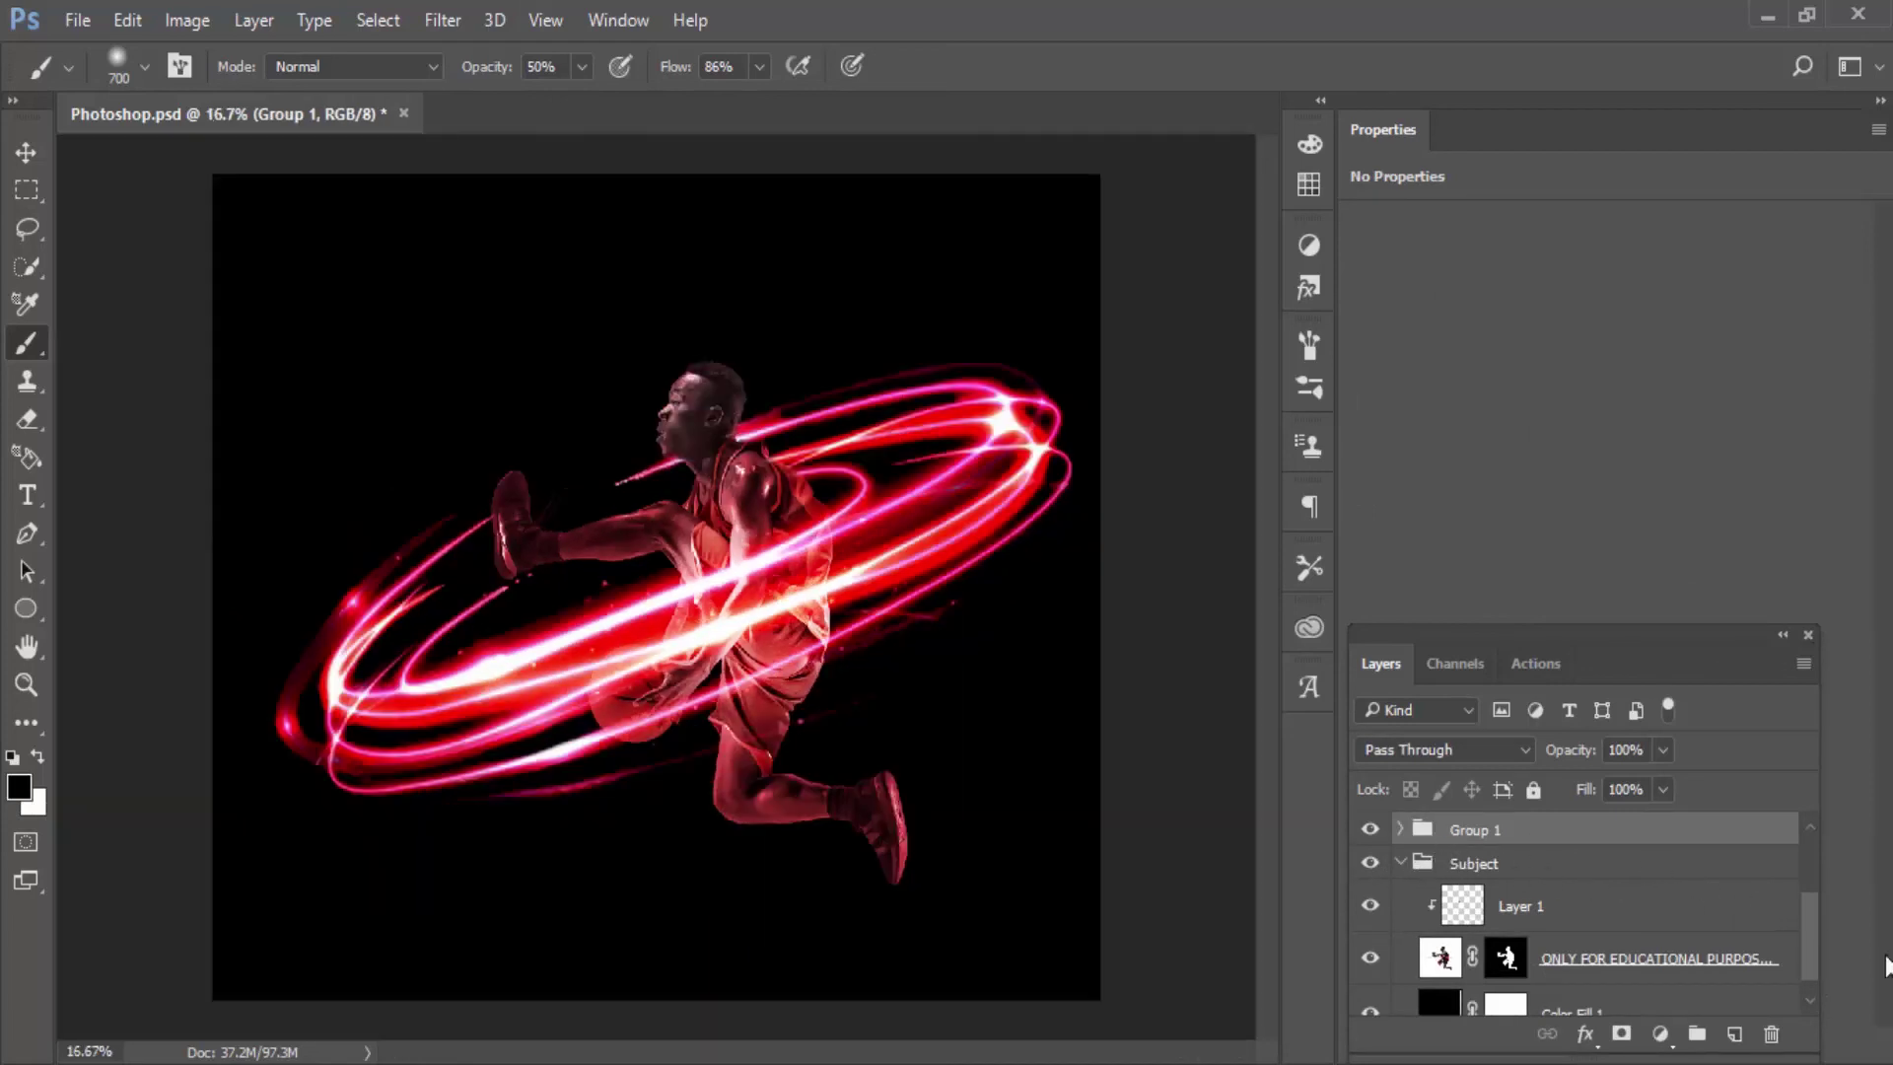
pyautogui.click(1371, 830)
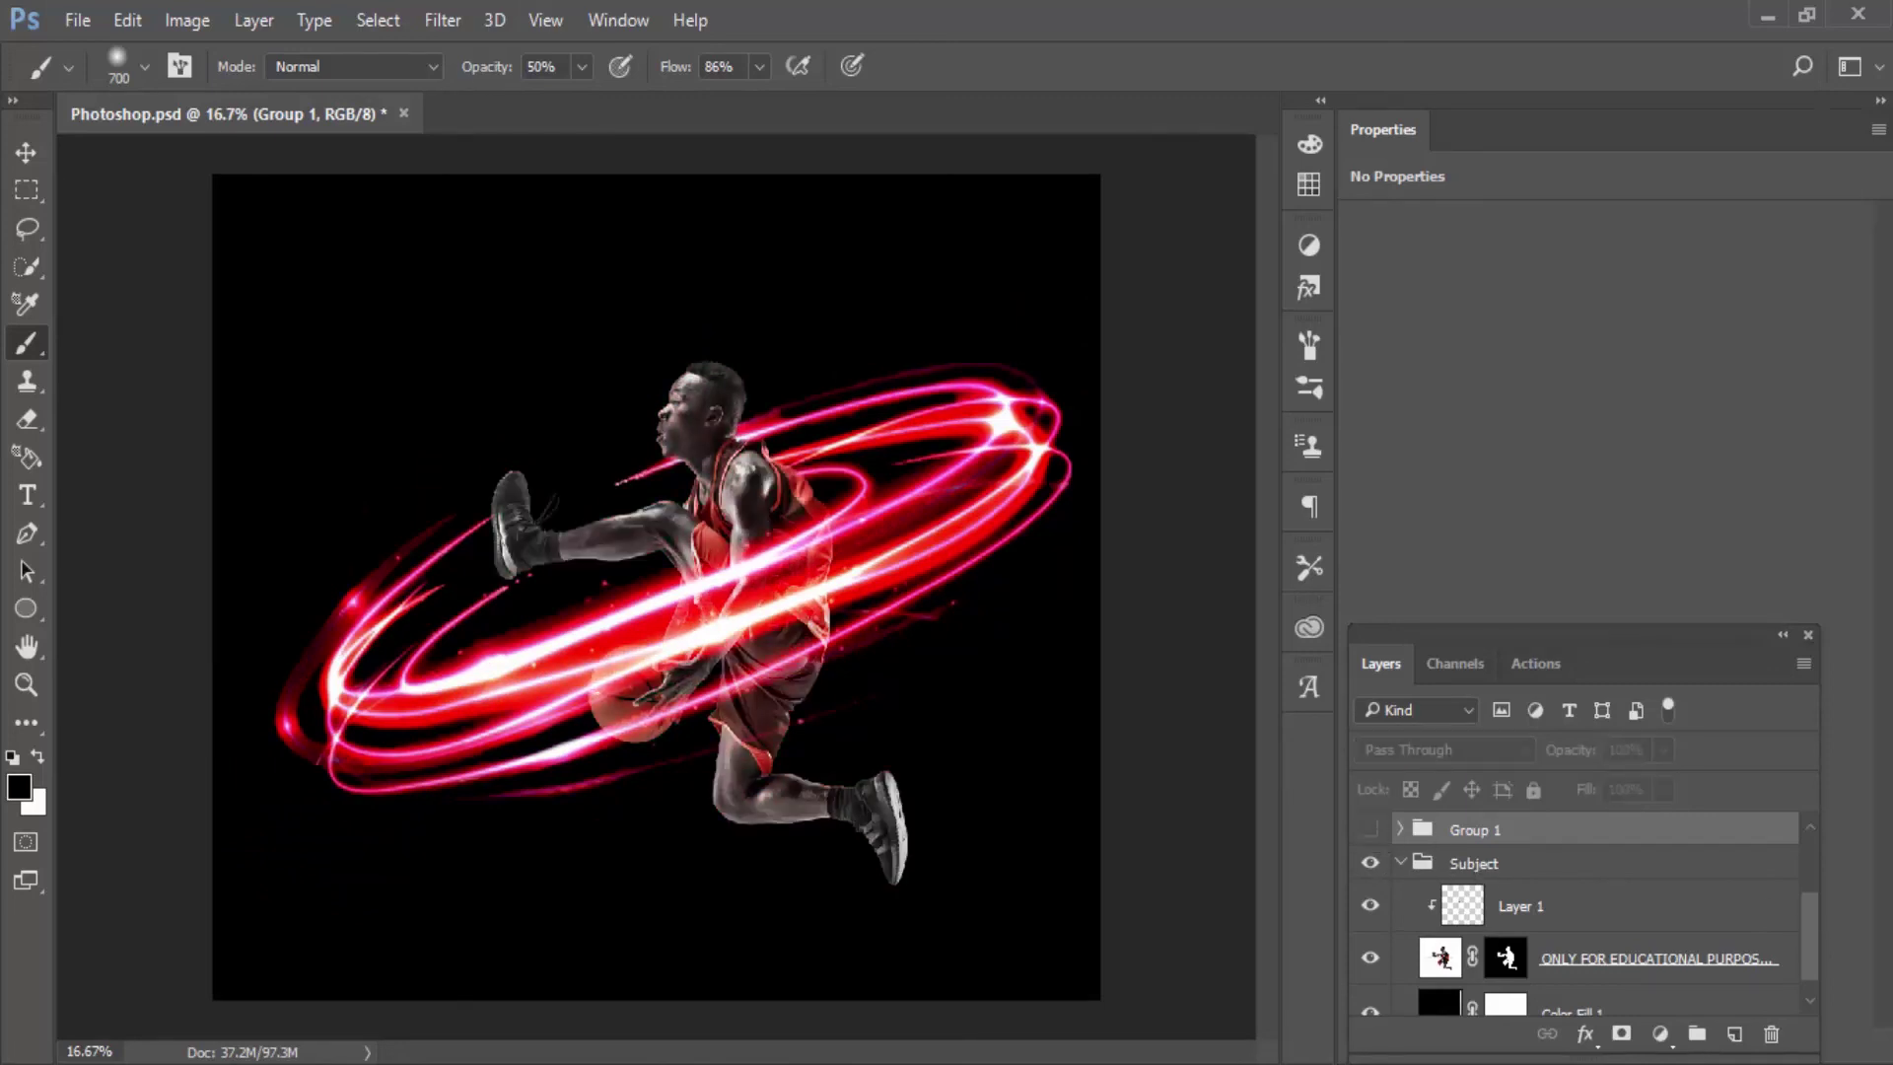
pyautogui.scroll(-1, 1796, 905)
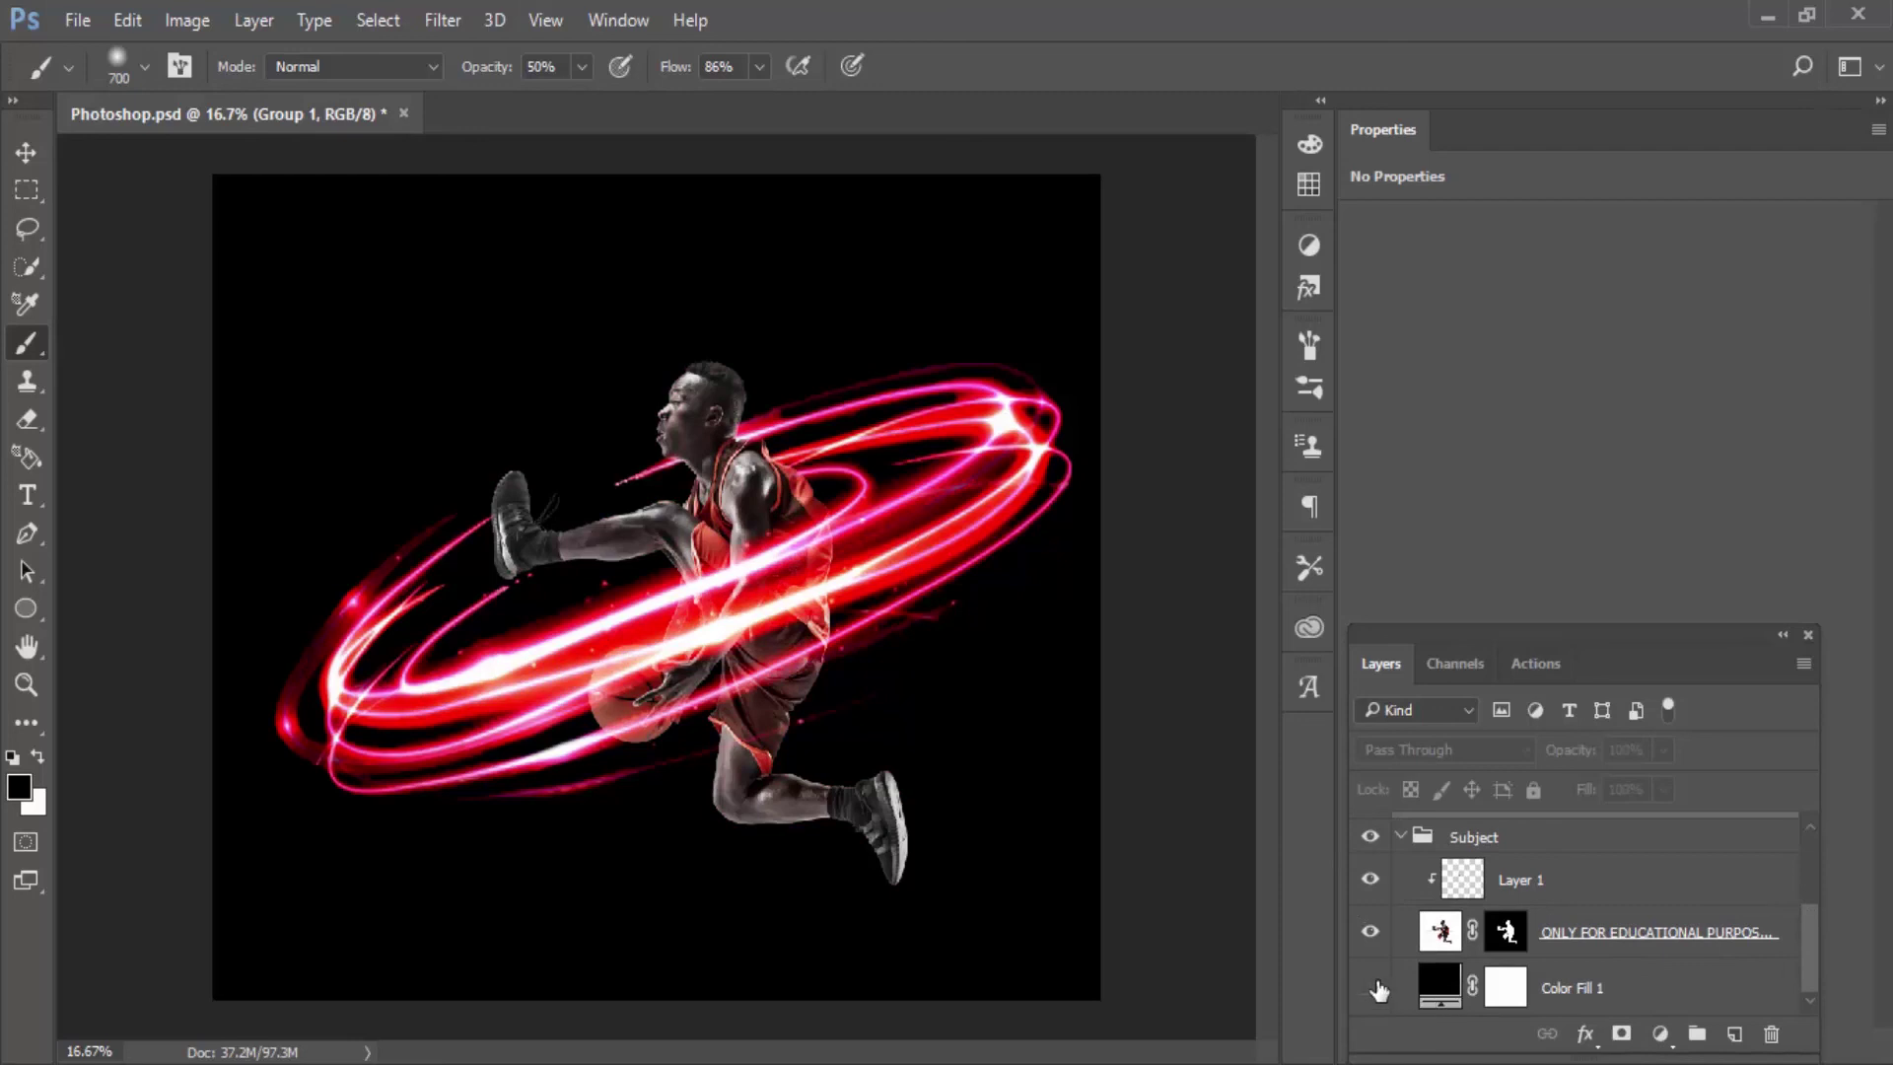
pyautogui.scroll(1, 1814, 936)
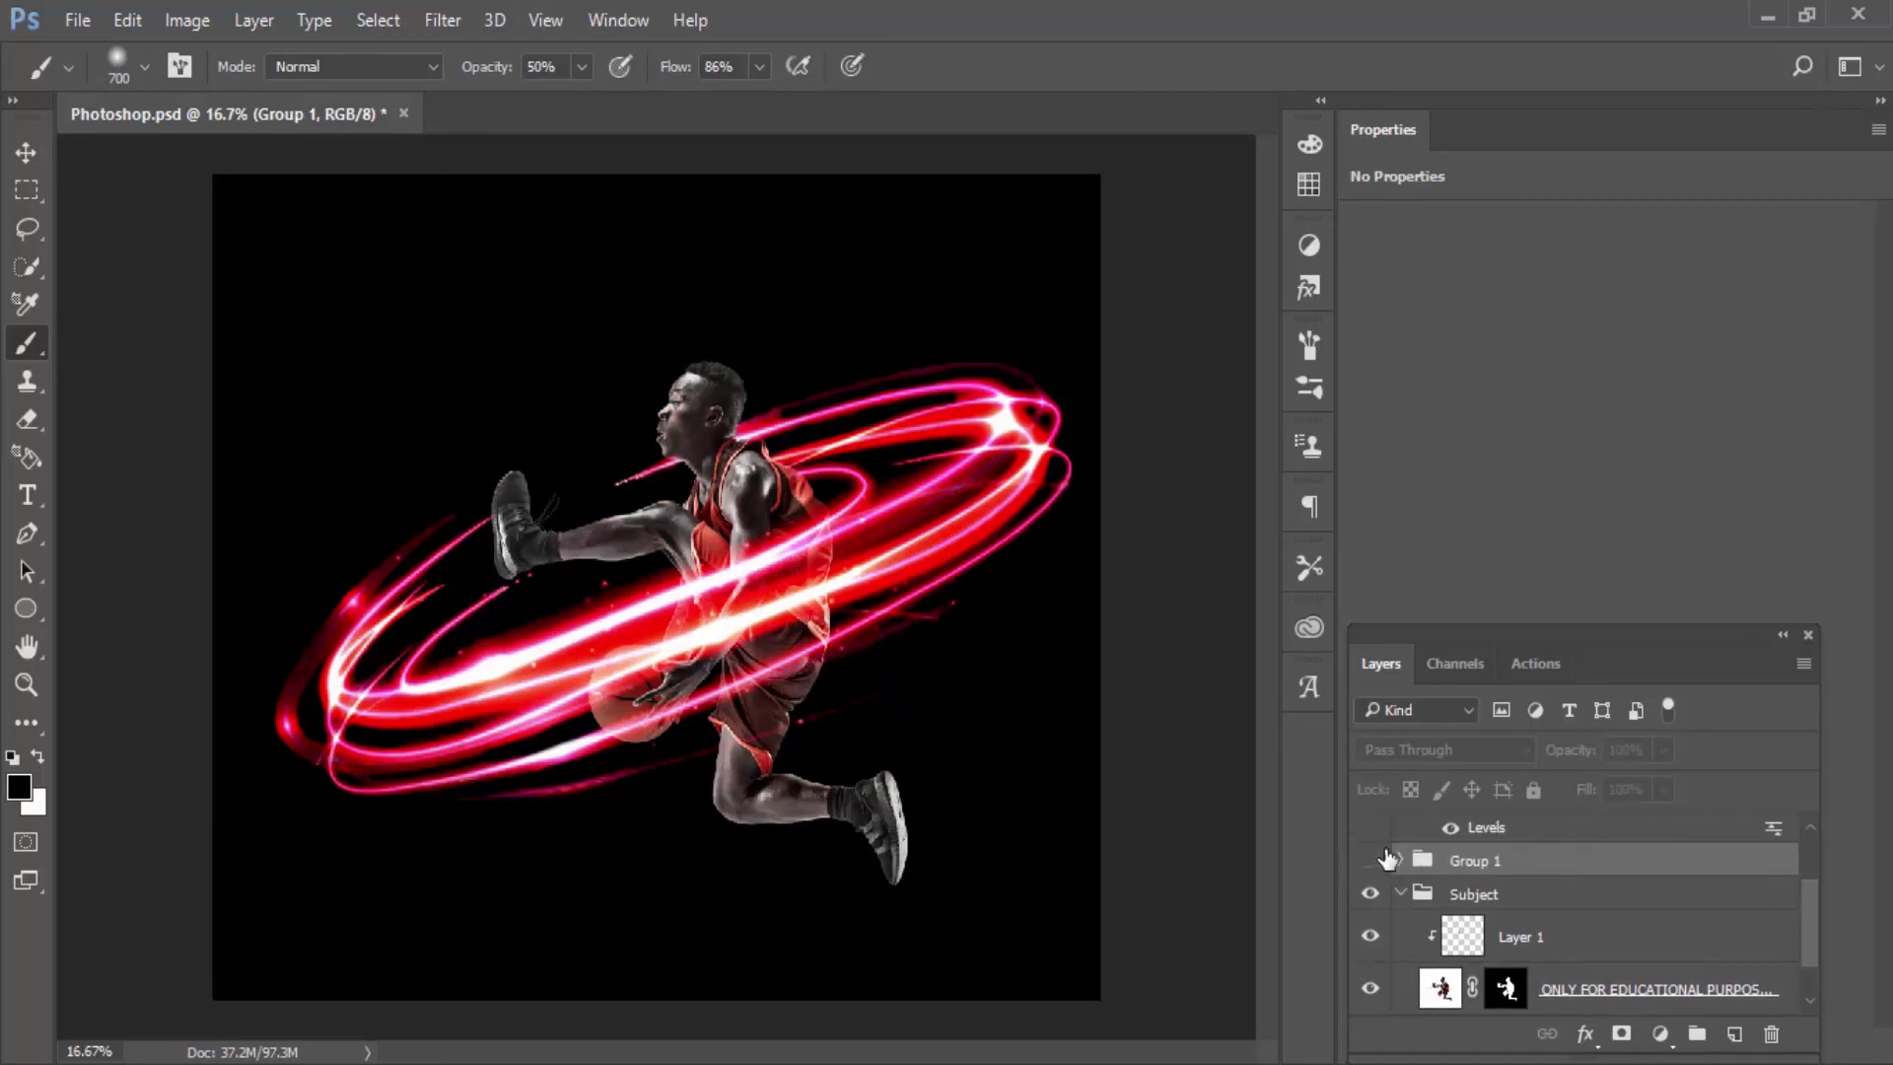
pyautogui.click(1370, 861)
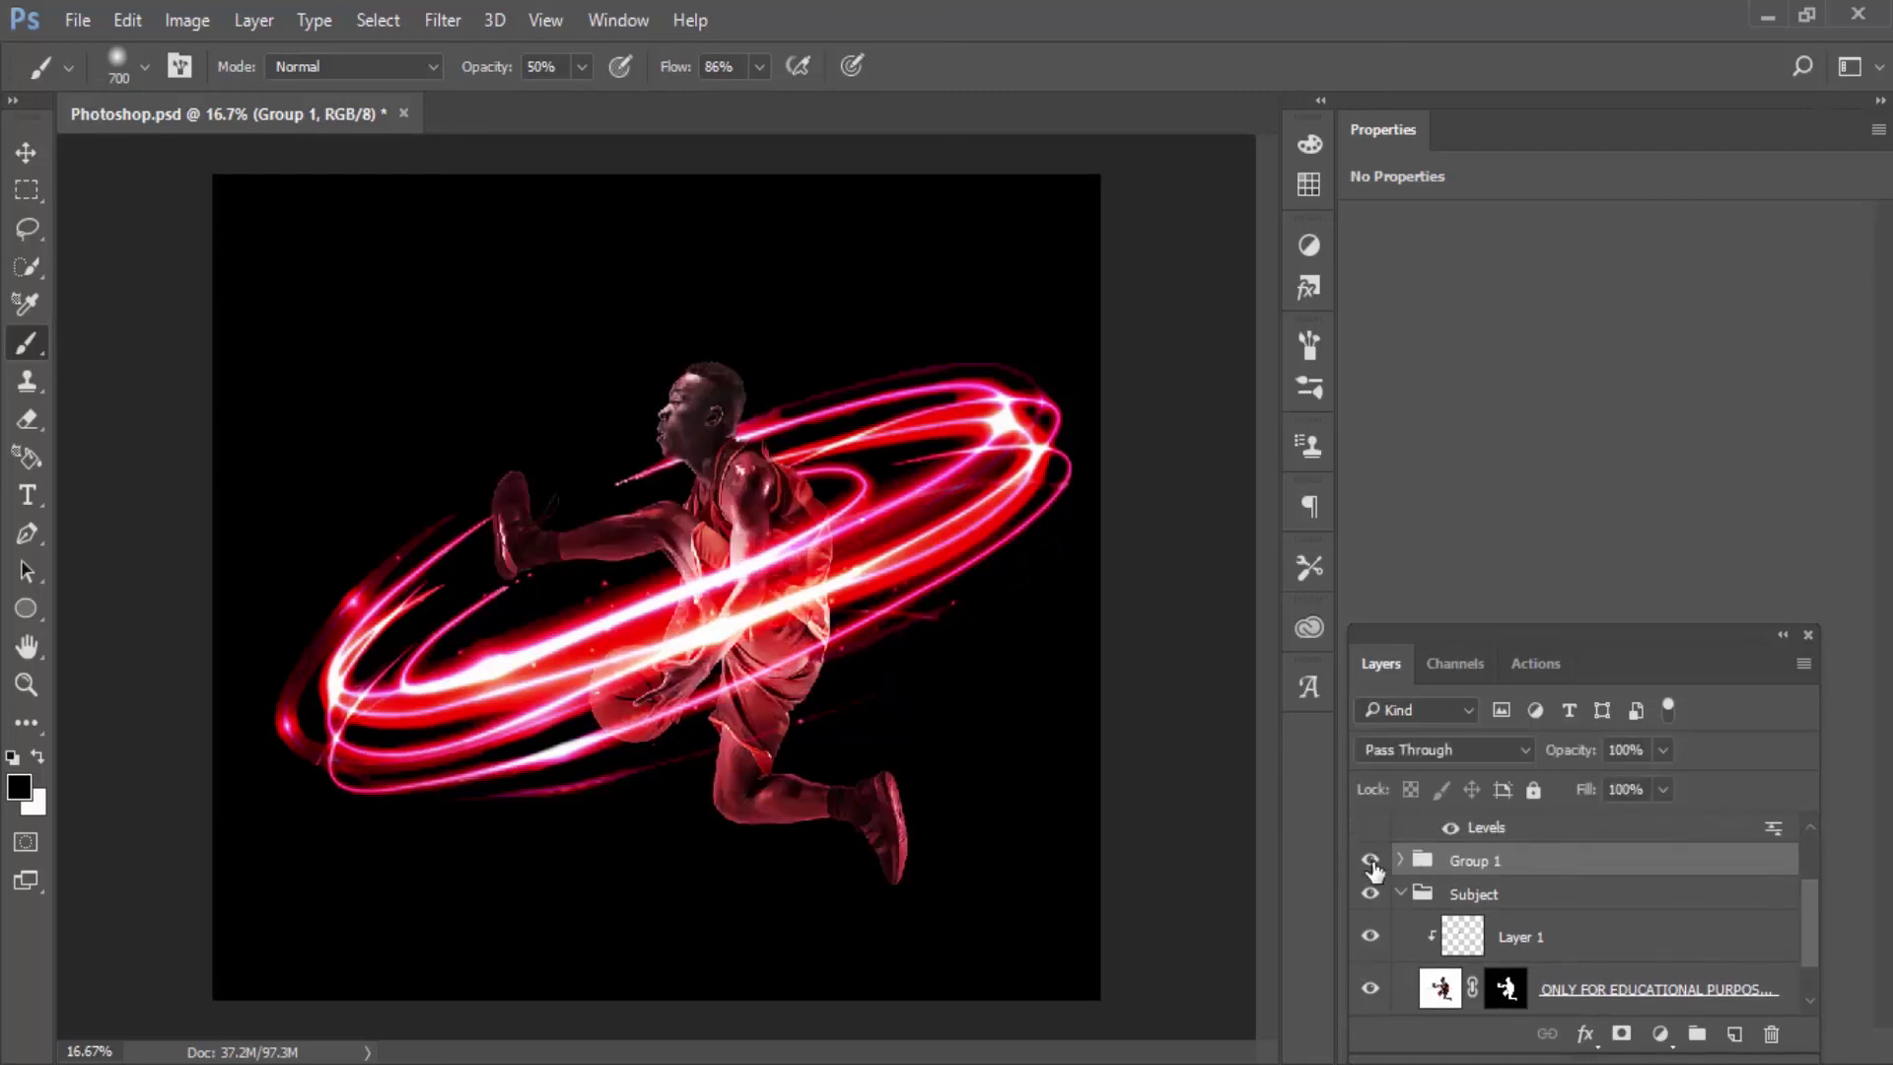